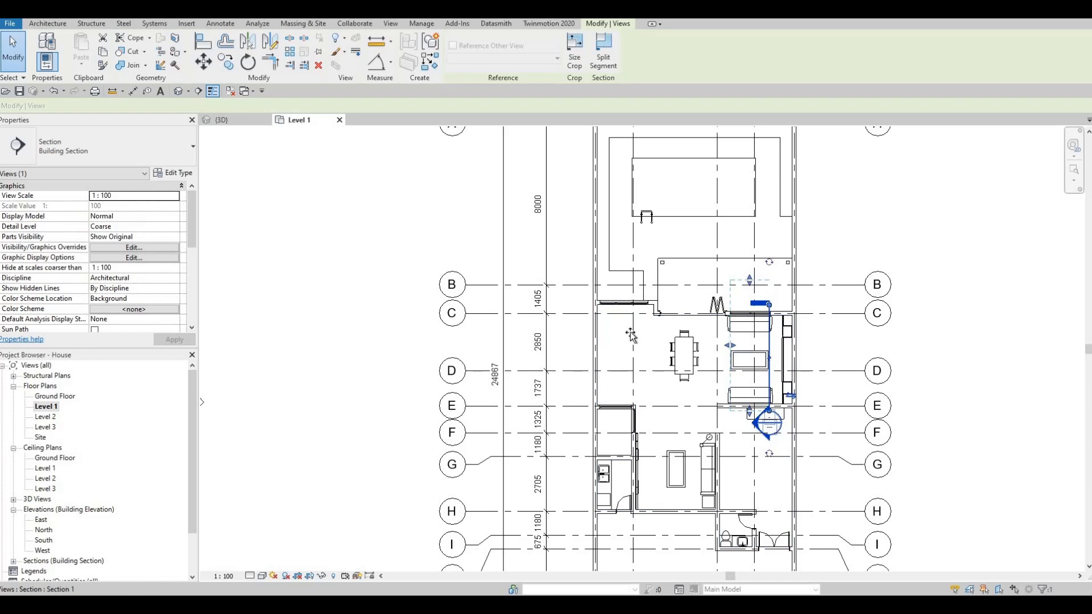
# Move the building section to the empty room between grids C and E and extend its view depth beyond the outer wall
pyautogui.moveTo(631, 333); pyautogui.dragTo(662, 334)
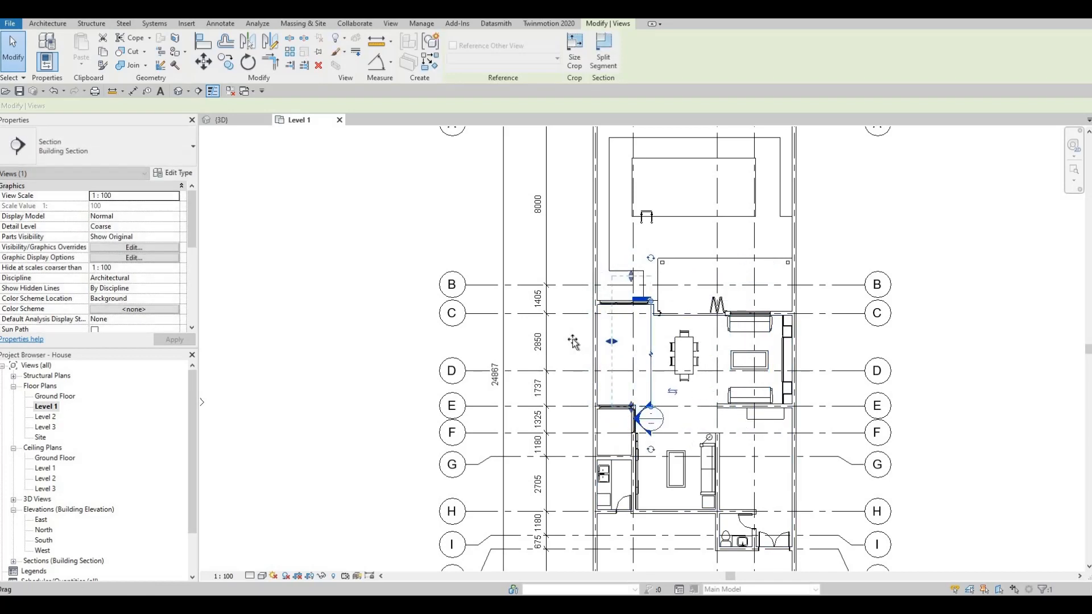
pyautogui.moveTo(573, 341); pyautogui.dragTo(575, 341)
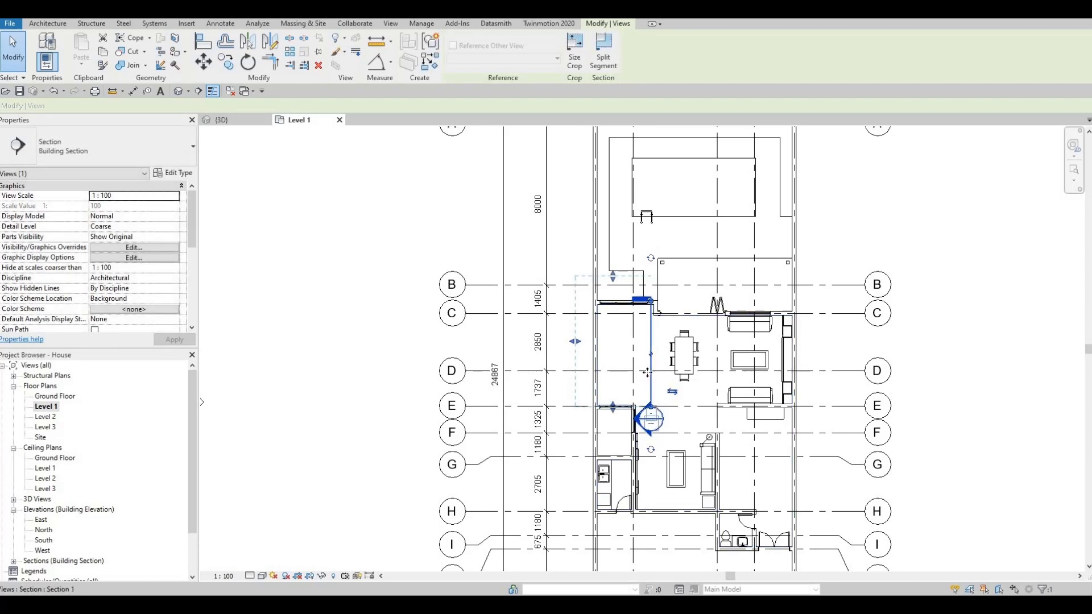
pyautogui.moveTo(646, 369); pyautogui.dragTo(642, 372)
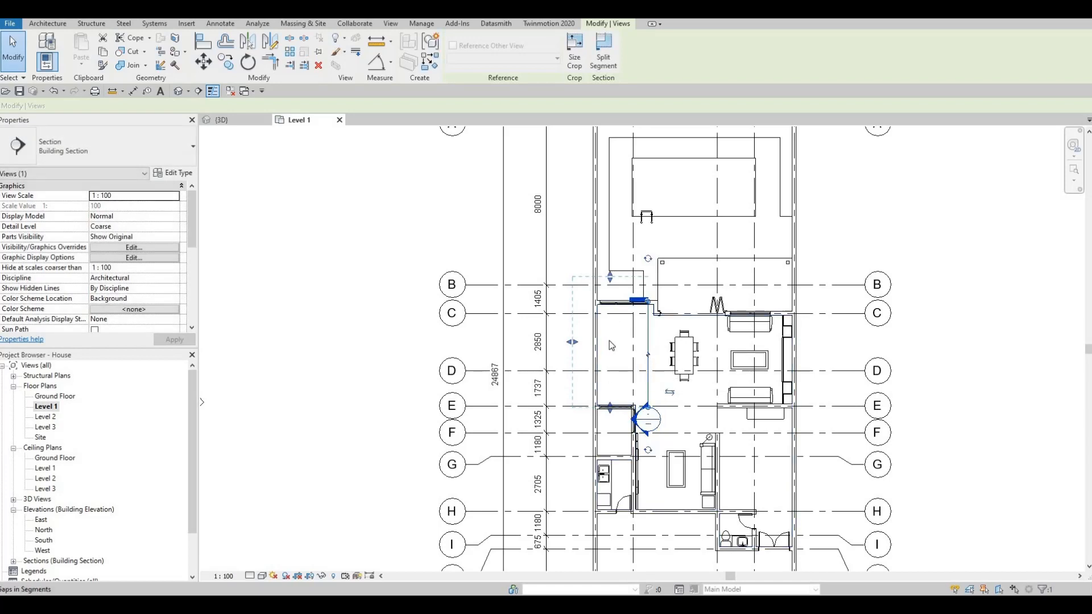
pyautogui.scroll(2, 649, 323)
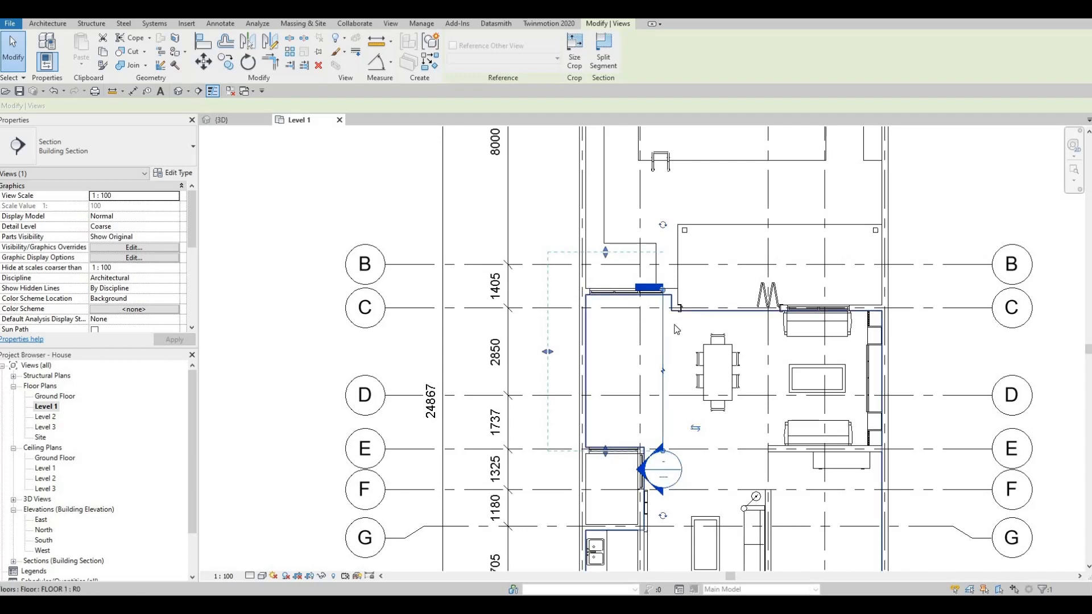
# Start a new in-place model in the Generic Models category and accept its name
pyautogui.click(48, 24)
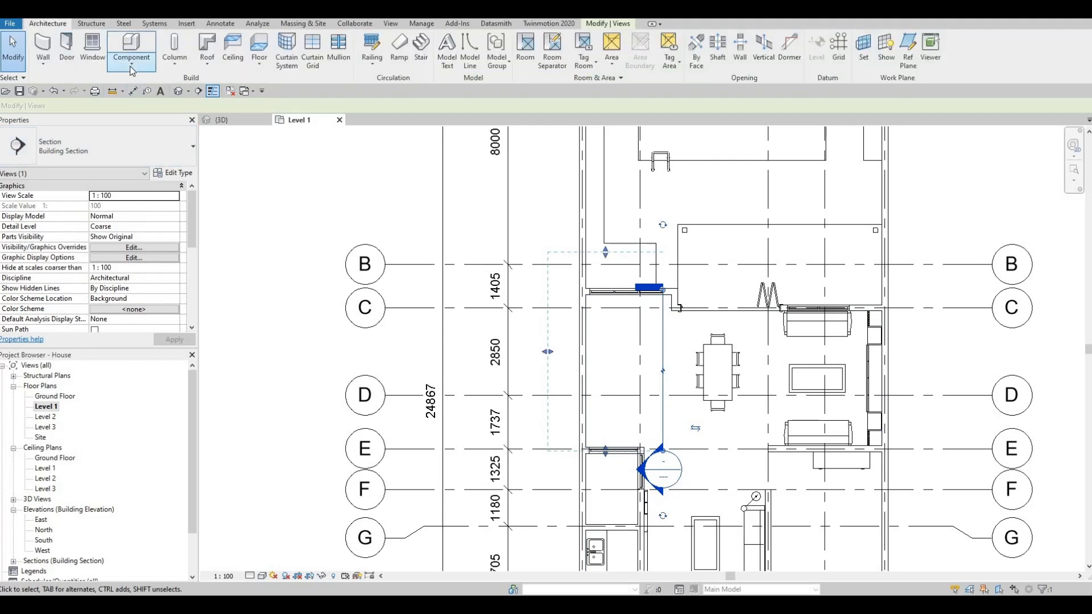
pyautogui.click(132, 66)
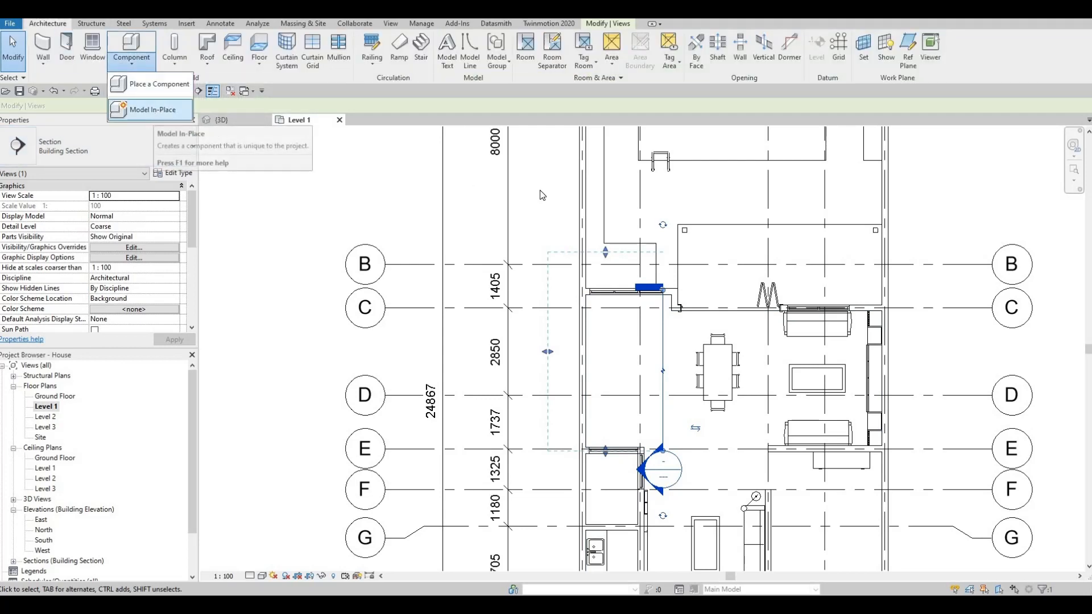
pyautogui.click(156, 114)
pyautogui.scroll(-4, 696, 249)
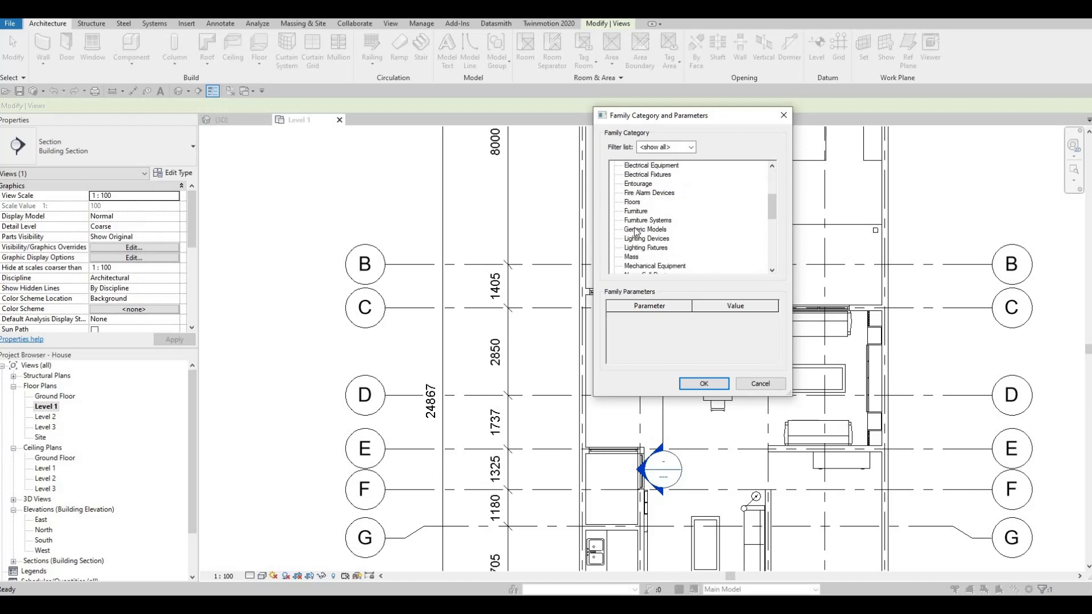
pyautogui.click(701, 387)
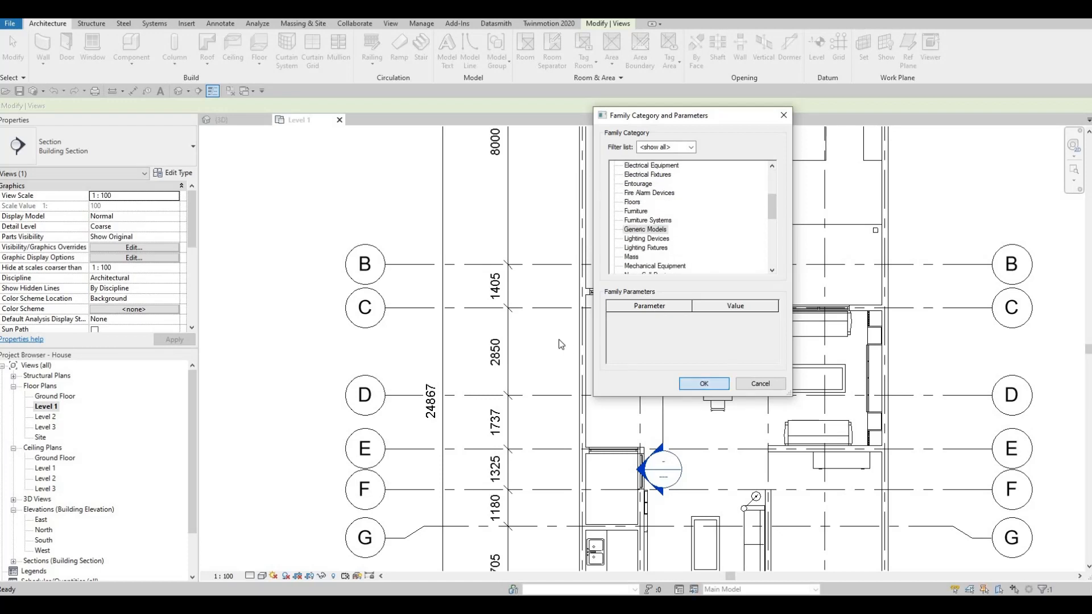
pyautogui.click(550, 324)
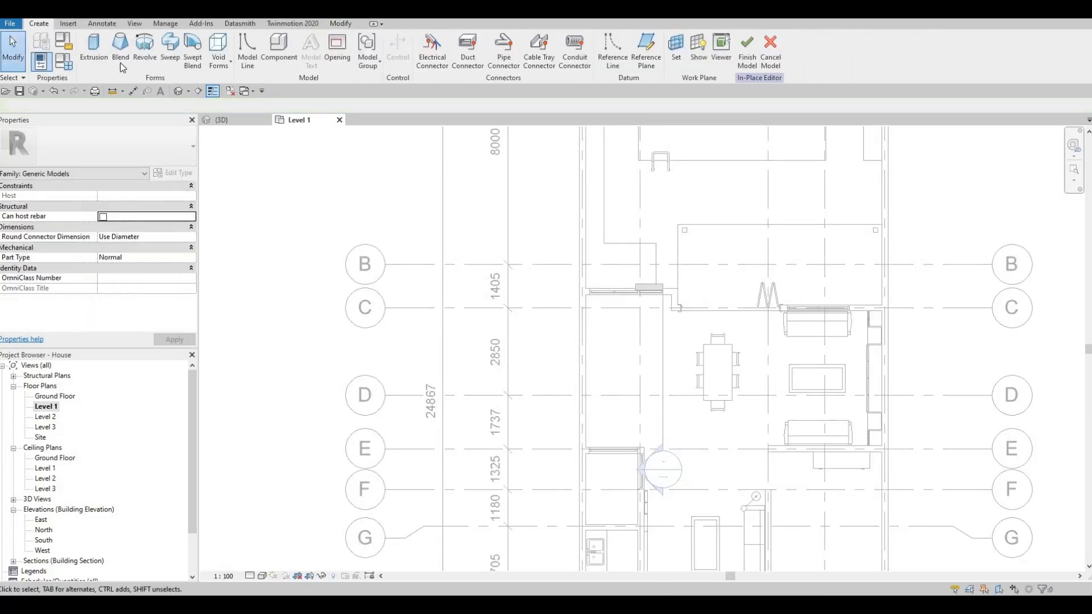
# Start an extrusion and assign it the Glulam 28c material from the AEC wood materials
pyautogui.click(95, 46)
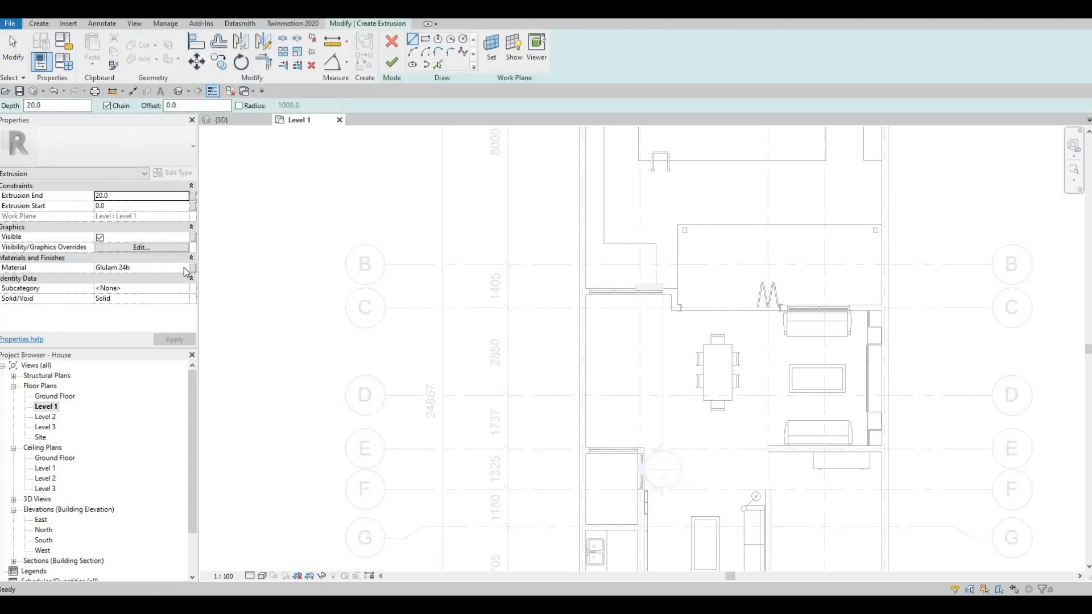
pyautogui.click(183, 267)
pyautogui.click(183, 267)
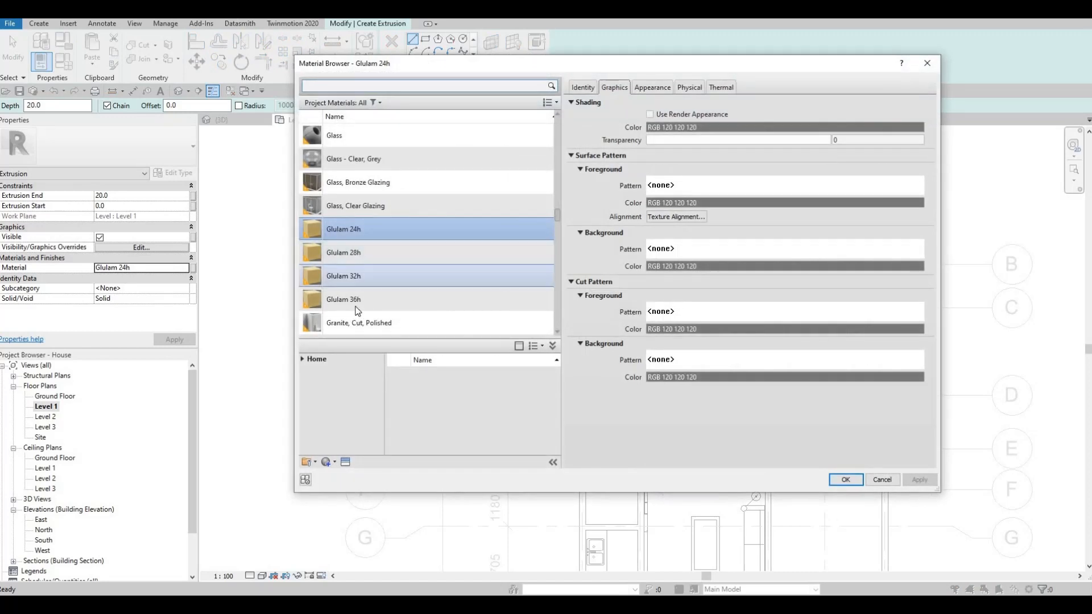
pyautogui.scroll(-15, 357, 310)
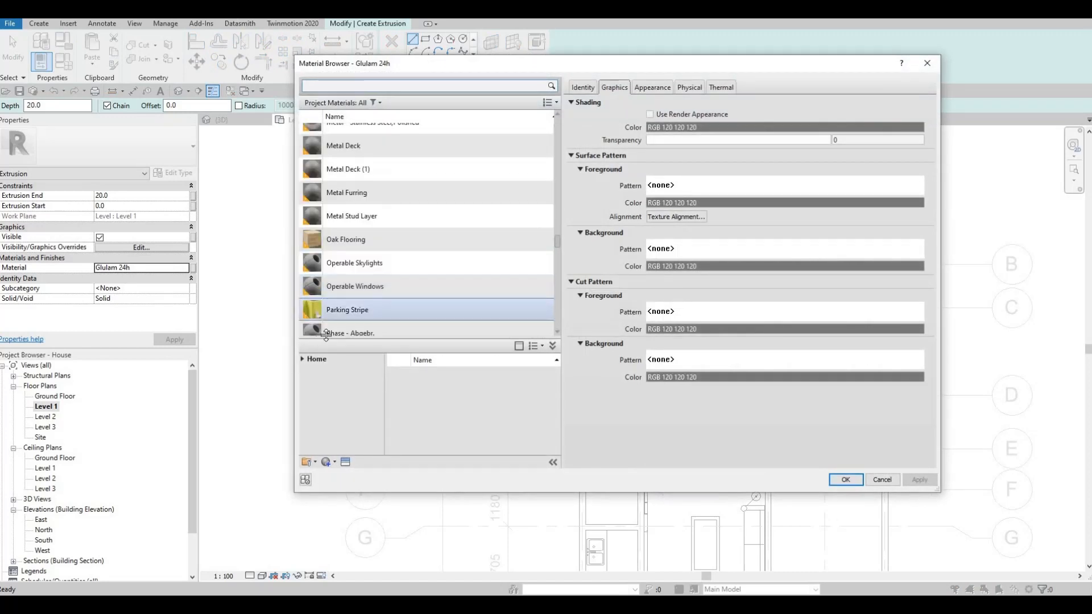
pyautogui.click(302, 364)
pyautogui.doubleClick(333, 394)
pyautogui.scroll(-3, 343, 432)
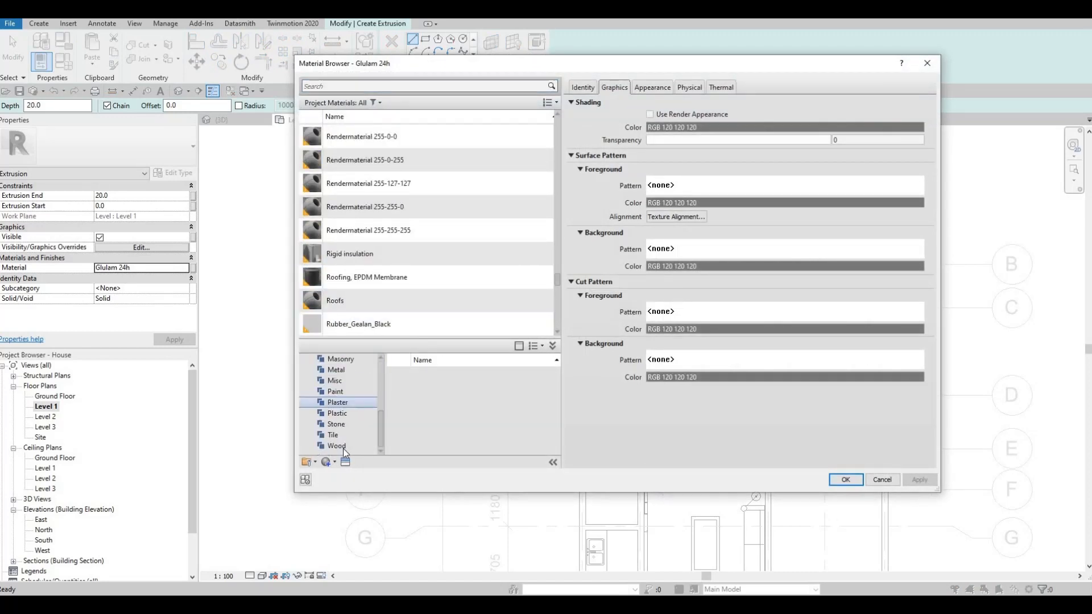
pyautogui.click(343, 448)
pyautogui.scroll(-8, 496, 433)
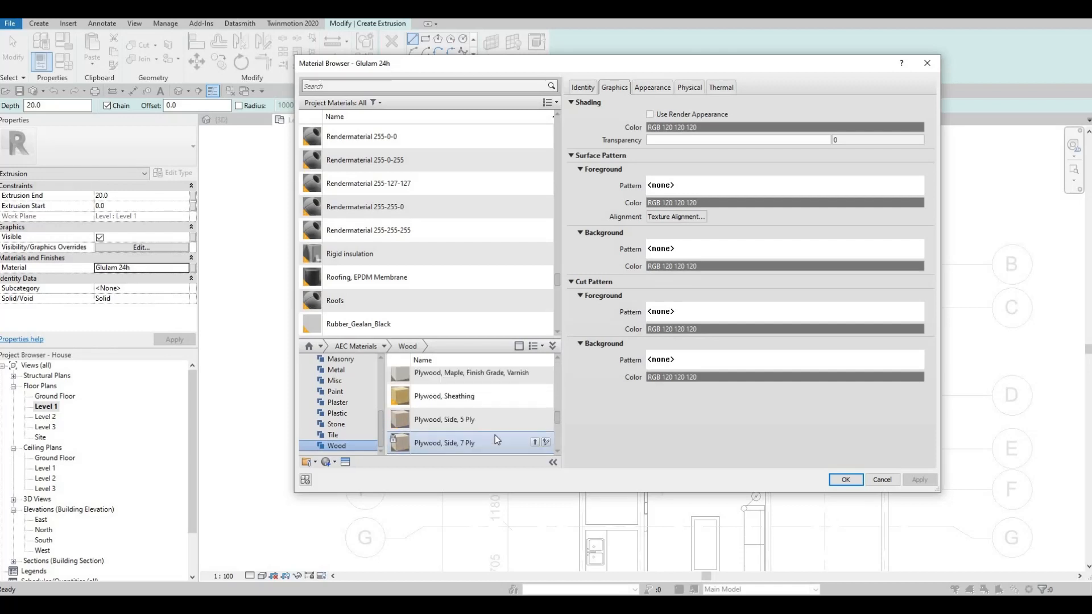
pyautogui.scroll(-4, 496, 433)
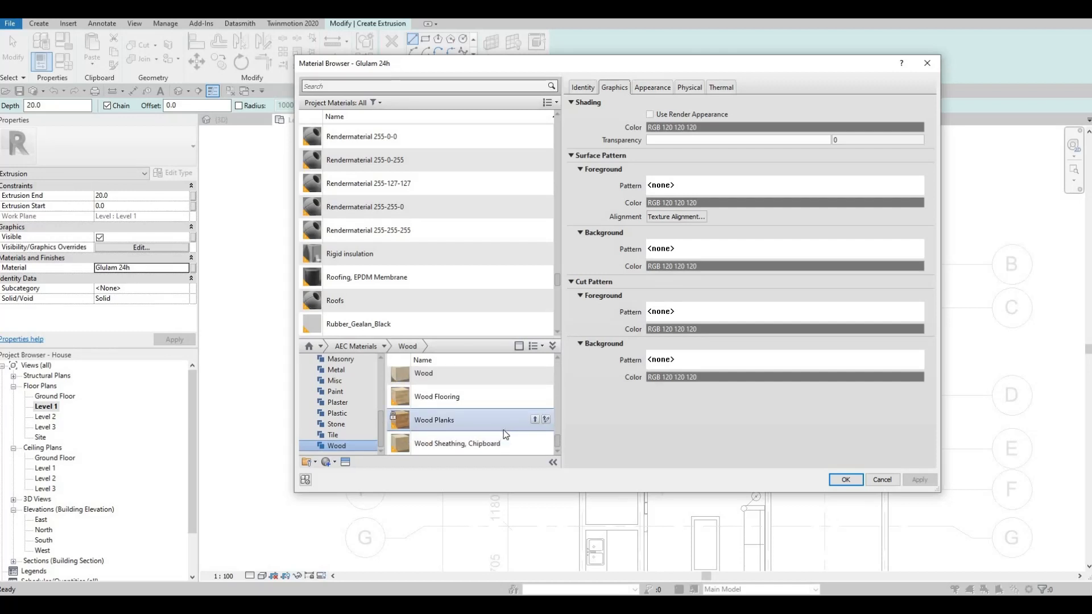
pyautogui.scroll(8, 506, 431)
pyautogui.scroll(-2, 517, 429)
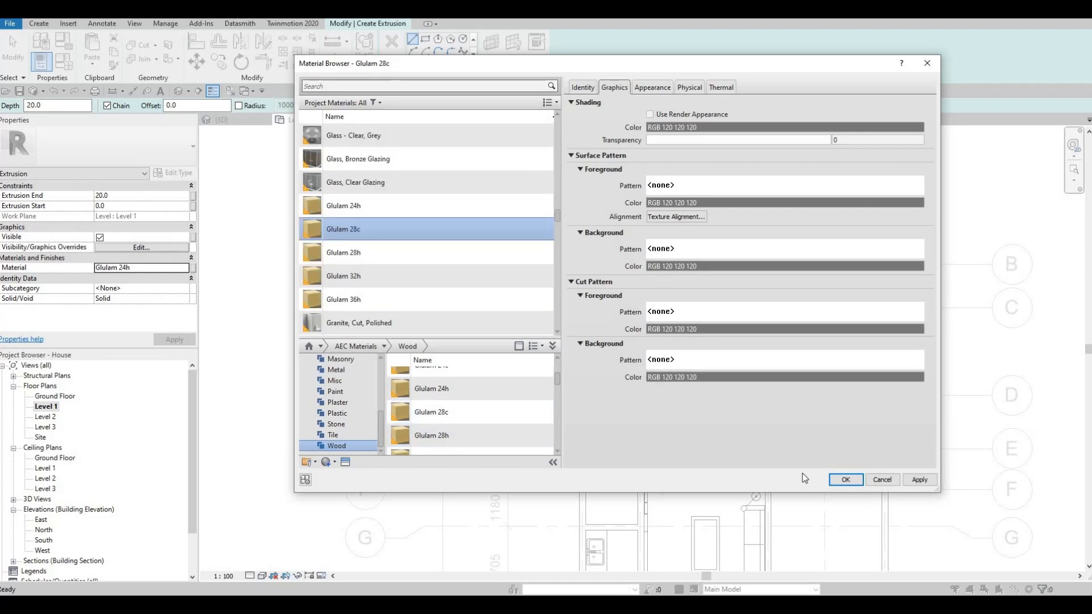
pyautogui.click(859, 481)
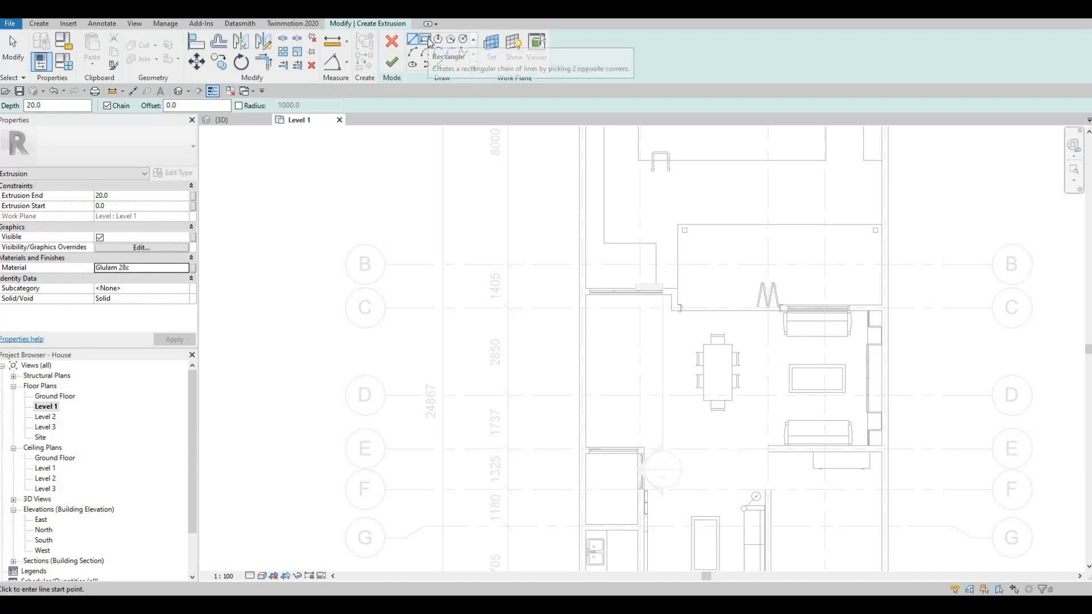
# Set the extrusion end to 875 and sketch a rectangle about 2660 by 710 mm below the curtain wall near grid C
pyautogui.click(425, 44)
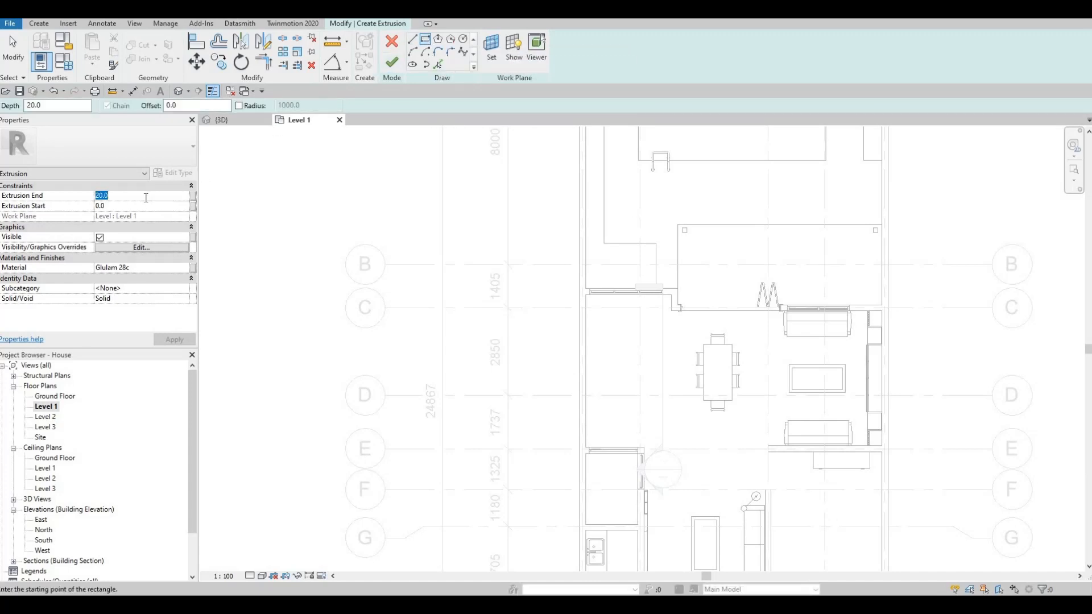
pyautogui.write('875')
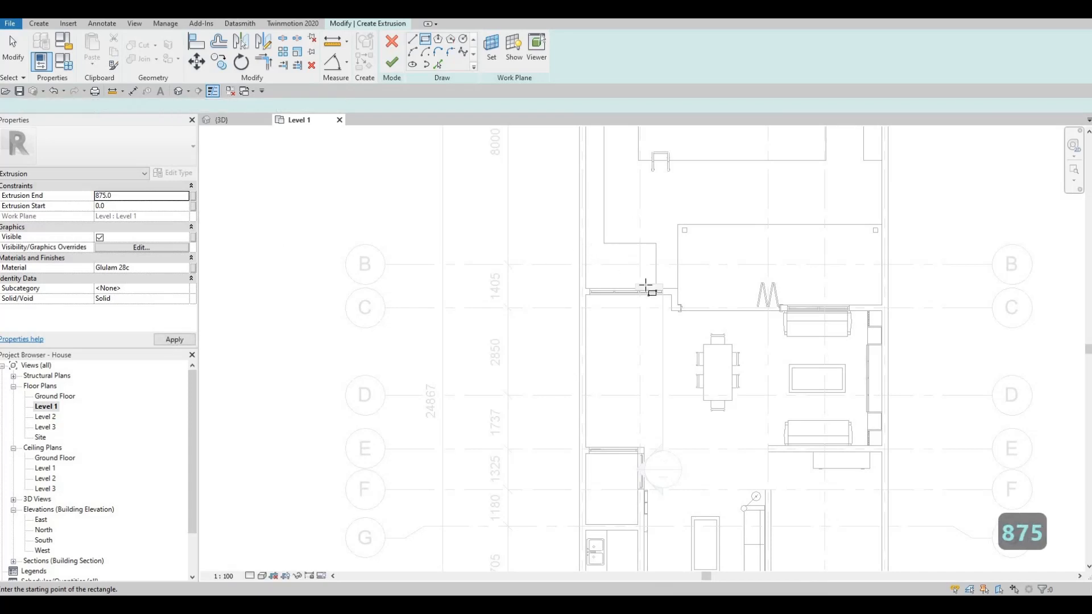
pyautogui.click(650, 329)
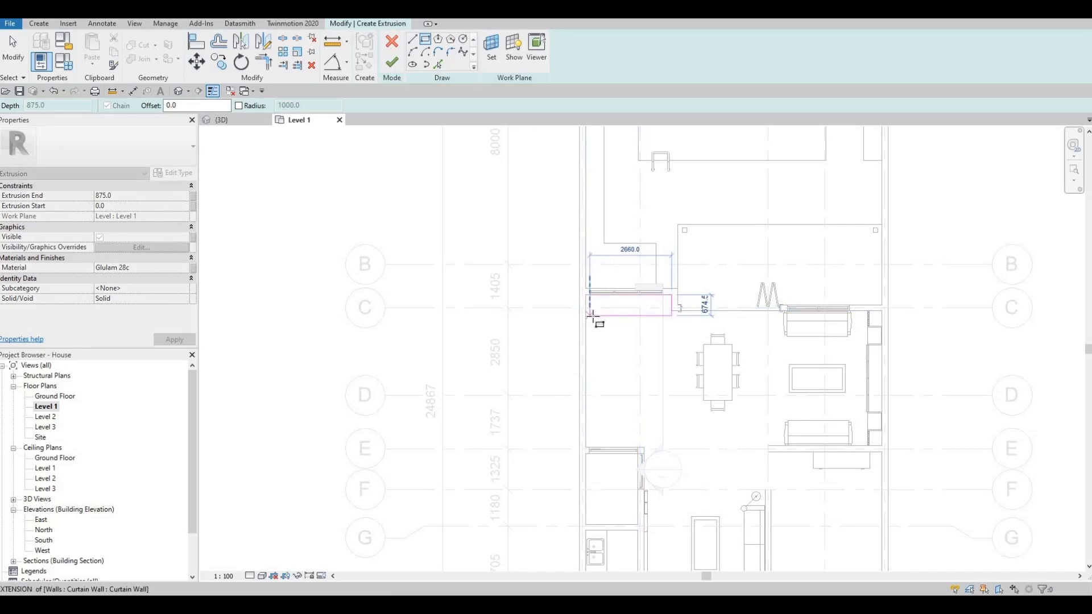
pyautogui.click(682, 308)
pyautogui.press('Escape')
pyautogui.press('Escape')
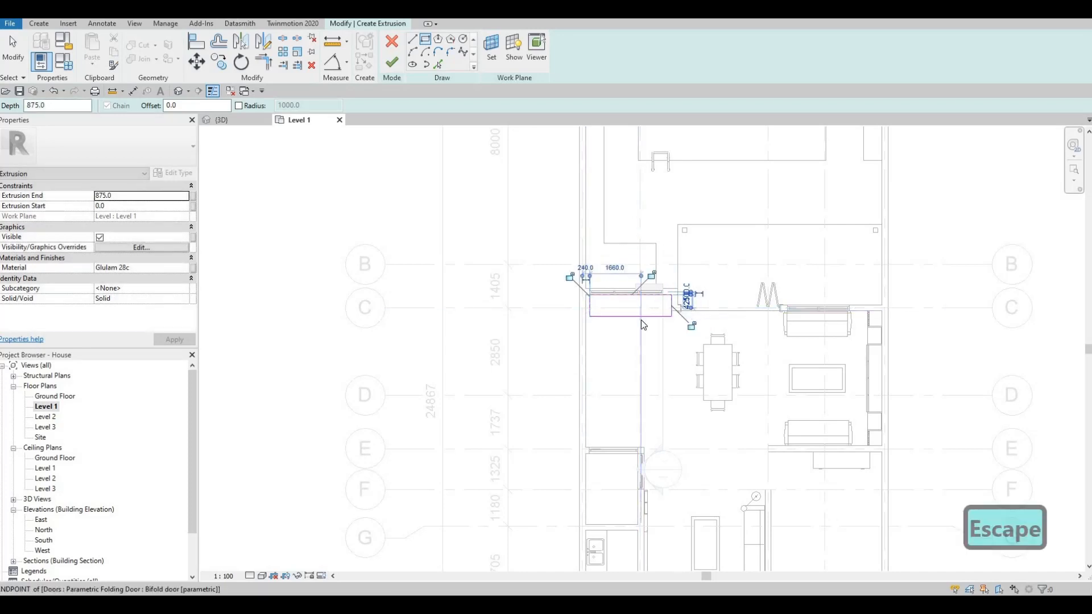
# Set the depth of the rectangle below the curtain wall to 600 mm
pyautogui.scroll(2, 682, 309)
pyautogui.click(563, 319)
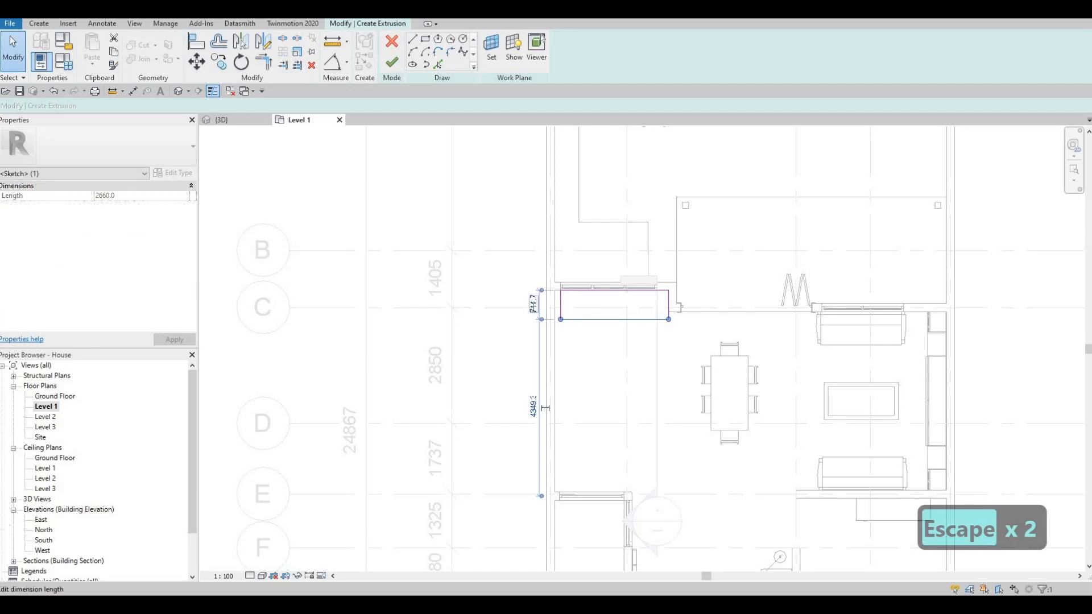
pyautogui.click(533, 304)
pyautogui.write('9')
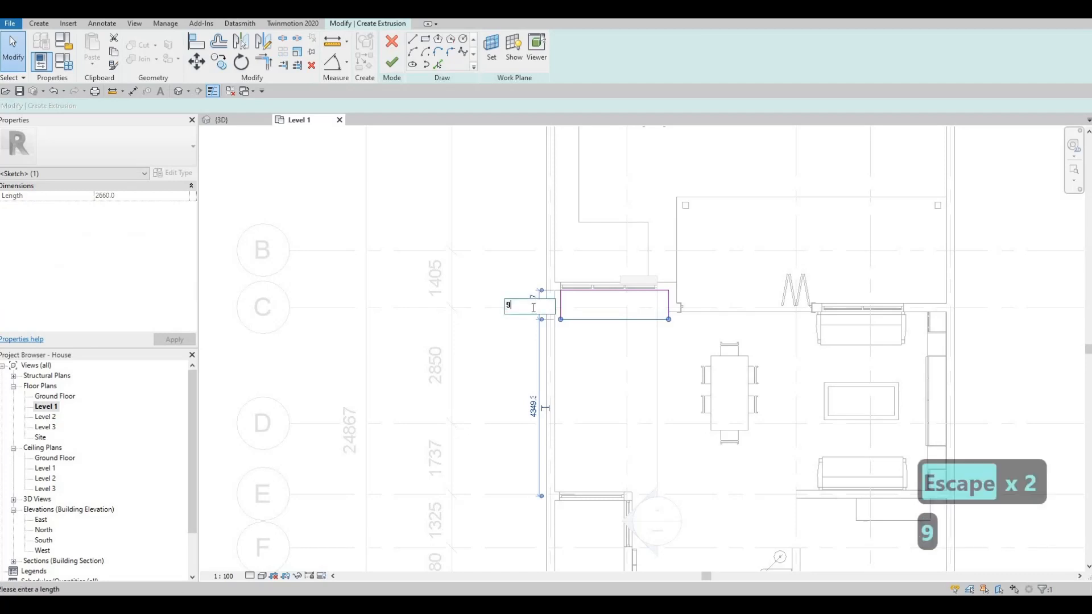
pyautogui.press('BackSpace')
pyautogui.write('600')
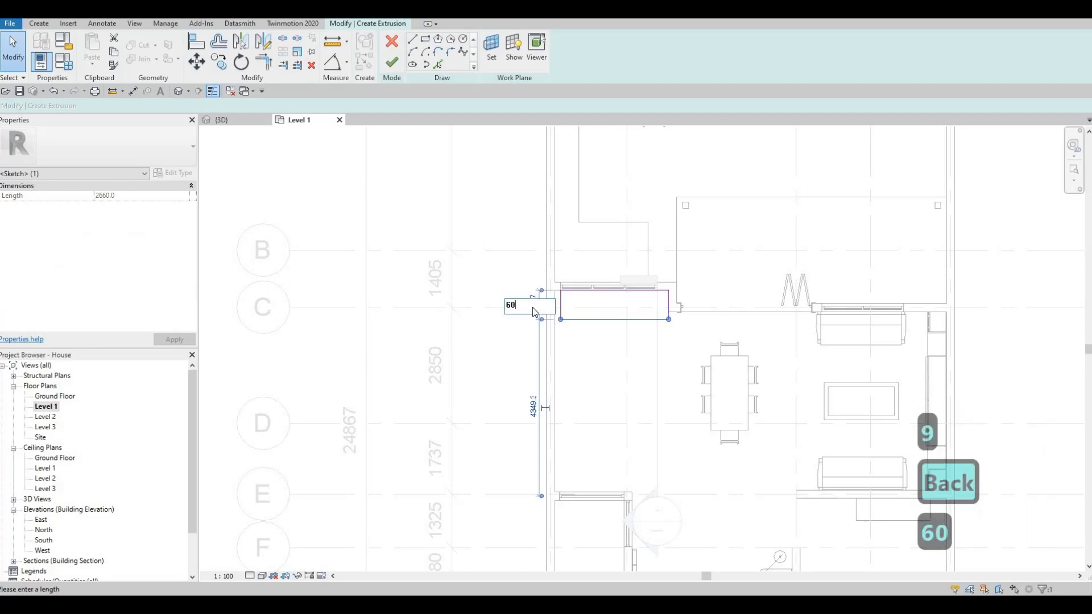
pyautogui.press('Return')
pyautogui.press('F1')
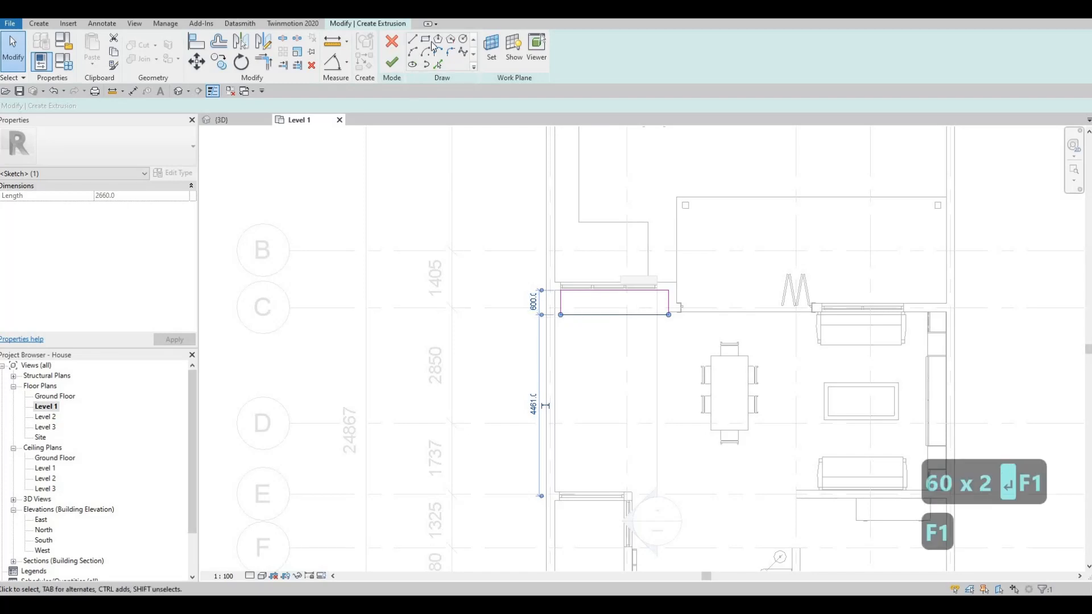
# Sketch a second rectangle about 687 by 2854 mm along the outer side wall, from just below grid D up to the first rectangle
pyautogui.click(425, 39)
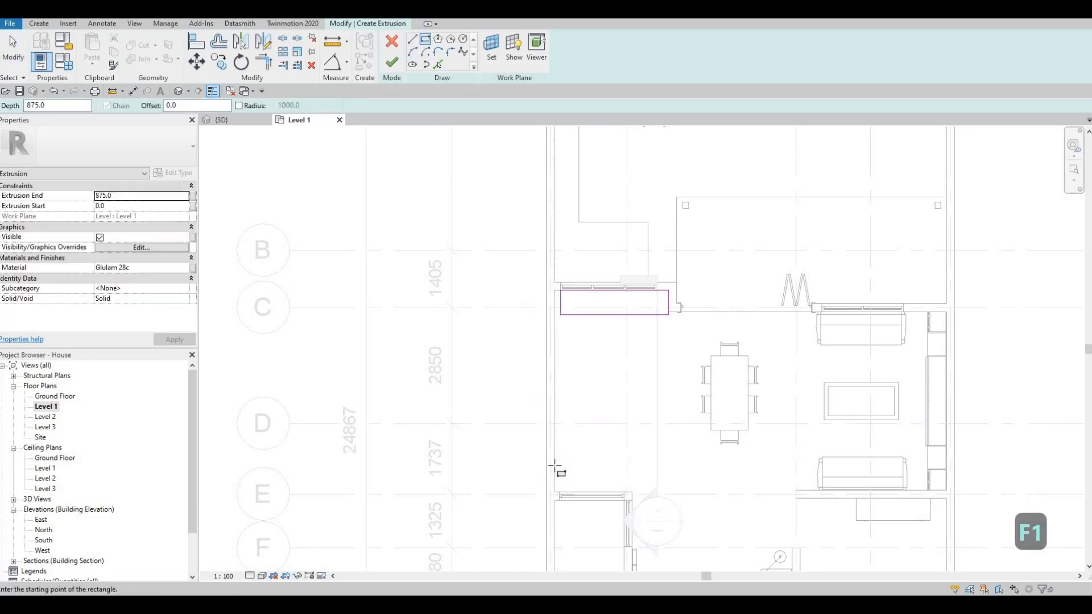
pyautogui.click(555, 430)
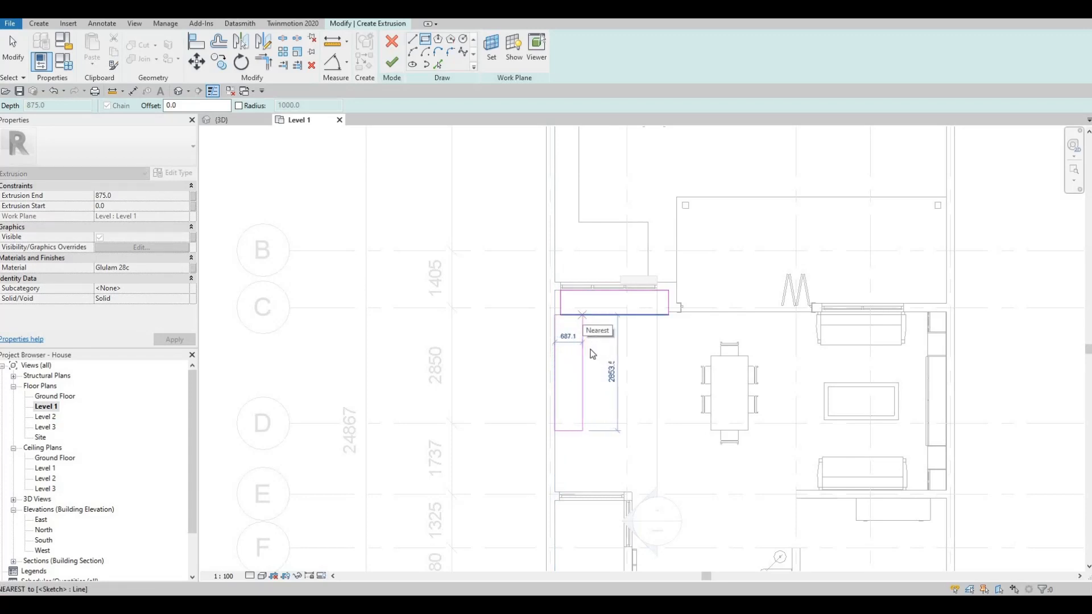
pyautogui.press('Escape')
pyautogui.press('Escape')
# Set the width of the rectangle along the side wall to 650 mm
pyautogui.click(580, 421)
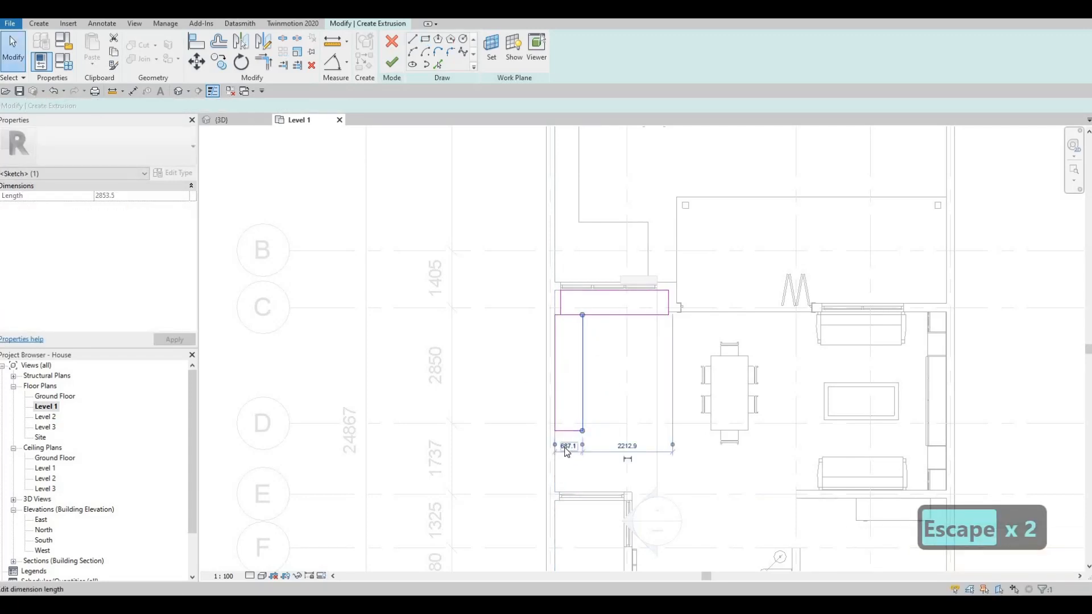
pyautogui.click(567, 447)
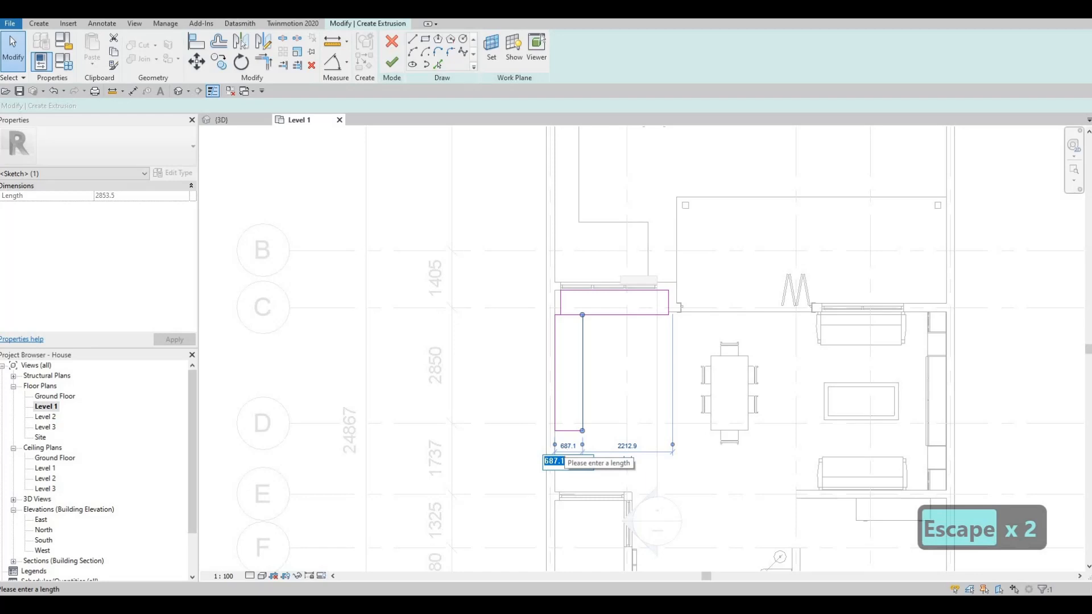
pyautogui.write('6')
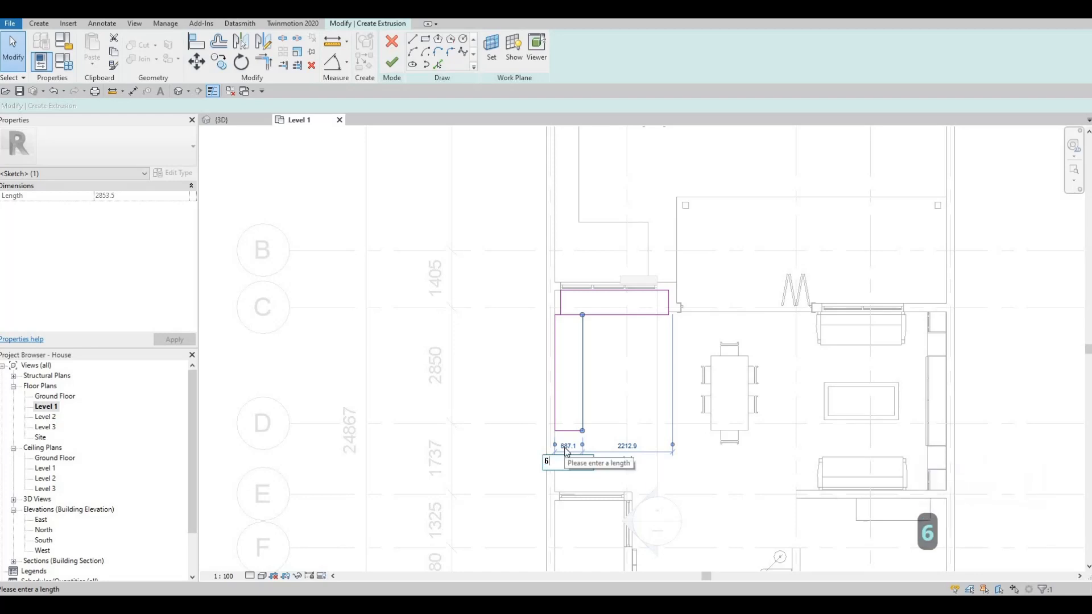
pyautogui.write('0')
pyautogui.press('BackSpace')
pyautogui.write('5.0')
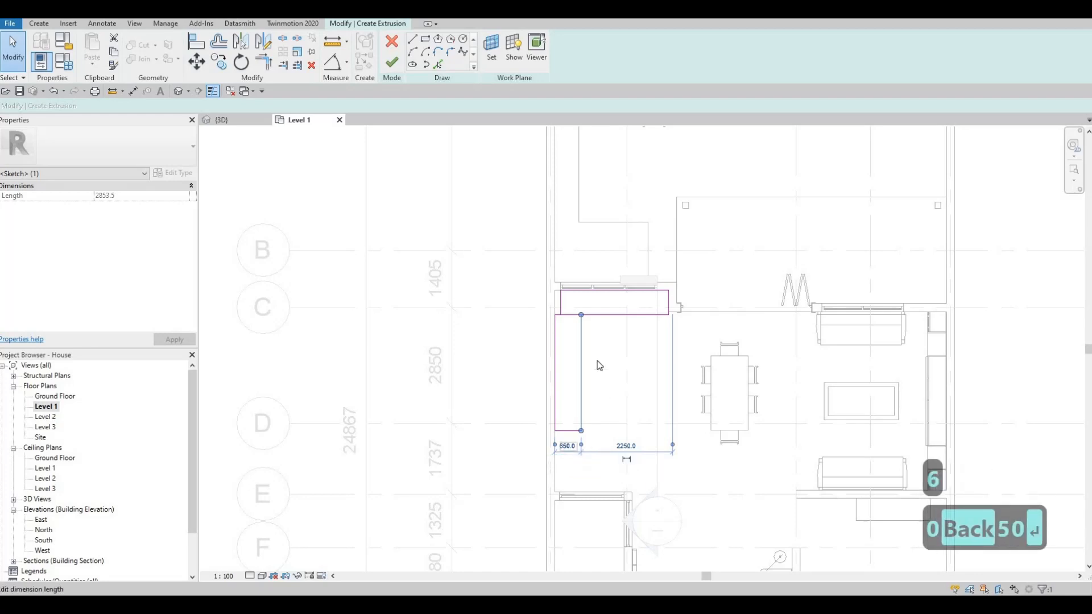
pyautogui.press('Return')
pyautogui.press('Escape')
pyautogui.press('Escape')
pyautogui.press('Escape')
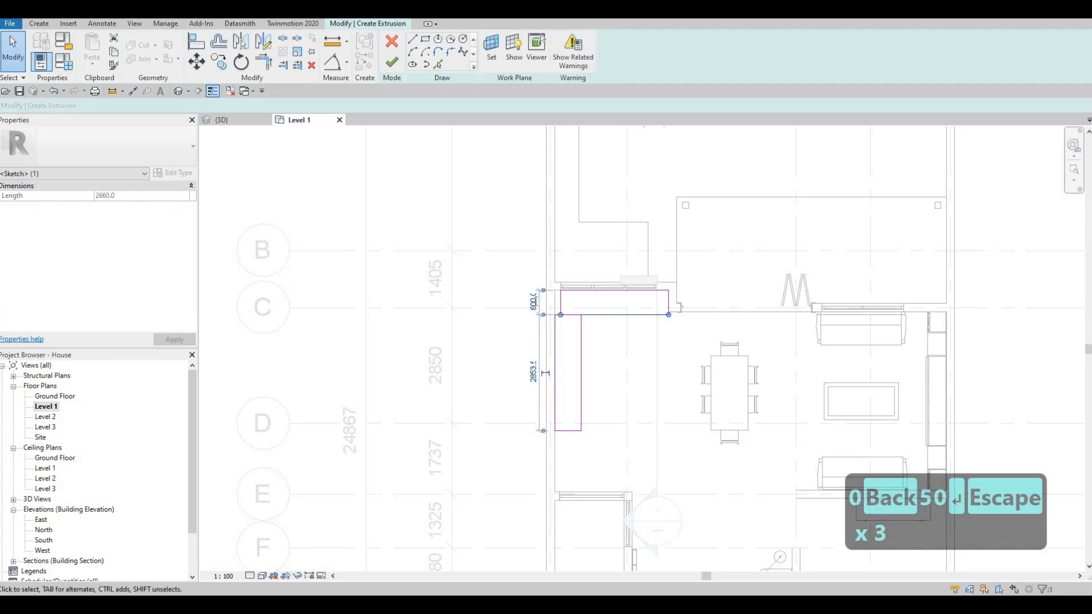
# Set the depth of the rectangle below the curtain wall to 650 mm
pyautogui.click(534, 302)
pyautogui.write('650')
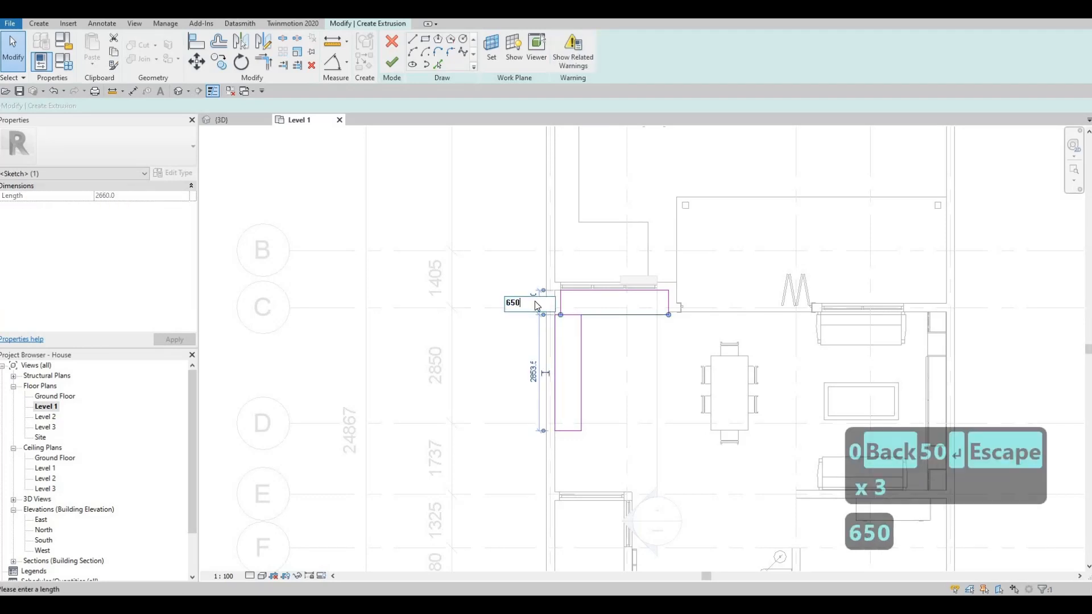
pyautogui.press('Return')
pyautogui.press('Escape')
pyautogui.press('Escape')
pyautogui.press('Escape')
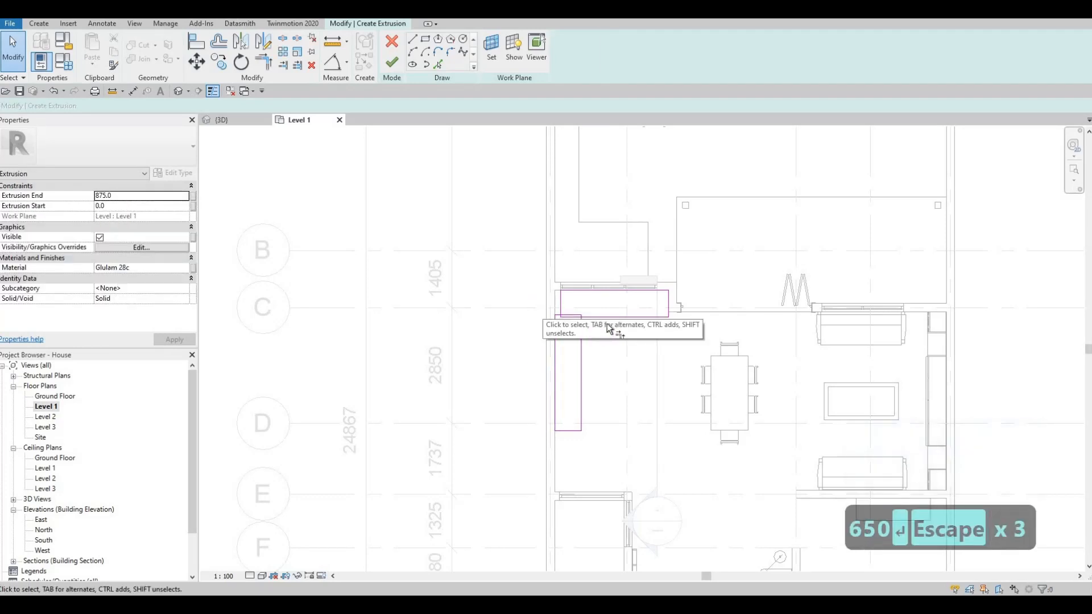
# Trim the two overlapping rectangles into a single L-shaped outline and delete the leftover lines at the corner
pyautogui.press('t')
pyautogui.press('r')
pyautogui.click(589, 344)
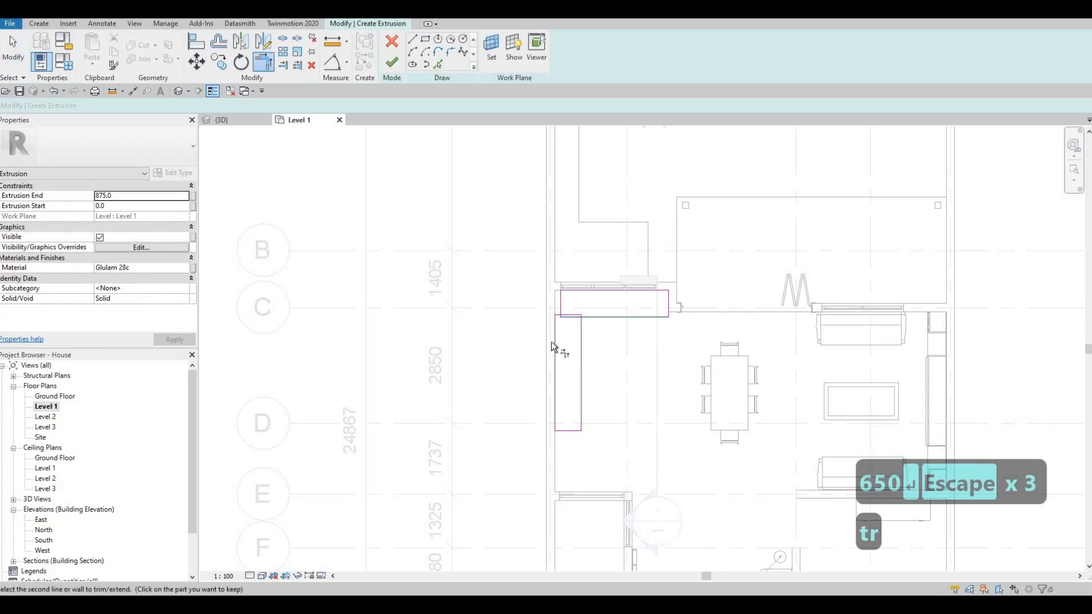
pyautogui.click(576, 290)
pyautogui.press('Escape')
pyautogui.press('Escape')
pyautogui.moveTo(507, 263); pyautogui.dragTo(588, 342)
pyautogui.press('Delete')
pyautogui.press('Escape')
pyautogui.press('Escape')
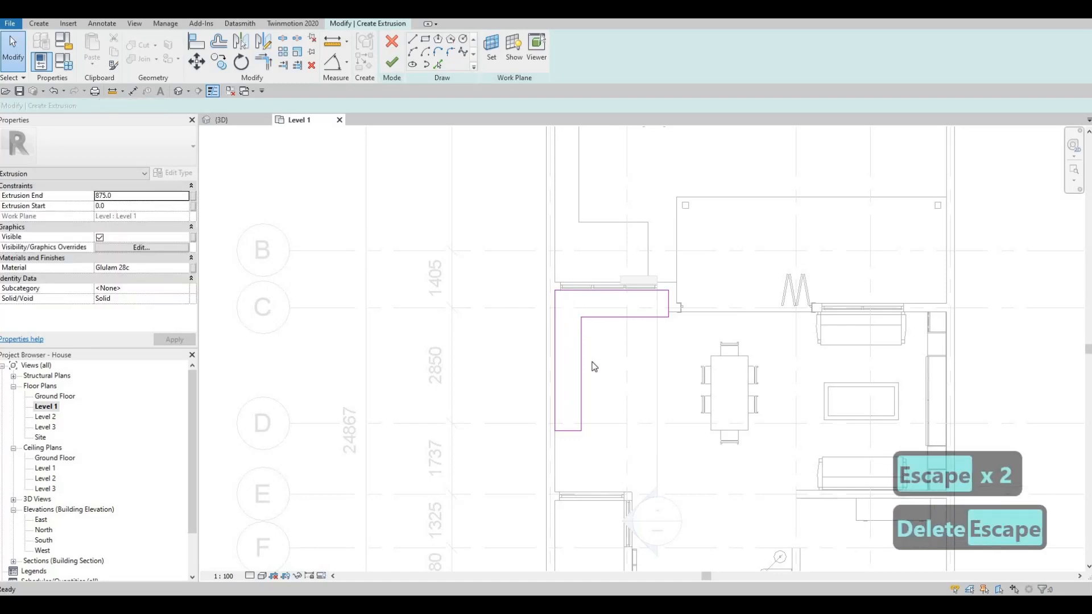
# Check the dimensions at the two inner edges of the L-shaped outline
pyautogui.click(581, 392)
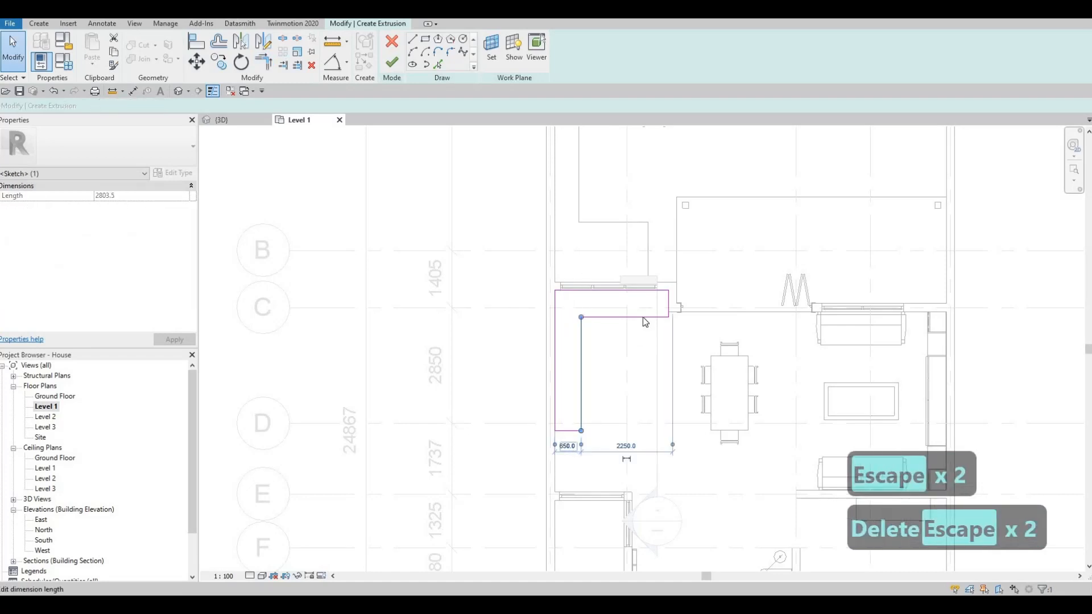
pyautogui.click(643, 317)
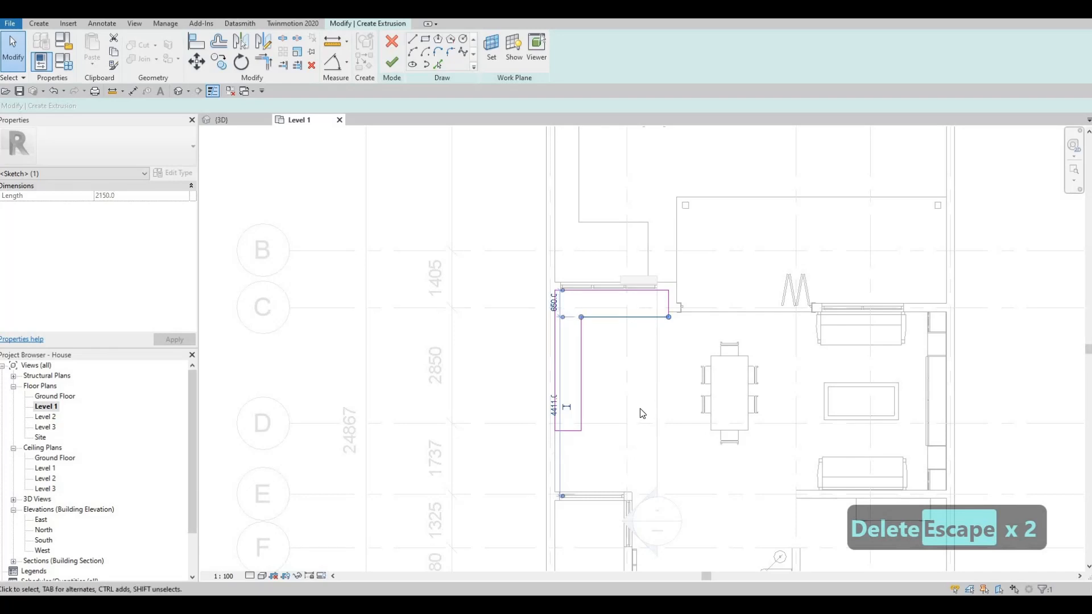
pyautogui.moveTo(642, 414)
pyautogui.mouseDown(button='middle')
pyautogui.moveTo(671, 390)
pyautogui.moveTo(663, 399)
pyautogui.moveTo(641, 387)
pyautogui.moveTo(605, 414)
pyautogui.mouseUp(button='middle')
pyautogui.press('Escape')
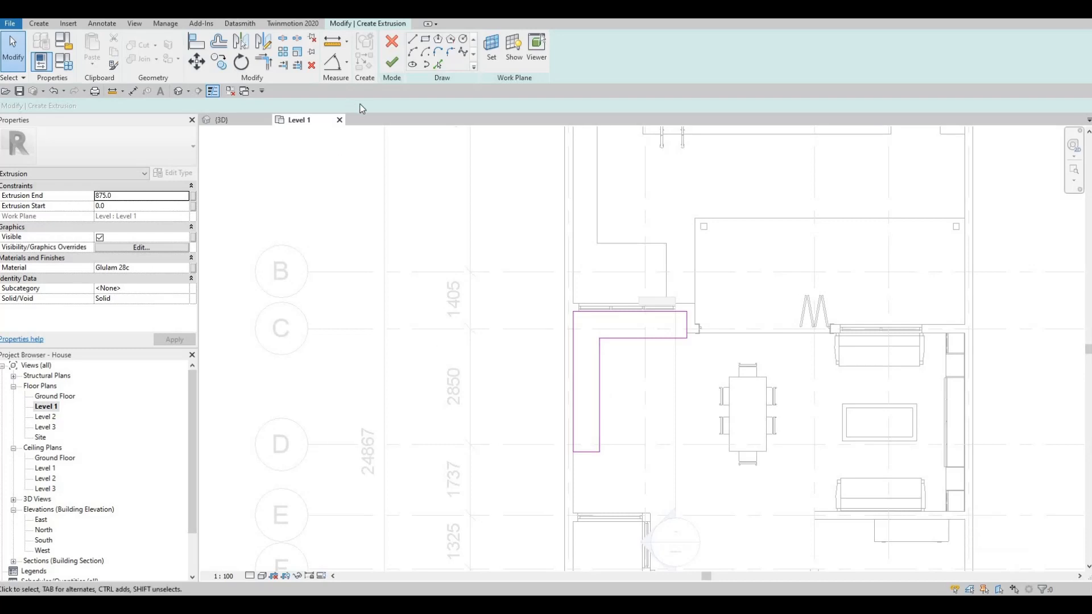
# Finish the 875 mm extrusion and examine the L-shaped counter in the 3D view
pyautogui.click(251, 120)
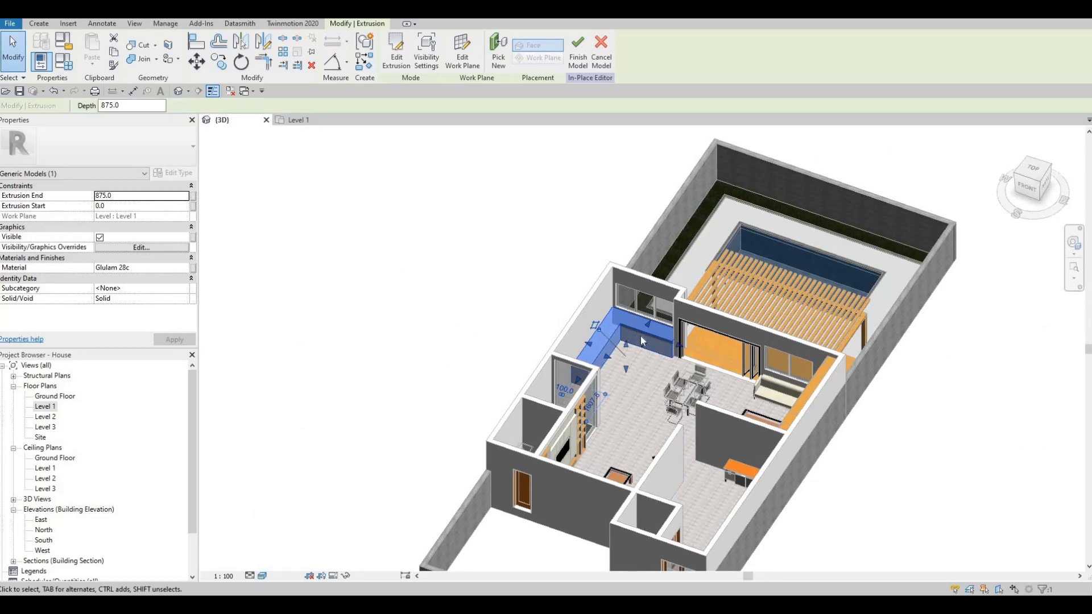
pyautogui.keyDown('shift'); pyautogui.moveTo(641, 340); pyautogui.dragTo(585, 376, button='middle'); pyautogui.keyUp('shift')
pyautogui.press('Escape')
pyautogui.scroll(6, 642, 352)
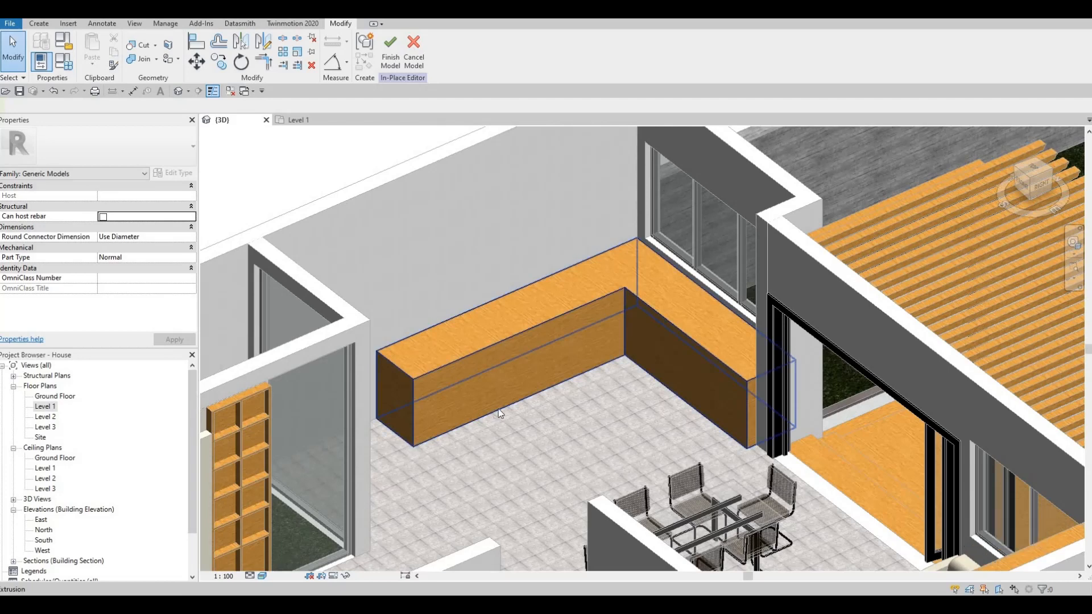
# Create a void sweep whose path follows the two front bottom edges of the L-shaped counter
pyautogui.click(36, 25)
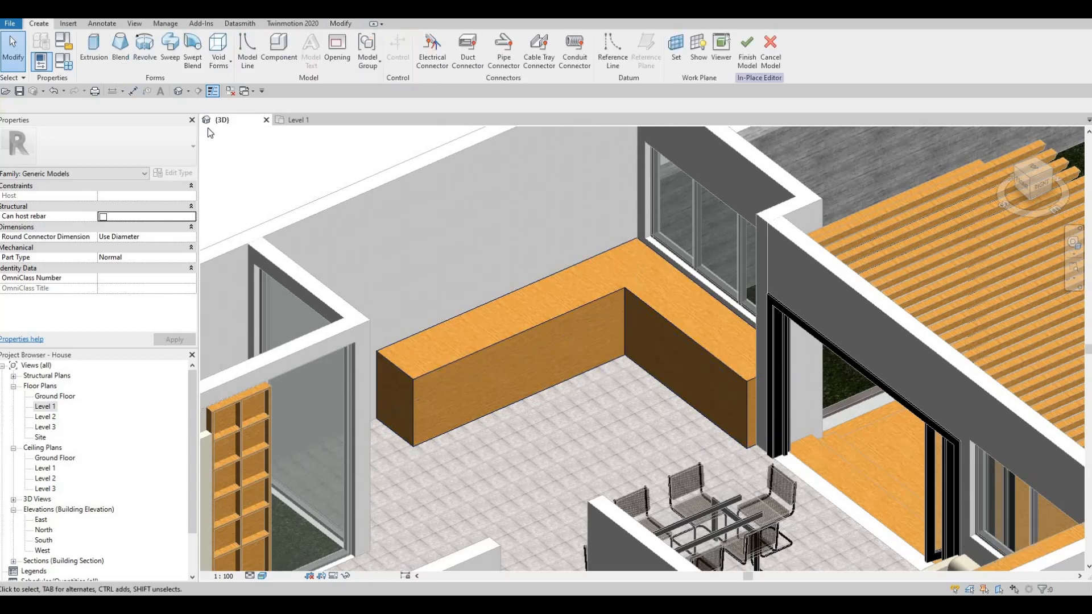
pyautogui.click(218, 57)
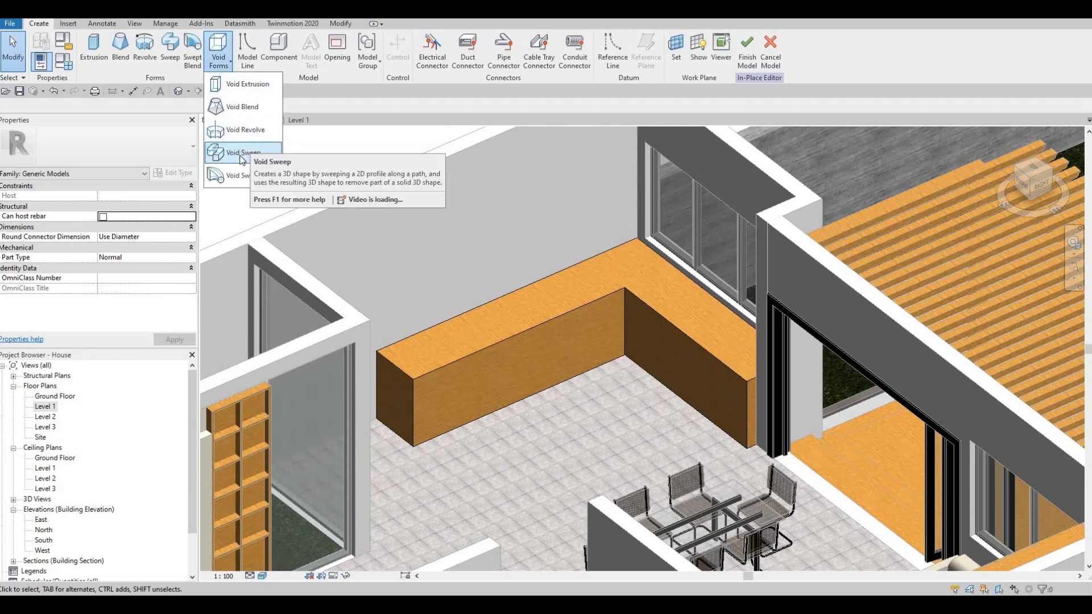
pyautogui.click(494, 63)
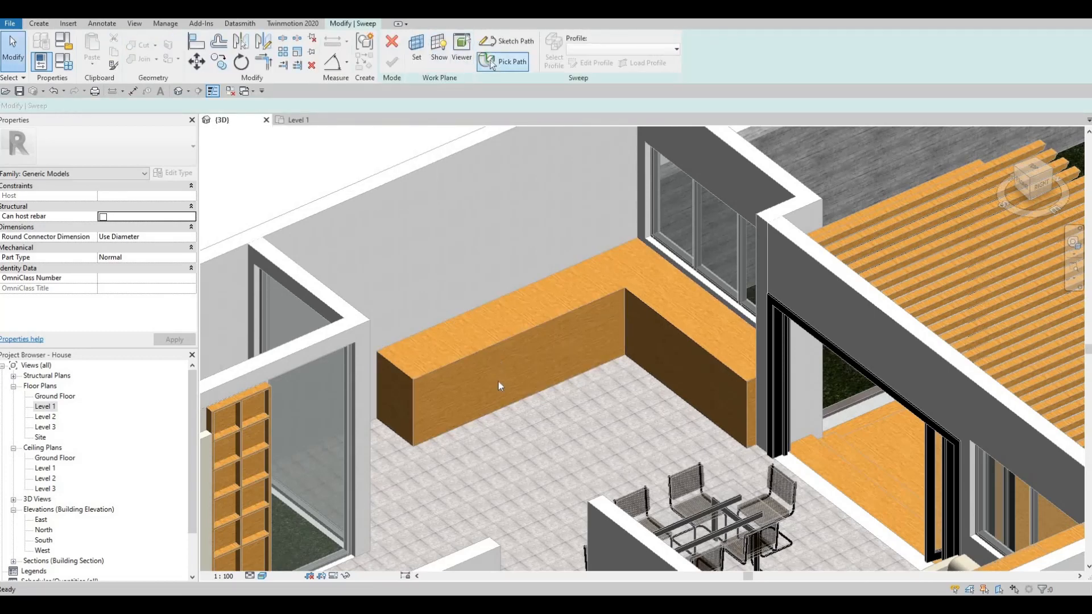
pyautogui.click(504, 406)
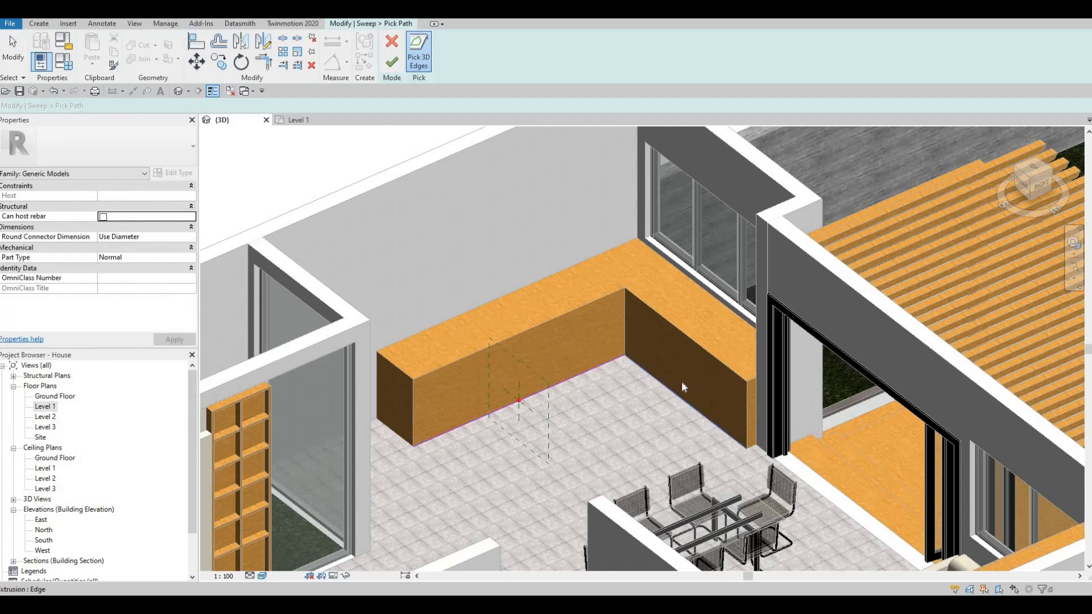
pyautogui.click(393, 62)
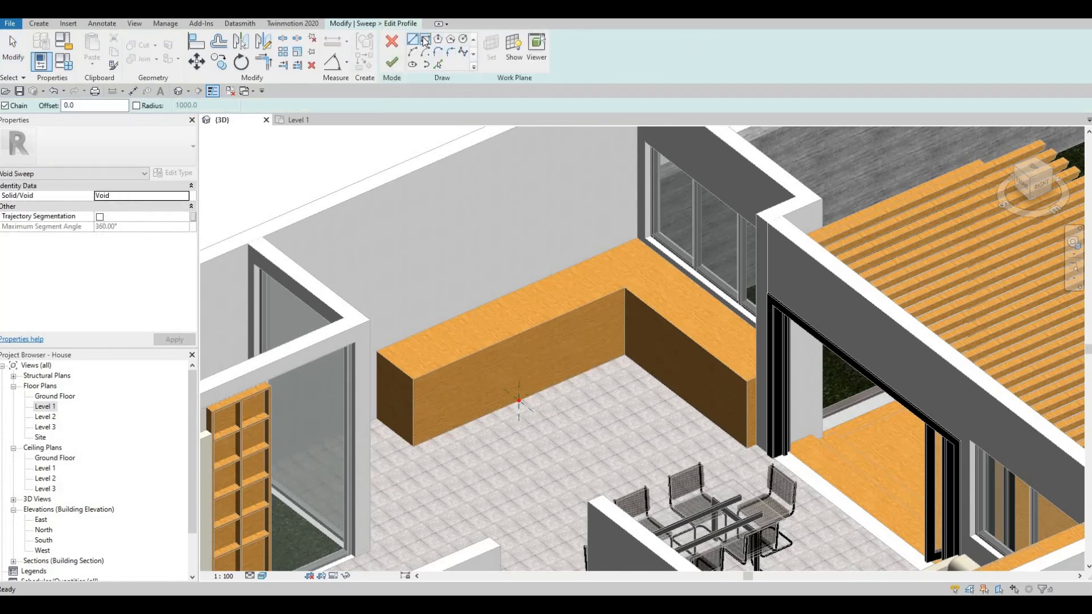
# Sketch a rectangular void profile about 50 by 75 mm inside the counter's base, with one corner at the path's reference point
pyautogui.click(425, 41)
pyautogui.moveTo(618, 373)
pyautogui.keyDown('shift'); pyautogui.mouseDown(button='middle')
pyautogui.moveTo(517, 443)
pyautogui.moveTo(481, 405)
pyautogui.mouseUp(button='middle'); pyautogui.keyUp('shift')
pyautogui.scroll(5, 481, 405)
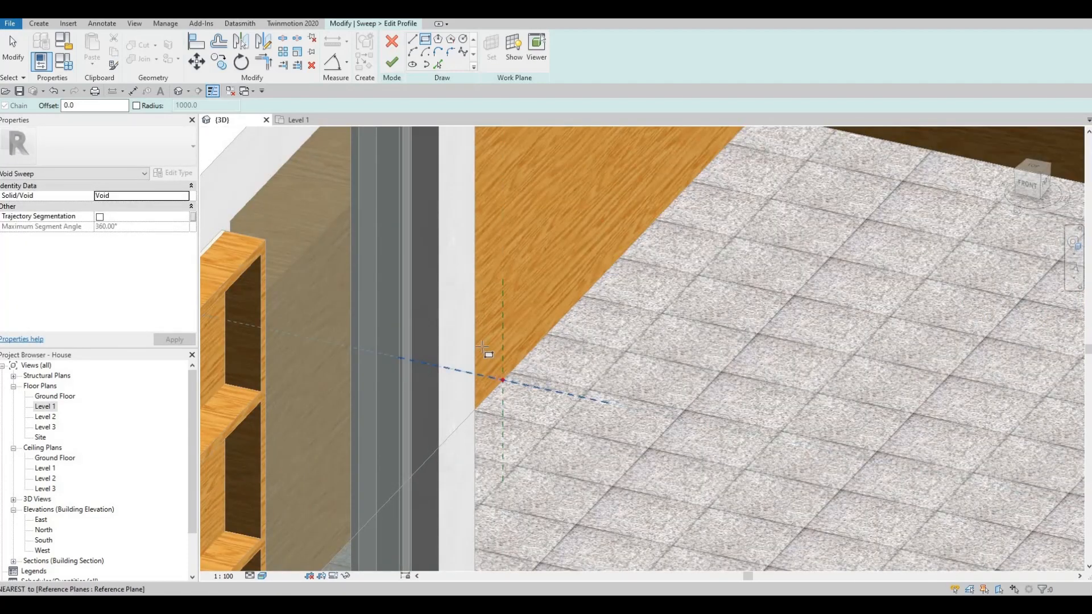
pyautogui.click(476, 344)
pyautogui.click(503, 380)
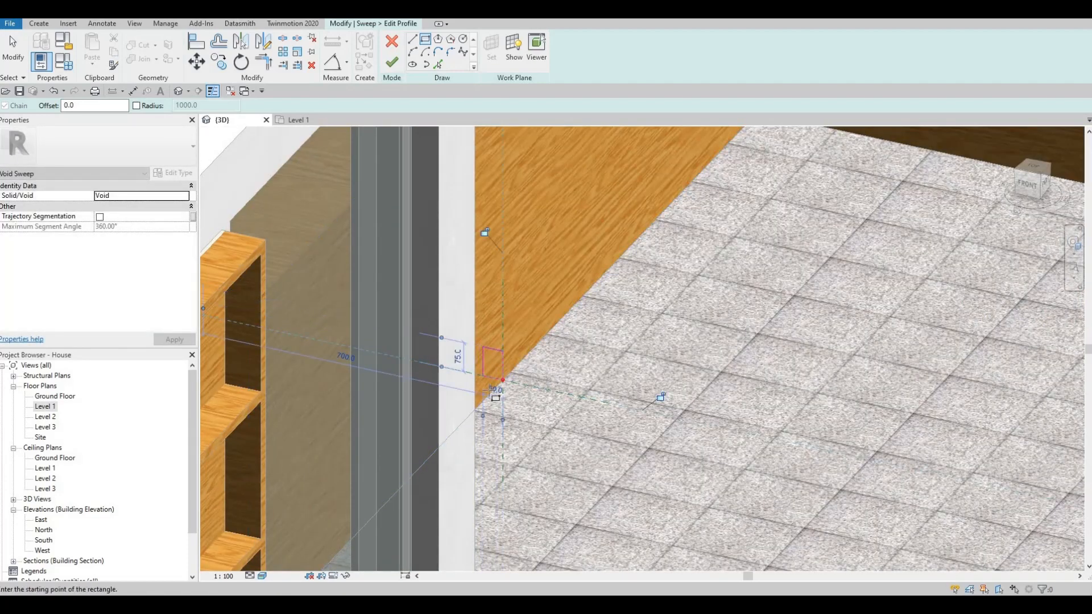
pyautogui.keyDown('shift'); pyautogui.moveTo(493, 392); pyautogui.dragTo(504, 367, button='middle'); pyautogui.keyUp('shift')
pyautogui.press('Escape')
pyautogui.press('Escape')
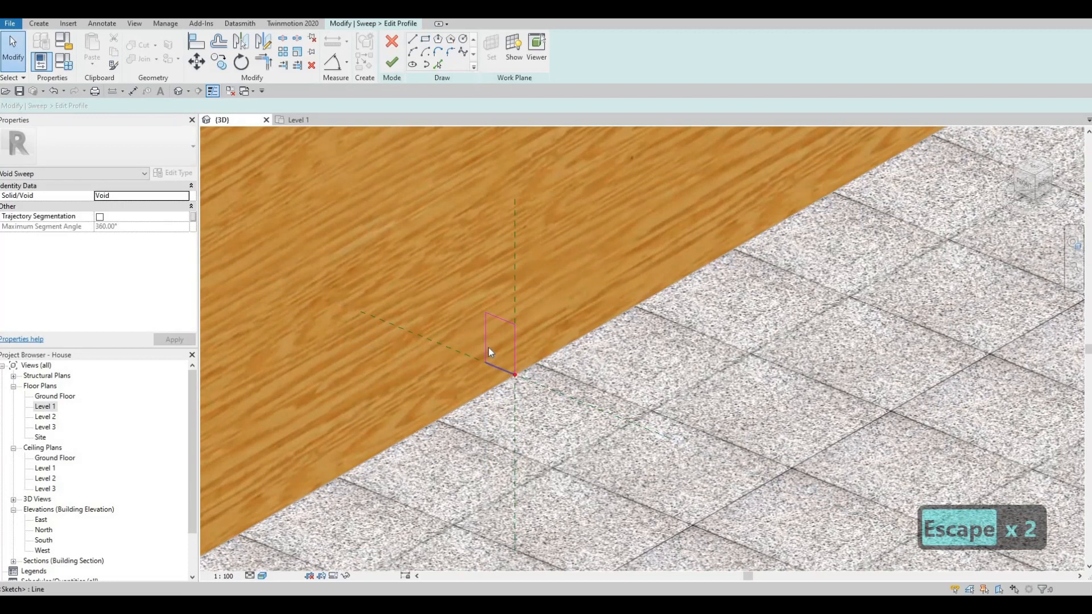
# Set the void profile's height to 100 mm and finish the profile sketch
pyautogui.click(501, 318)
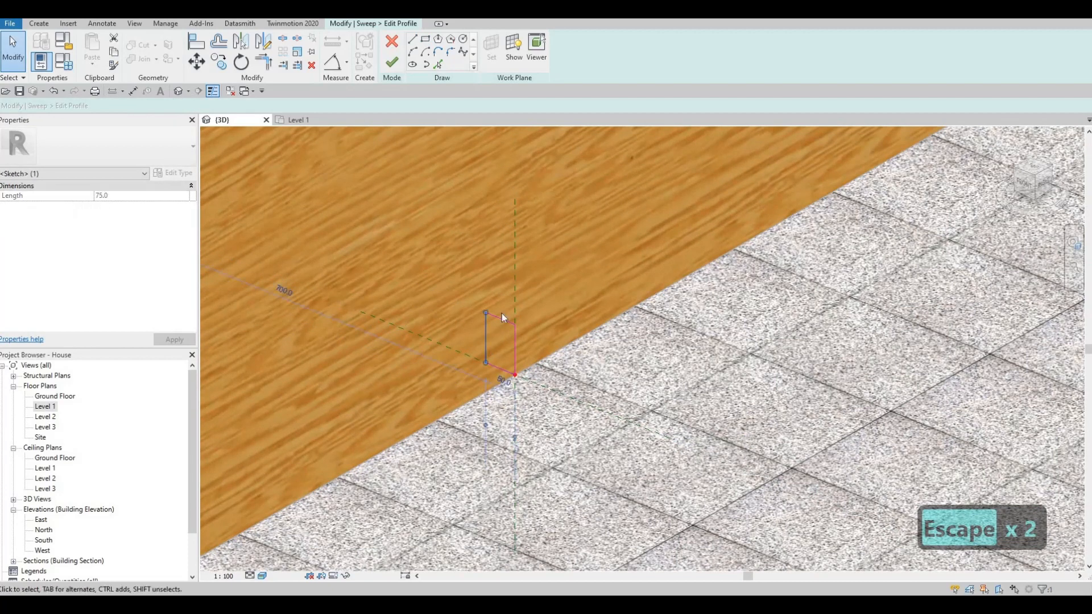
pyautogui.click(528, 352)
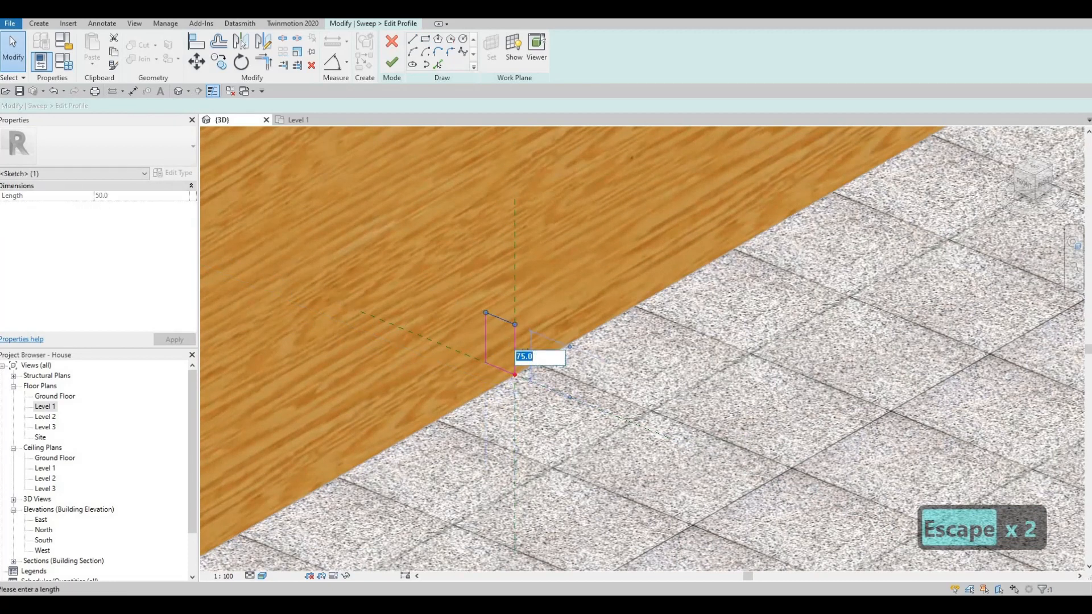
pyautogui.write('100')
pyautogui.press('Return')
pyautogui.scroll(-4, 626, 336)
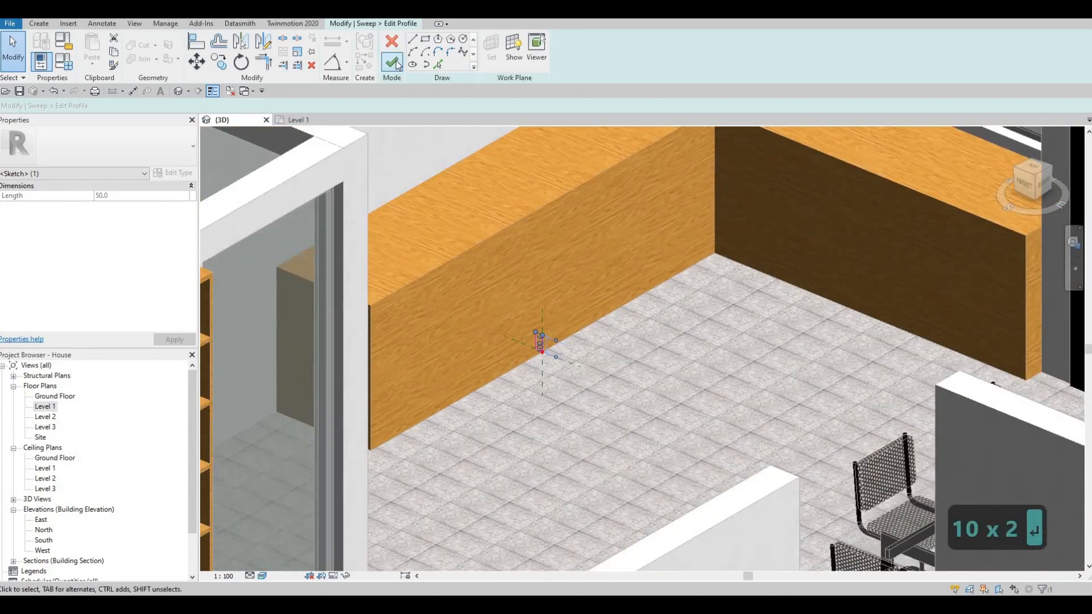
pyautogui.click(393, 62)
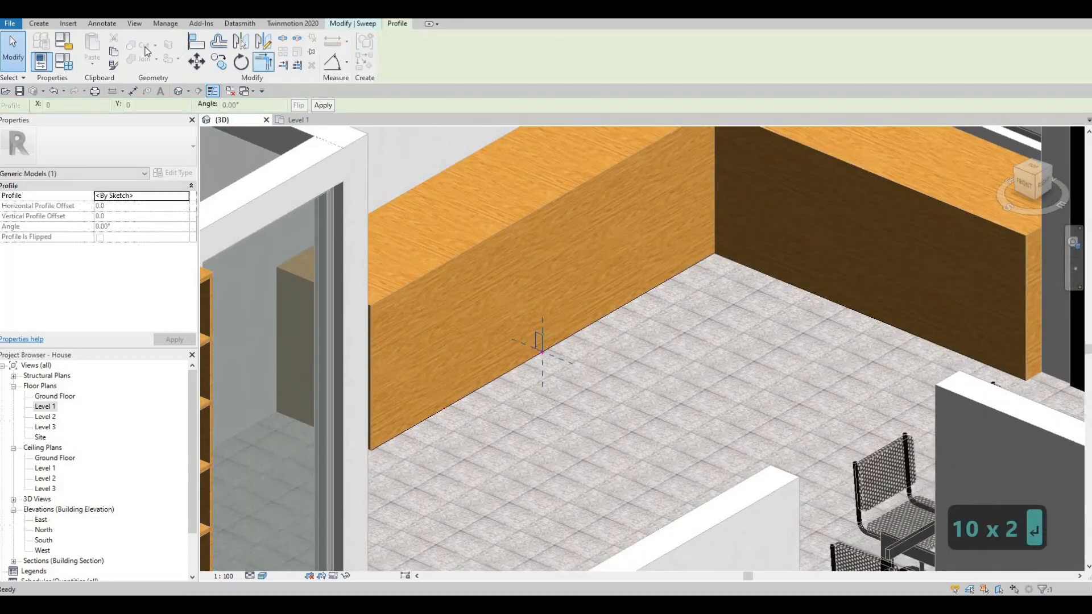
# Complete the void sweep to cut the toe-kick recess along the counter's base, and inspect it from several sides
pyautogui.click(360, 26)
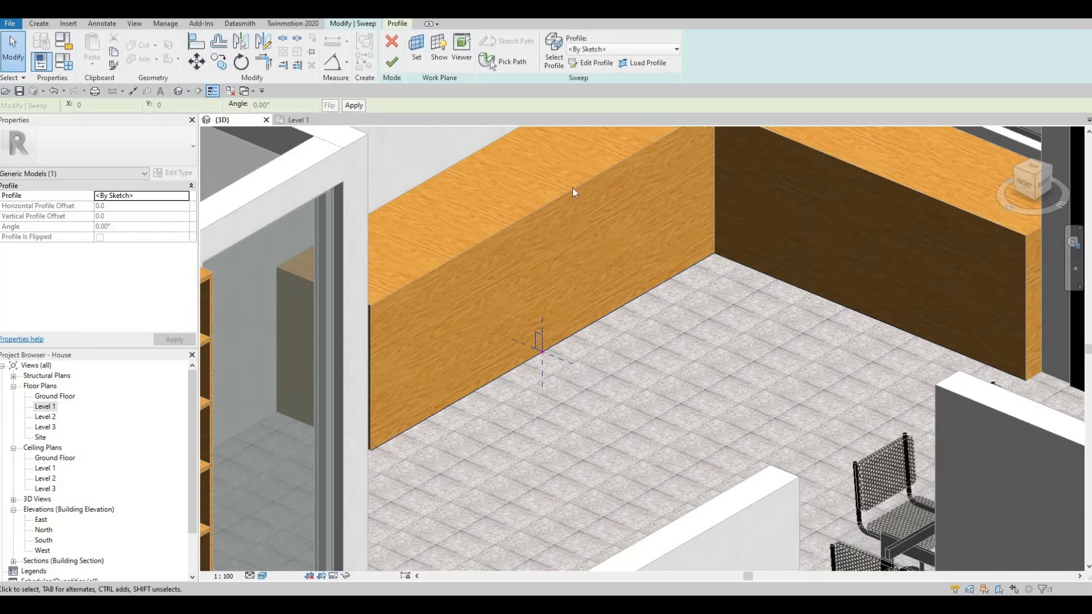
pyautogui.click(392, 62)
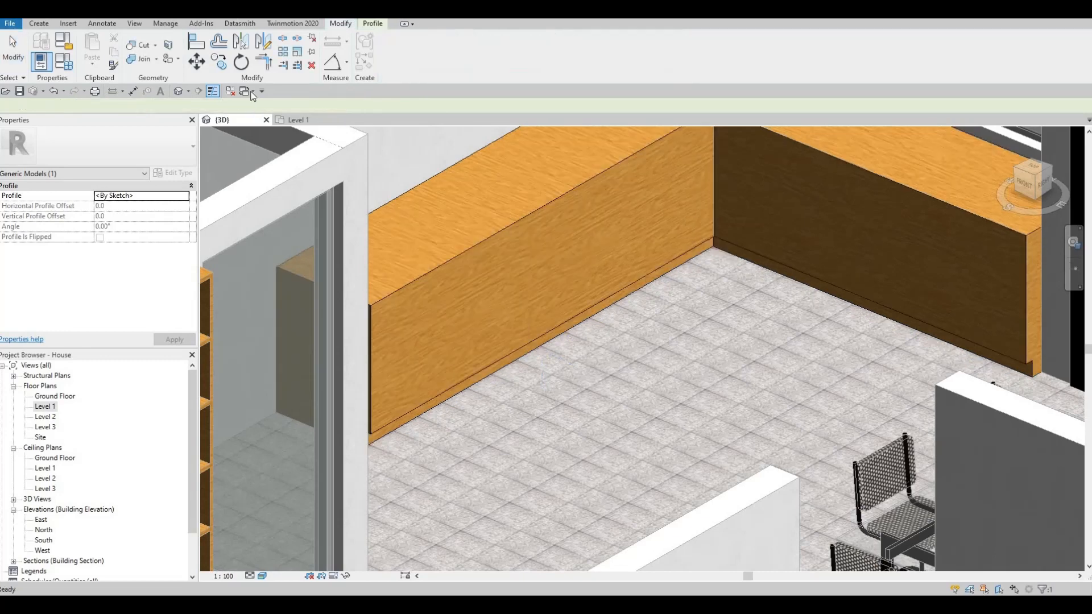
pyautogui.click(137, 46)
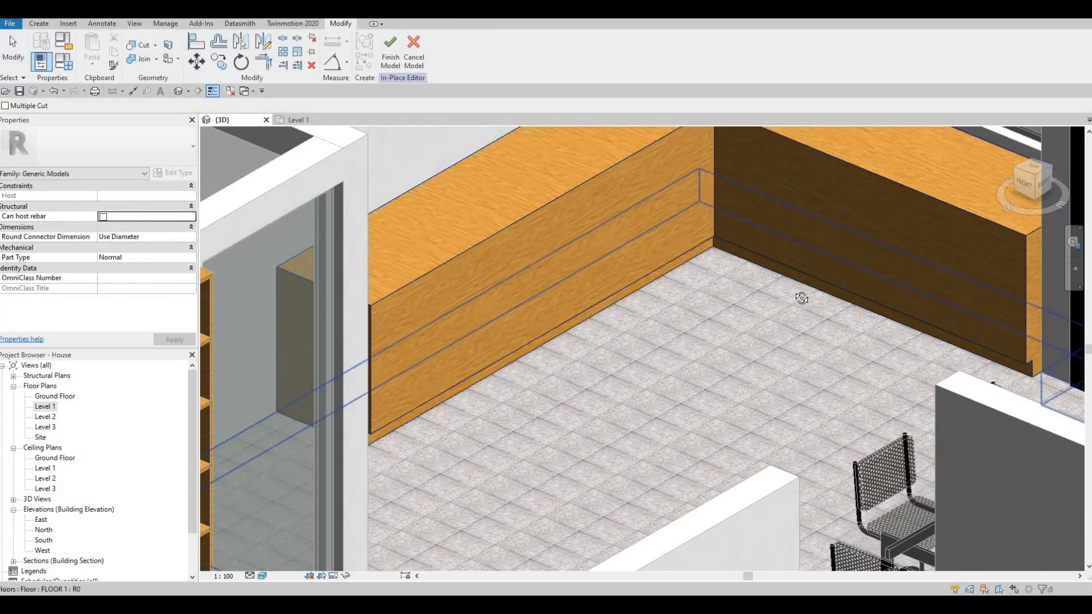
pyautogui.press('Escape')
pyautogui.keyDown('shift'); pyautogui.moveTo(846, 334); pyautogui.dragTo(1050, 309, button='middle'); pyautogui.keyUp('shift')
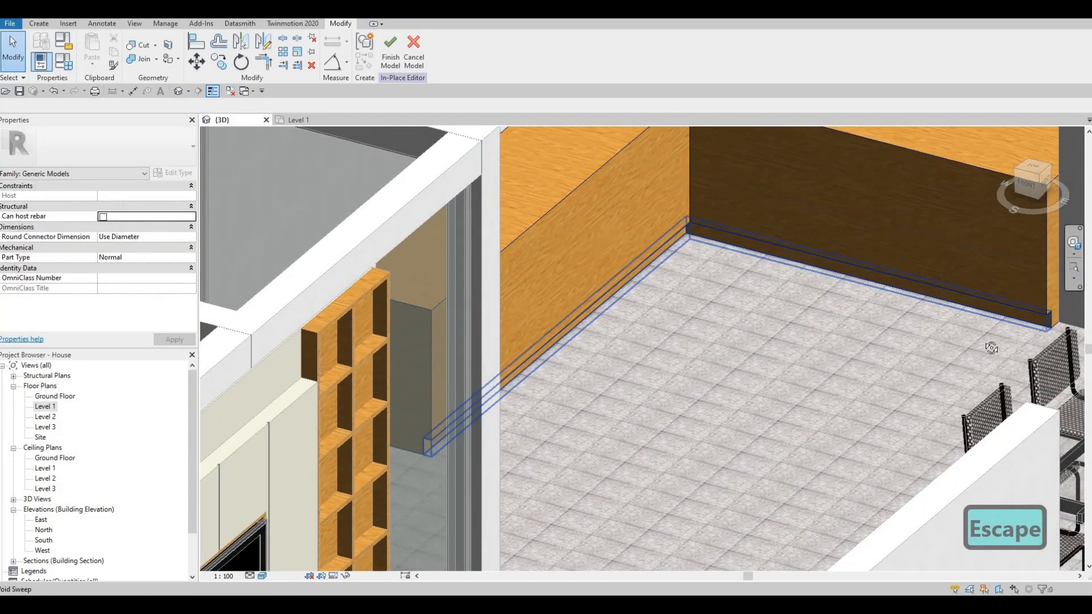
pyautogui.keyDown('shift'); pyautogui.moveTo(845, 309); pyautogui.dragTo(425, 340, button='middle'); pyautogui.keyUp('shift')
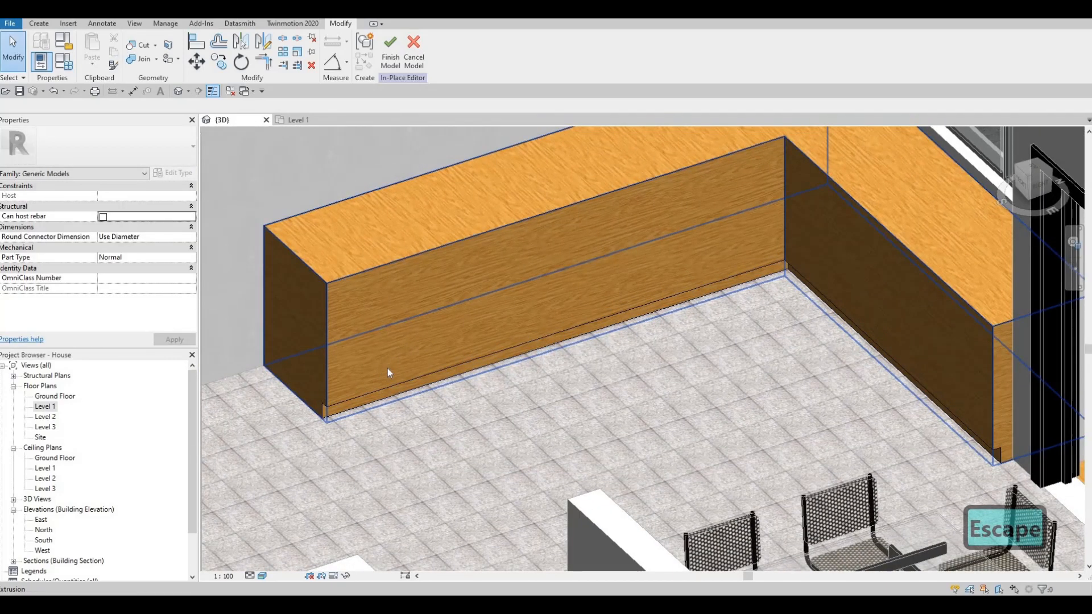
pyautogui.keyDown('shift'); pyautogui.moveTo(459, 405); pyautogui.dragTo(543, 330, button='middle'); pyautogui.keyUp('shift')
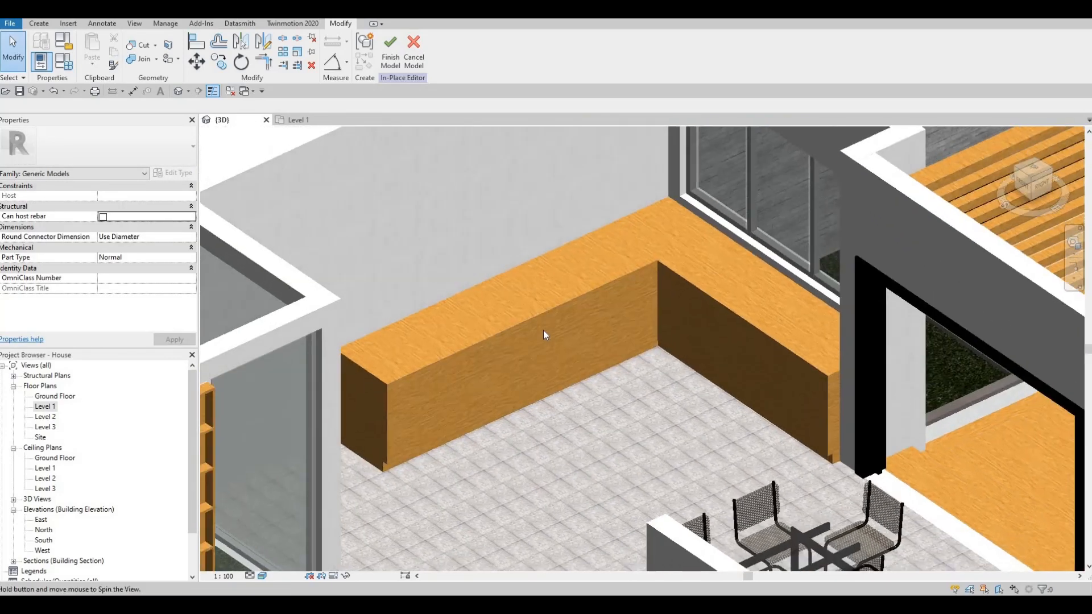
# Start another extrusion in the Level 1 plan and choose to pick a plane as its work plane
pyautogui.click(285, 121)
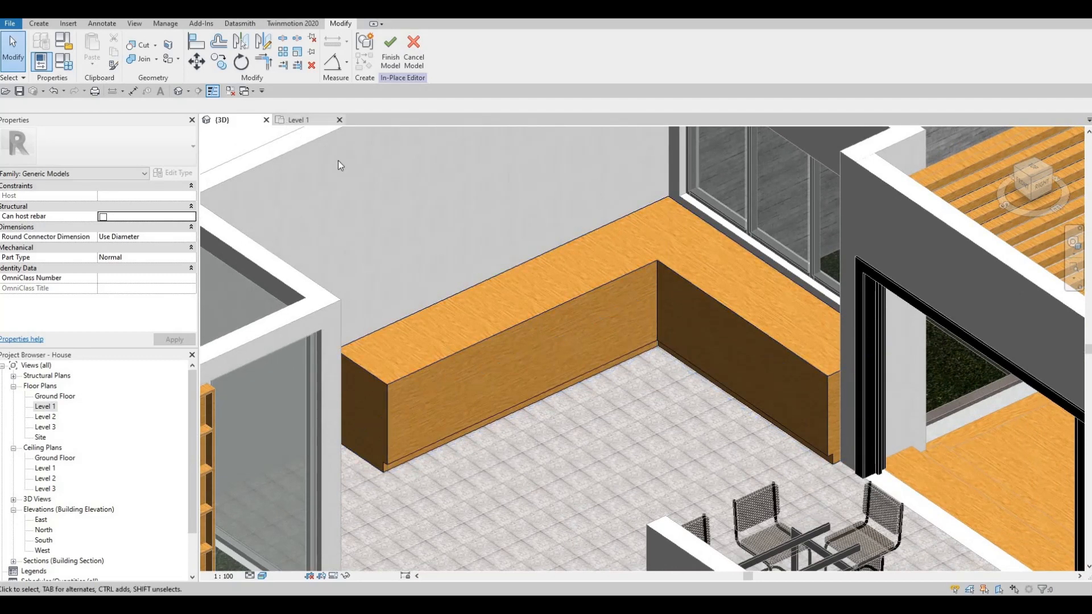
pyautogui.click(39, 23)
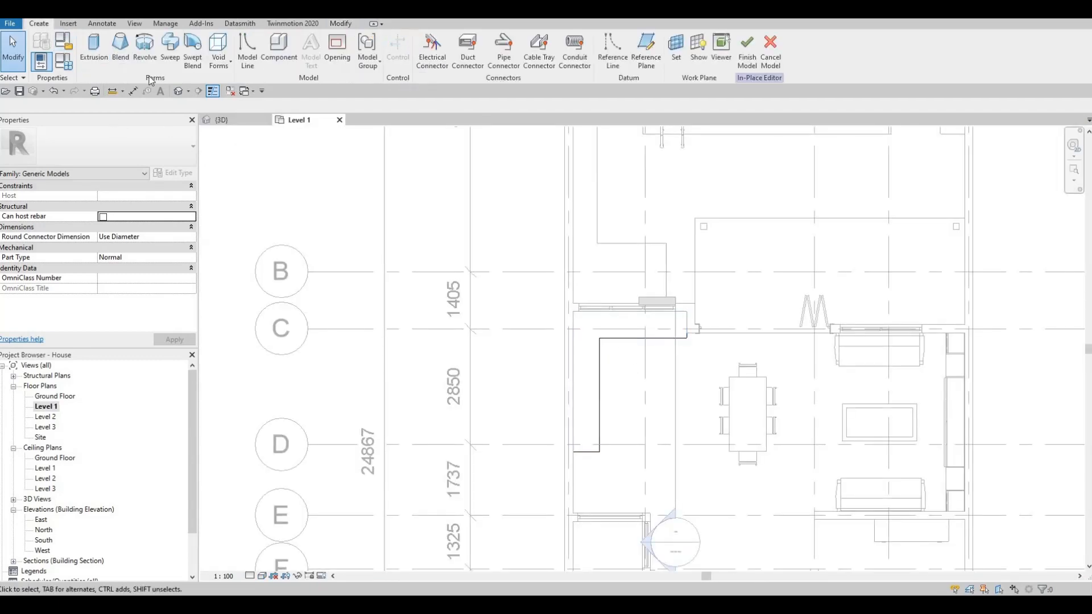
pyautogui.click(100, 60)
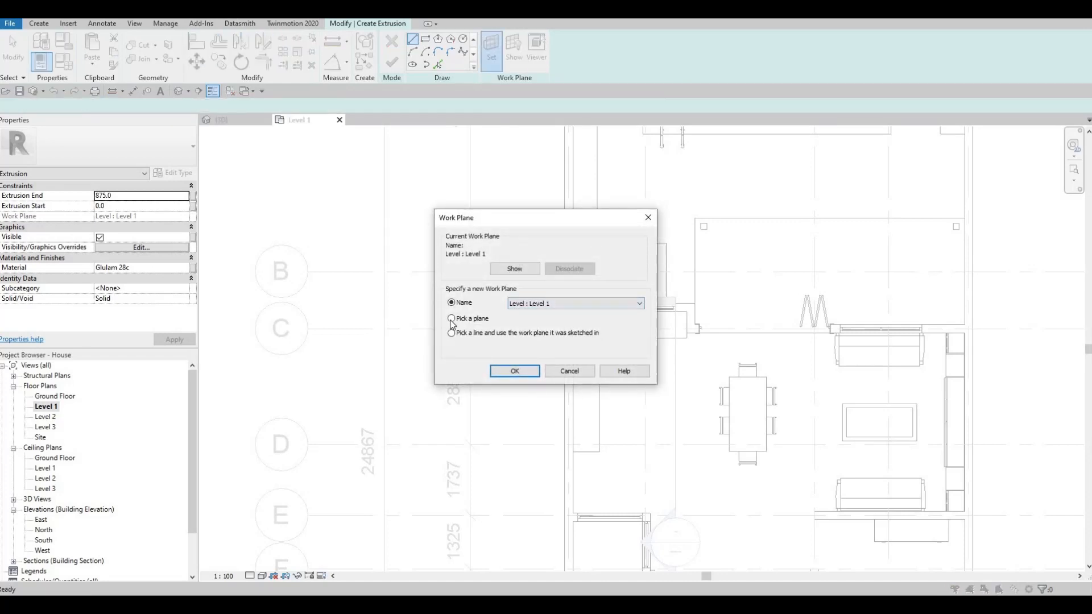
pyautogui.press('F1')
pyautogui.click(515, 371)
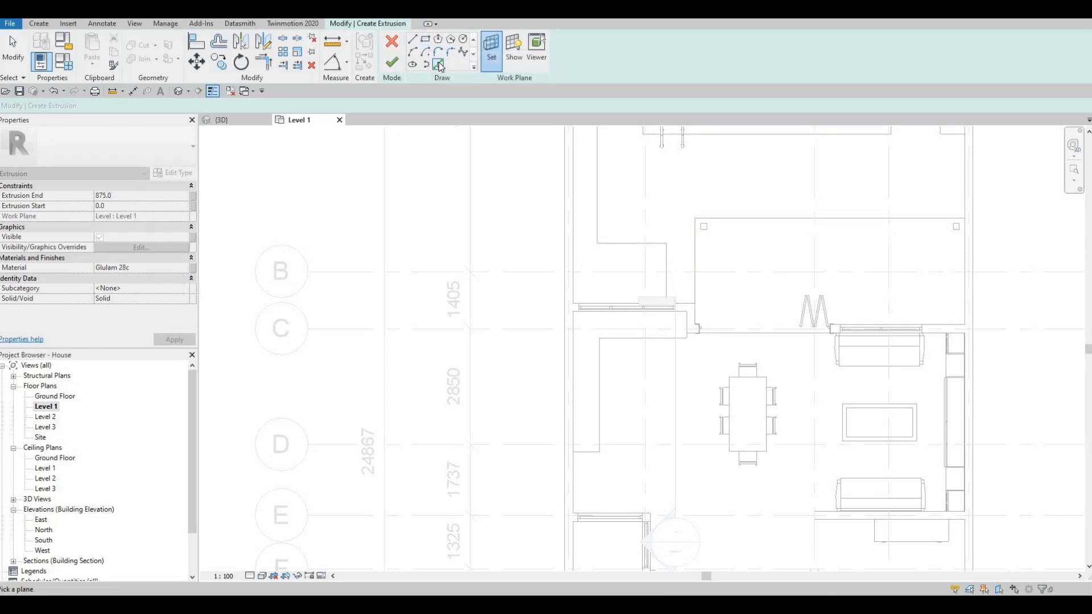
# Trace the L-shaped counter's outline for the new extrusion by picking its existing edges
pyautogui.click(439, 63)
pyautogui.click(601, 351)
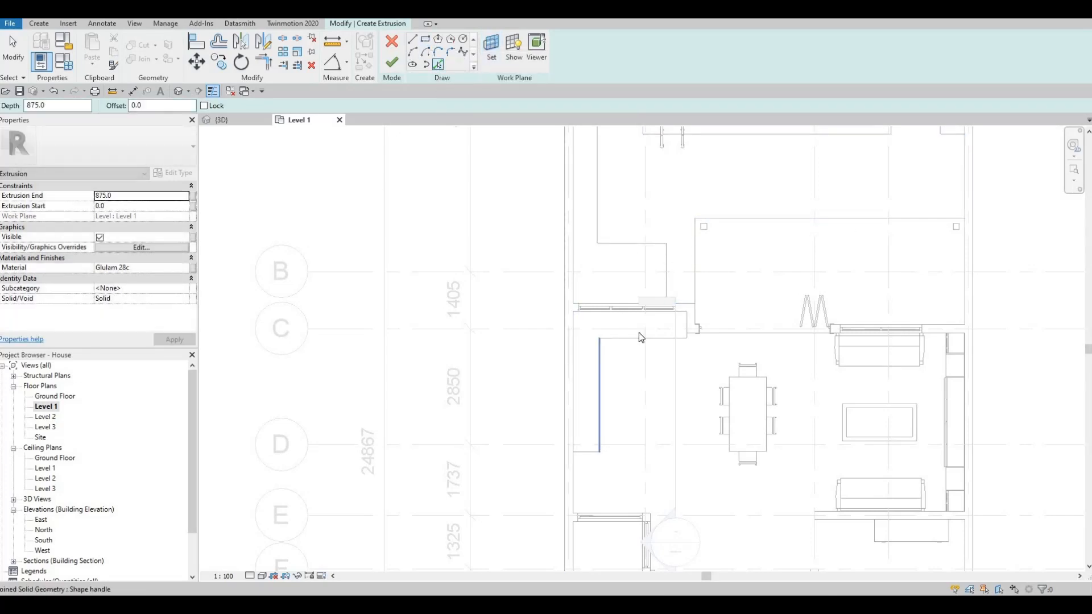
pyautogui.click(639, 337)
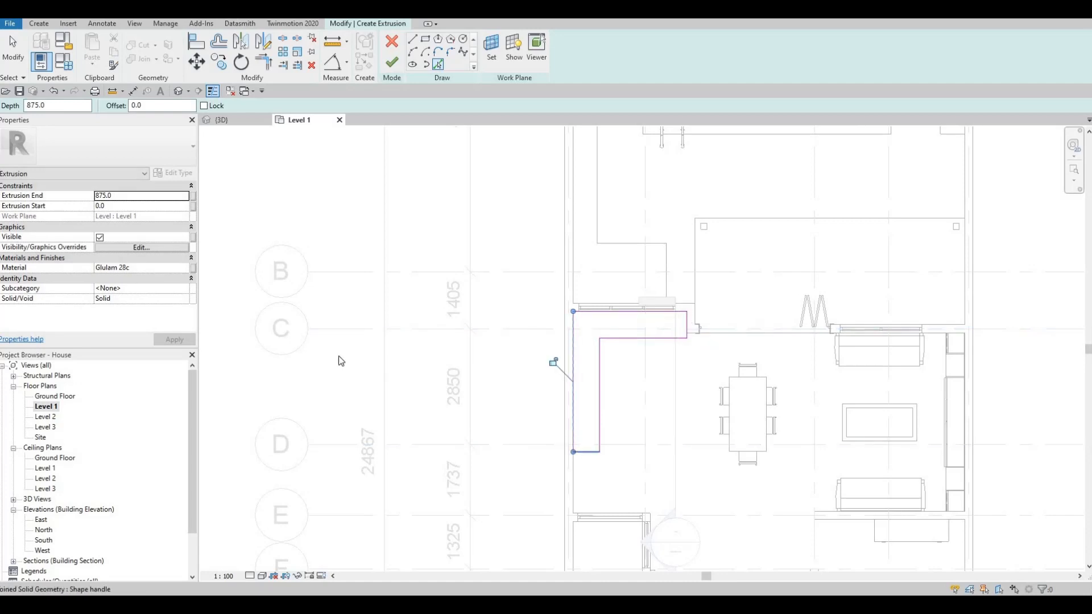
# Set the worktop's extrusion end to 25 mm, assign the Granite, Cut, Rough material and finish the extrusion
pyautogui.click(138, 199)
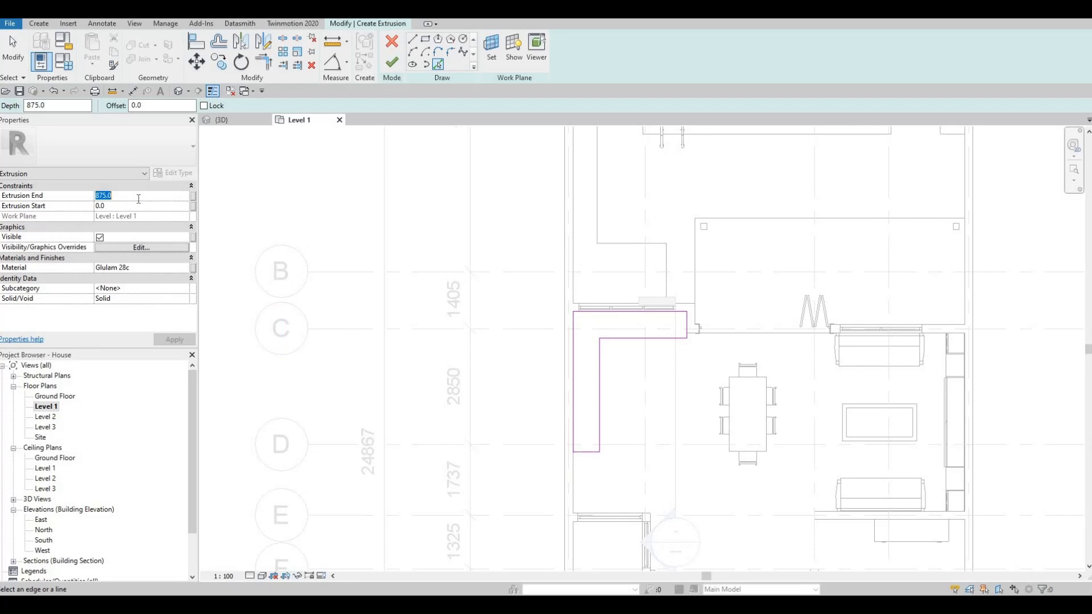
pyautogui.write('25')
pyautogui.click(184, 272)
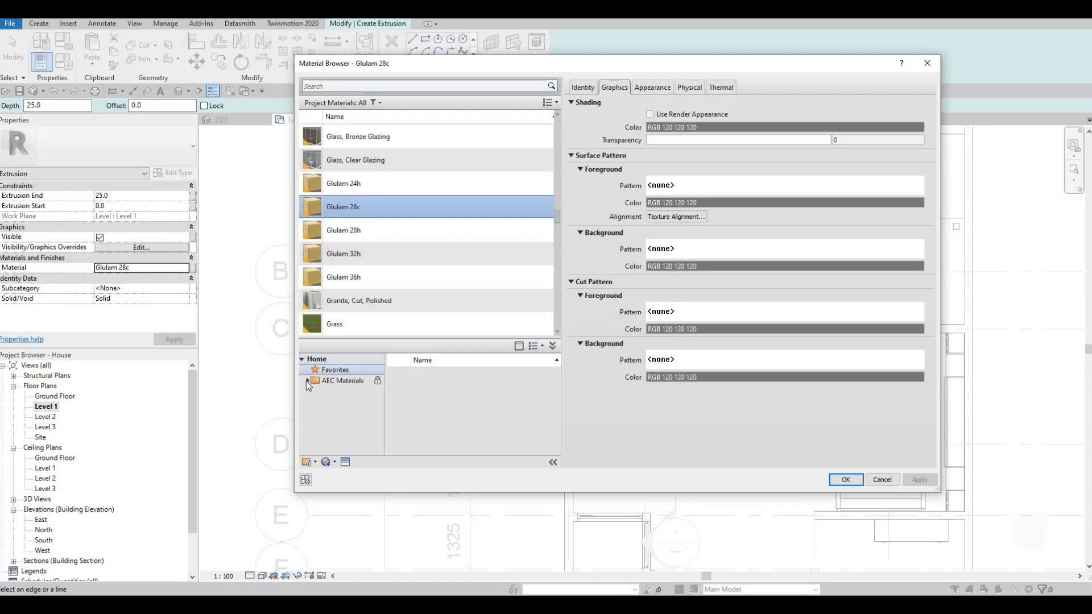
pyautogui.scroll(-3, 347, 446)
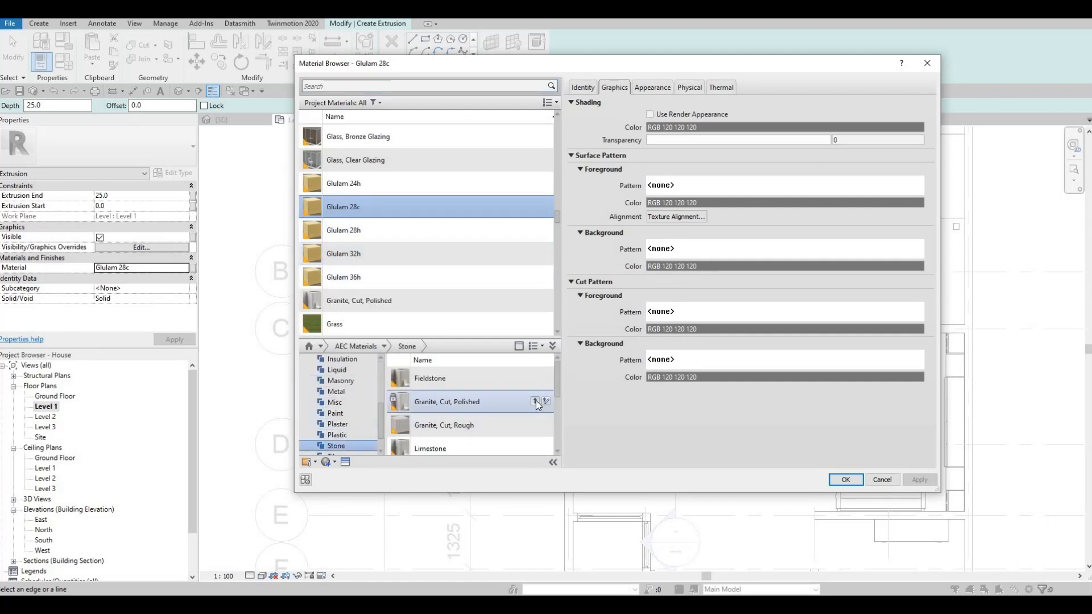
pyautogui.click(534, 425)
pyautogui.press('Escape')
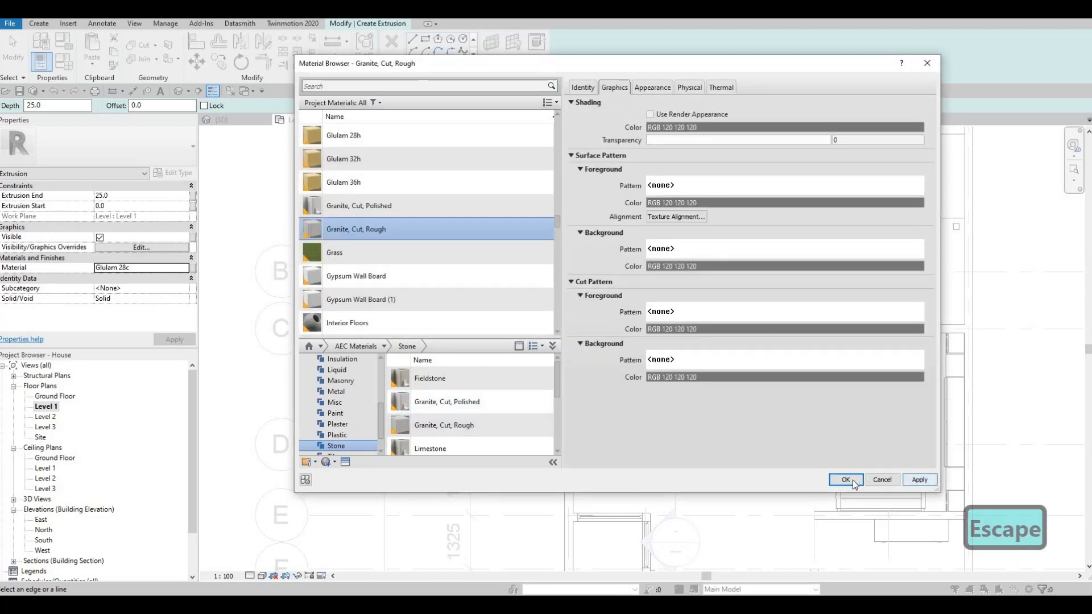
pyautogui.press('Return')
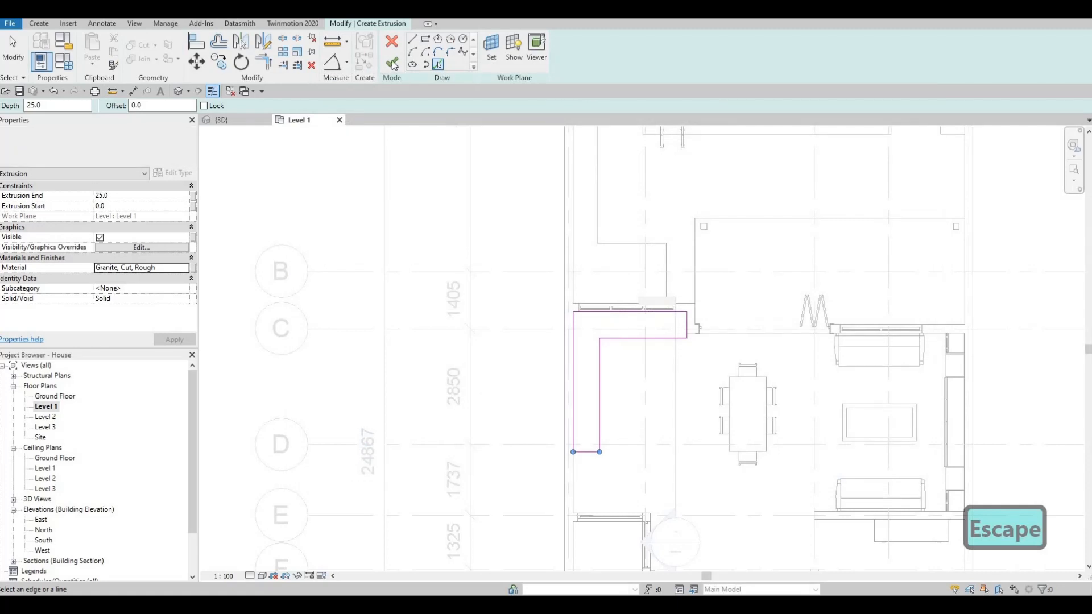
pyautogui.click(392, 63)
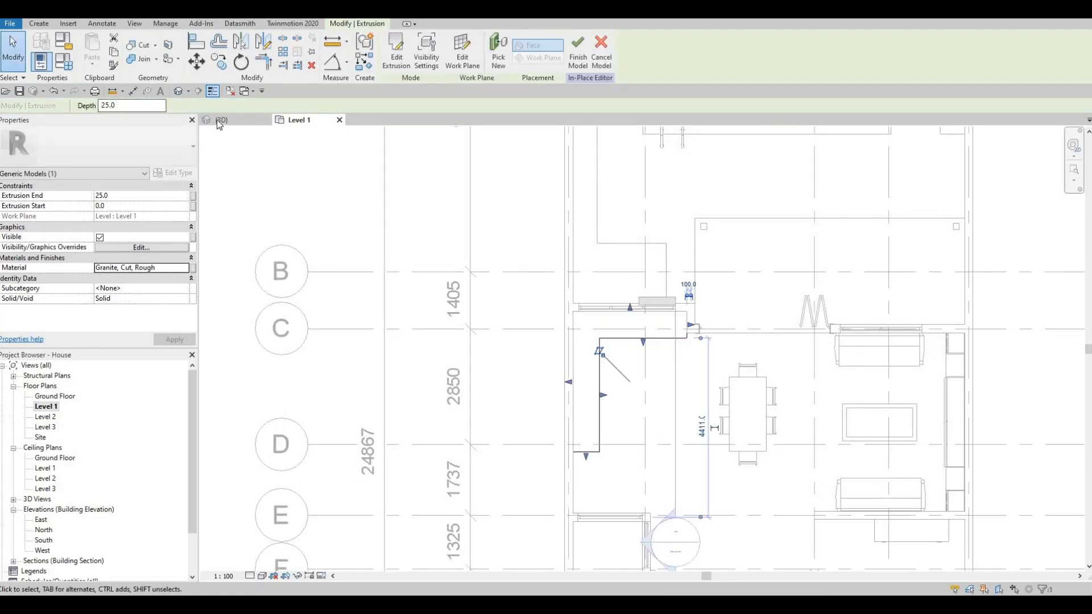
# Move the granite worktop onto the counter's top face by picking that face as its new work plane in 3D, and inspect it
pyautogui.hotkey('ctrl', 'Tab')
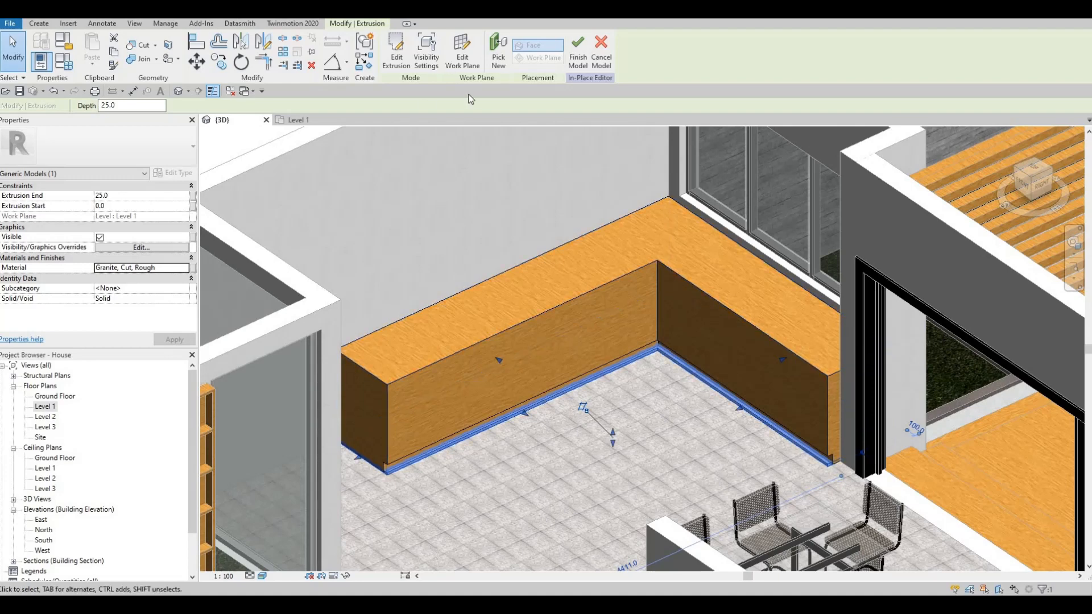
pyautogui.keyDown('shift'); pyautogui.moveTo(613, 325); pyautogui.dragTo(667, 336, button='middle'); pyautogui.keyUp('shift')
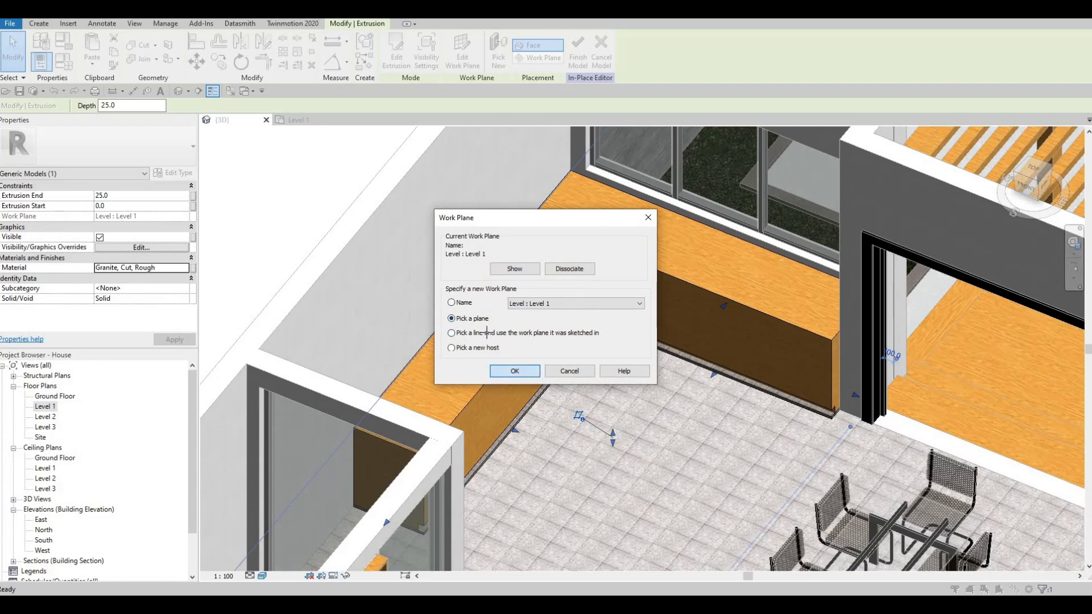
pyautogui.click(505, 370)
pyautogui.click(500, 344)
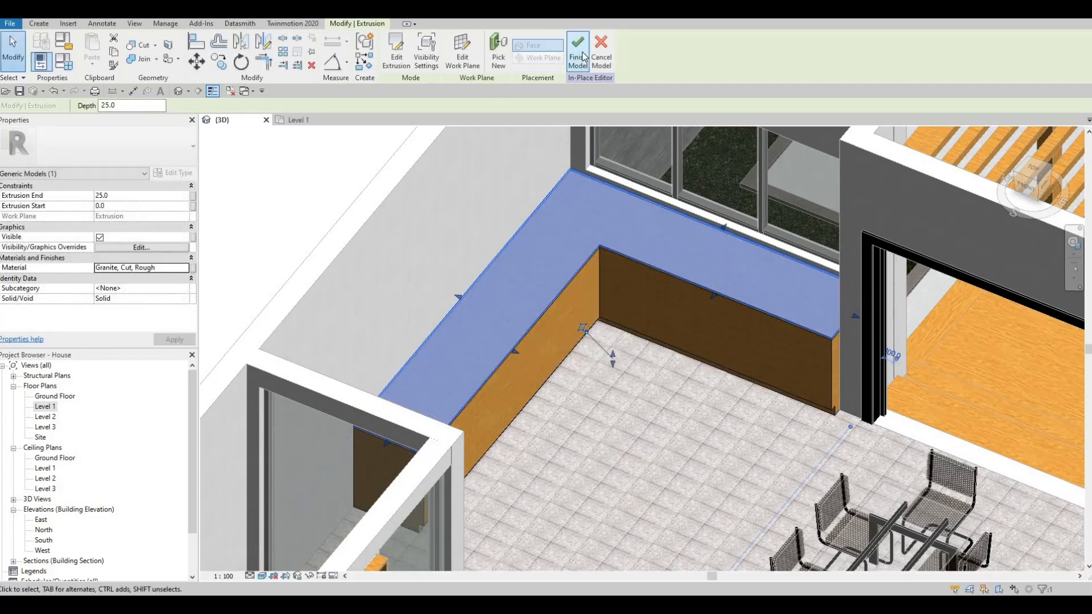
pyautogui.press('Escape')
pyautogui.keyDown('shift'); pyautogui.moveTo(602, 259); pyautogui.dragTo(505, 264, button='middle'); pyautogui.keyUp('shift')
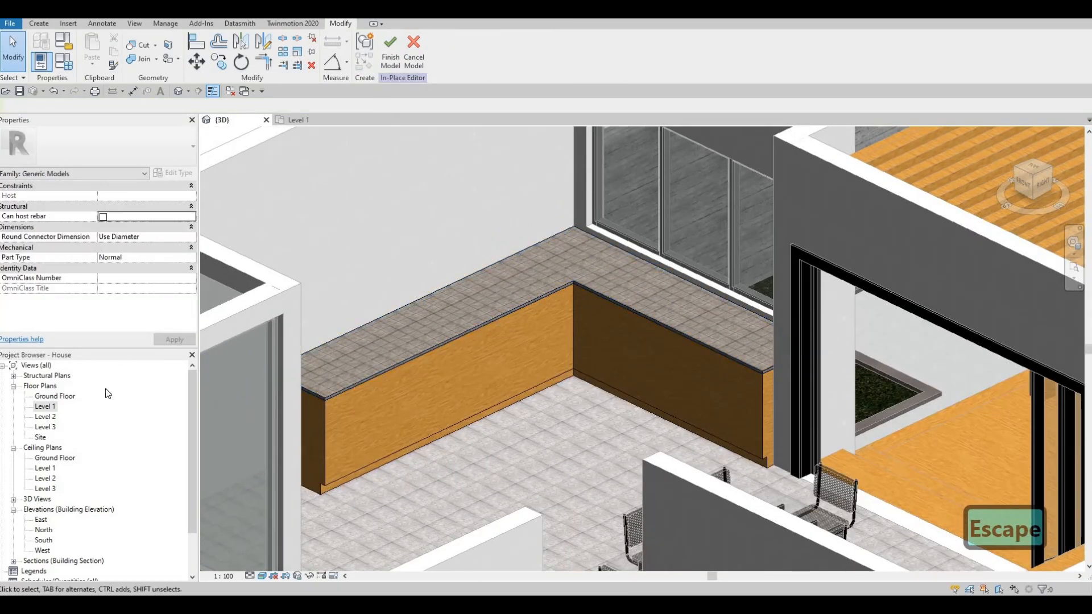
# Return to the Level 1 plan and finish the in-place counter model
pyautogui.doubleClick(45, 406)
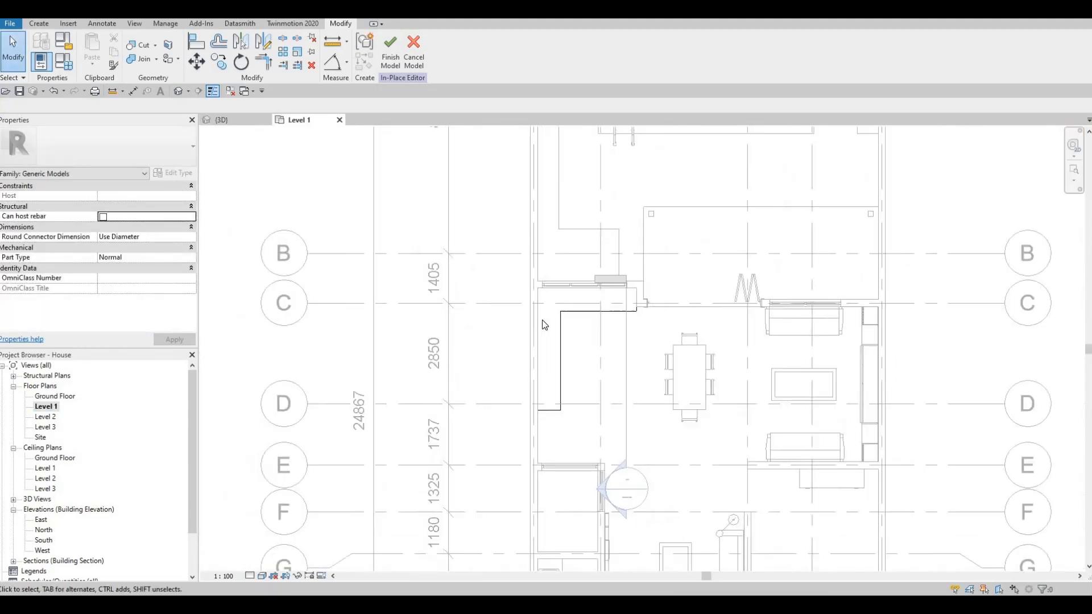
pyautogui.press('Escape')
pyautogui.press('Escape')
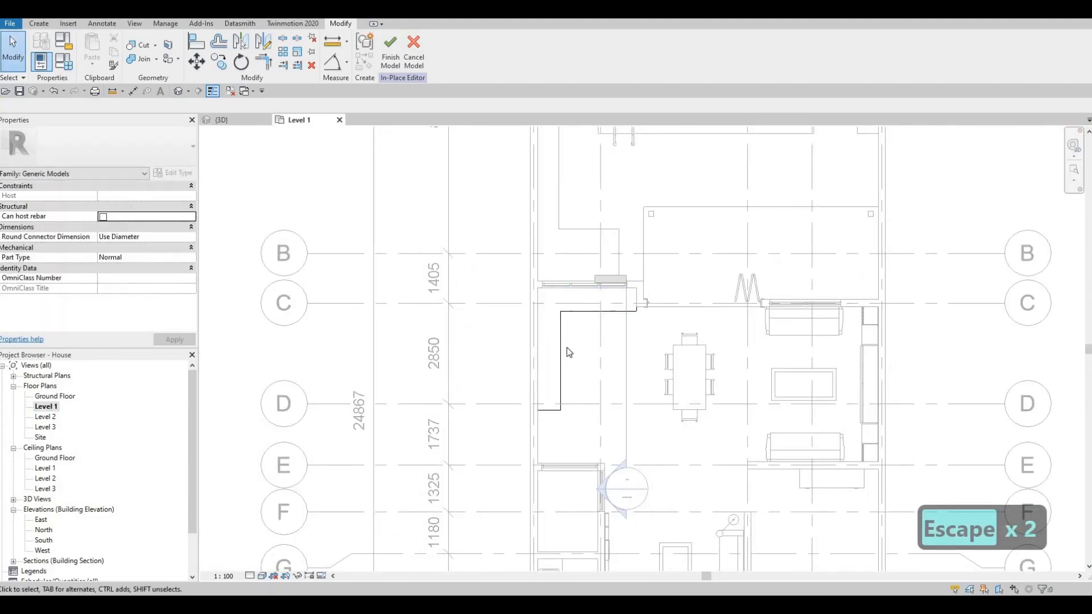
pyautogui.moveTo(565, 349); pyautogui.dragTo(563, 350, button='middle')
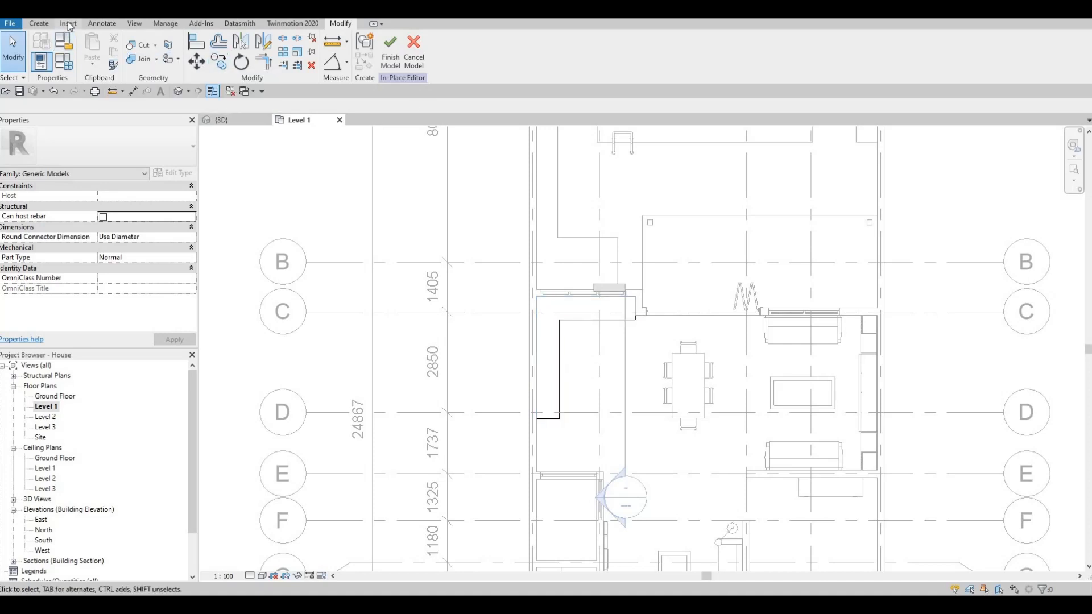
pyautogui.scroll(7, 390, 77)
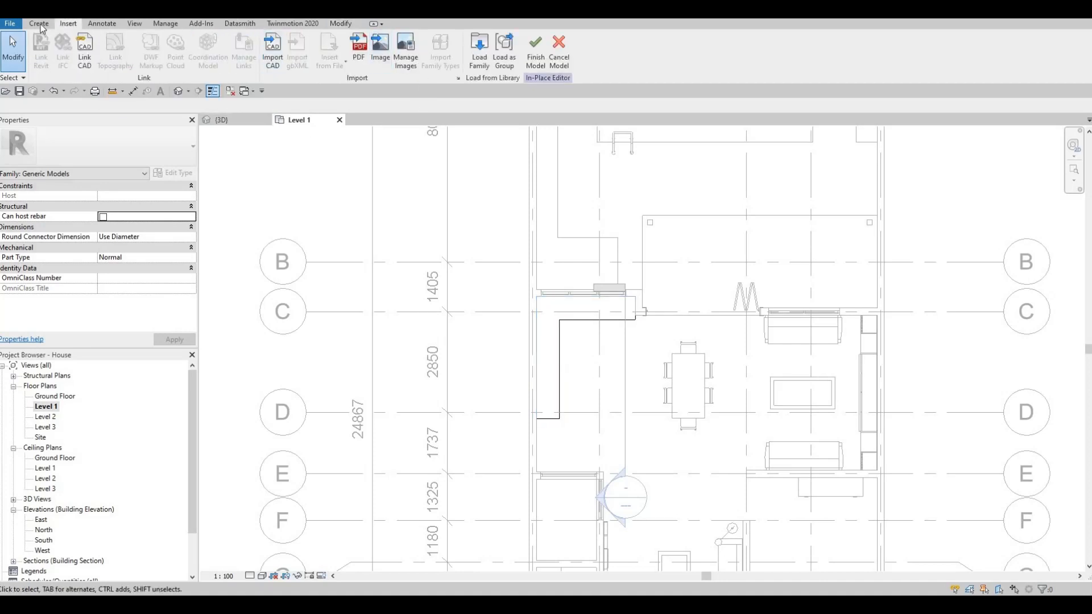
pyautogui.scroll(1, 359, 55)
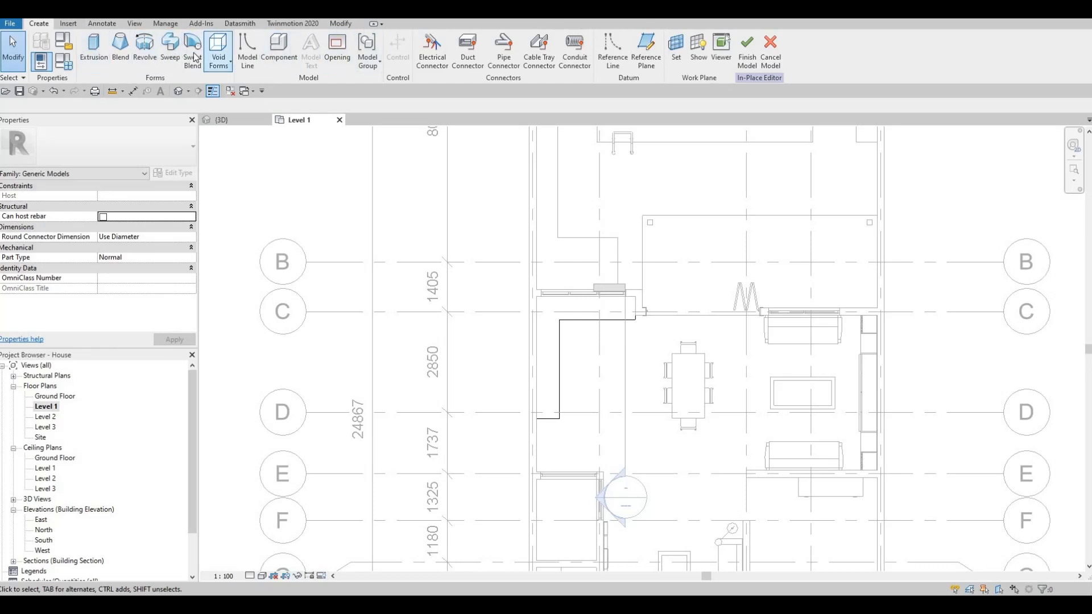
pyautogui.click(745, 54)
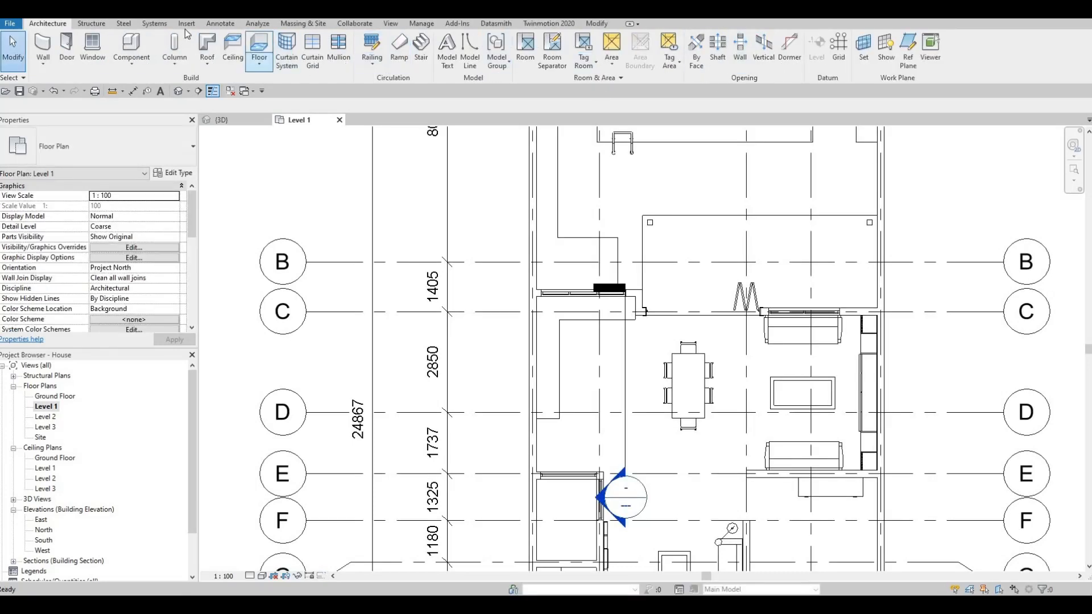
pyautogui.click(559, 337)
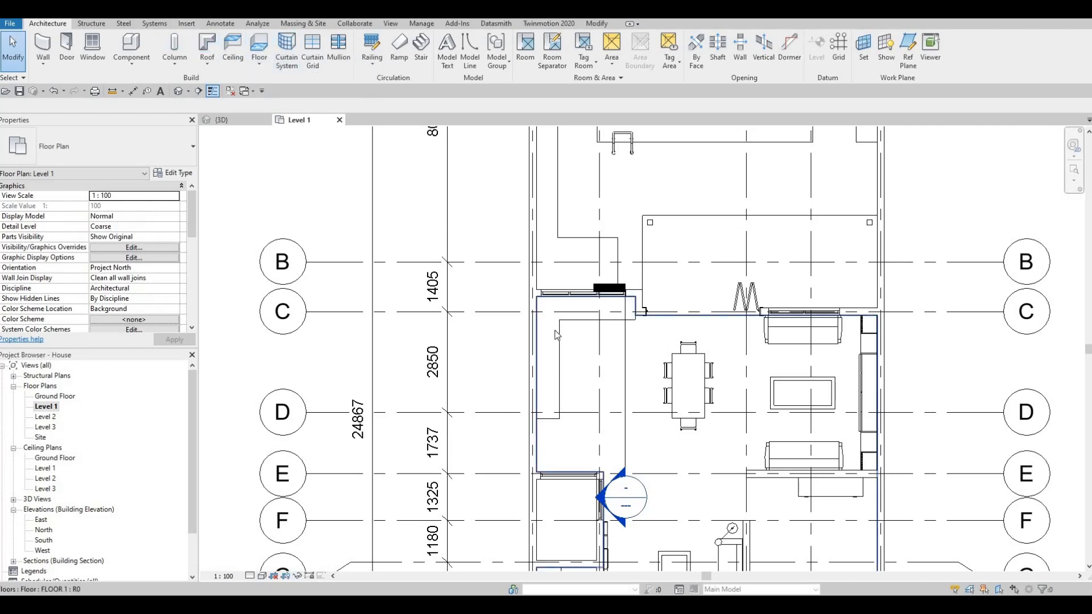
pyautogui.press('Escape')
pyautogui.press('Escape')
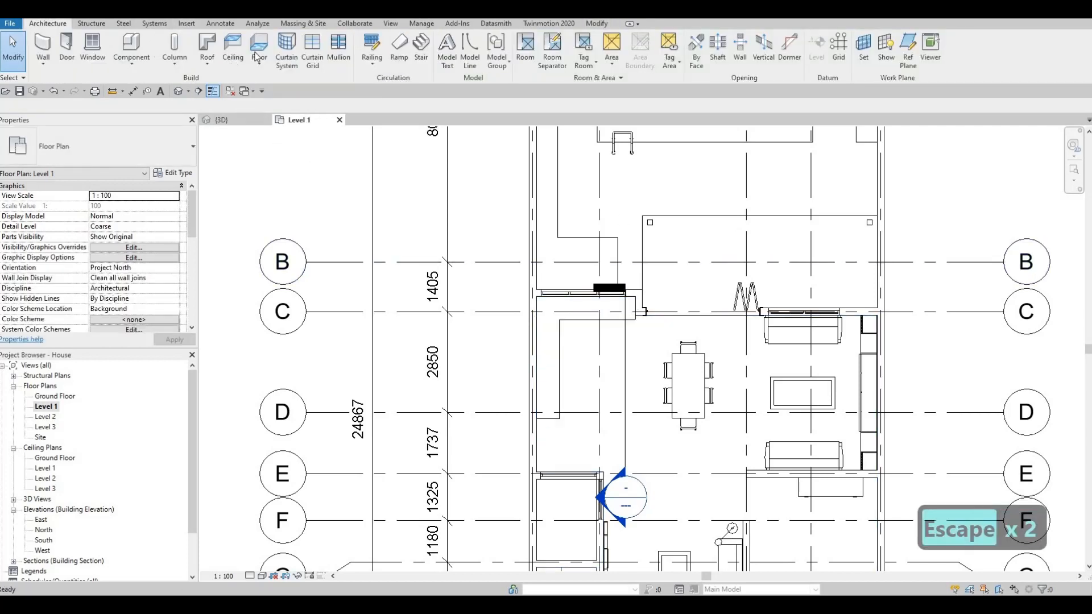
# Start loading a family and browse the metric library to the Plumbing, Architectural, Fixtures, Sinks folder
pyautogui.click(460, 60)
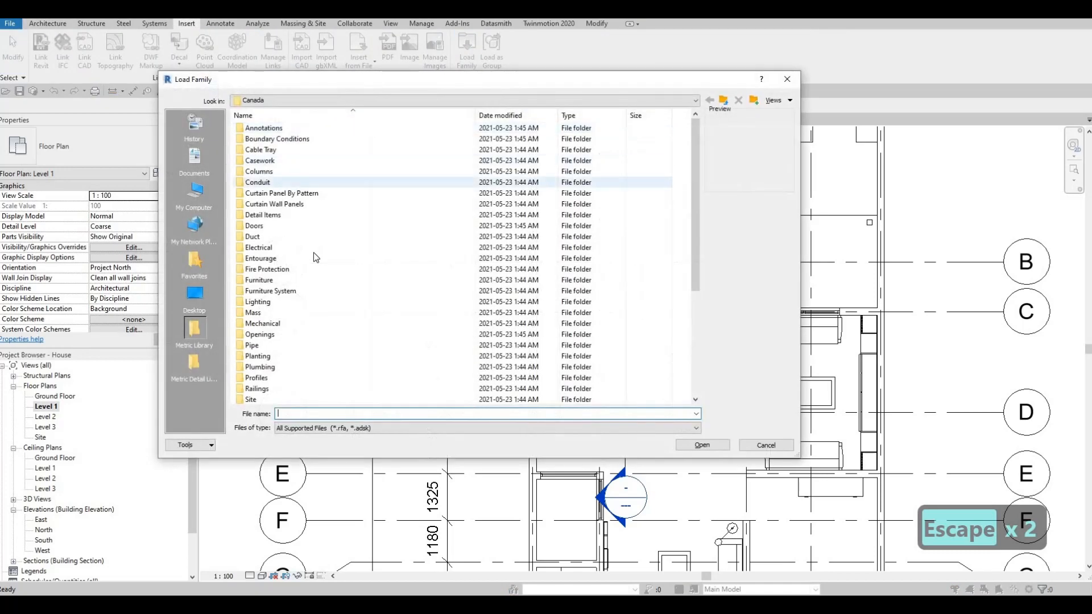
pyautogui.scroll(-4, 289, 245)
pyautogui.scroll(2, 265, 233)
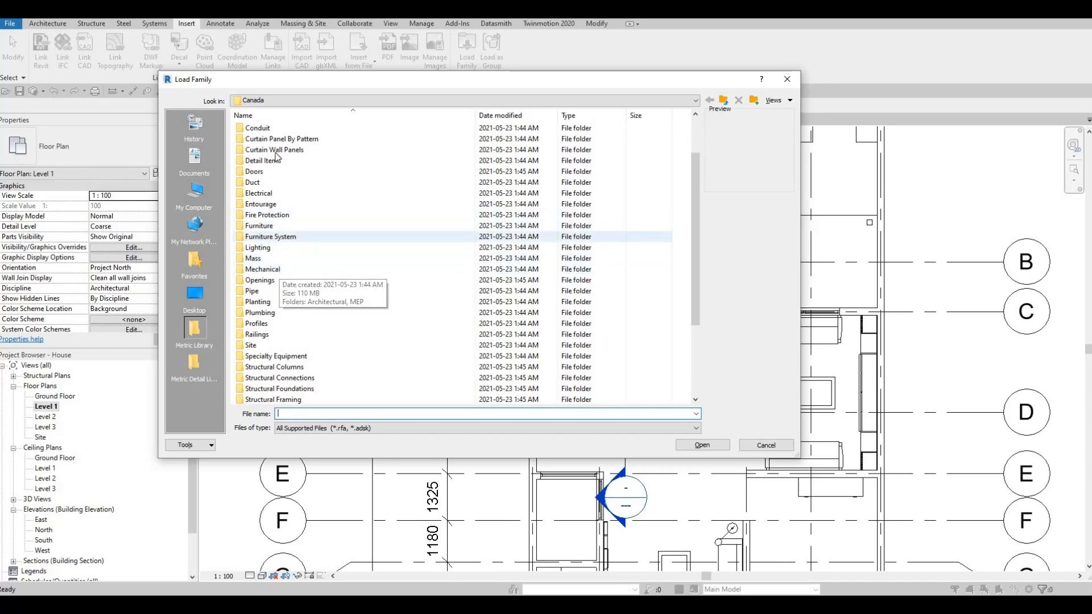
pyautogui.click(293, 310)
pyautogui.press('Return')
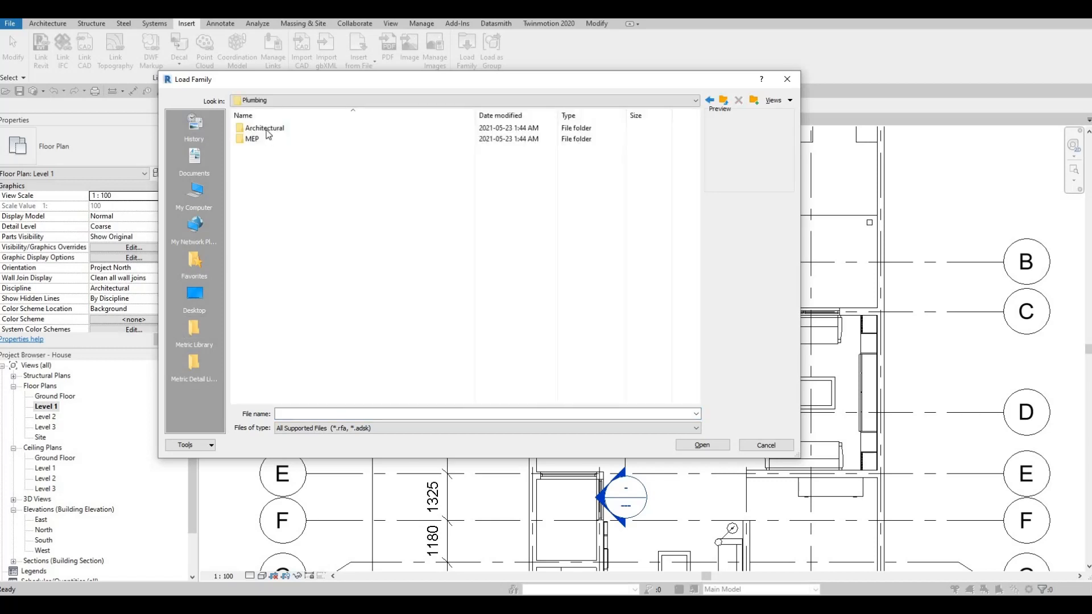
pyautogui.doubleClick(258, 128)
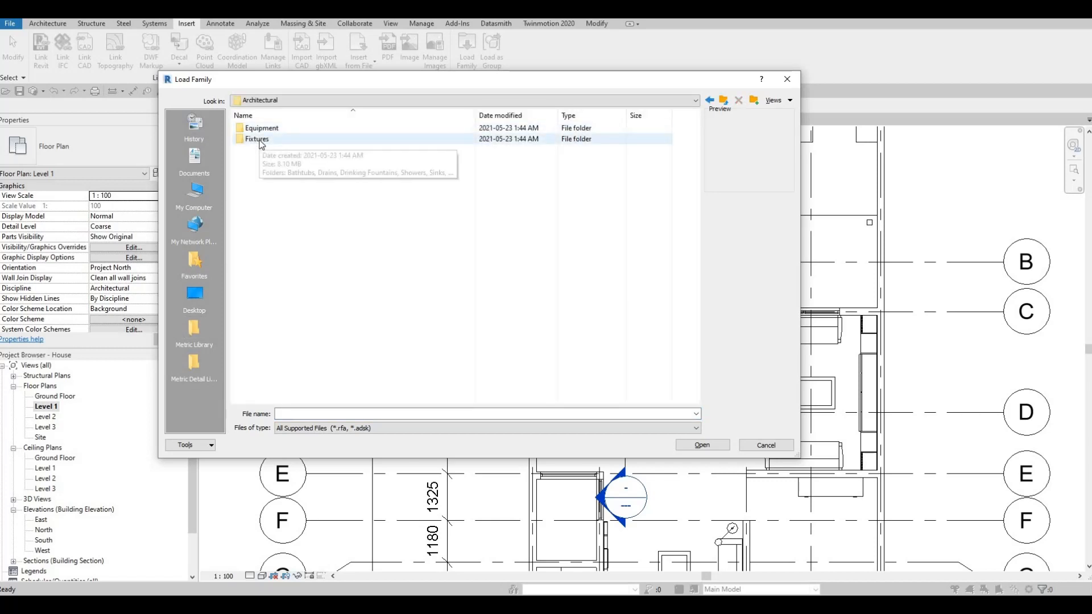
pyautogui.doubleClick(257, 140)
pyautogui.click(253, 140)
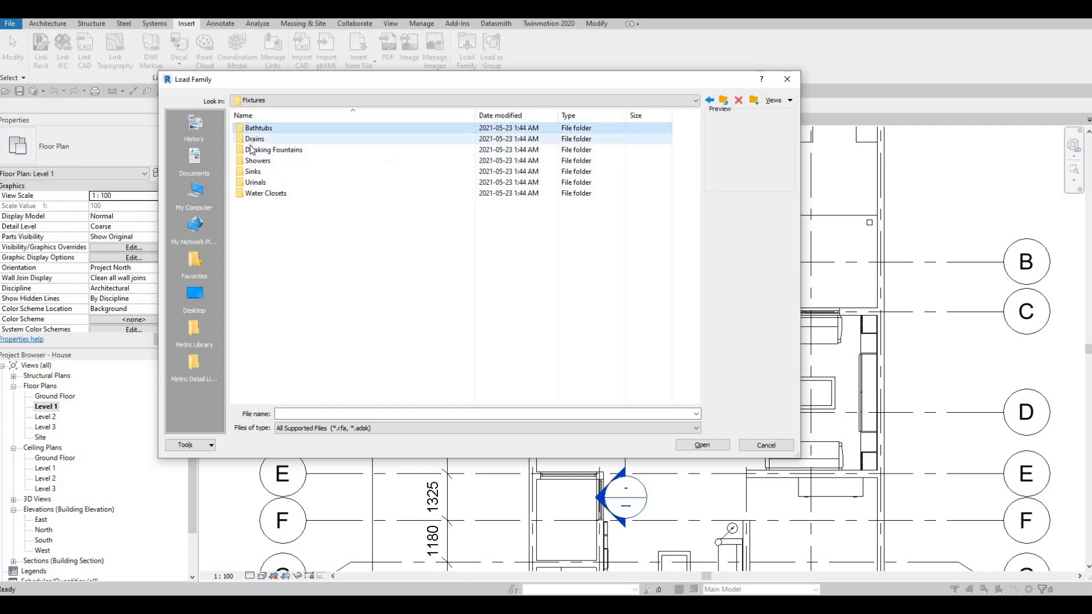
pyautogui.doubleClick(254, 172)
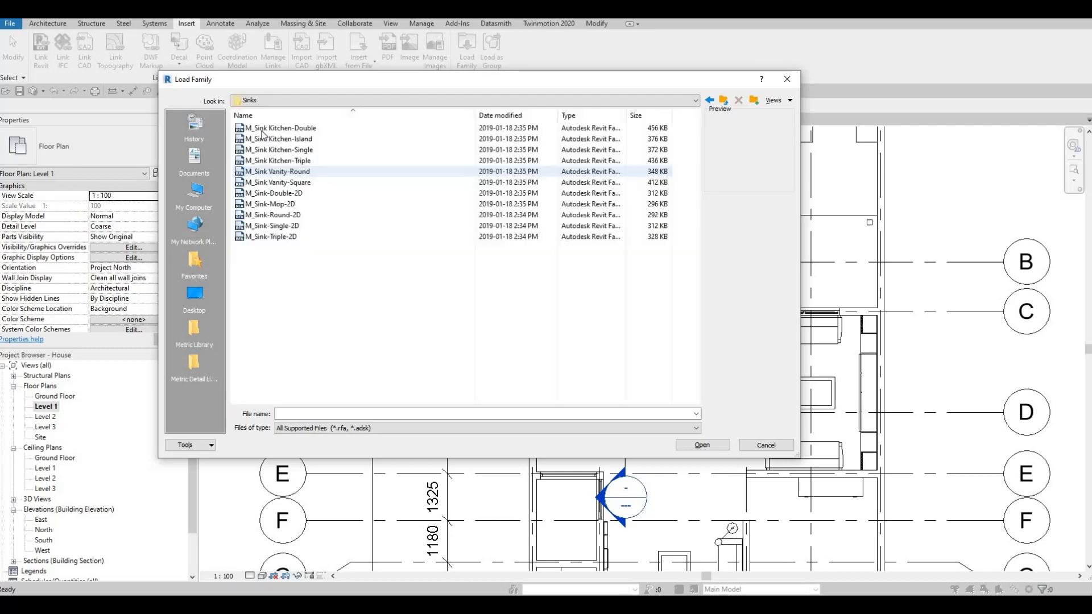
# Compare the previews of the kitchen, vanity and 2D sink families in the Sinks folder
pyautogui.click(262, 129)
pyautogui.click(262, 135)
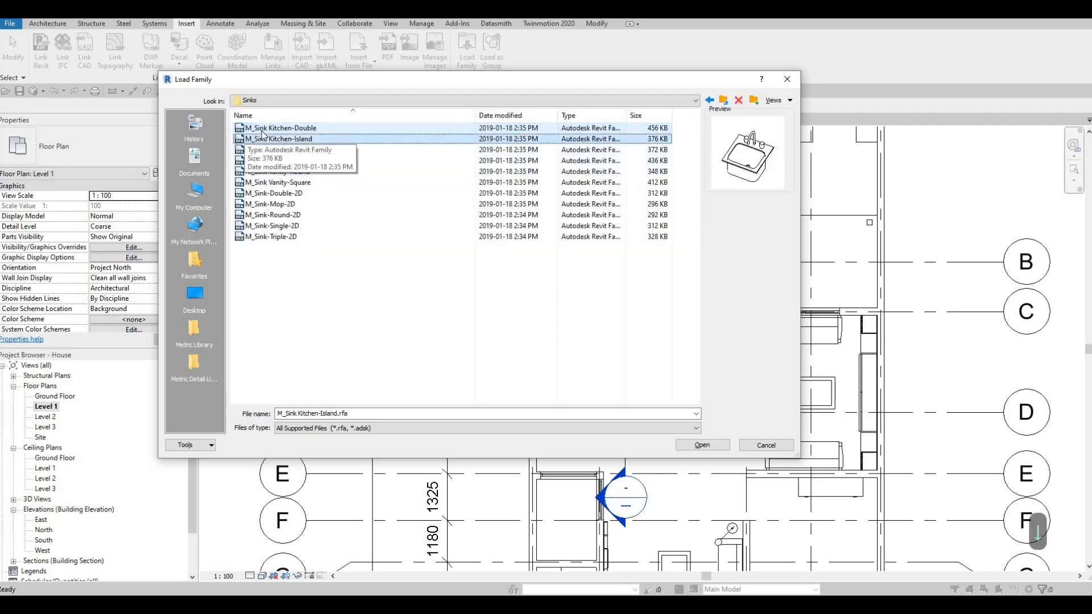
pyautogui.press('Down')
pyautogui.press('Down')
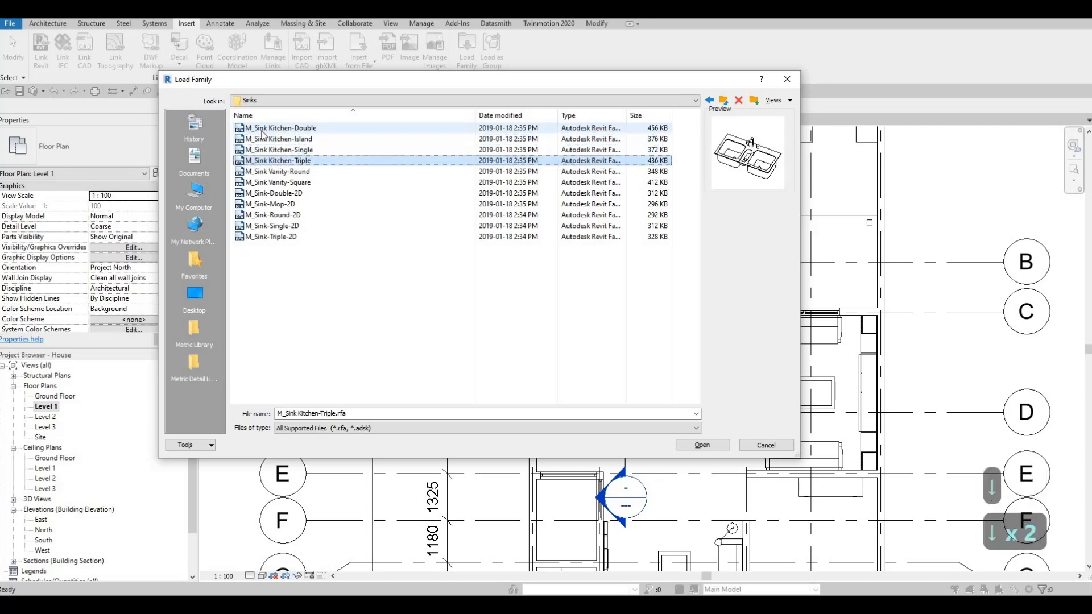
pyautogui.press('Down')
pyautogui.press('Down')
pyautogui.press('Down')
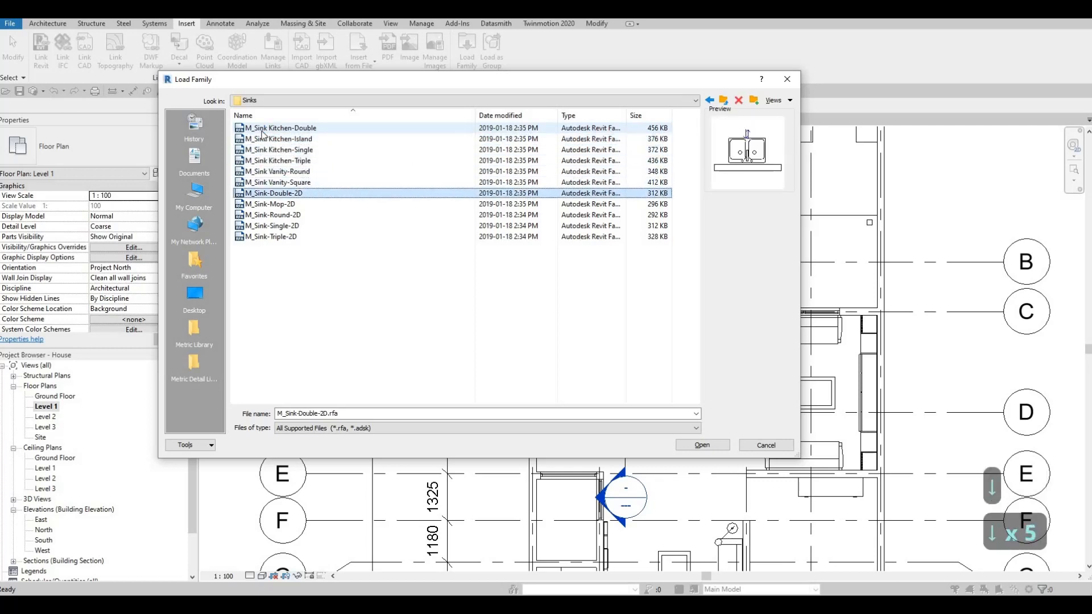
pyautogui.press('Down')
pyautogui.press('Down')
pyautogui.press('Down')
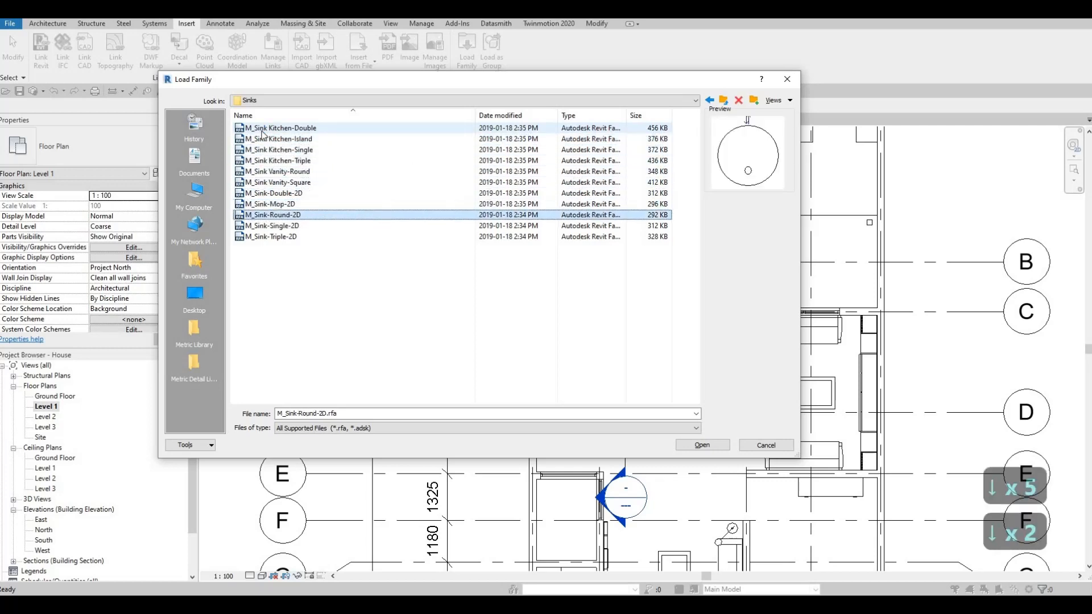
pyautogui.press('Down')
pyautogui.press('Down')
pyautogui.press('Up')
pyautogui.press('Up')
pyautogui.press('Up')
pyautogui.press('Up')
pyautogui.press('Up')
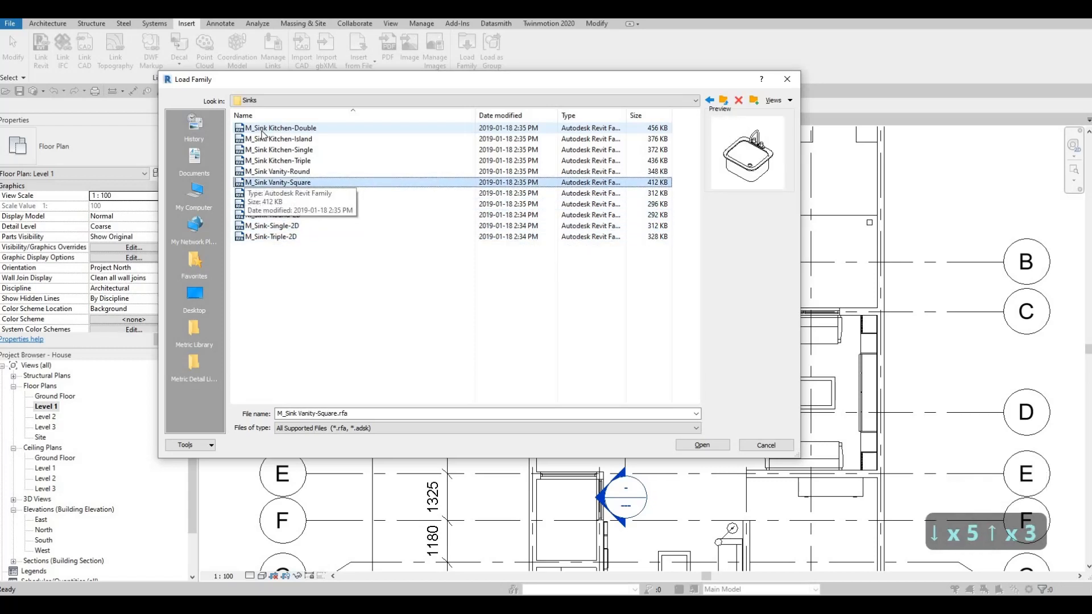
pyautogui.press('Up')
pyautogui.press('Up')
pyautogui.press('Up')
pyautogui.press('Down')
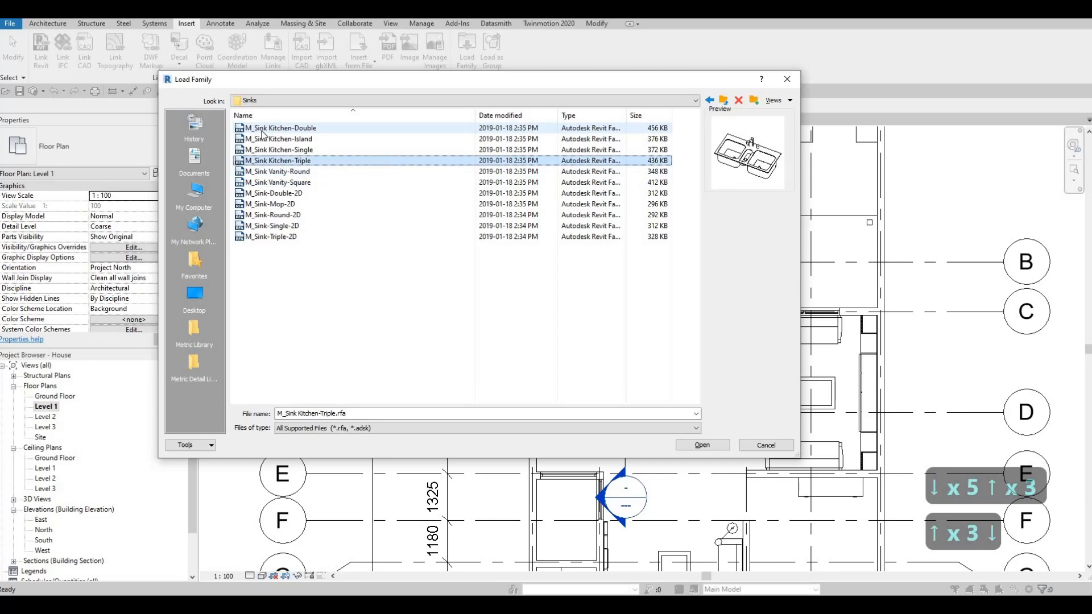
pyautogui.press('Up')
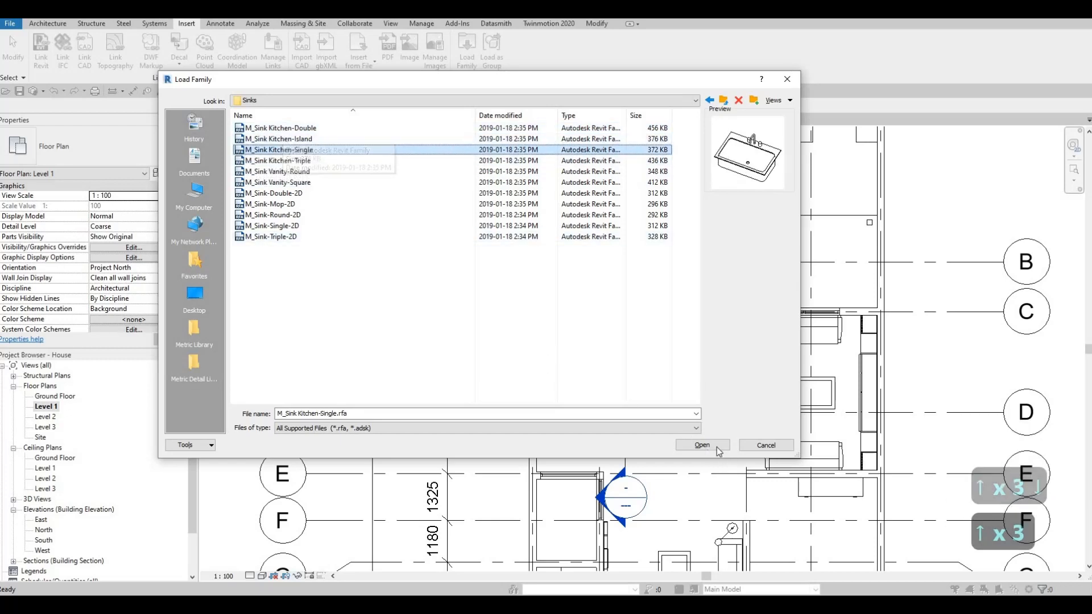
# Compare the island and single kitchen sinks and load the M_Sink Kitchen-Single family
pyautogui.click(297, 139)
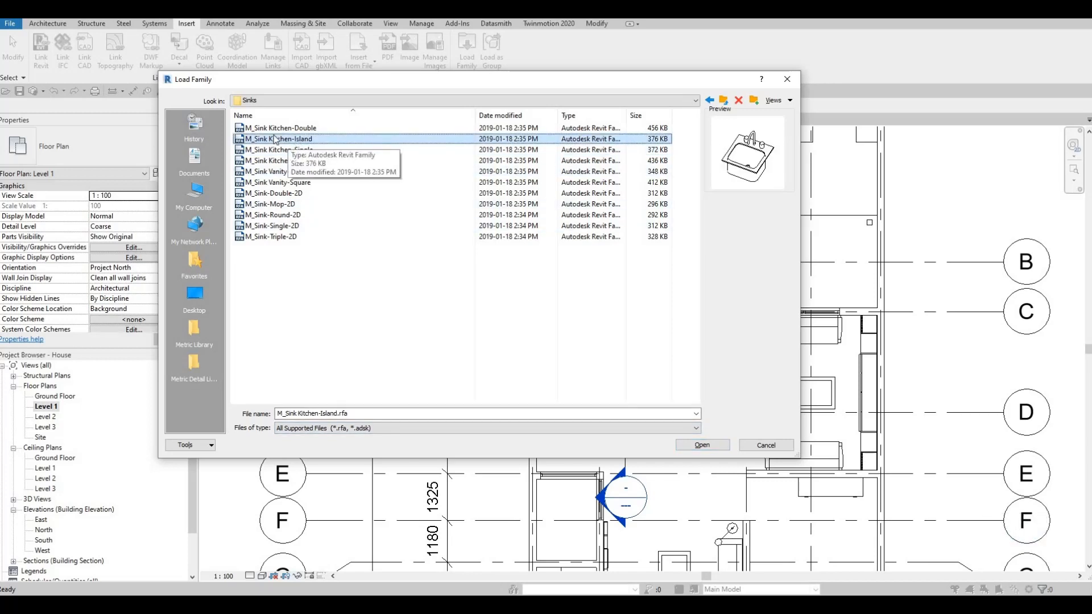
pyautogui.click(272, 149)
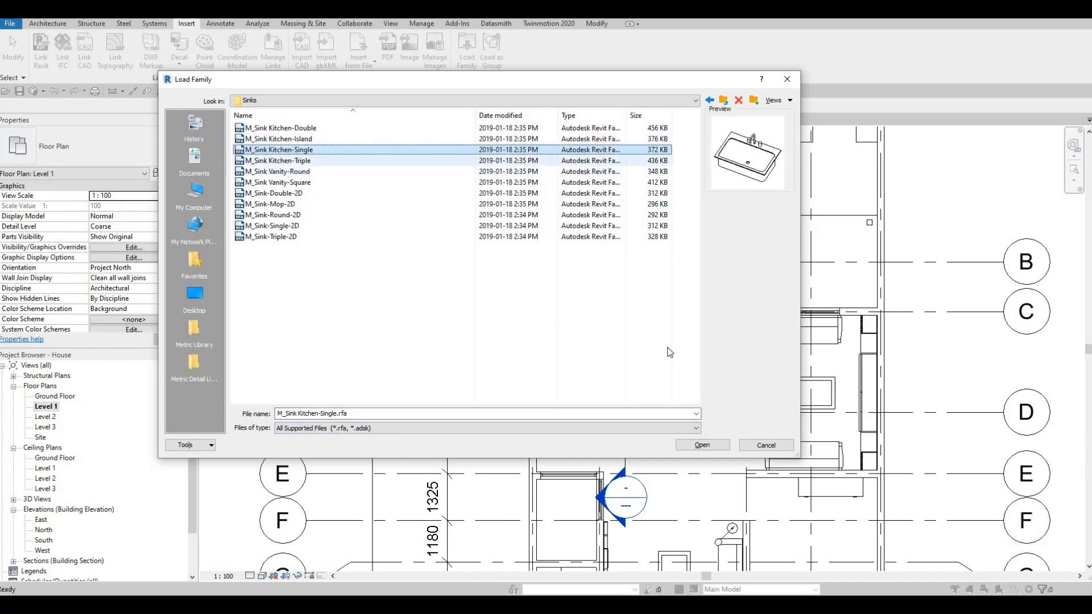
pyautogui.click(703, 445)
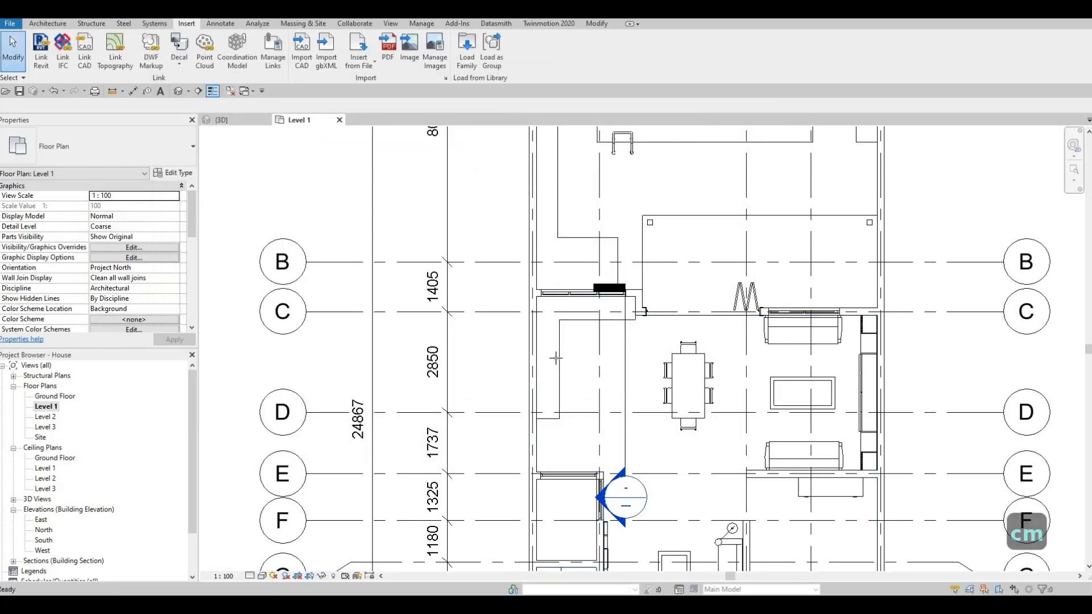
# Place the 760 x 535mm single kitchen sink on the counter's long leg, rotated so its faucet side faces the exterior wall
pyautogui.scroll(5, 538, 344)
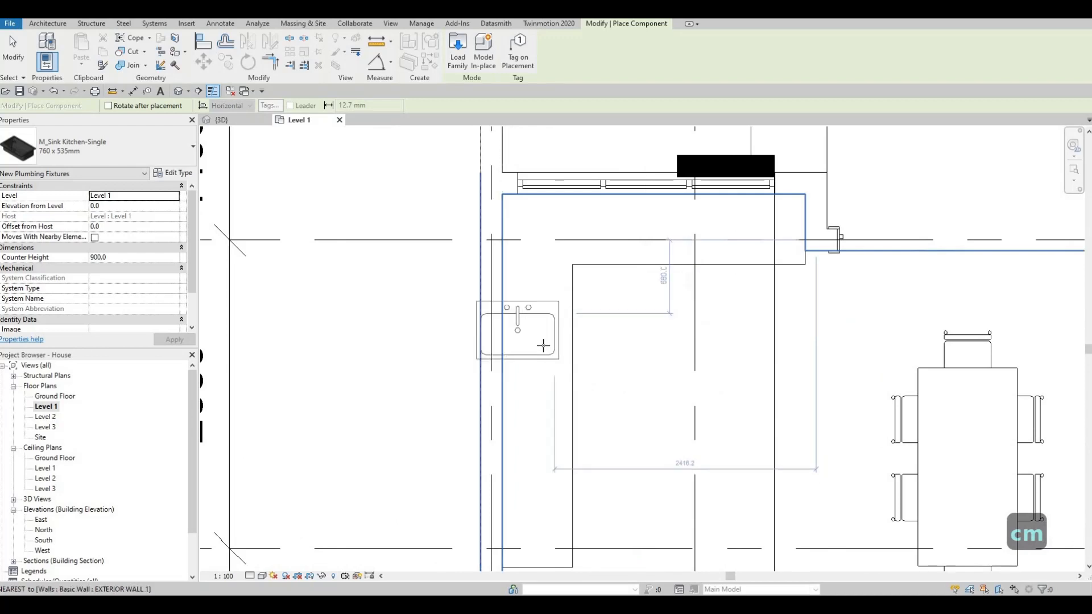
pyautogui.press('space')
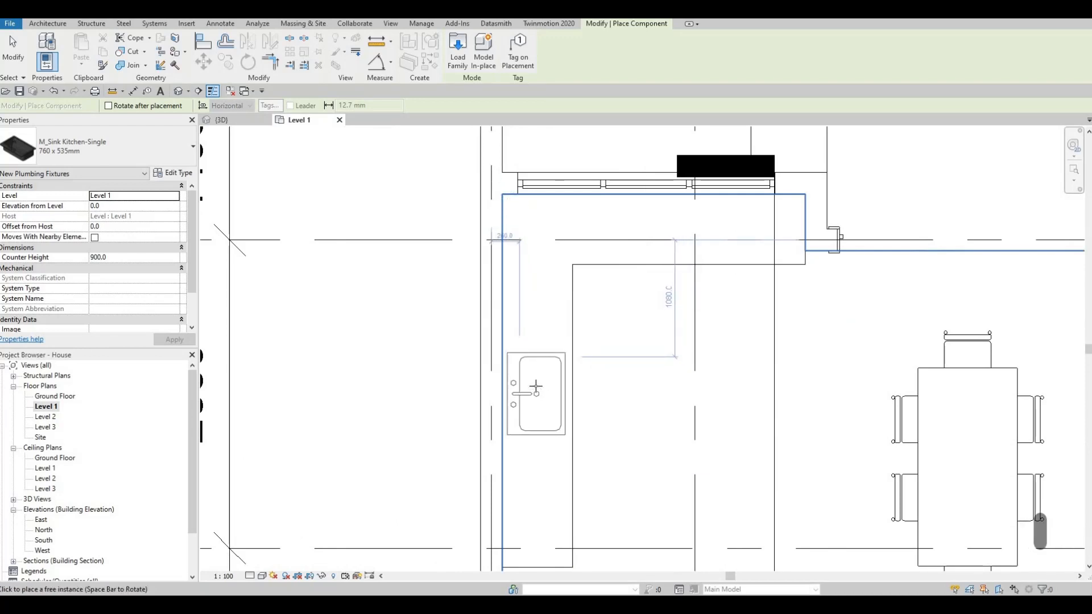
pyautogui.click(536, 378)
pyautogui.scroll(-2, 537, 324)
pyautogui.press('Escape')
pyautogui.press('Escape')
pyautogui.press('Escape')
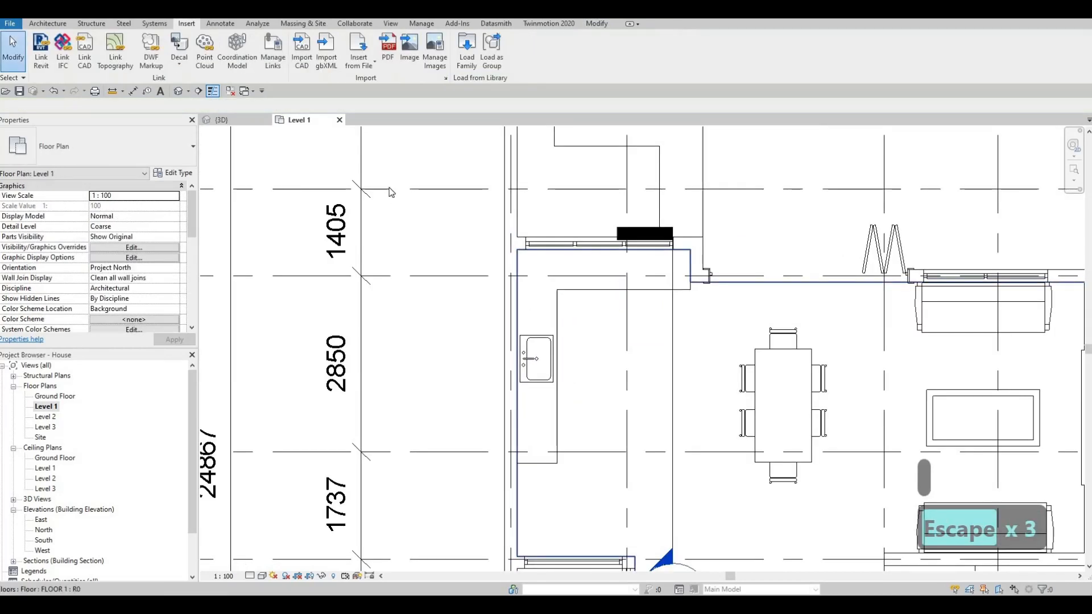
# Start loading another family and browse the metric library to the Specialty Equipment, Domestic, Mid-Range folder
pyautogui.moveTo(485, 138); pyautogui.dragTo(517, 109, button='middle')
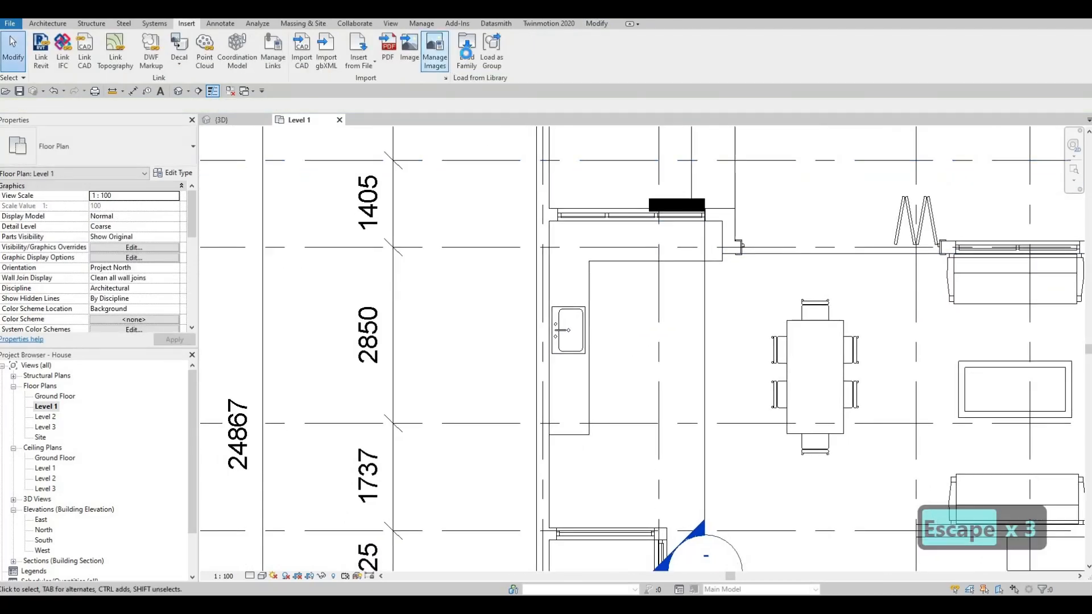
pyautogui.click(467, 48)
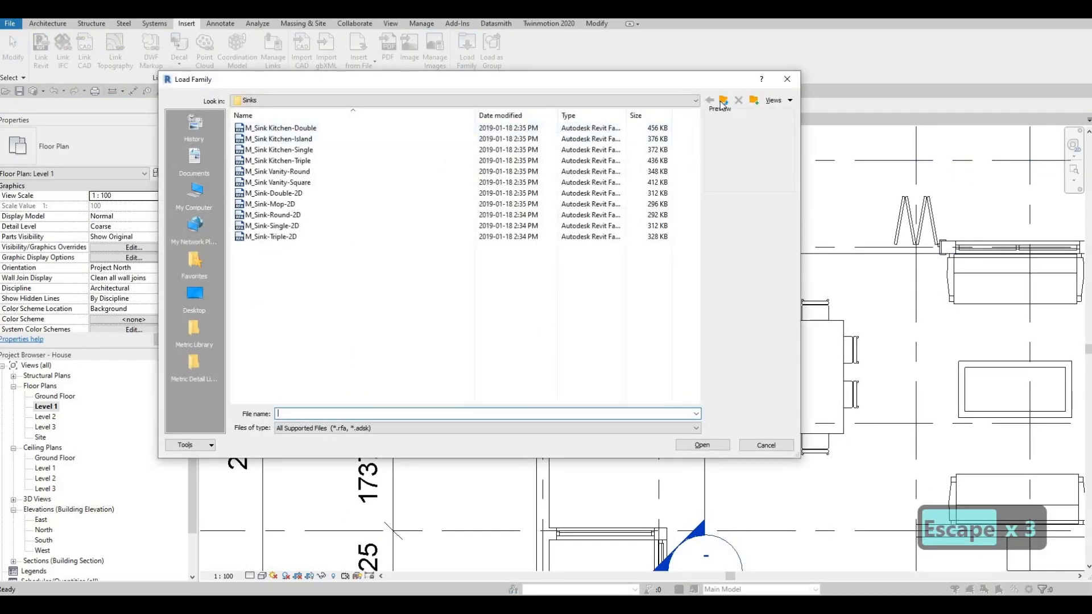
pyautogui.click(723, 101)
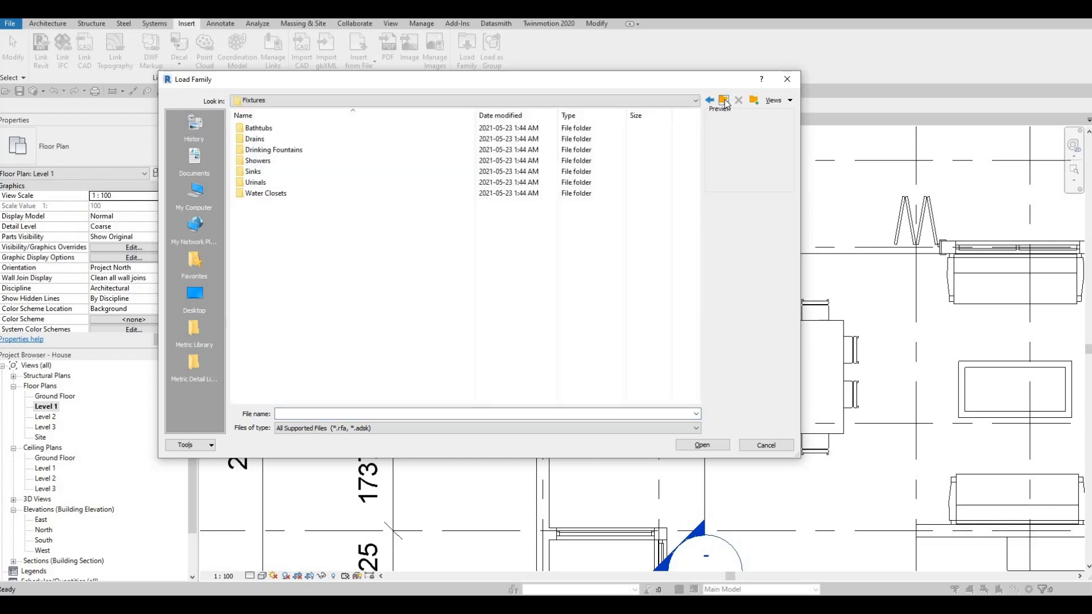
pyautogui.click(723, 100)
pyautogui.click(723, 100)
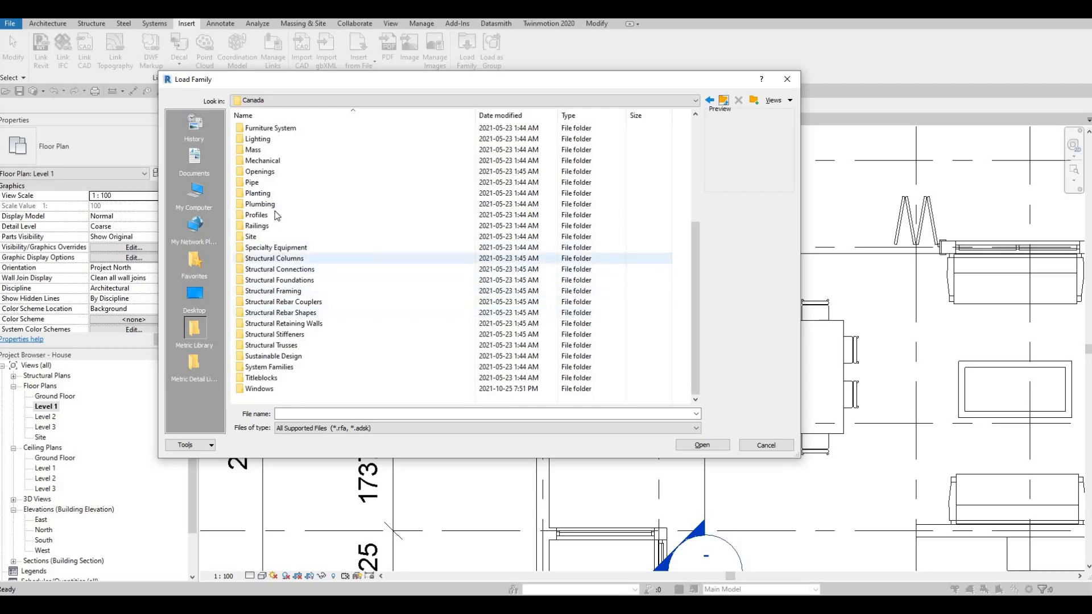
pyautogui.doubleClick(277, 248)
pyautogui.click(271, 139)
pyautogui.doubleClick(271, 140)
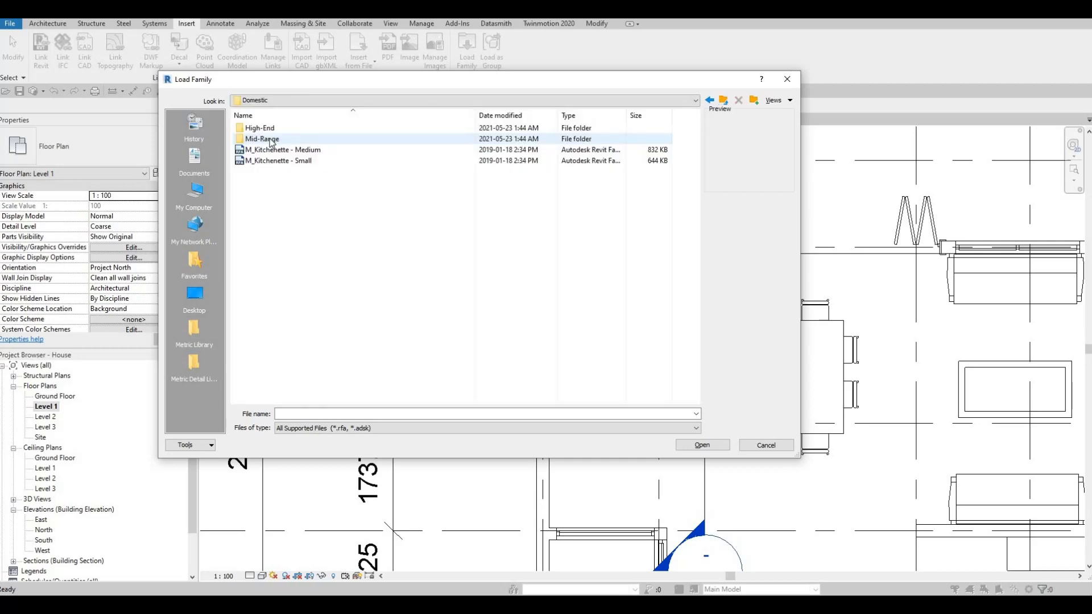
pyautogui.doubleClick(272, 143)
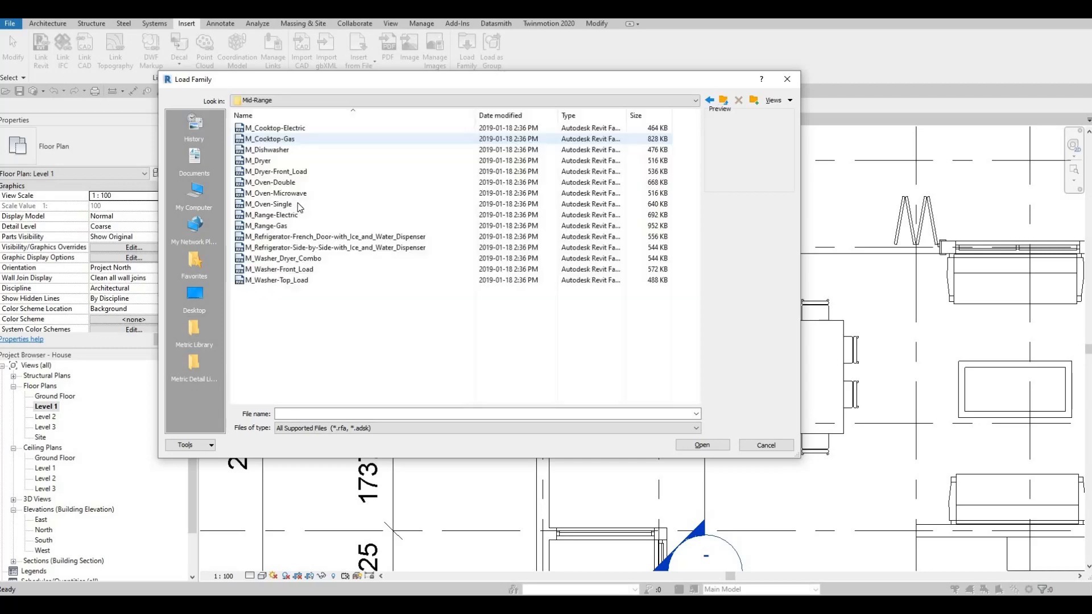
# Preview the gas range and load the M_Refrigerator-French_Door-with_Ice_and_Water_Dispenser family
pyautogui.click(277, 227)
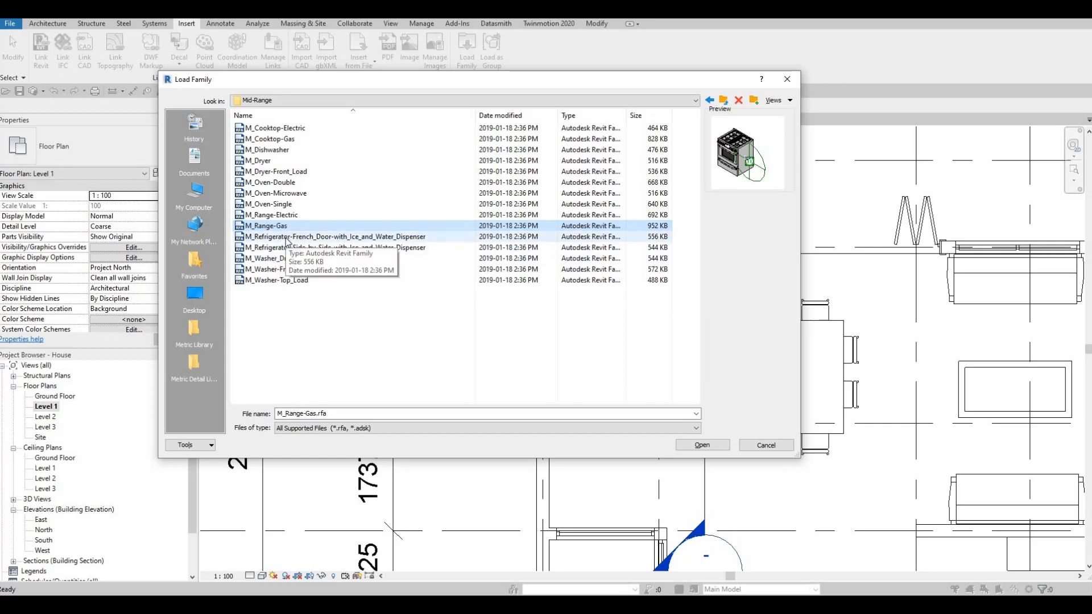
pyautogui.click(287, 237)
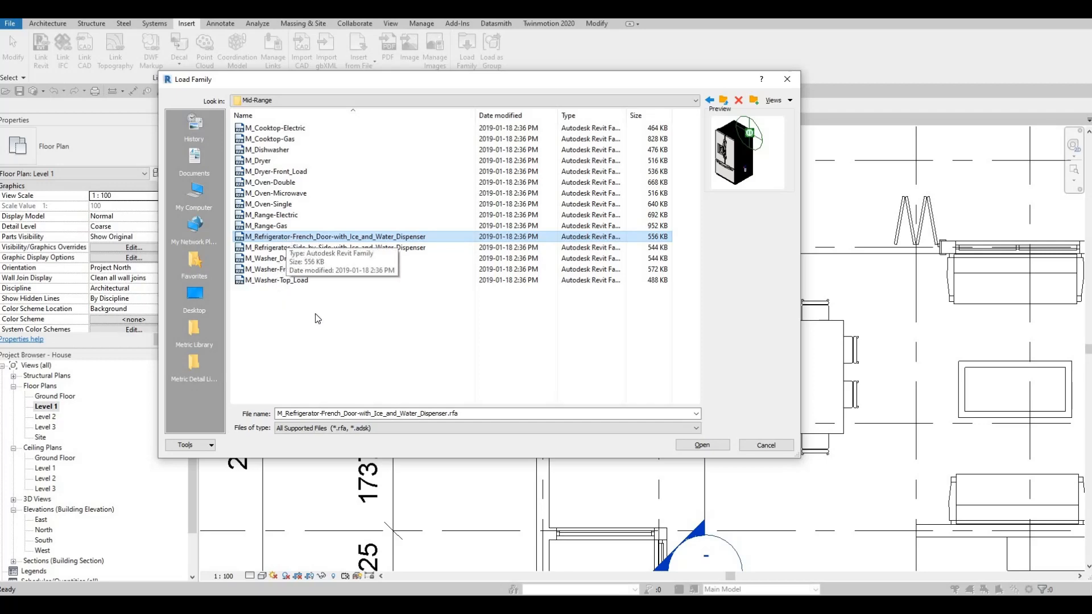
pyautogui.click(717, 445)
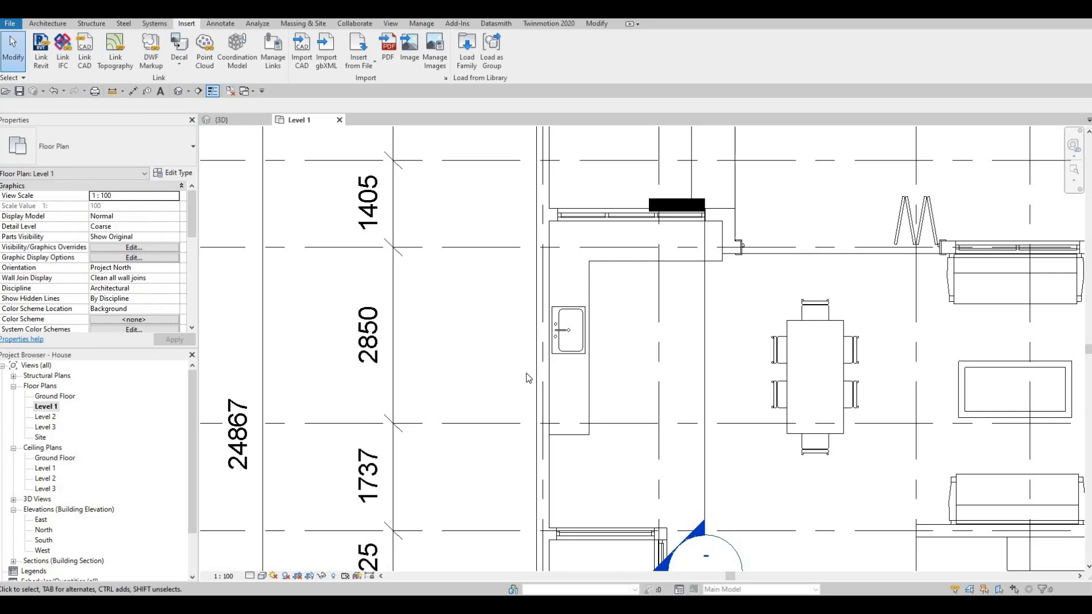
# Place the 900mm French door refrigerator against the exterior wall at the end of the counter's long leg, rotated to face the room
pyautogui.press('c')
pyautogui.press('m')
pyautogui.moveTo(580, 433); pyautogui.dragTo(566, 375, button='middle')
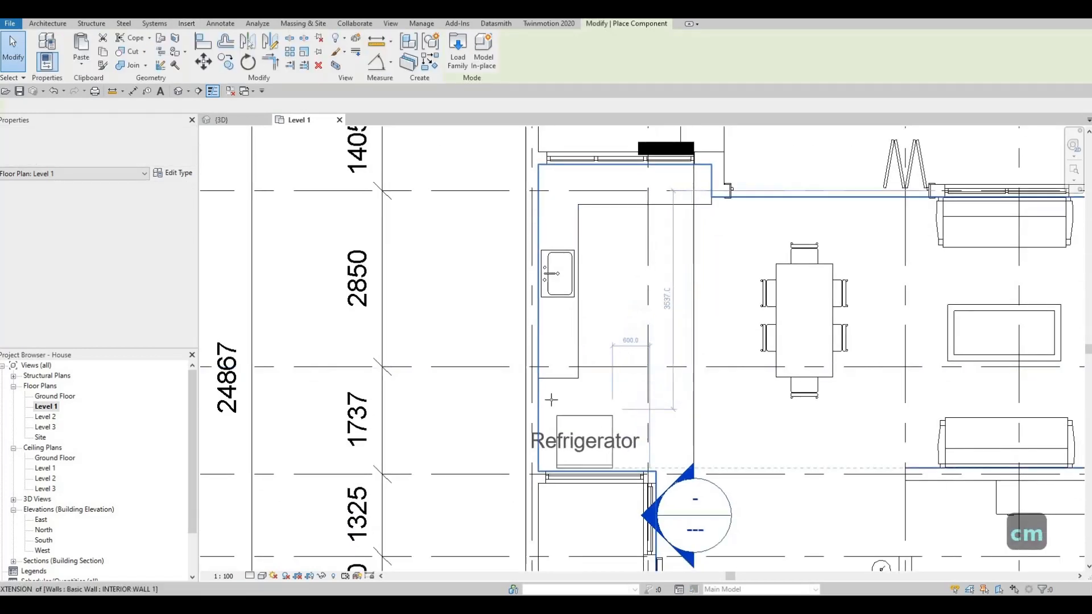
pyautogui.press('space')
pyautogui.scroll(2, 539, 404)
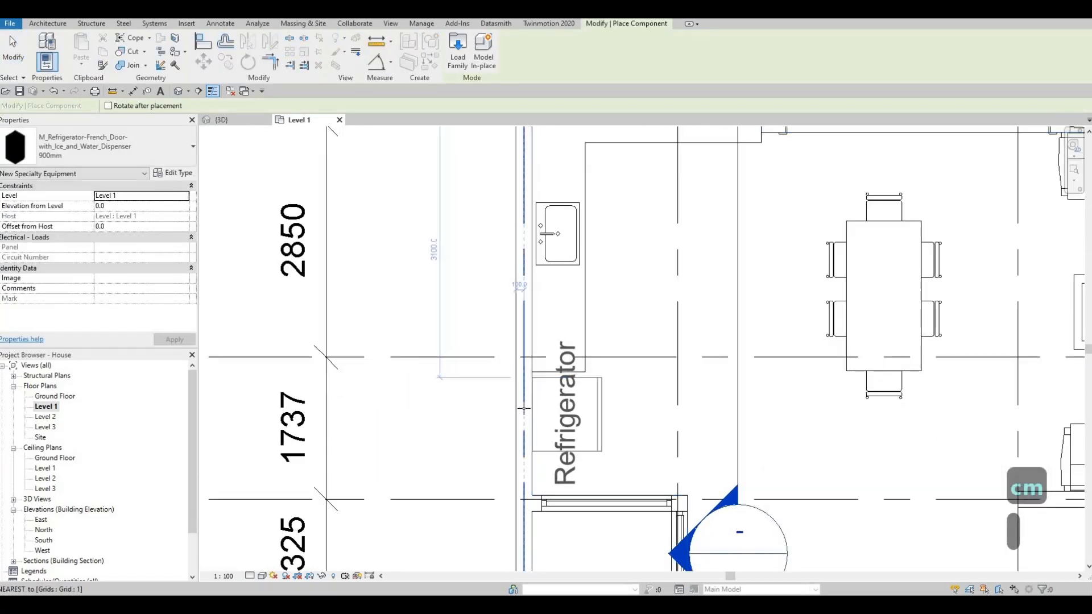
pyautogui.click(572, 407)
pyautogui.press('Escape')
pyautogui.press('Escape')
pyautogui.press('Escape')
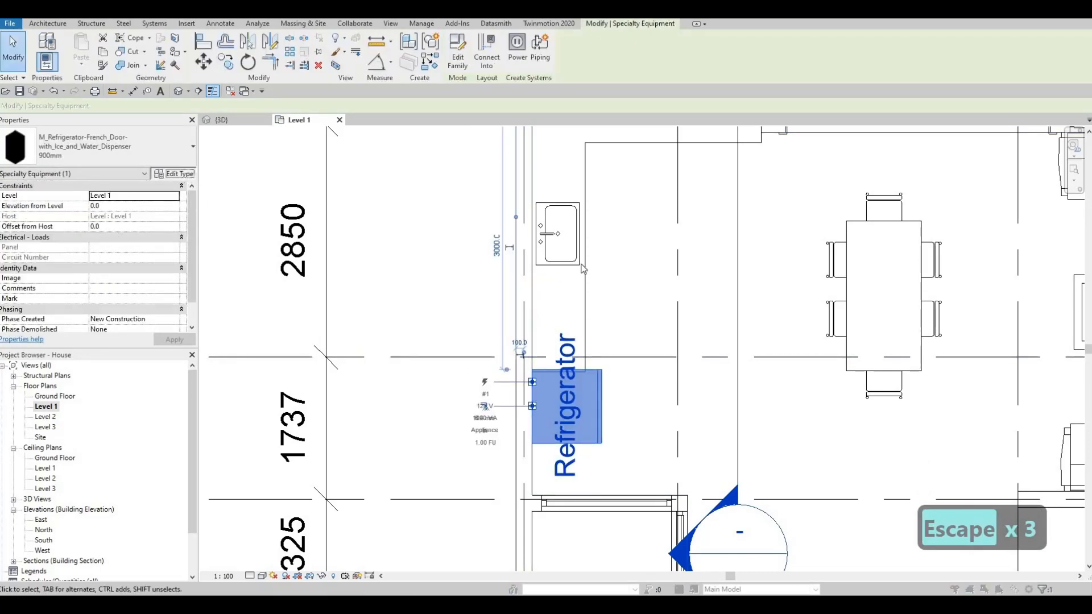
# Turn off Show Label in the refrigerator's type properties
pyautogui.click(172, 172)
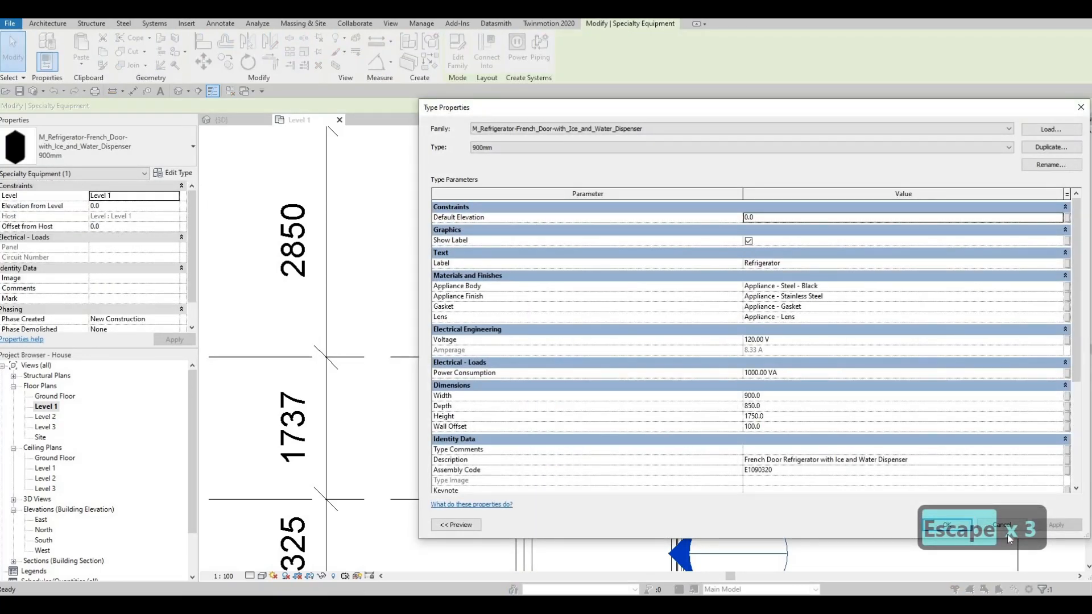
pyautogui.click(748, 241)
pyautogui.click(954, 526)
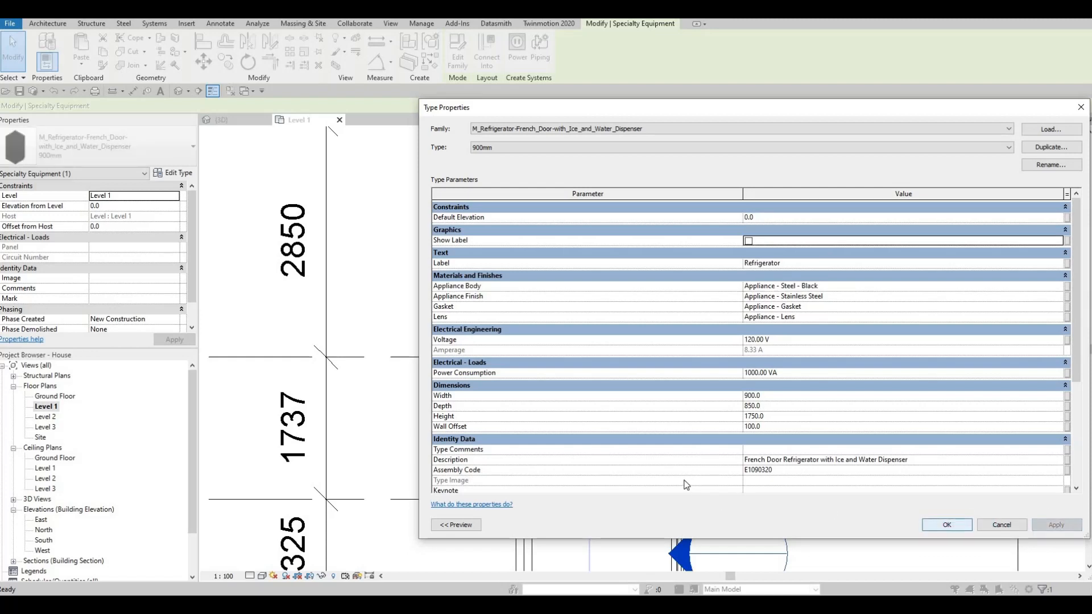
pyautogui.scroll(3, 546, 374)
pyautogui.press('Escape')
pyautogui.press('Escape')
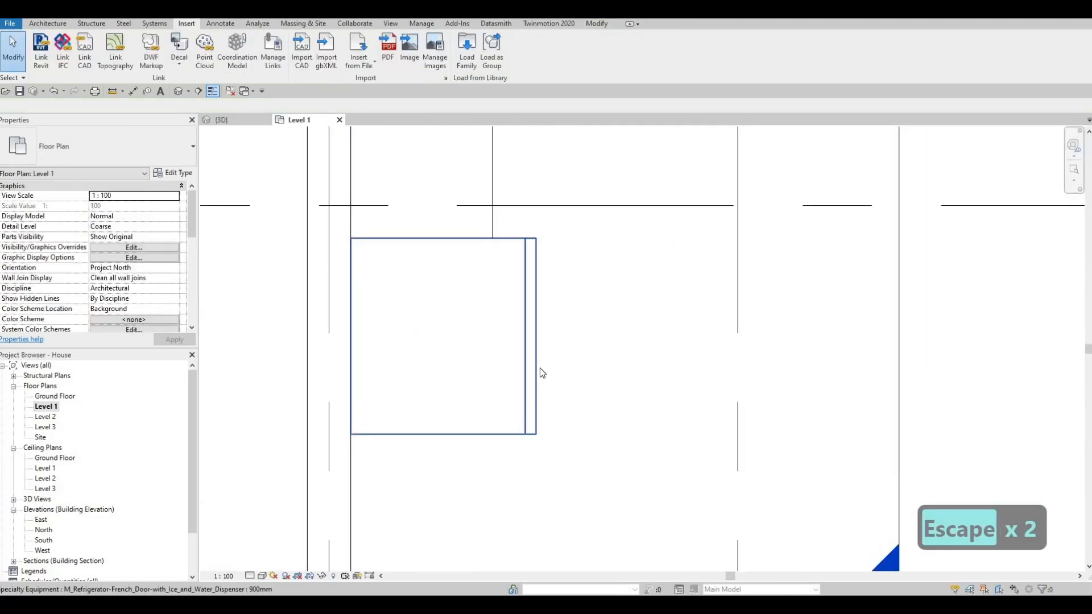
pyautogui.press('a')
pyautogui.press('l')
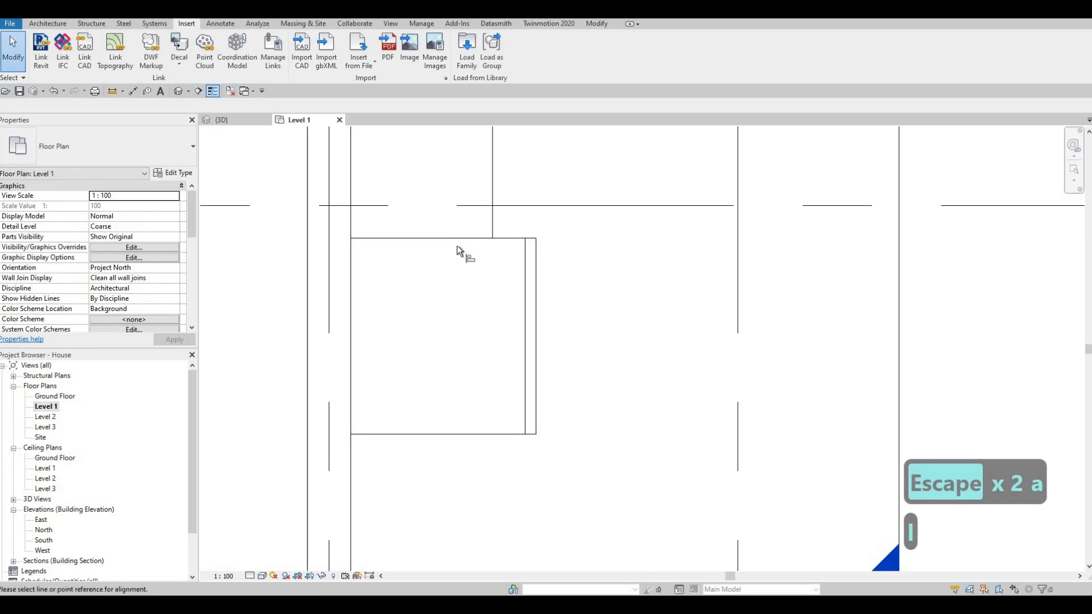
pyautogui.press('Escape')
pyautogui.press('Escape')
# Nudge the refrigerator six increments down along the wall, clear of the counter's end
pyautogui.click(517, 244)
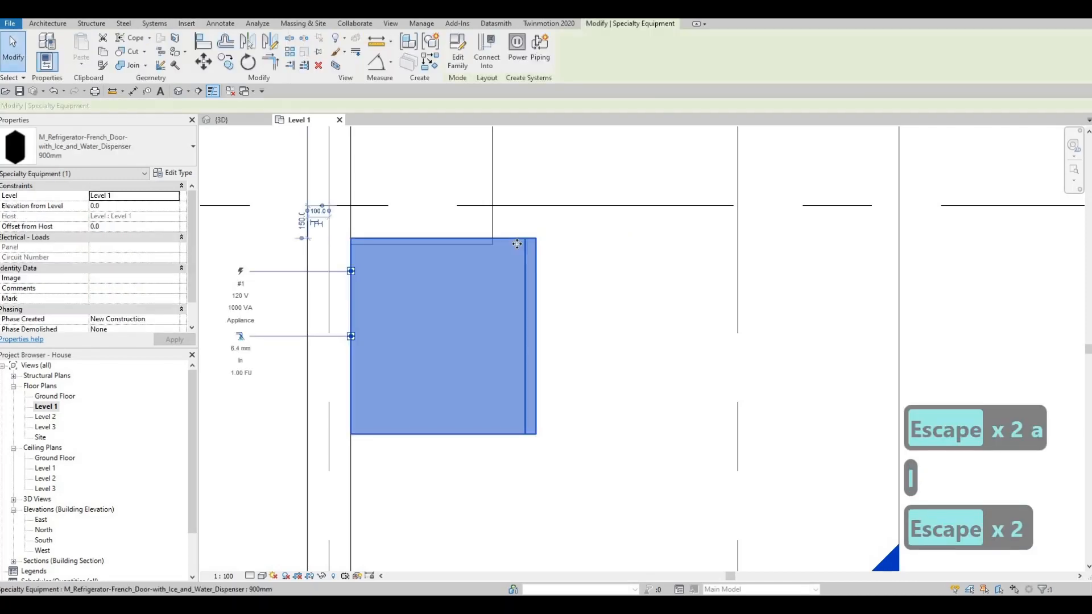
pyautogui.press('Down')
pyautogui.press('Down')
pyautogui.press('Down')
pyautogui.press('Down')
pyautogui.press('Down')
pyautogui.press('Down')
pyautogui.press('Escape')
pyautogui.press('Escape')
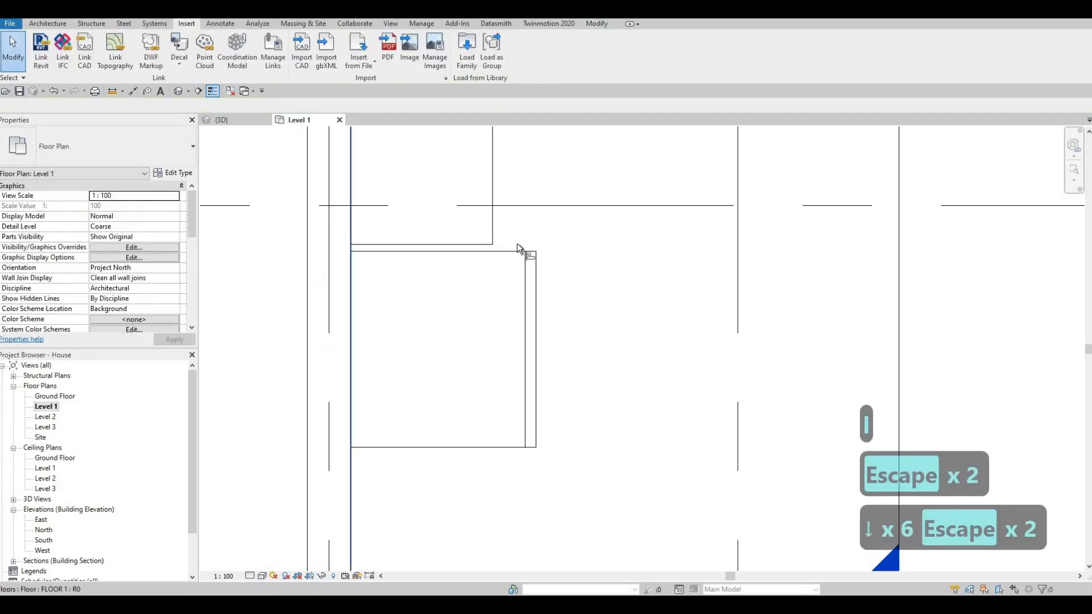
# Align the refrigerator's counter-side edge with the end edge of the counter
pyautogui.press('a')
pyautogui.press('l')
pyautogui.click(489, 244)
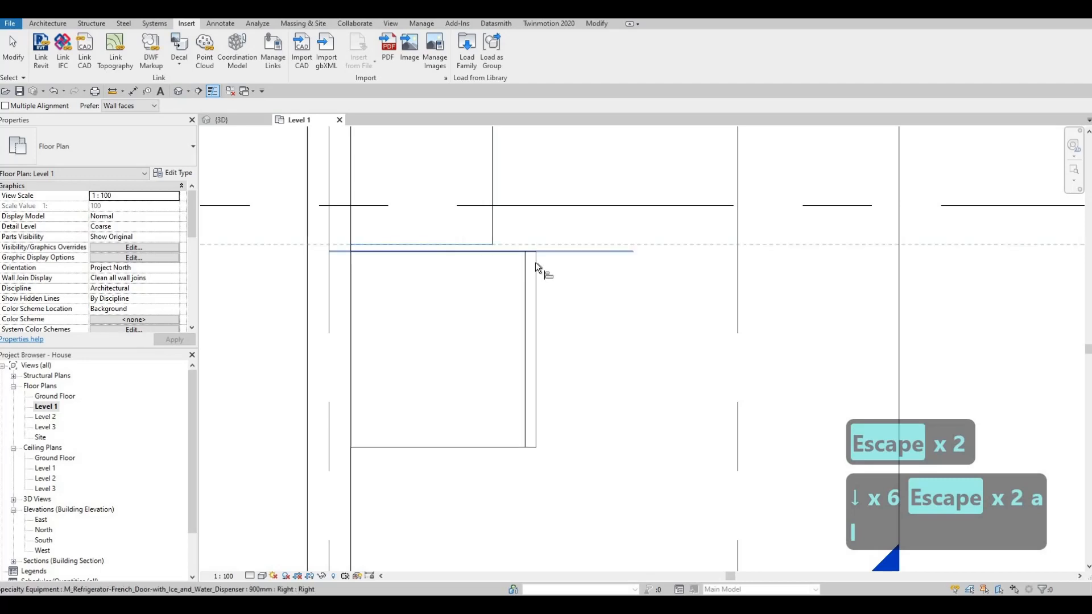
pyautogui.click(538, 266)
pyautogui.press('Escape')
pyautogui.press('Escape')
pyautogui.press('Escape')
pyautogui.scroll(-4, 492, 327)
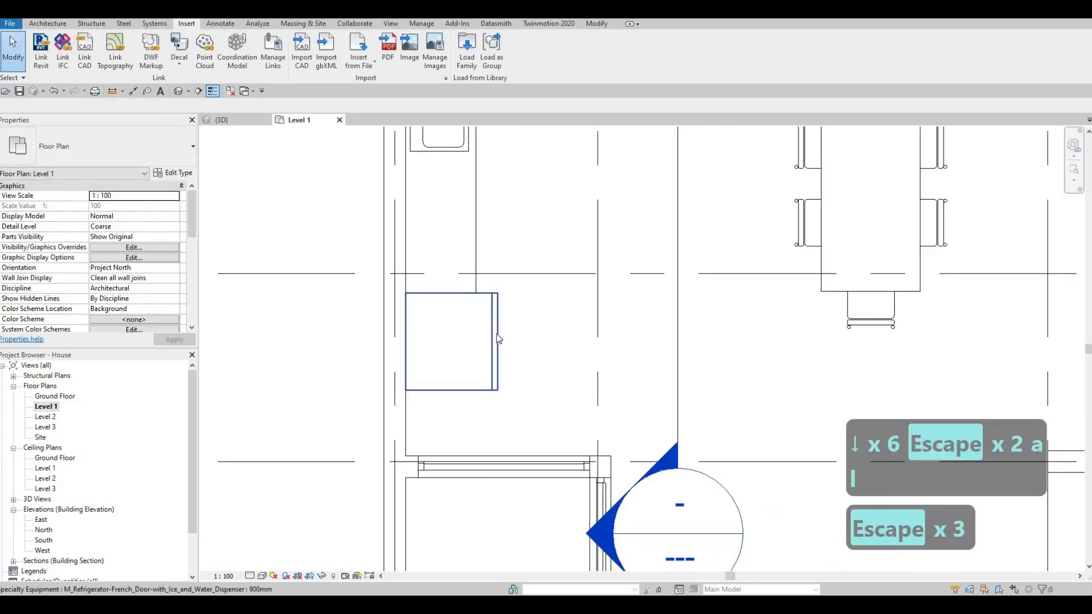
# Nudge the aligned refrigerator six increments down along the wall to leave a small gap beside the counter
pyautogui.click(496, 333)
pyautogui.press('Down')
pyautogui.press('Down')
pyautogui.press('Down')
pyautogui.press('Down')
pyautogui.press('Down')
pyautogui.press('Down')
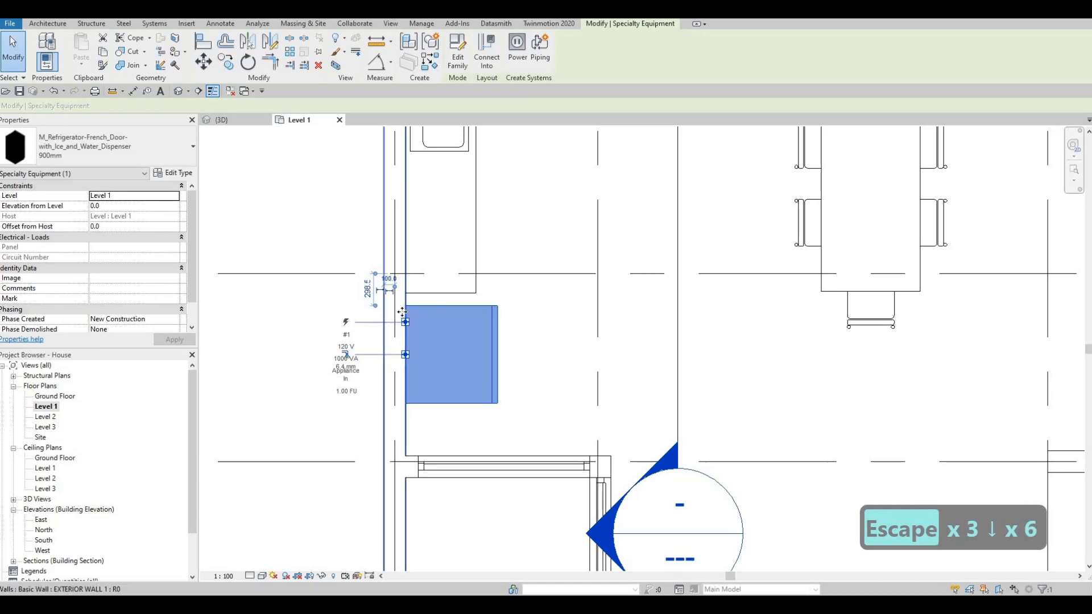
pyautogui.scroll(3, 406, 310)
pyautogui.press('Escape')
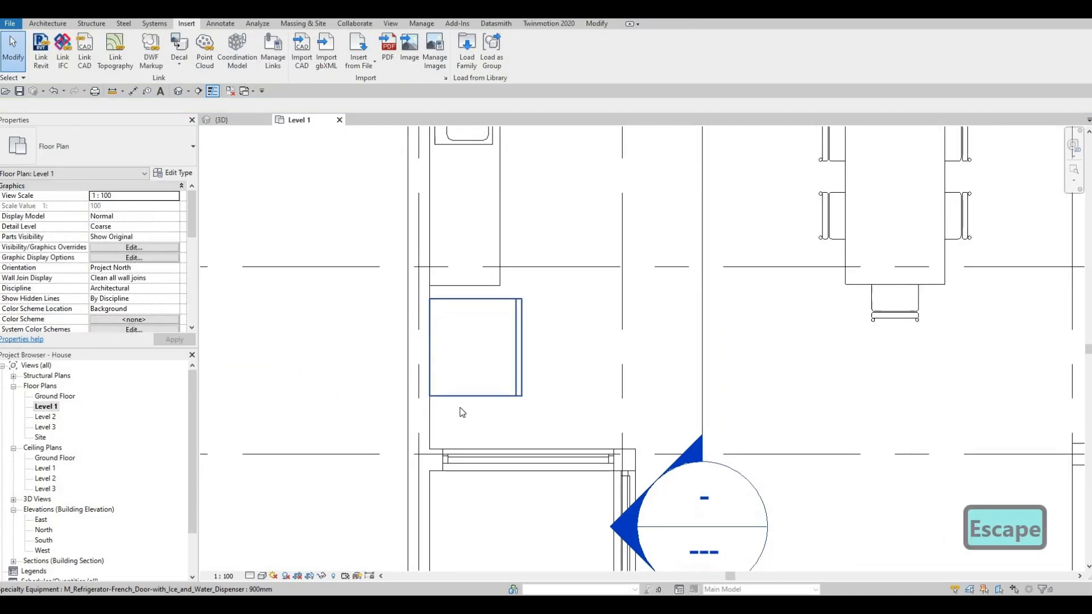
# Set the refrigerator type's depth to 650 mm
pyautogui.moveTo(498, 377); pyautogui.dragTo(501, 386, button='middle')
pyautogui.scroll(-3, 500, 386)
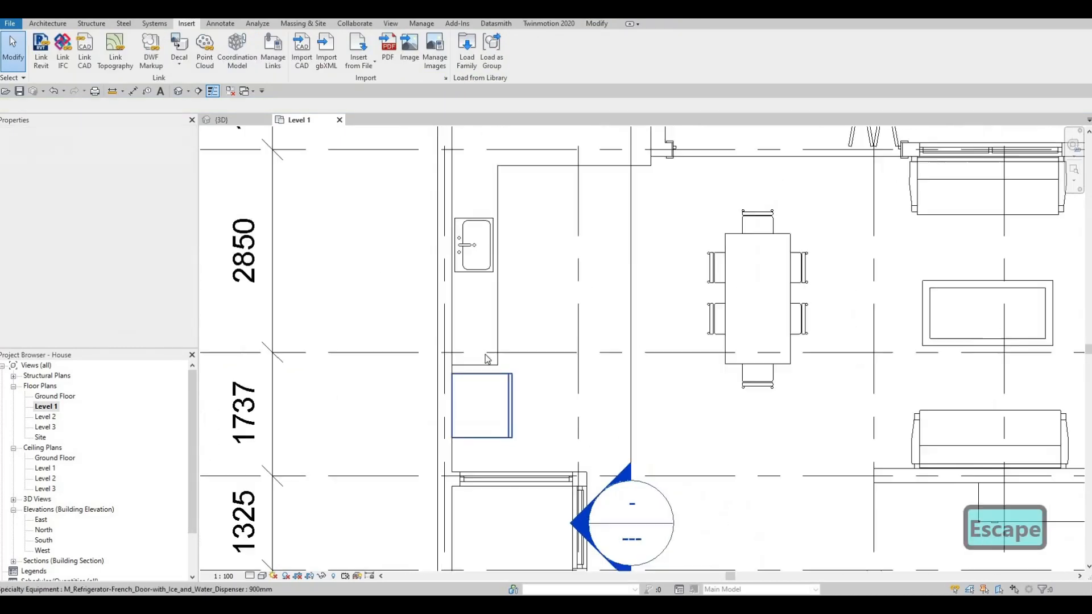
pyautogui.click(484, 424)
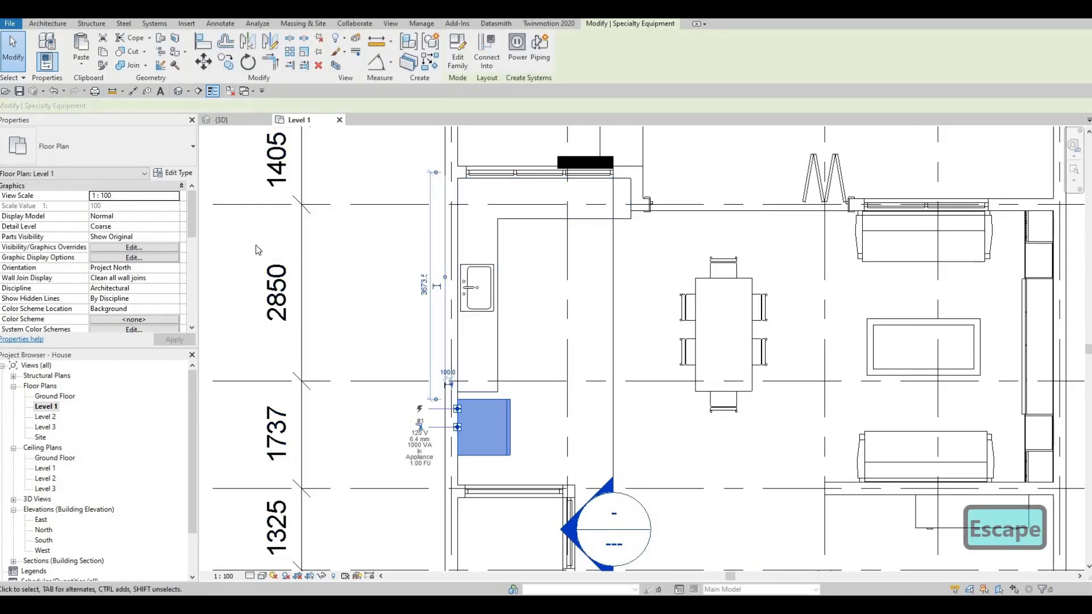
pyautogui.click(173, 173)
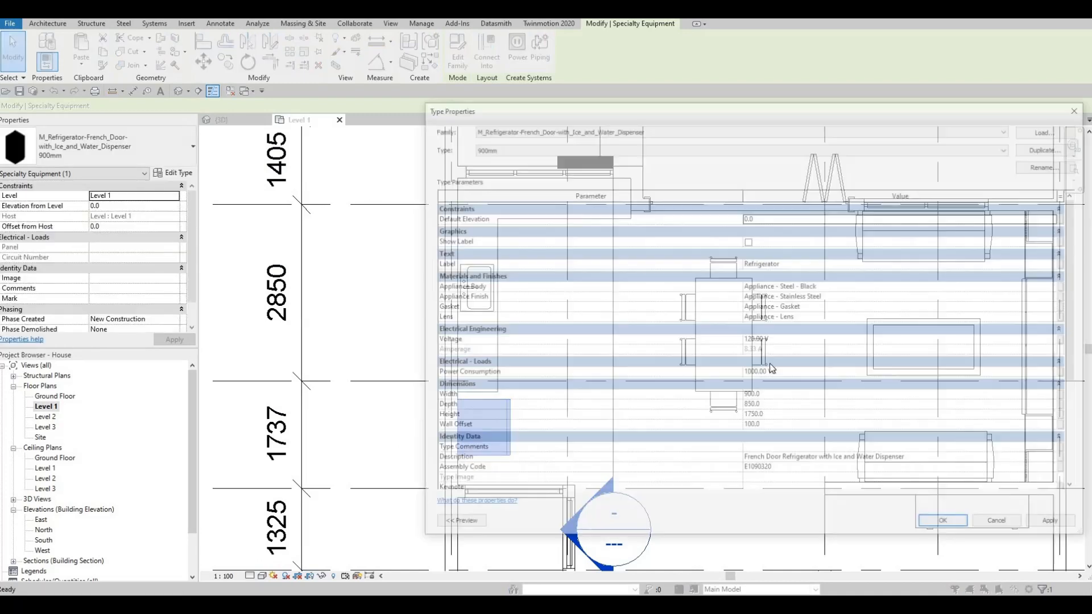
pyautogui.click(788, 406)
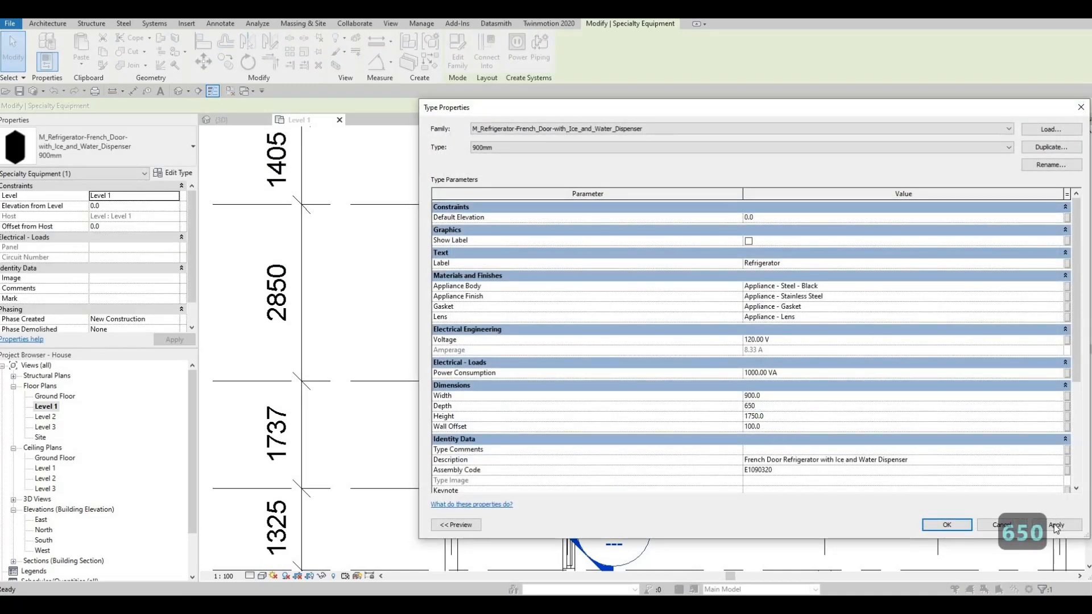
pyautogui.write('650')
pyautogui.click(946, 525)
pyautogui.press('Escape')
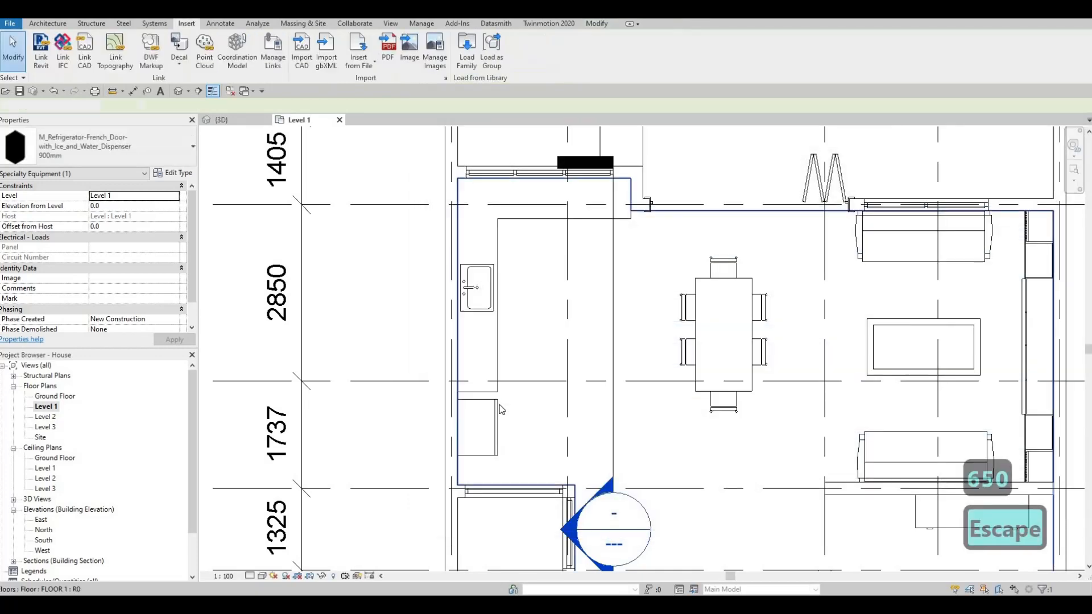
pyautogui.press('Escape')
# Inspect the counter, sink and refrigerator in the 3D view from inside the kitchen
pyautogui.scroll(2, 506, 405)
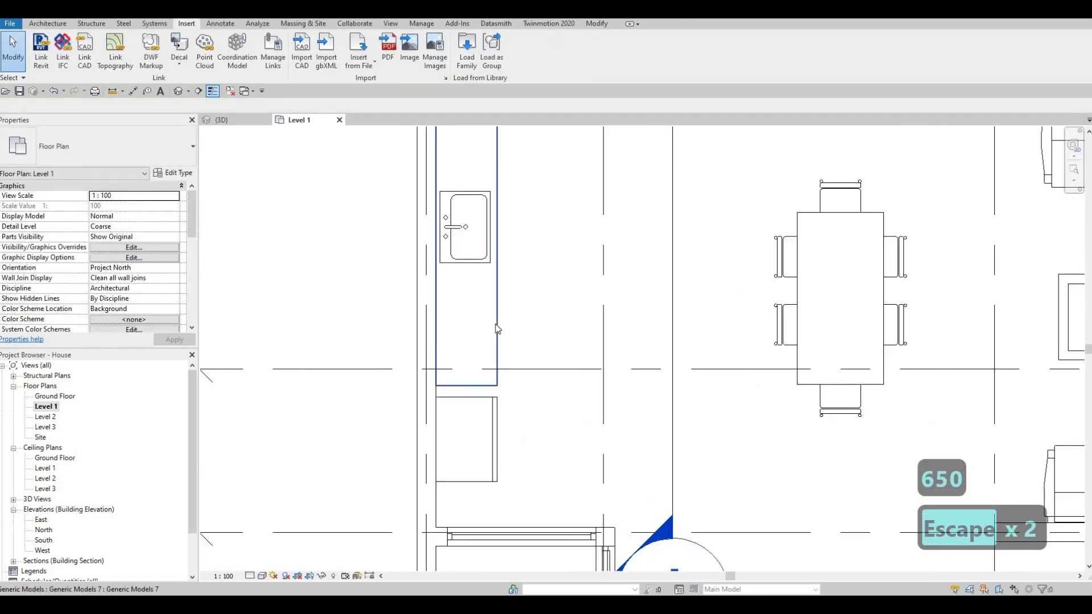
pyautogui.click(178, 91)
pyautogui.keyDown('shift'); pyautogui.moveTo(514, 271); pyautogui.dragTo(177, 388, button='middle'); pyautogui.keyUp('shift')
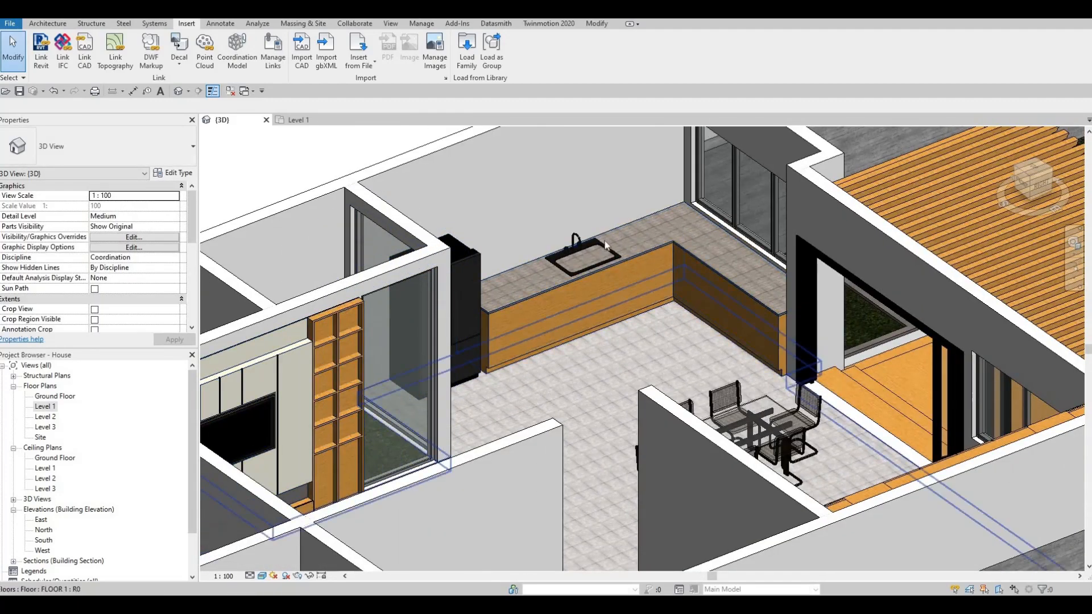
# Open the L-shaped kitchen counter for in-place editing in the Level 1 plan
pyautogui.scroll(5, 541, 277)
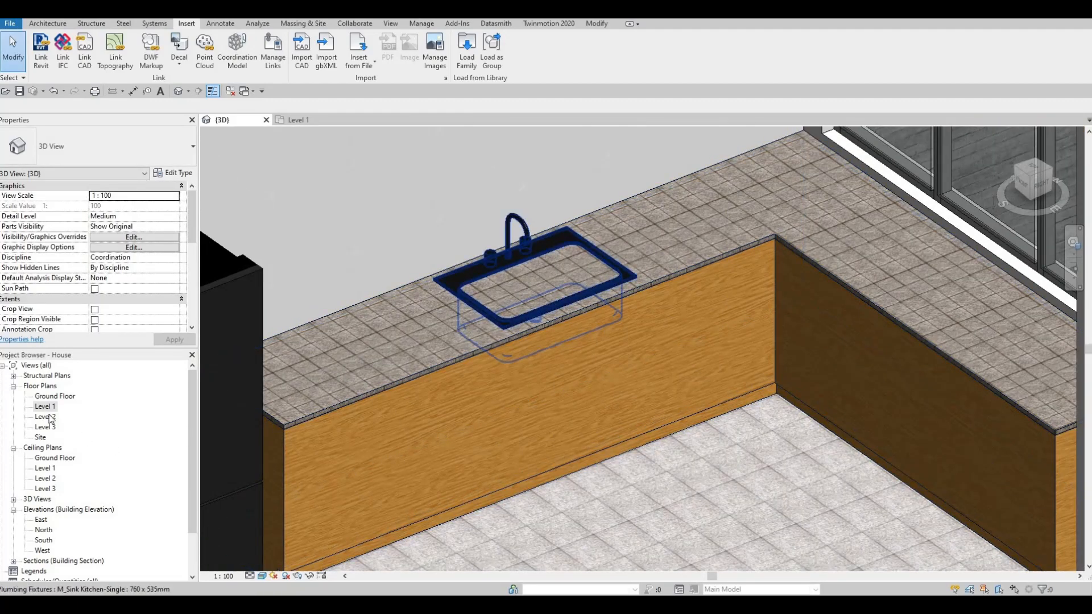
pyautogui.moveTo(560, 398); pyautogui.dragTo(570, 485, button='middle')
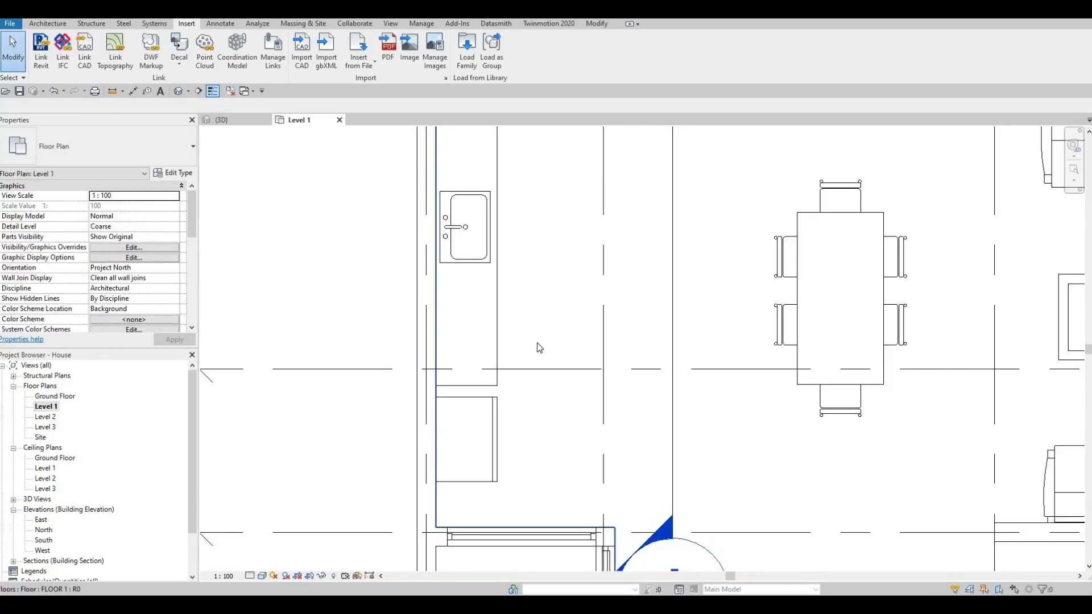
pyautogui.moveTo(539, 346); pyautogui.dragTo(499, 473, button='middle')
pyautogui.click(463, 244)
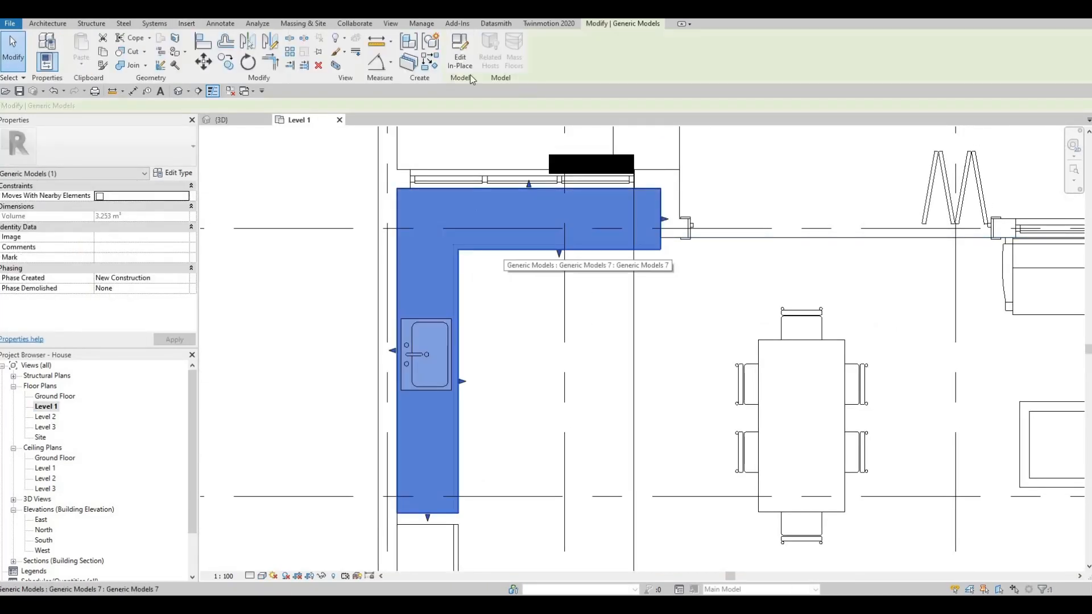
pyautogui.click(460, 60)
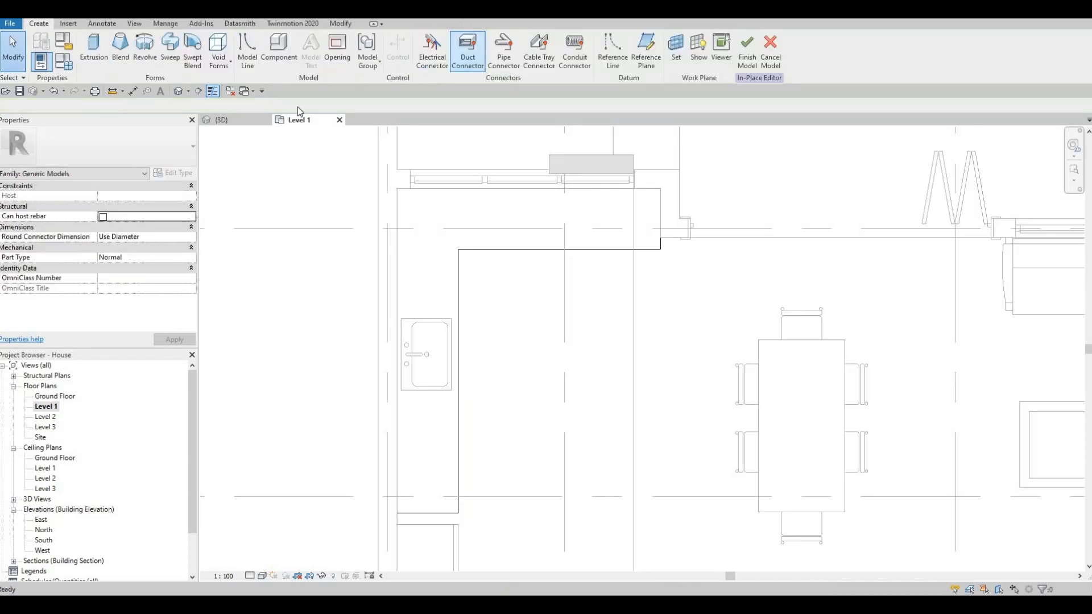
# Start a rectangular void extrusion and pick the counter's top surface as its work plane
pyautogui.click(220, 68)
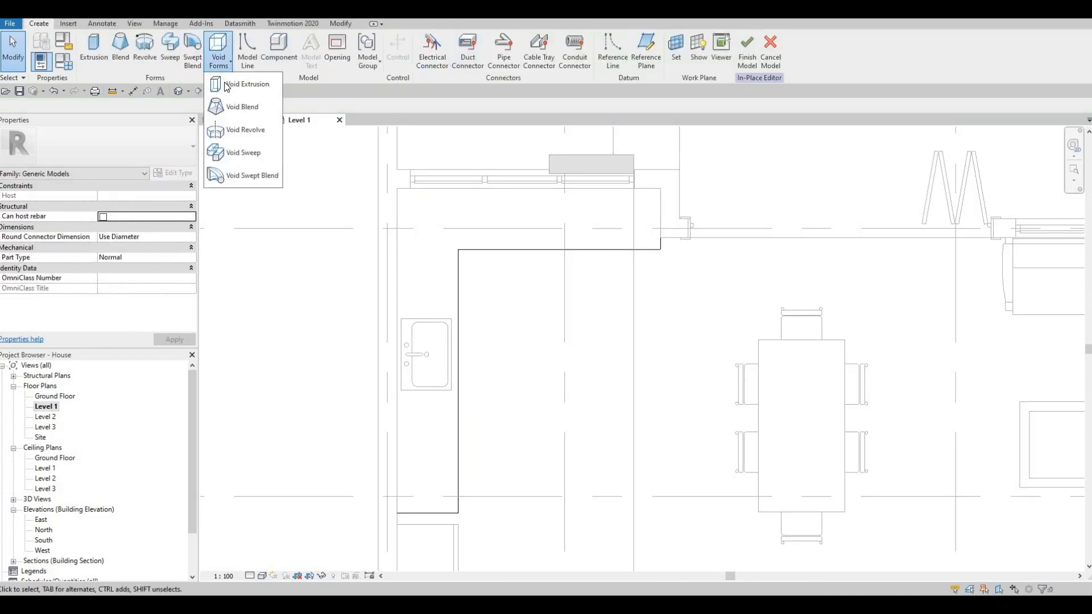
pyautogui.click(227, 86)
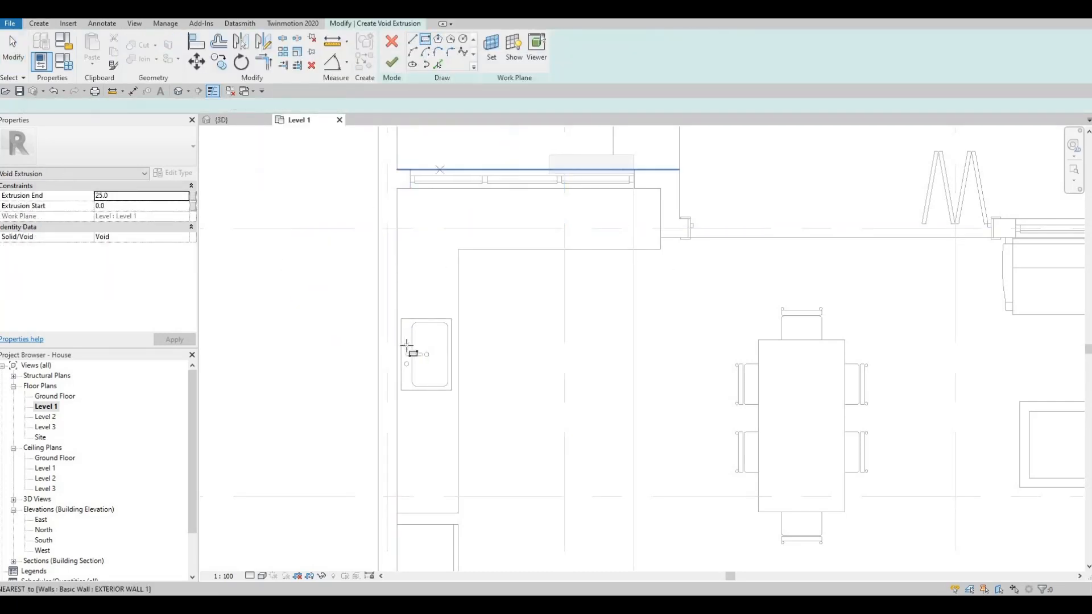
pyautogui.scroll(3, 404, 345)
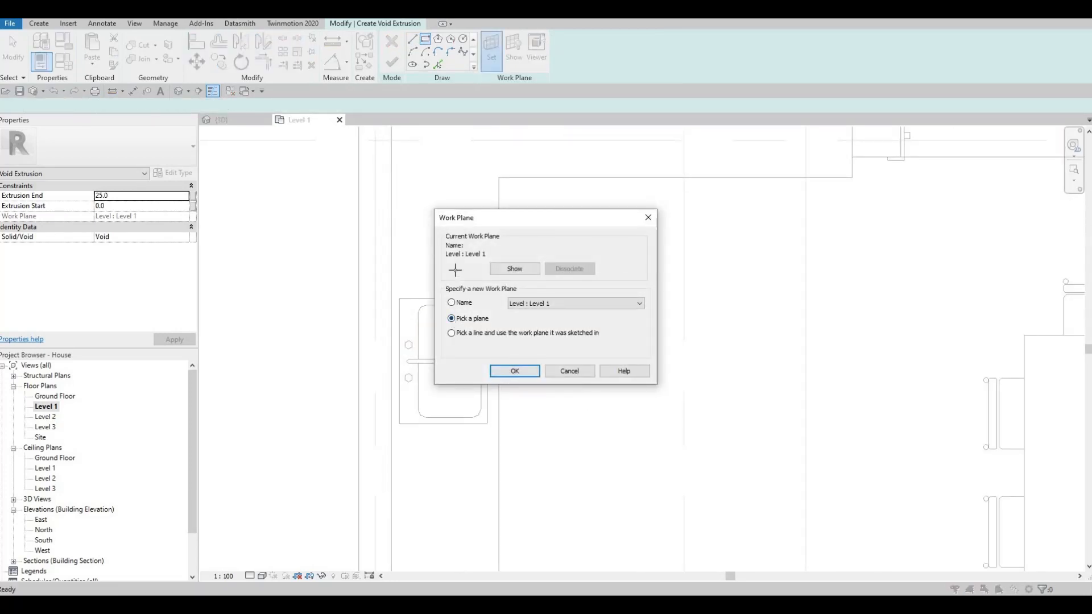
pyautogui.press('Return')
pyautogui.click(446, 270)
pyautogui.click(424, 41)
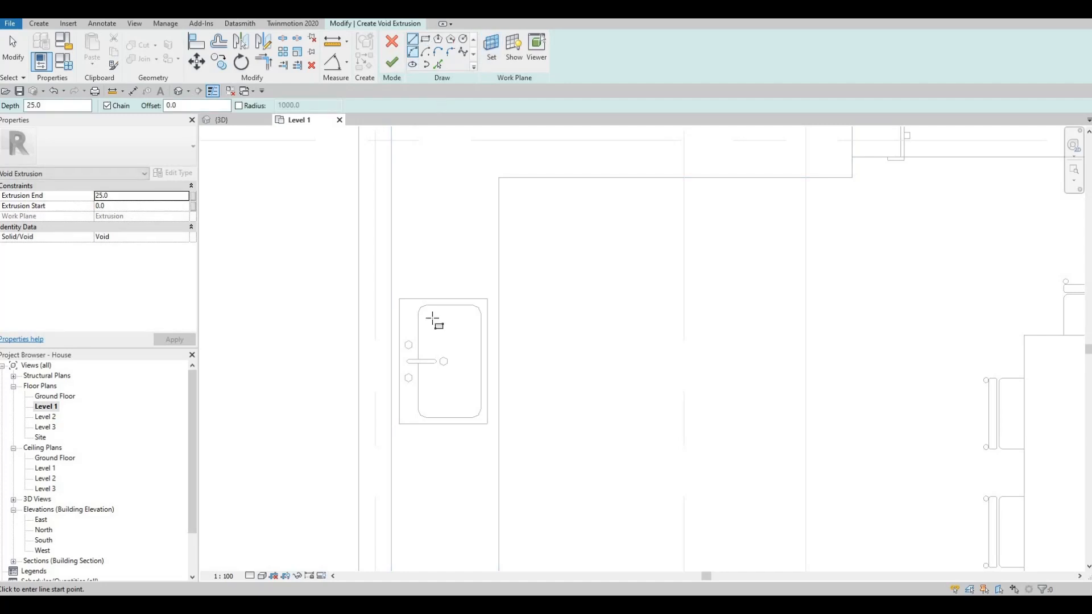
# Sketch a rectangle slightly larger than the sink bowl, inside the sink's outer rim, and finish the void extrusion
pyautogui.scroll(3, 402, 273)
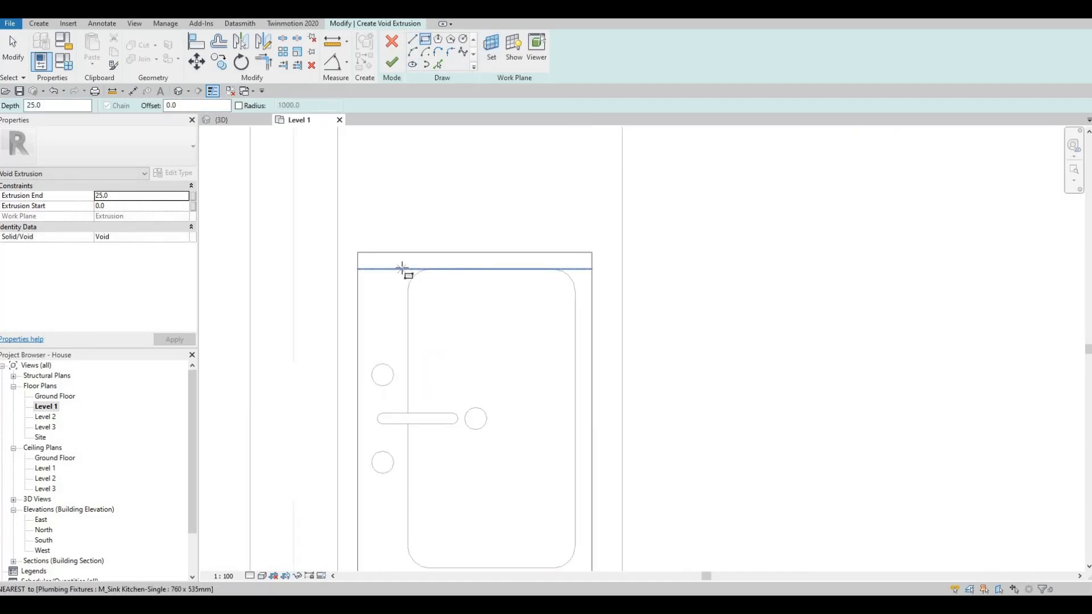
pyautogui.scroll(2, 403, 273)
pyautogui.click(403, 253)
pyautogui.scroll(-2, 462, 349)
pyautogui.moveTo(540, 436); pyautogui.dragTo(540, 308, button='middle')
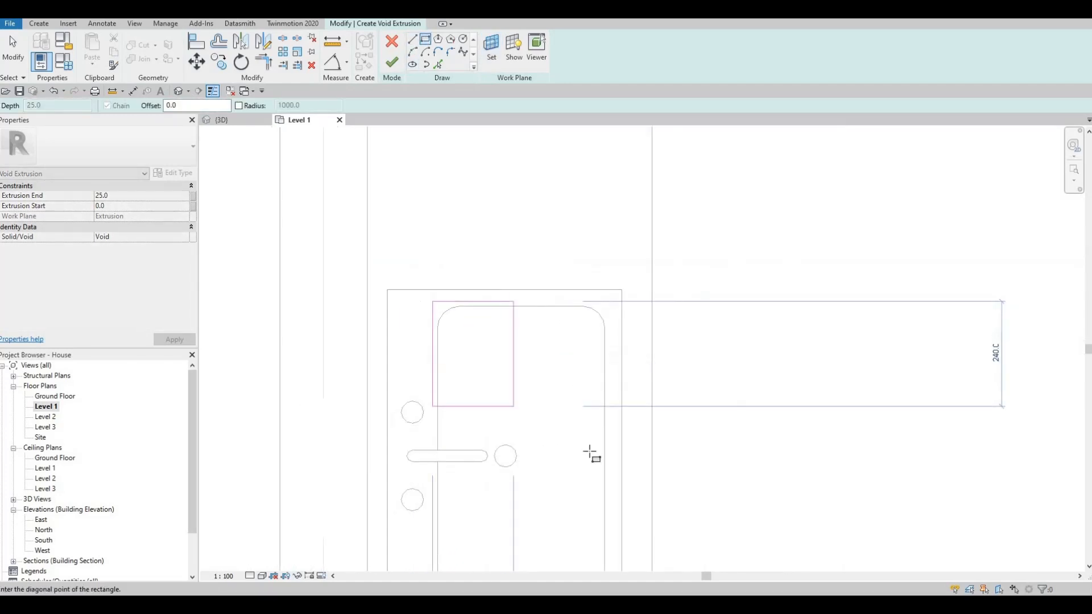
pyautogui.scroll(2, 603, 426)
pyautogui.click(607, 425)
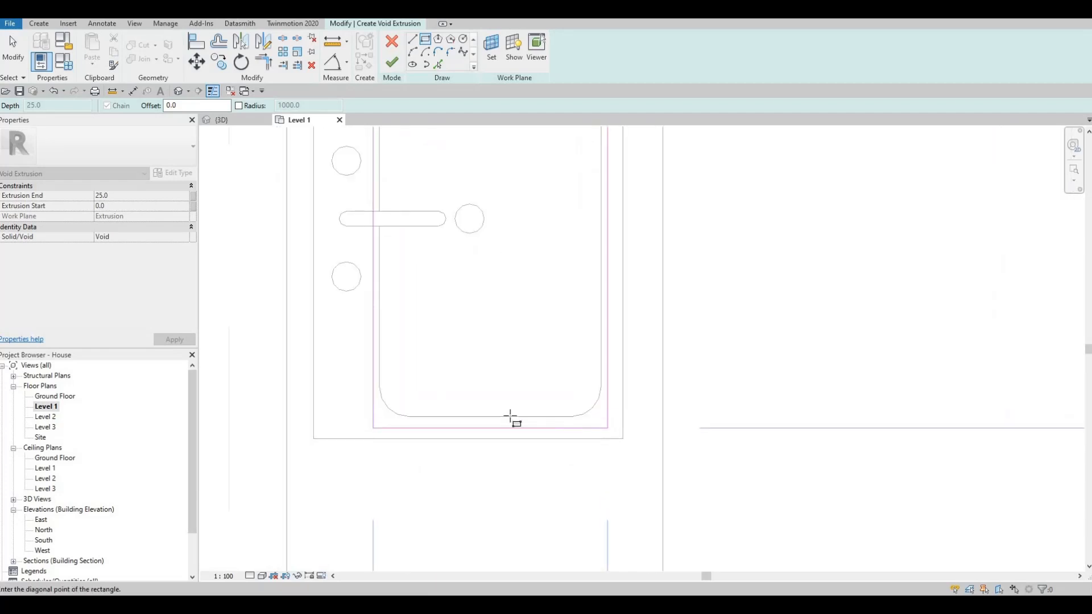
pyautogui.press('Escape')
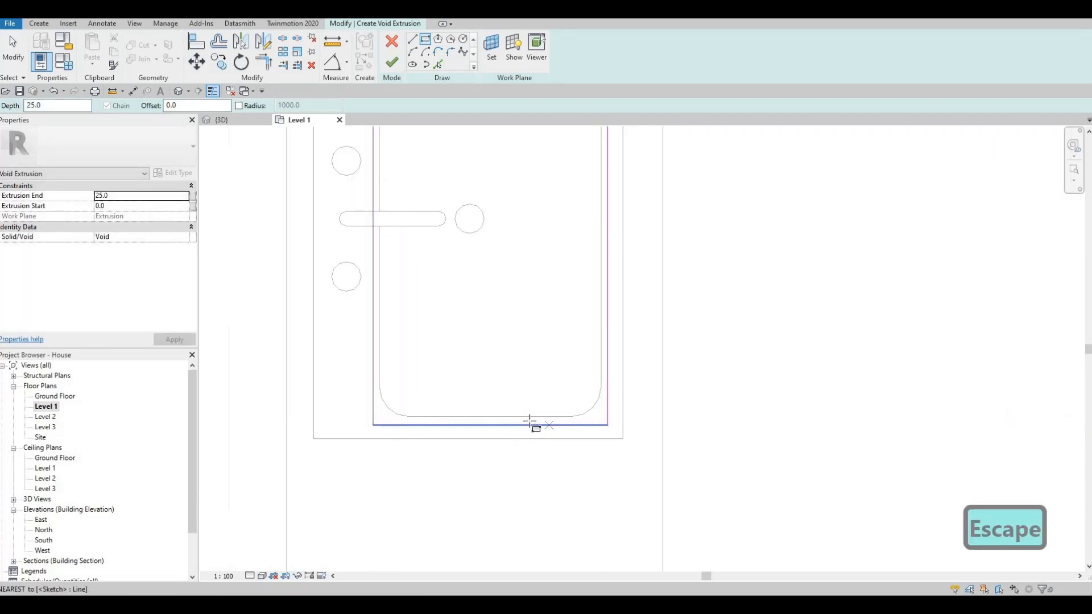
pyautogui.press('Escape')
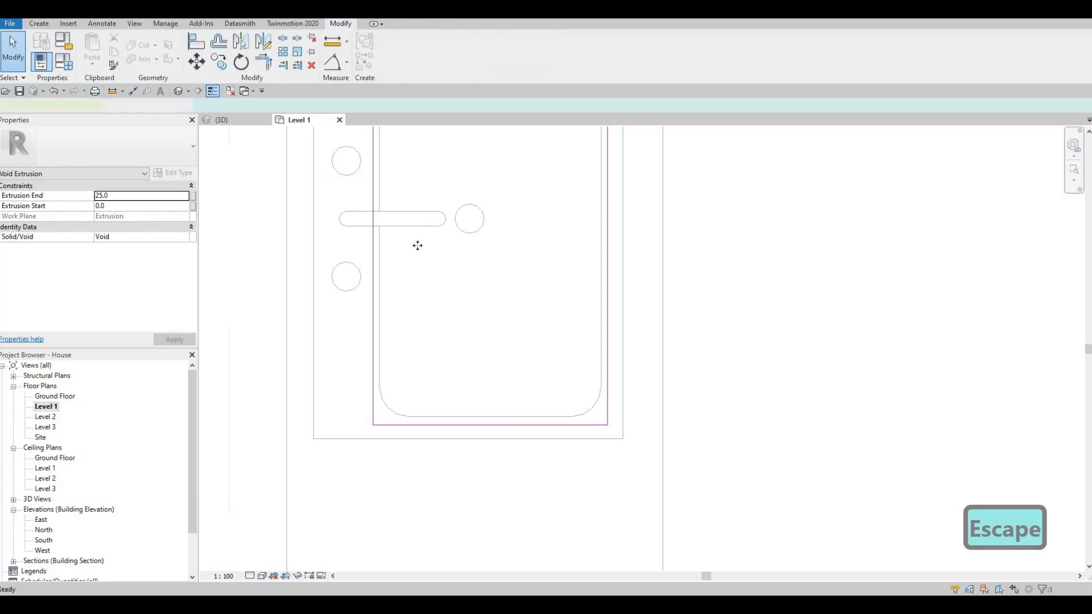
pyautogui.moveTo(461, 244); pyautogui.dragTo(441, 280, button='middle')
# Stretch the sink void vertically in the 3D view to an extrusion start of -100 and an extrusion end of 378
pyautogui.hotkey('ctrl', 'Tab')
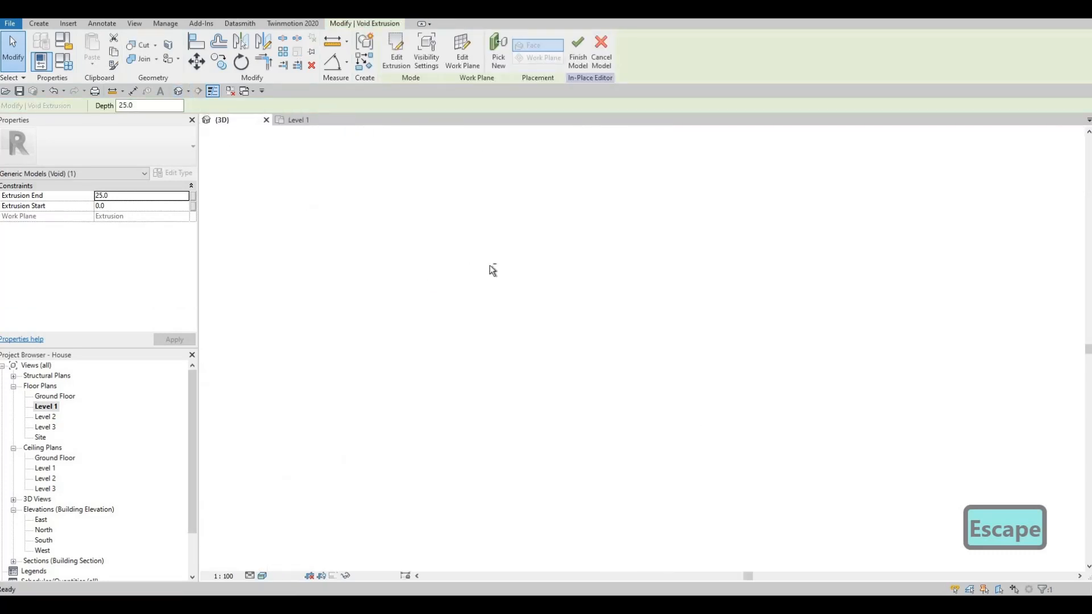
pyautogui.press('Escape')
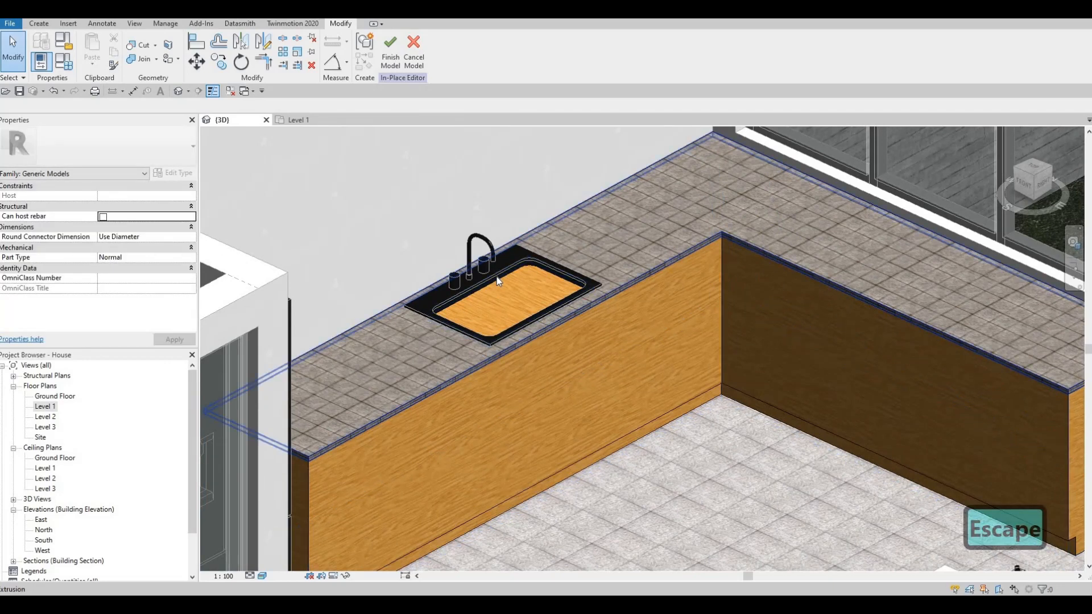
pyautogui.click(510, 286)
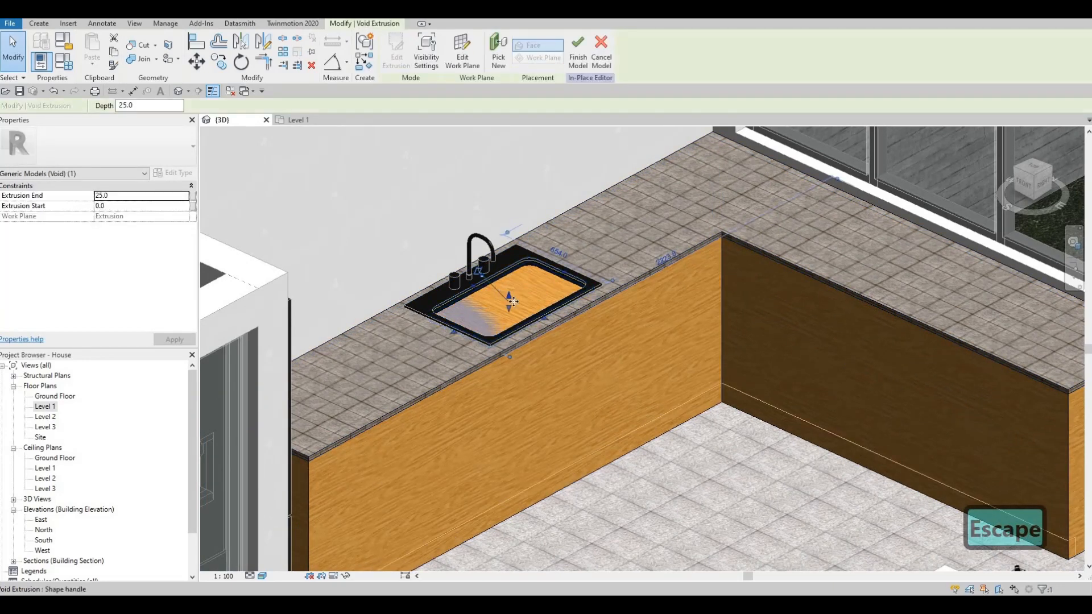
pyautogui.moveTo(513, 350); pyautogui.dragTo(603, 352)
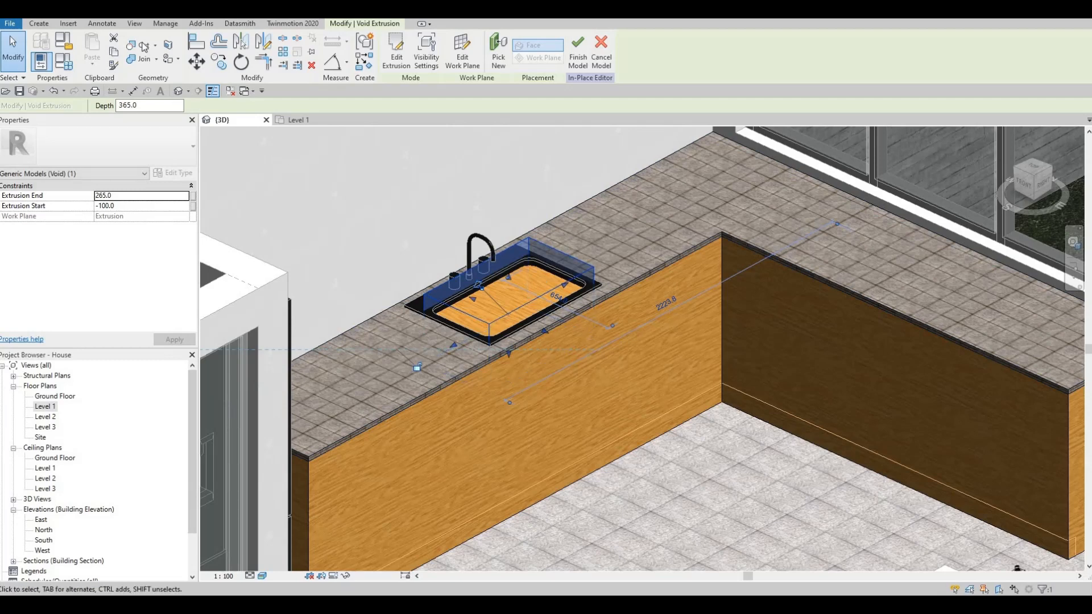
pyautogui.moveTo(508, 353); pyautogui.dragTo(534, 382)
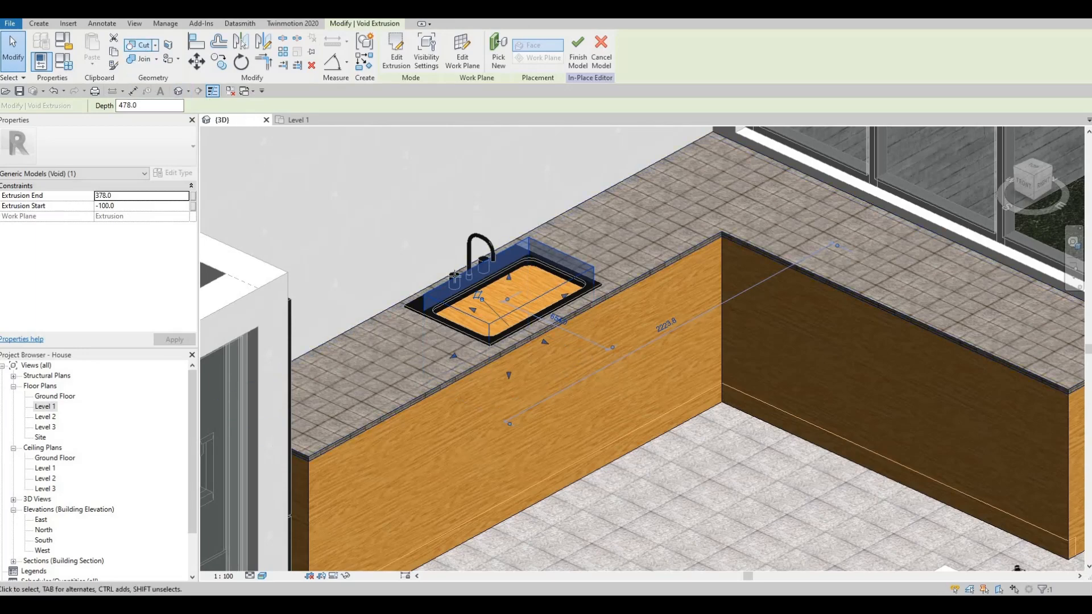
# Cut the wooden counter base with the sink void using Cut Geometry
pyautogui.click(140, 44)
pyautogui.scroll(3, 495, 295)
pyautogui.keyDown('shift'); pyautogui.moveTo(495, 296); pyautogui.dragTo(483, 371, button='middle'); pyautogui.keyUp('shift')
pyautogui.press('Escape')
# Inspect the sink opening, counter and refrigerator from several angles in the 3D view
pyautogui.scroll(5, 304, 389)
pyautogui.moveTo(304, 389); pyautogui.dragTo(360, 364, button='middle')
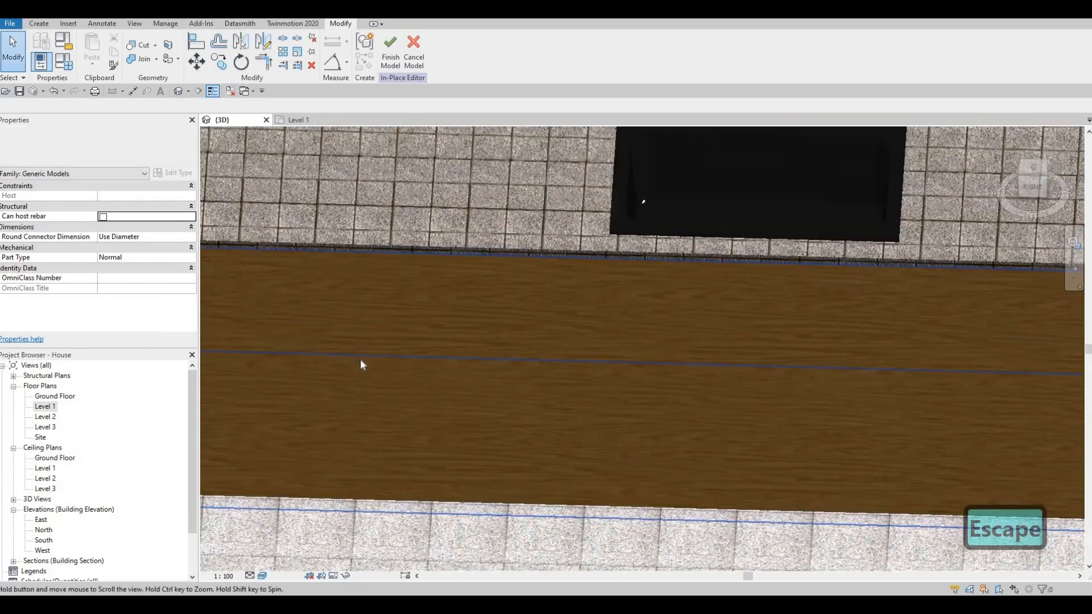
pyautogui.scroll(-5, 490, 340)
pyautogui.keyDown('shift'); pyautogui.moveTo(490, 340); pyautogui.dragTo(609, 344, button='middle'); pyautogui.keyUp('shift')
pyautogui.press('Escape')
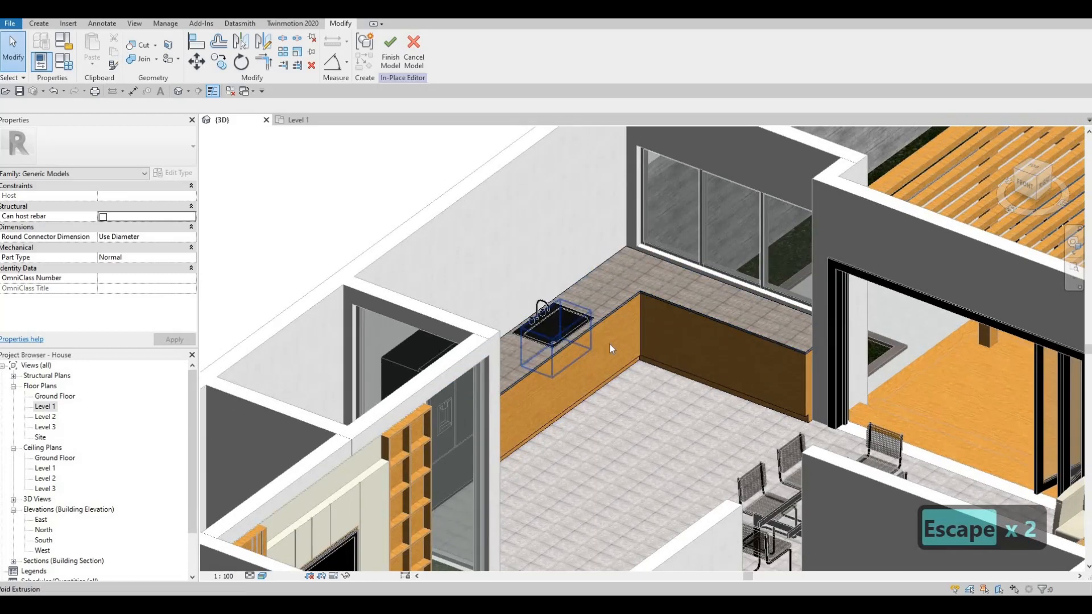
pyautogui.keyDown('shift'); pyautogui.moveTo(658, 404); pyautogui.dragTo(643, 355, button='middle'); pyautogui.keyUp('shift')
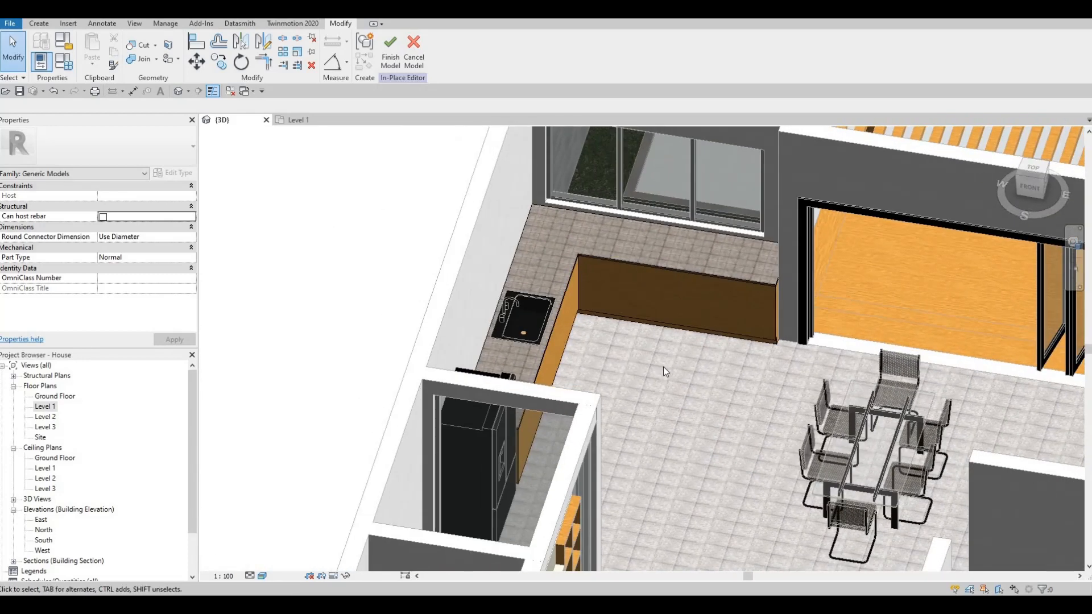
pyautogui.keyDown('shift'); pyautogui.moveTo(680, 348); pyautogui.dragTo(507, 324, button='middle'); pyautogui.keyUp('shift')
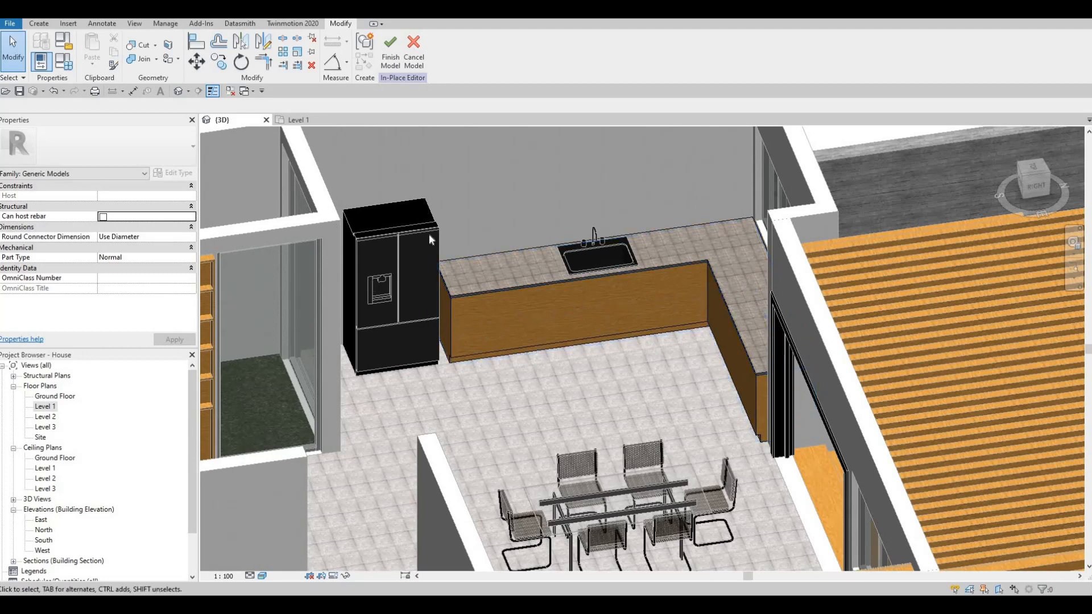
# Open the Section 1 view that looks towards the counter and refrigerator wall
pyautogui.click(292, 116)
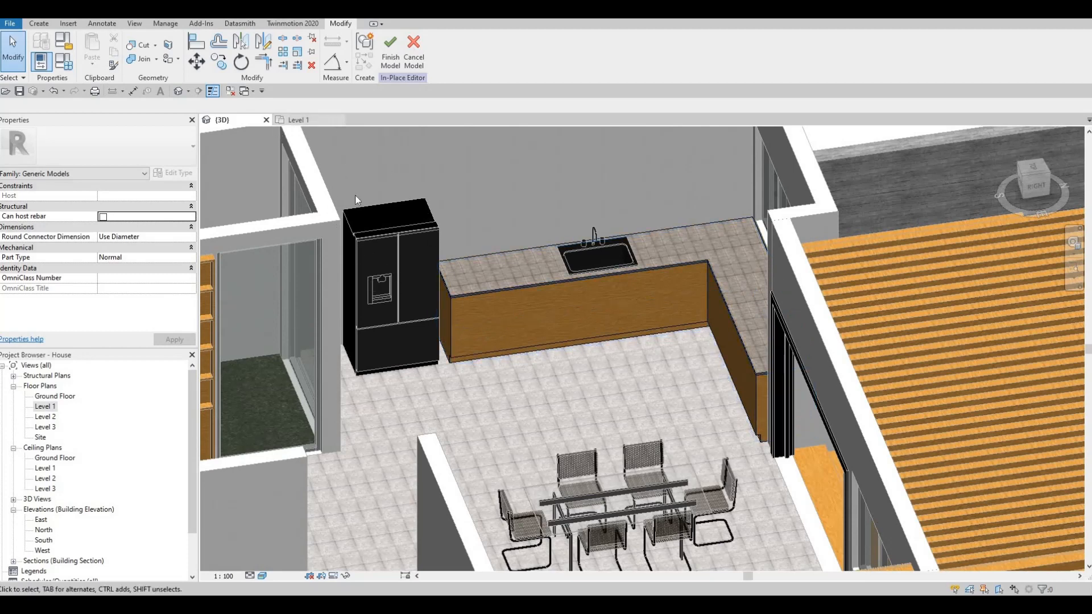
pyautogui.scroll(-5, 403, 266)
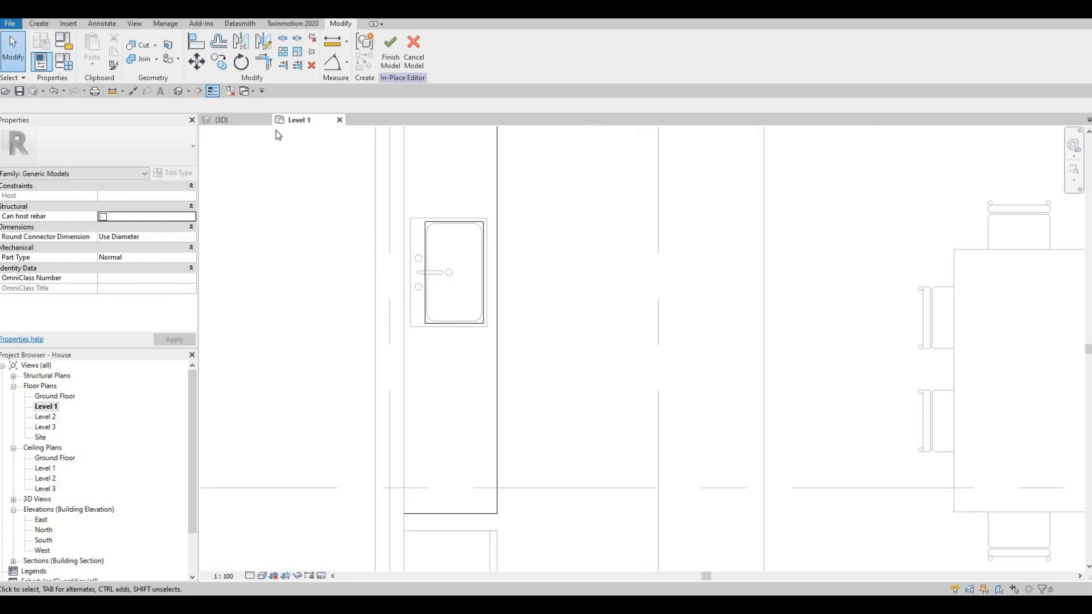
pyautogui.click(223, 119)
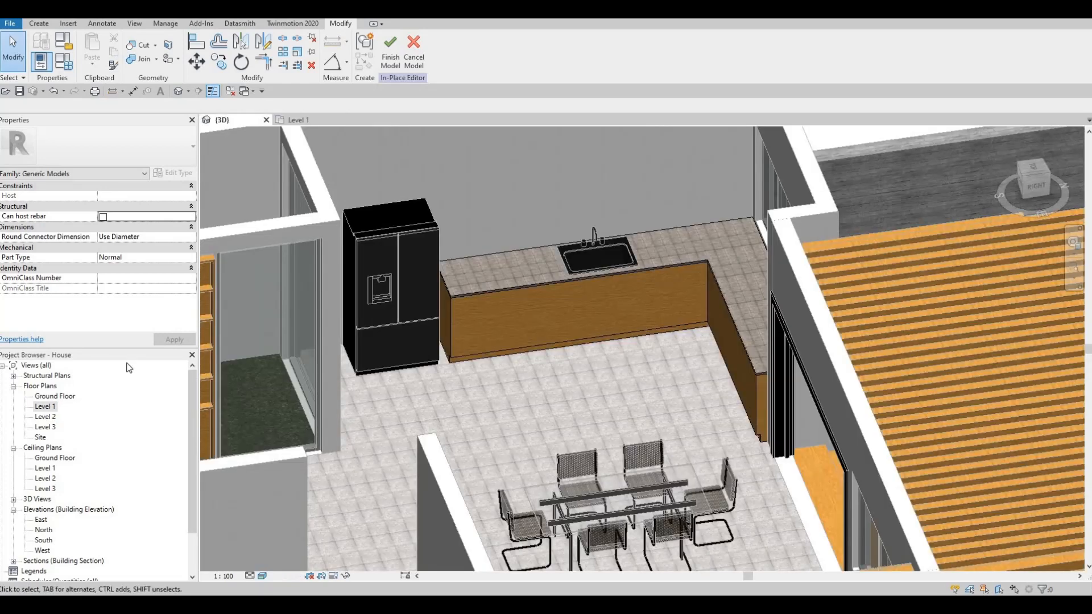
pyautogui.doubleClick(46, 407)
pyautogui.scroll(-5, 478, 356)
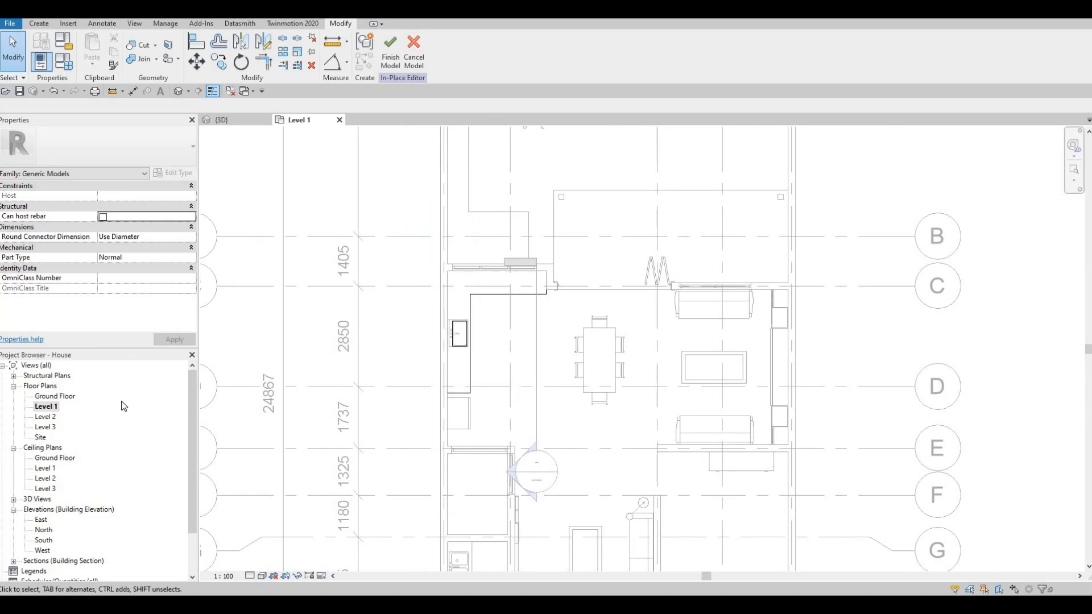
pyautogui.scroll(-2, 38, 484)
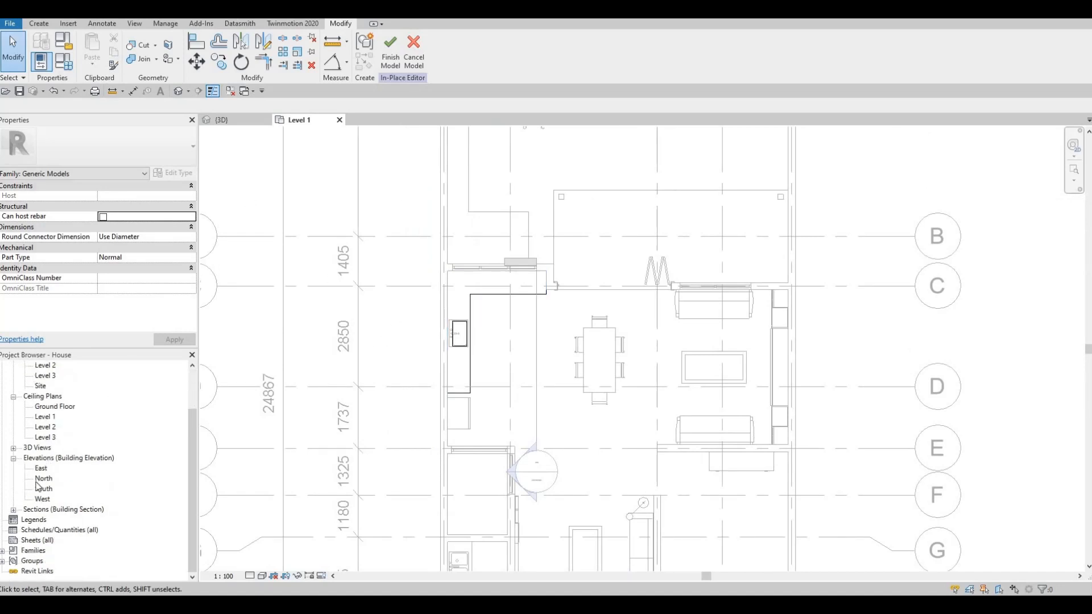
pyautogui.click(15, 510)
pyautogui.doubleClick(67, 516)
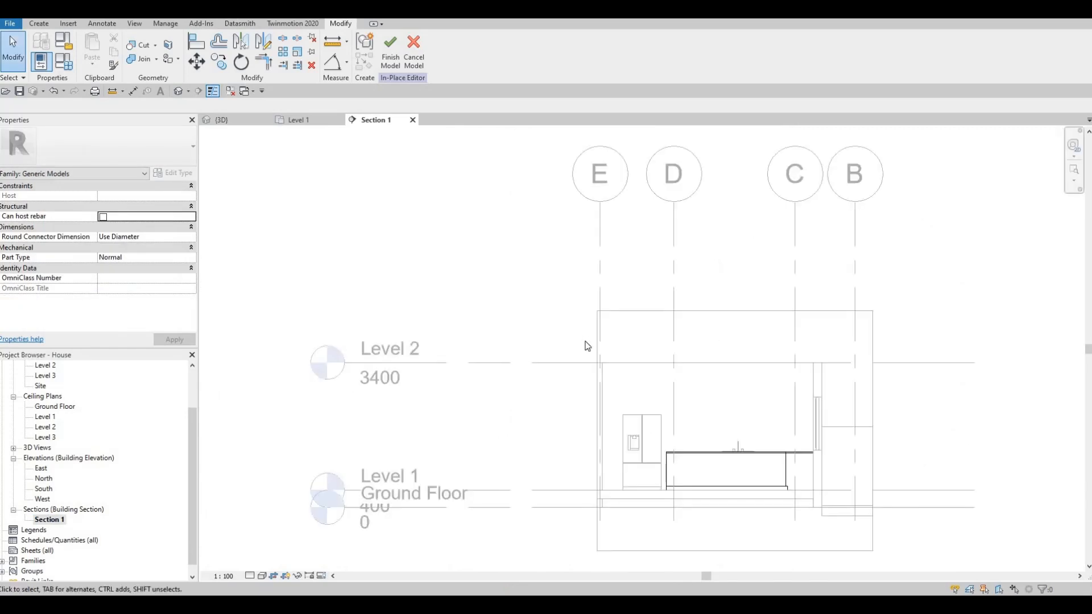
# Start a solid extrusion in Section 1 with the face of the exterior wall behind the counter as its work plane
pyautogui.press('Escape')
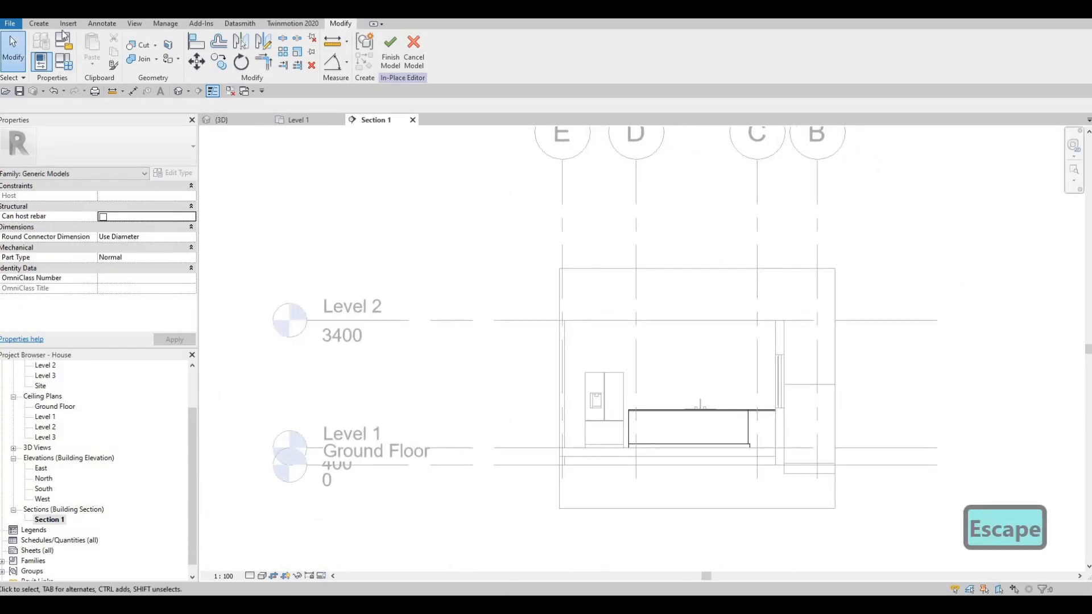
pyautogui.click(95, 60)
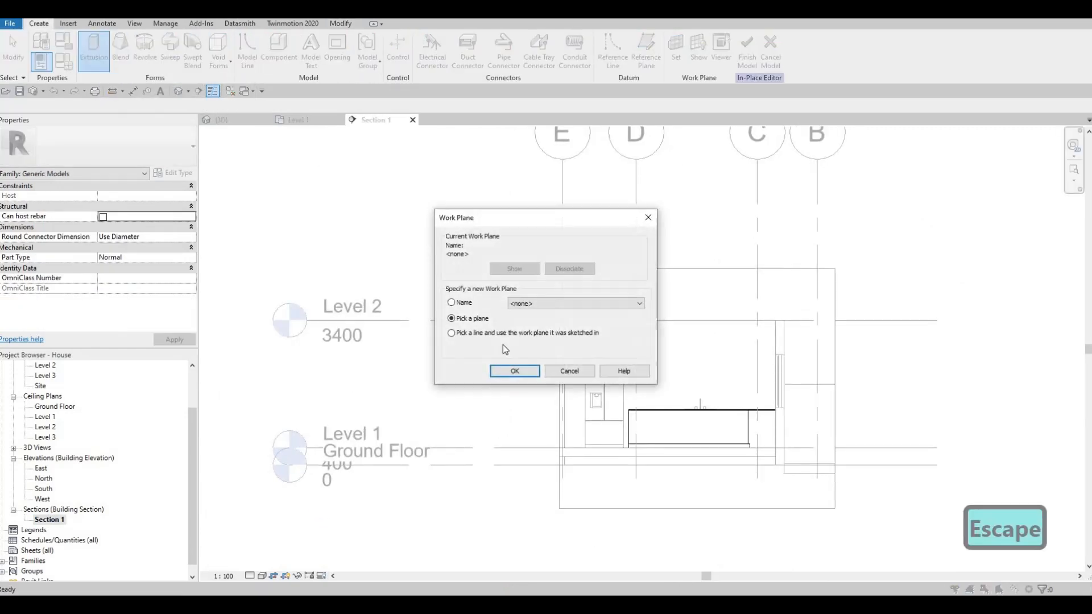
pyautogui.click(515, 369)
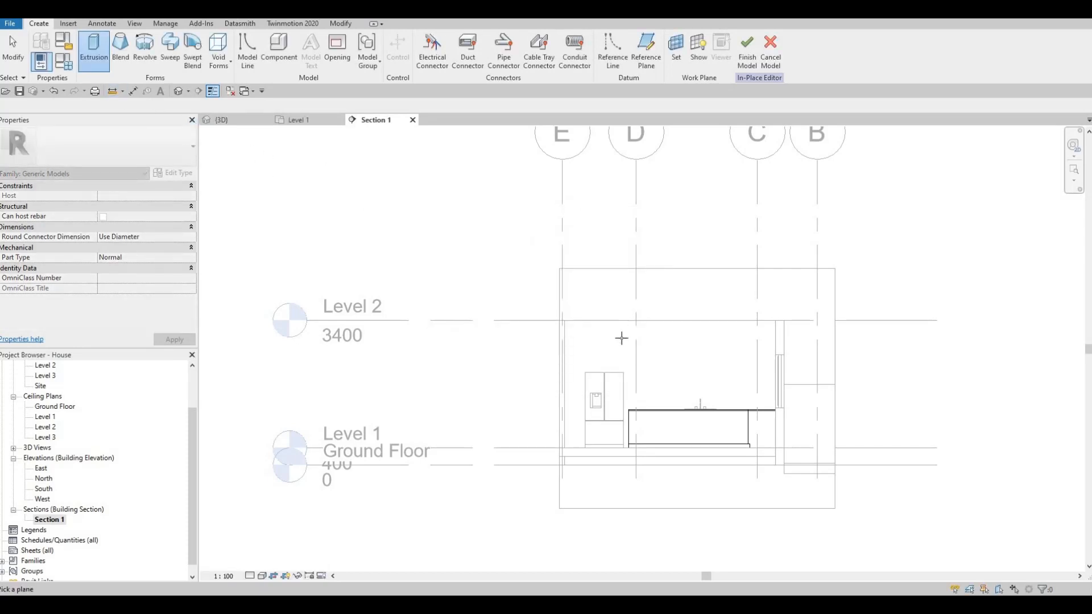
pyautogui.click(569, 352)
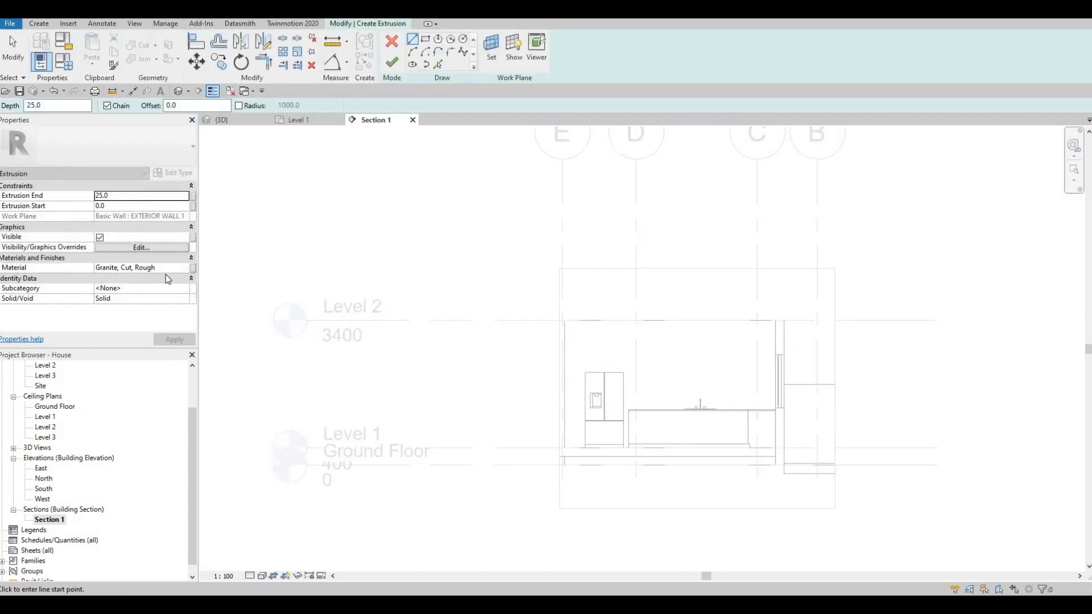
# Assign the Glulam 36c wood material to the new extrusion, replacing the rough granite
pyautogui.click(172, 270)
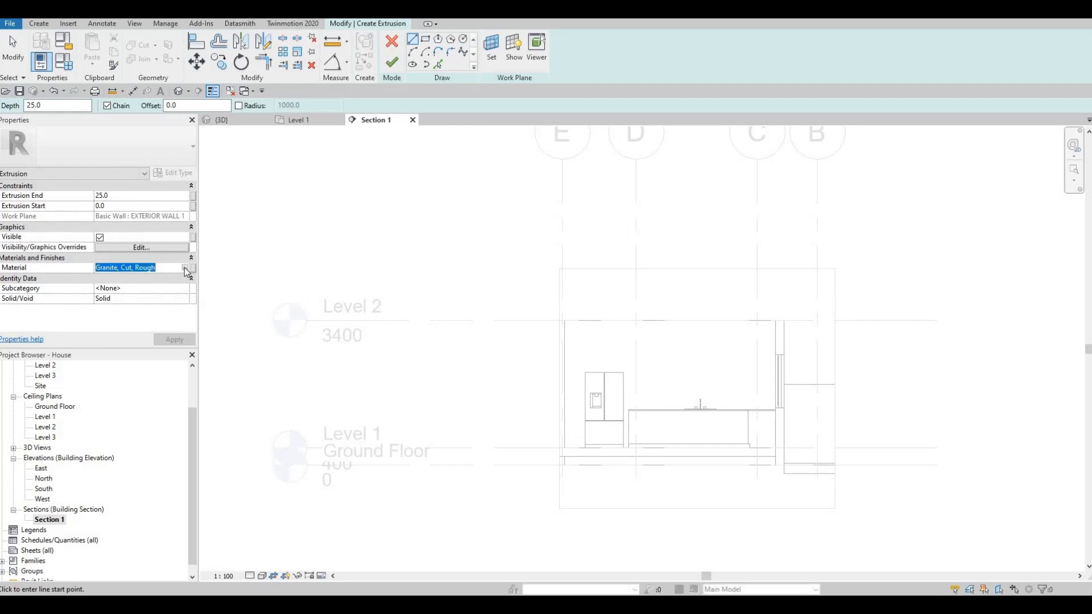
pyautogui.click(184, 268)
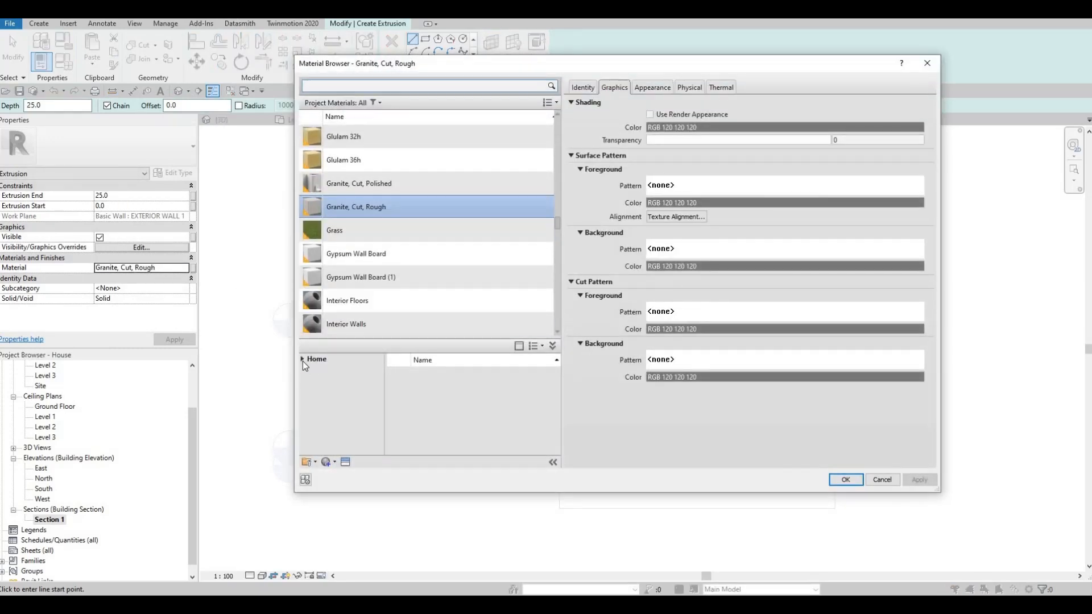
pyautogui.click(307, 380)
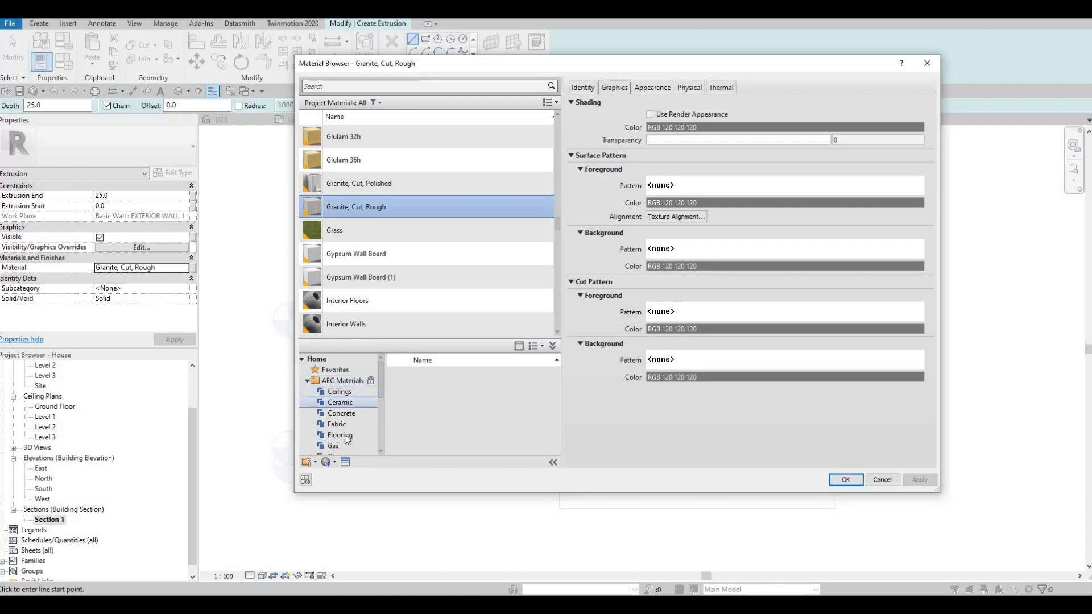
pyautogui.scroll(-3, 341, 438)
pyautogui.click(336, 446)
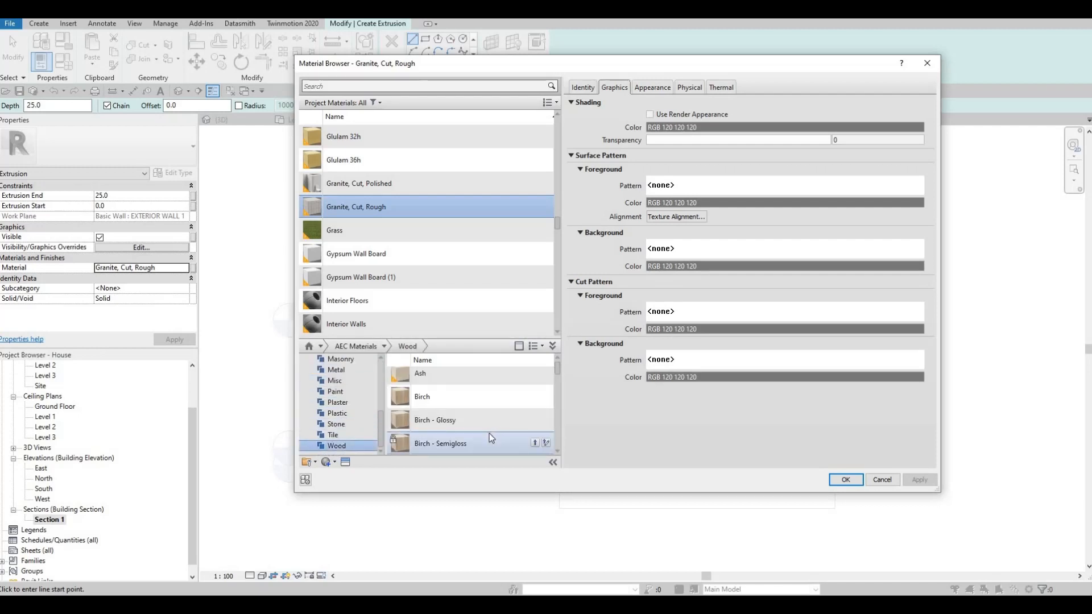
pyautogui.scroll(-5, 491, 437)
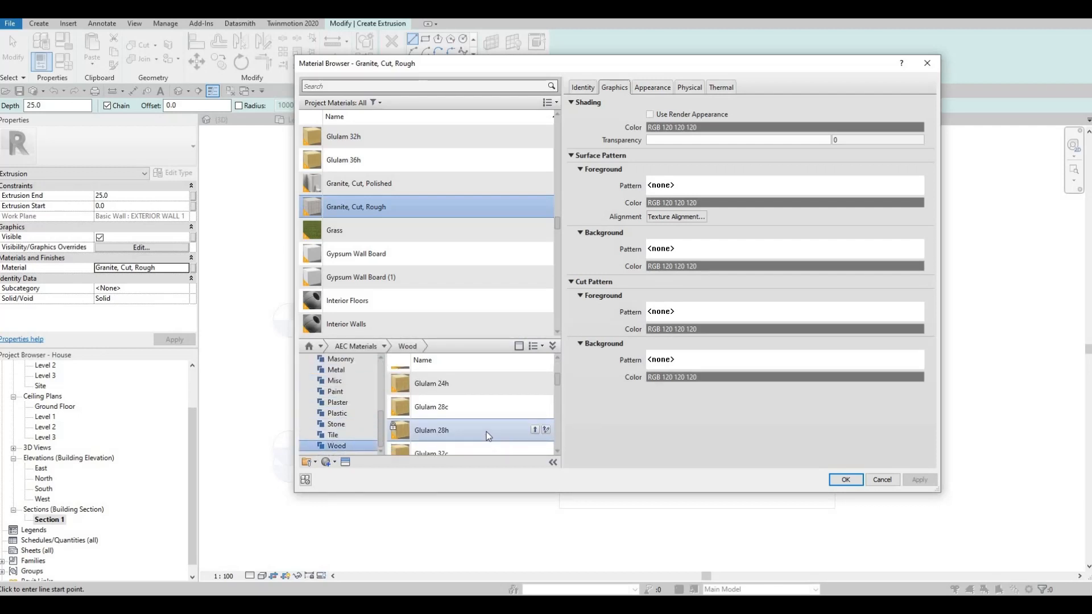
pyautogui.scroll(-2, 511, 423)
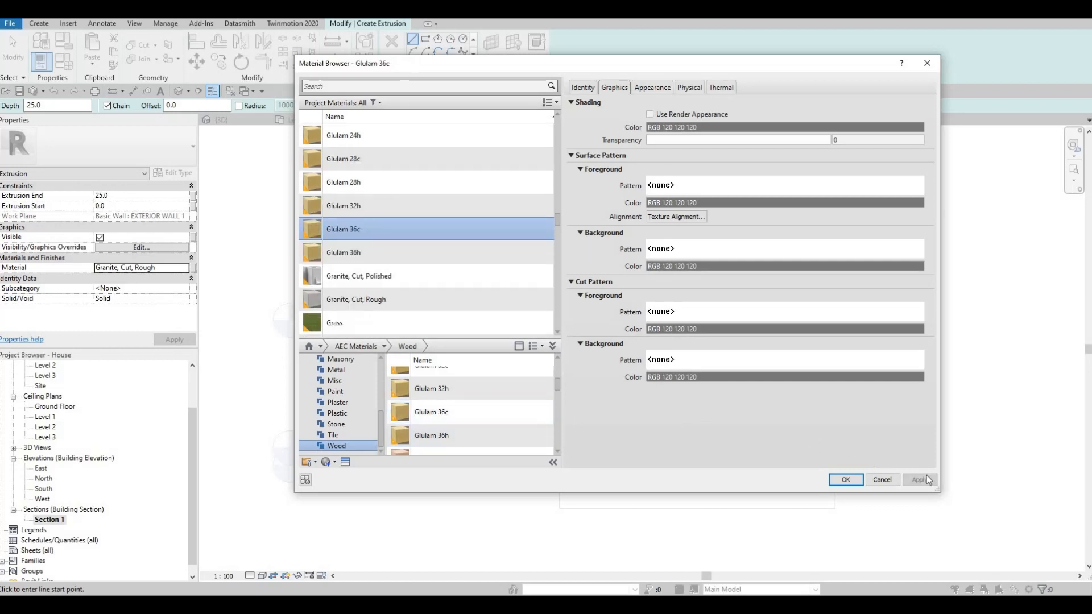
pyautogui.click(846, 479)
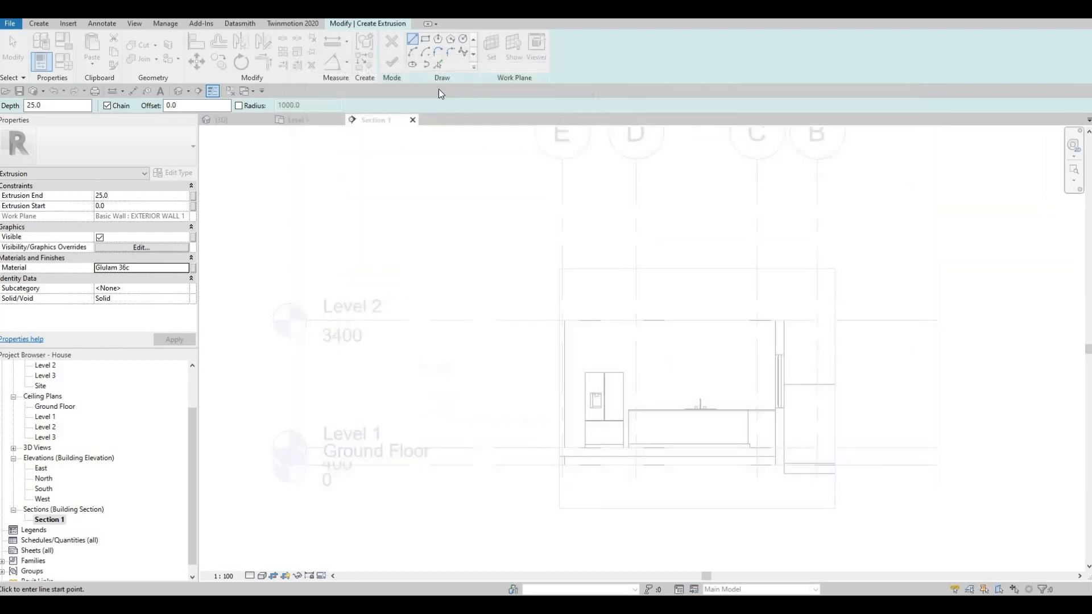
# Sketch a rectangle for the extrusion that traces the refrigerator's outline from its bottom corner to the opposite top corner
pyautogui.scroll(2, 564, 480)
pyautogui.click(557, 489)
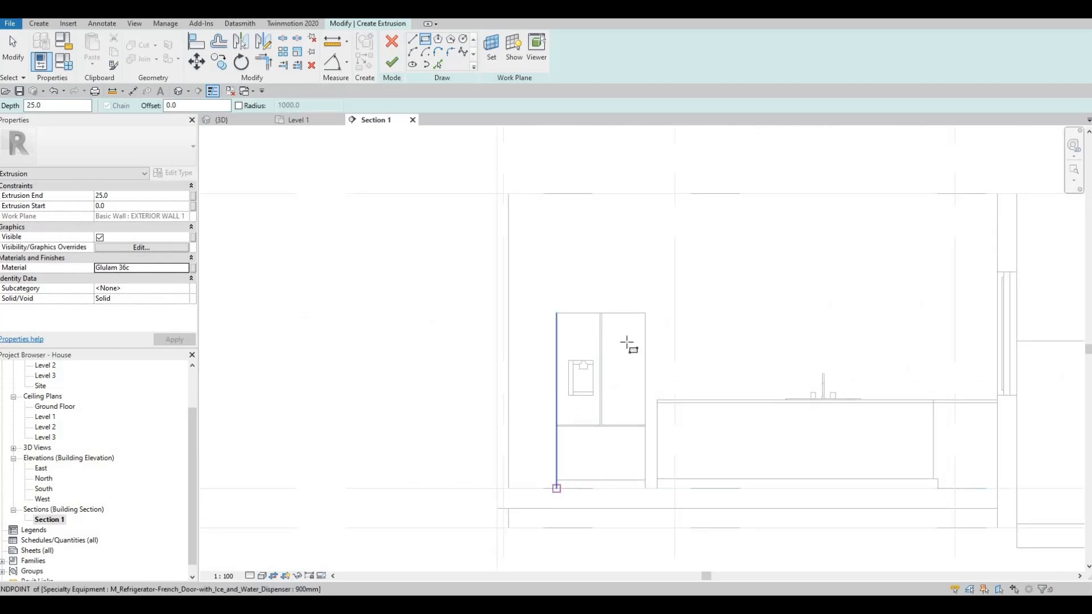
pyautogui.click(645, 313)
pyautogui.press('Escape')
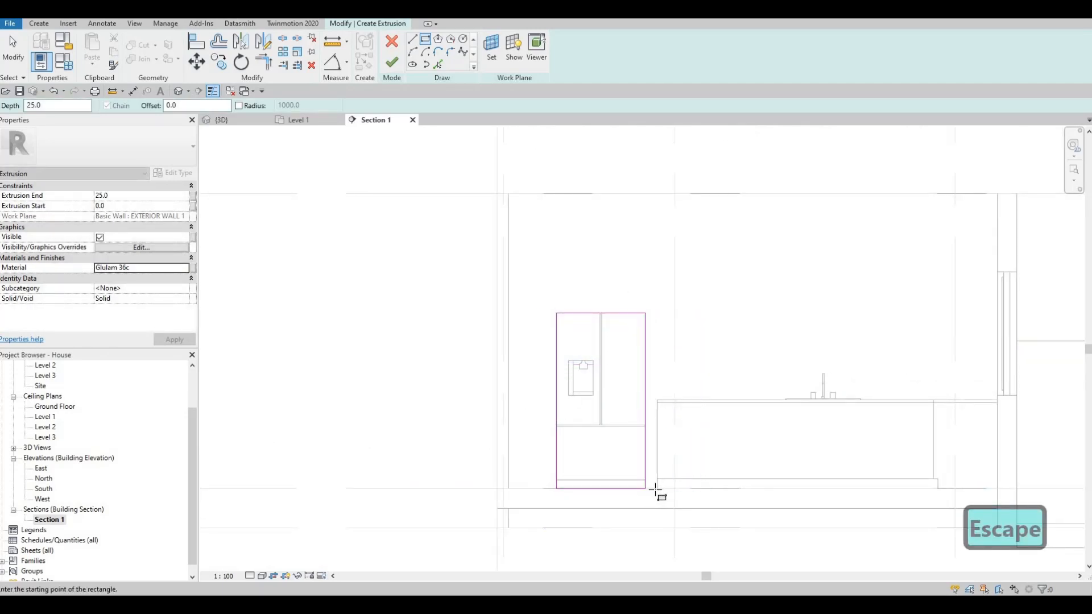
# Sketch an outer rectangle around the refrigerator, about 1186 mm wide and 2800 mm high, ending at the counter's edge
pyautogui.click(657, 488)
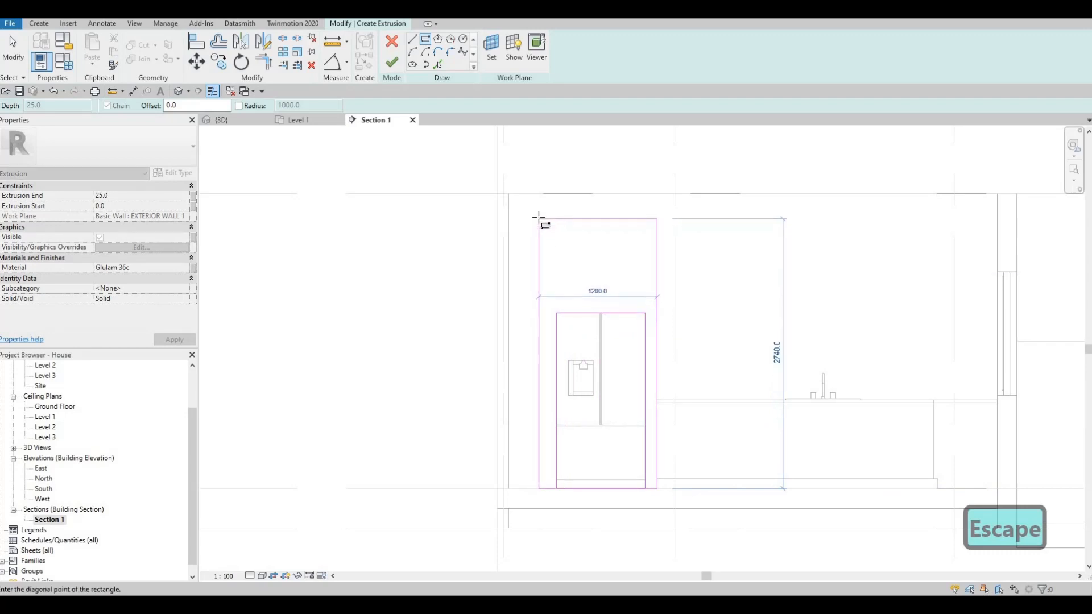
pyautogui.click(540, 213)
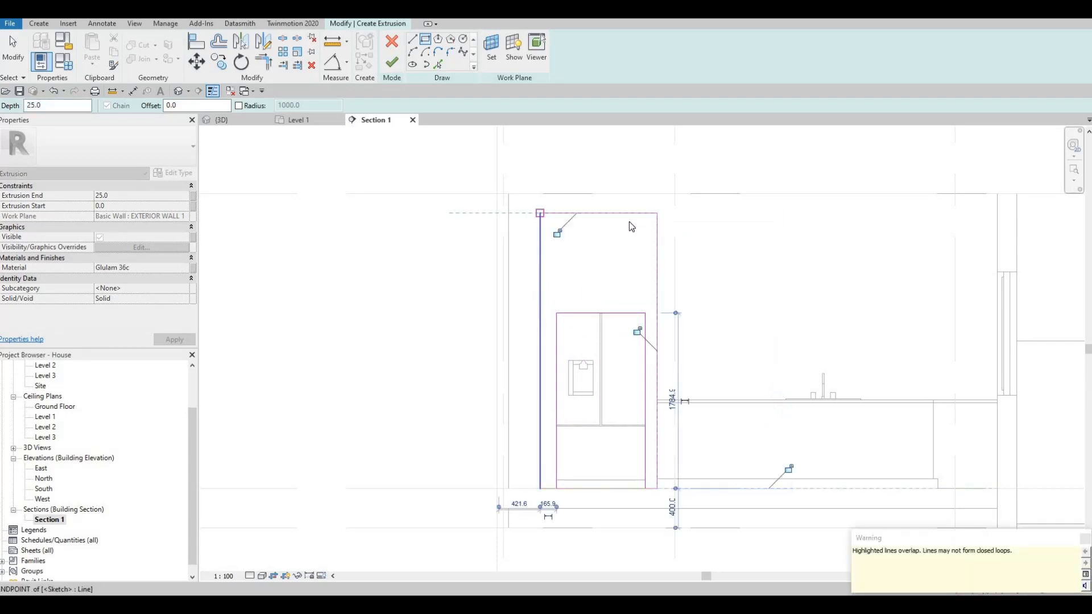
pyautogui.press('Escape')
pyautogui.click(615, 213)
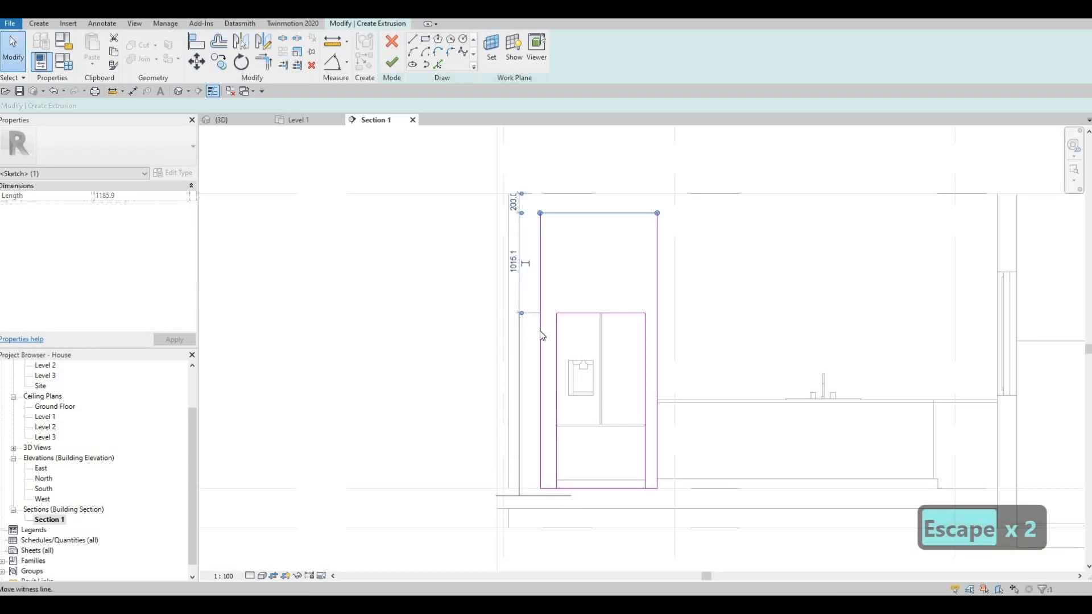
pyautogui.moveTo(541, 332); pyautogui.dragTo(521, 488)
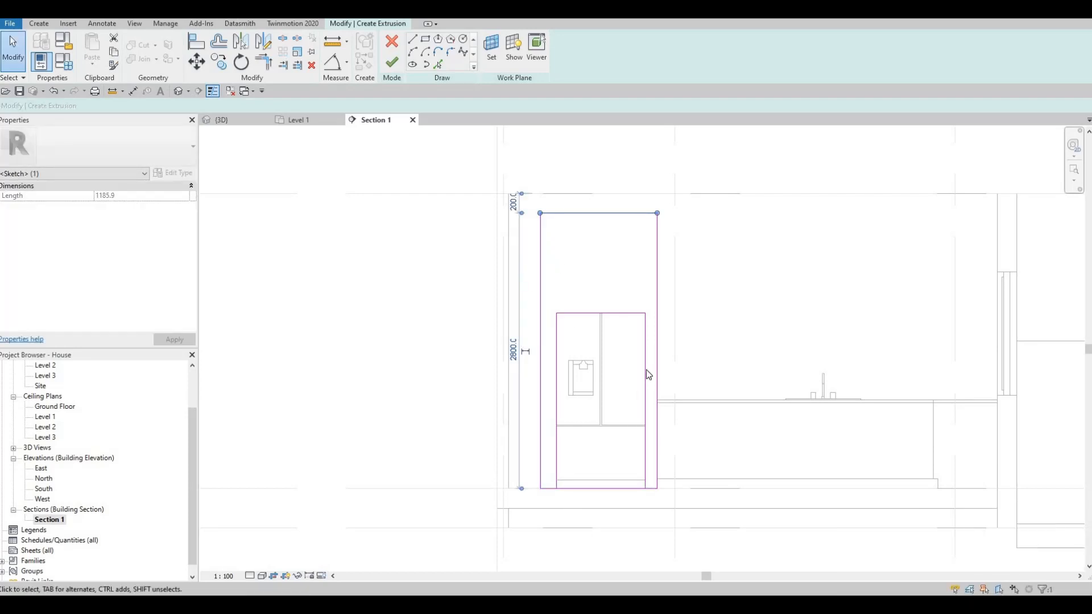
pyautogui.press('Escape')
pyautogui.press('Escape')
pyautogui.press('Escape')
# Delete the outer rectangle's bottom line and stretch the inner bottom line's ends to the two outer corners
pyautogui.scroll(2, 628, 394)
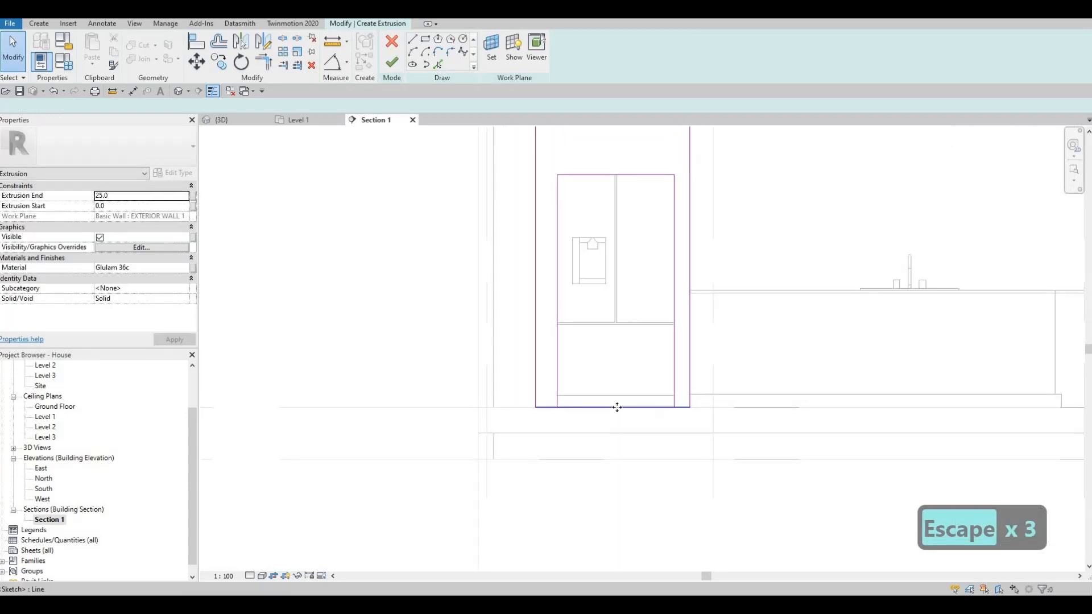
pyautogui.click(617, 407)
pyautogui.press('Delete')
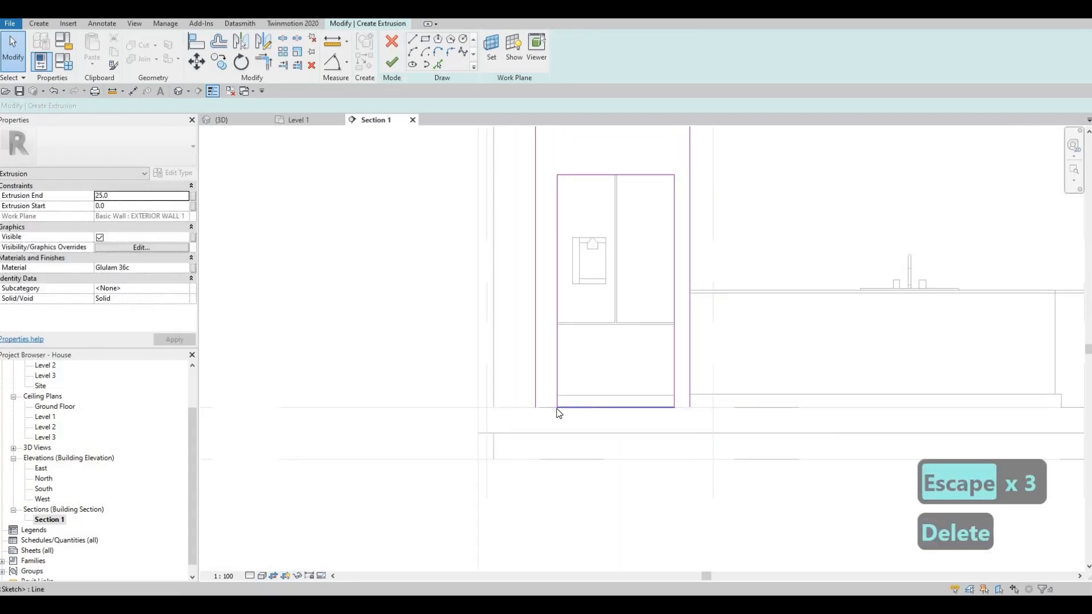
pyautogui.click(555, 407)
pyautogui.moveTo(534, 409); pyautogui.dragTo(535, 407)
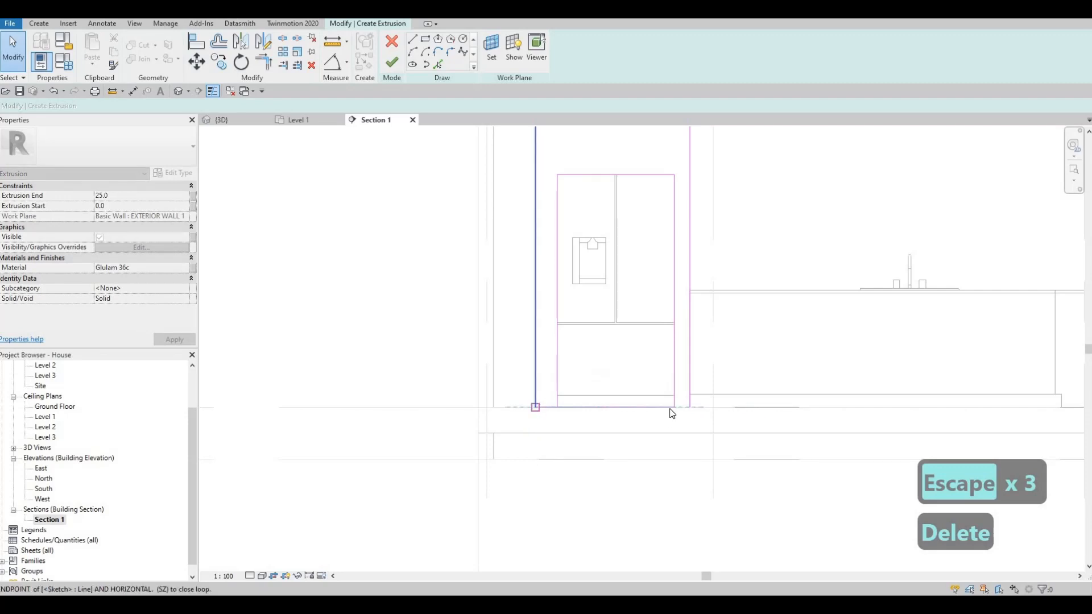
pyautogui.moveTo(689, 408); pyautogui.dragTo(689, 407)
pyautogui.press('Escape')
pyautogui.press('Escape')
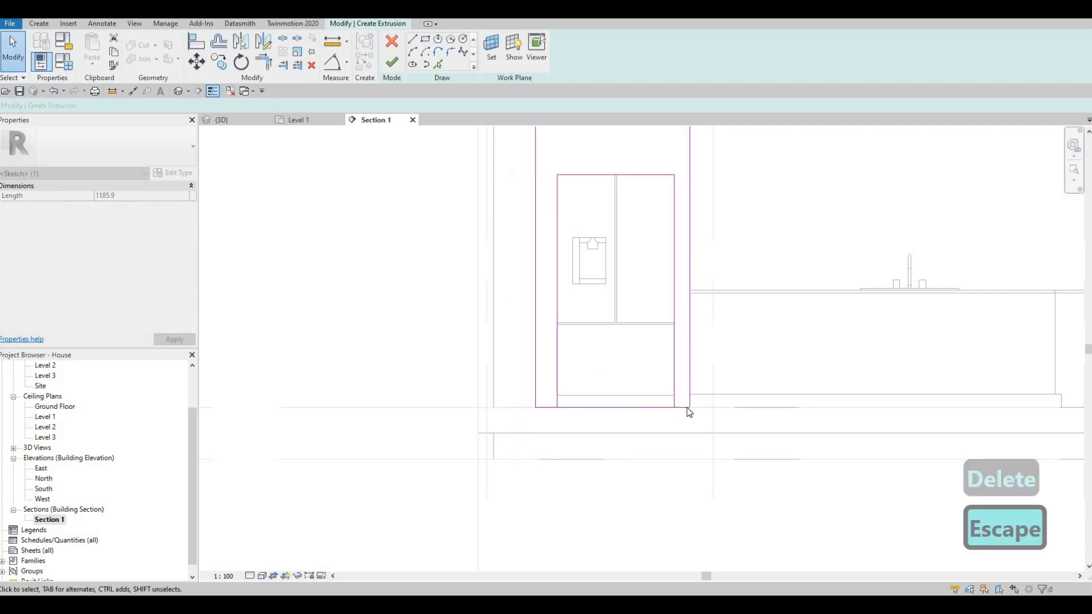
# Split the bottom sketch line beneath the refrigerator near its midpoint
pyautogui.press('s')
pyautogui.press('l')
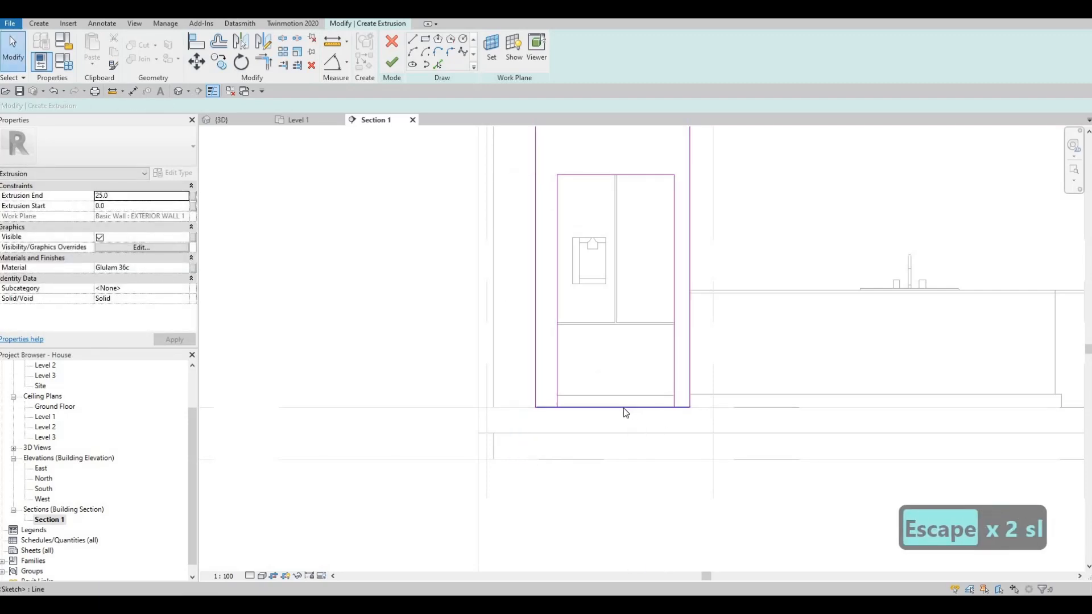
pyautogui.press('Escape')
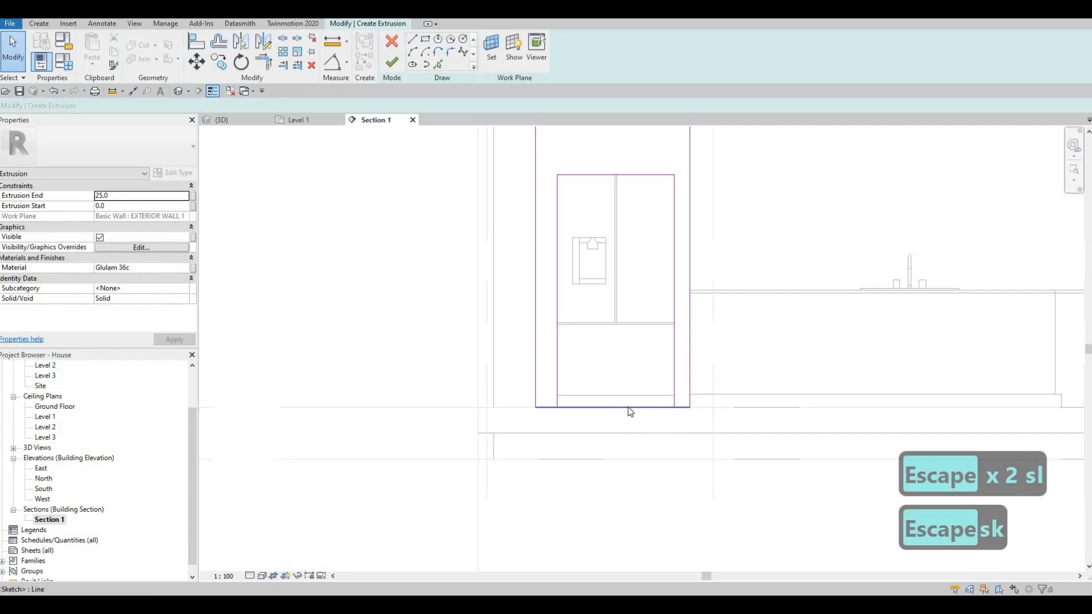
pyautogui.press('Escape')
pyautogui.press('Escape')
pyautogui.press('s')
pyautogui.press('l')
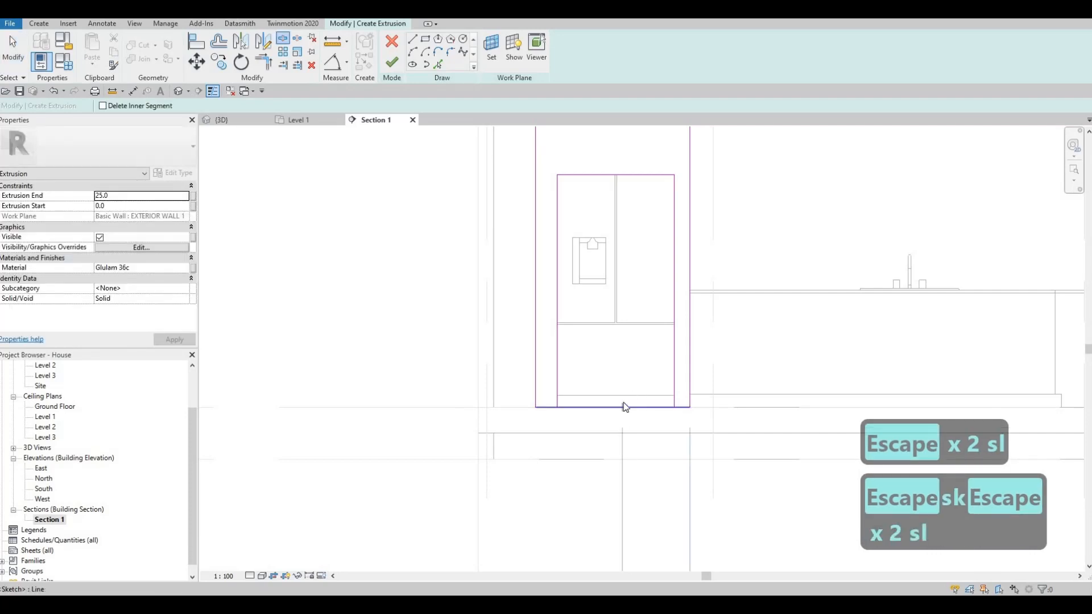
pyautogui.press('Escape')
pyautogui.press('Escape')
# Trim both halves of the bottom line to the inner vertical lines, leaving an inverted-U profile around the refrigerator
pyautogui.press('t')
pyautogui.press('r')
pyautogui.press('t')
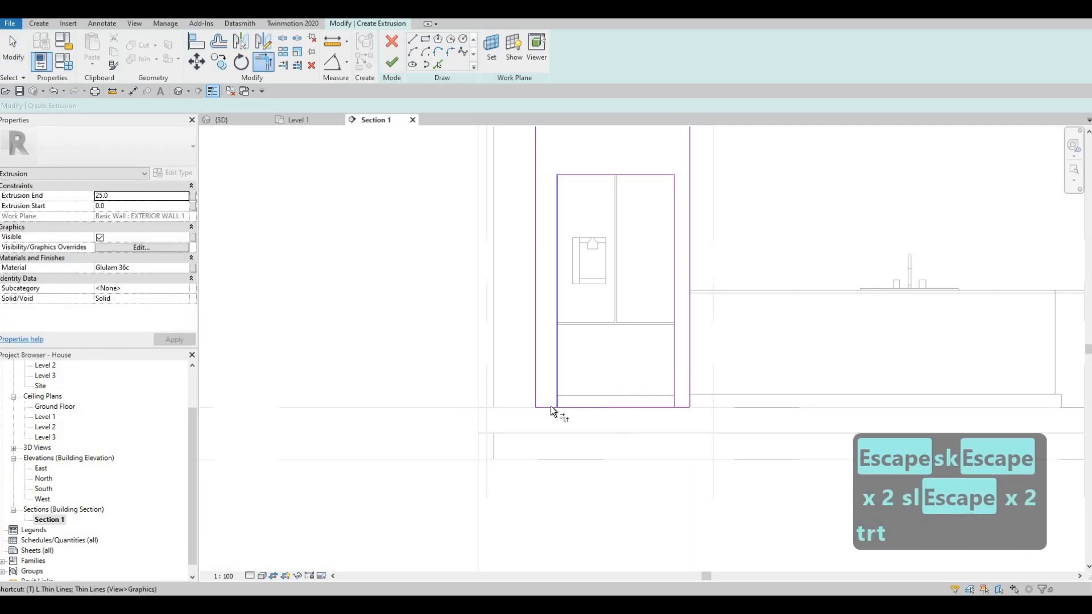
pyautogui.click(550, 406)
pyautogui.click(675, 397)
pyautogui.click(683, 406)
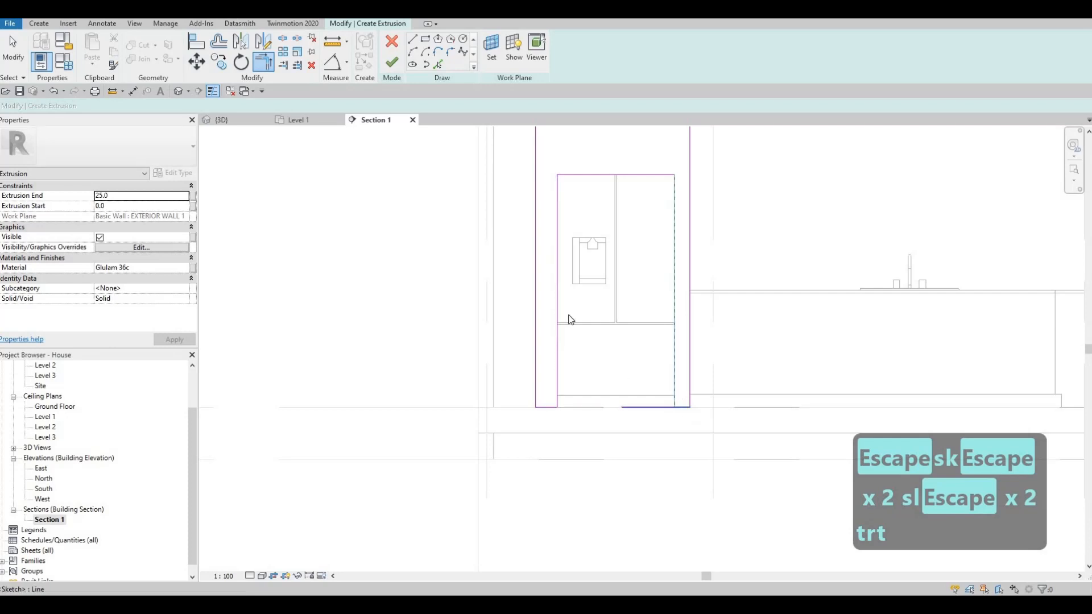
pyautogui.press('Escape')
pyautogui.press('Escape')
# Nudge the profile's outer vertical line on the side away from the counter three steps inward and finish the sketch
pyautogui.click(535, 270)
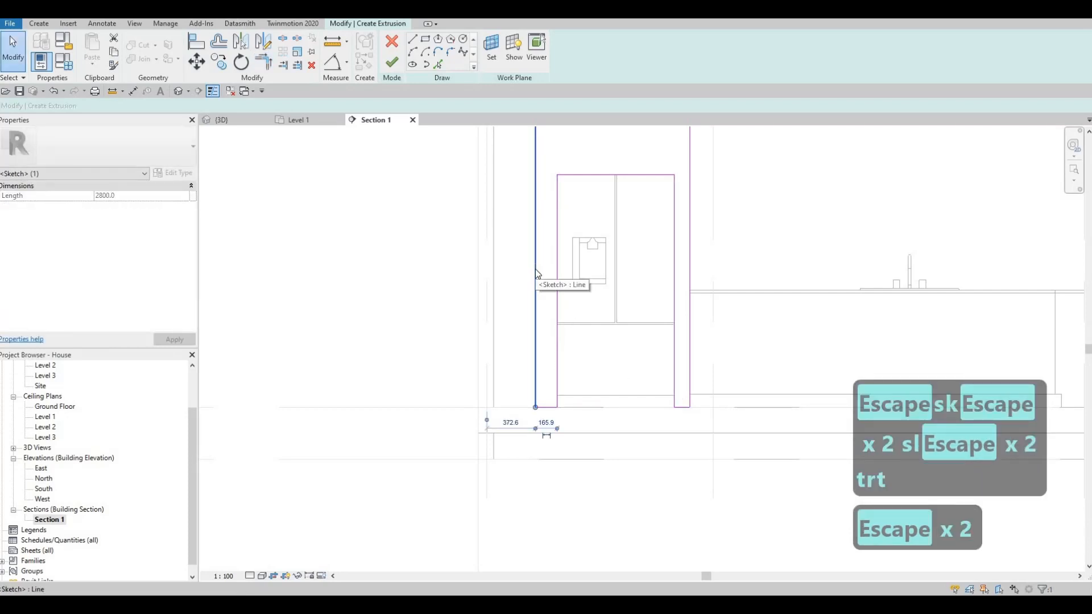
pyautogui.press('Right')
pyautogui.press('Right')
pyautogui.press('Right')
pyautogui.press('Escape')
pyautogui.press('Escape')
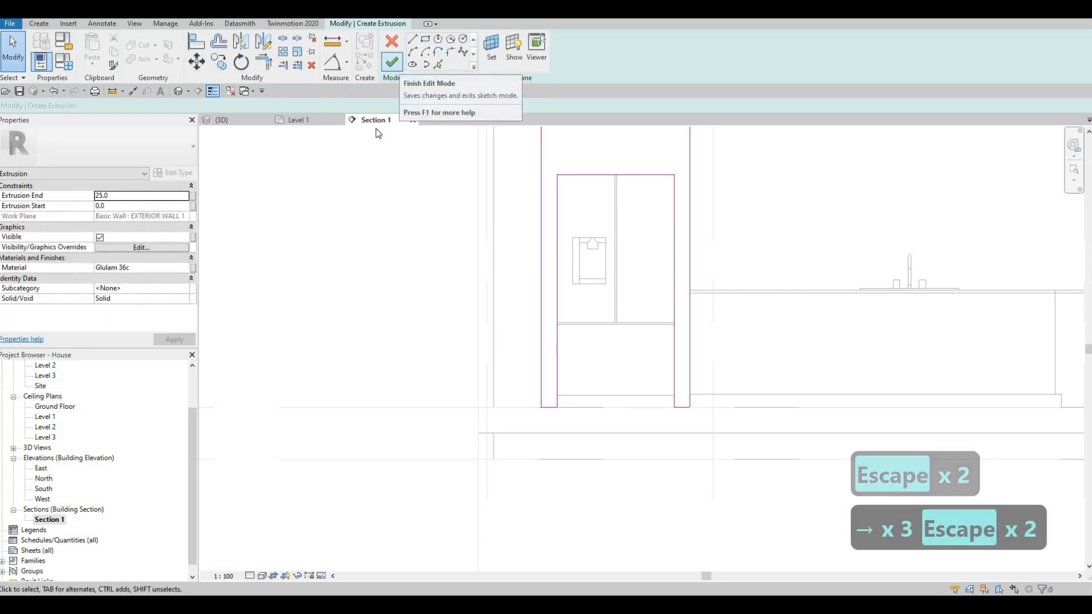
pyautogui.click(398, 67)
# Pull the extrusion's front face out in the 3D view so the surround encloses the refrigerator up to the counter front
pyautogui.click(232, 120)
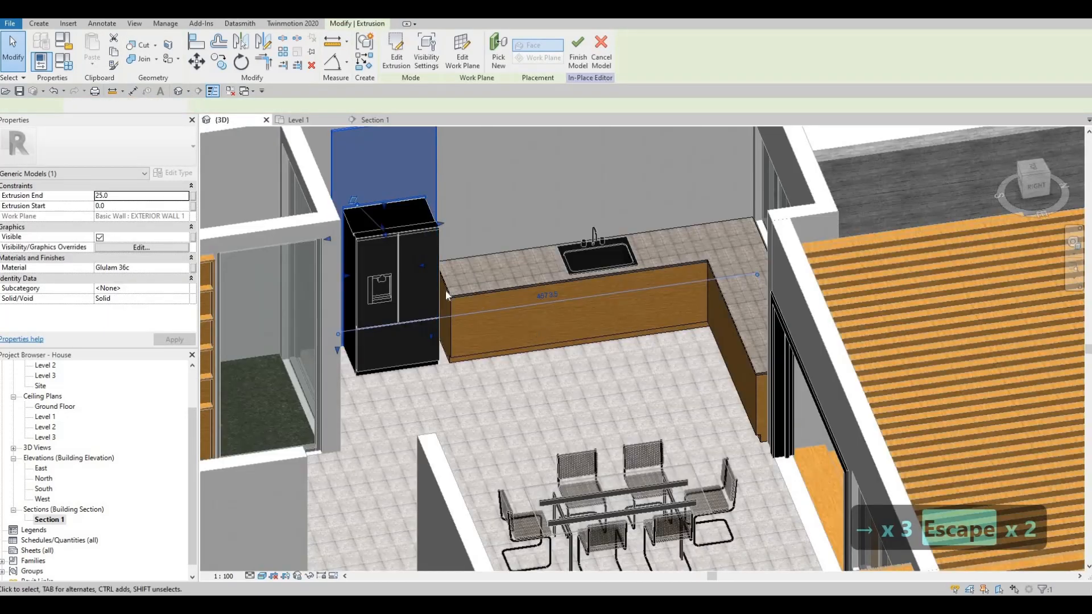
pyautogui.keyDown('shift'); pyautogui.moveTo(445, 289); pyautogui.dragTo(384, 236, button='middle'); pyautogui.keyUp('shift')
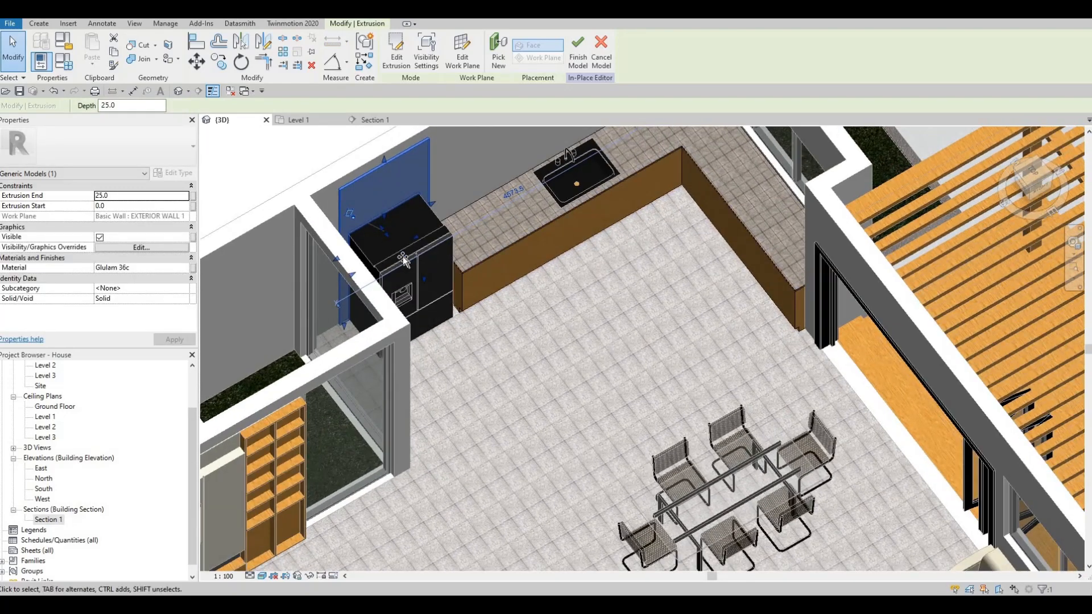
pyautogui.moveTo(416, 272); pyautogui.dragTo(436, 287)
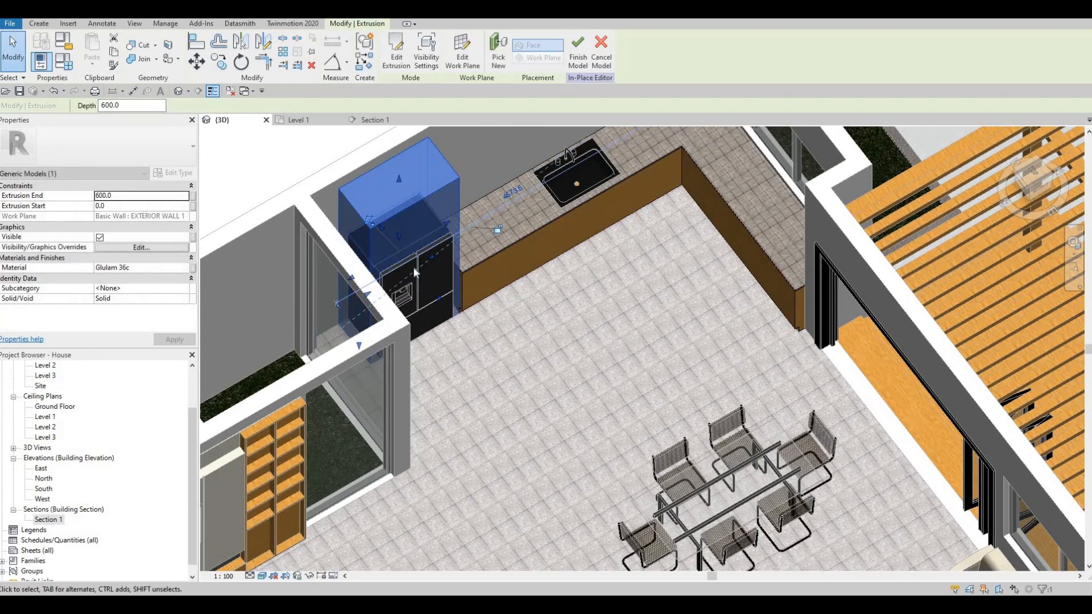
pyautogui.scroll(1, 418, 272)
pyautogui.moveTo(419, 275); pyautogui.dragTo(456, 288)
pyautogui.press('Escape')
# Inspect how the refrigerator surround lines up with the refrigerator and counter in the 3D and Level 1 views
pyautogui.scroll(3, 485, 301)
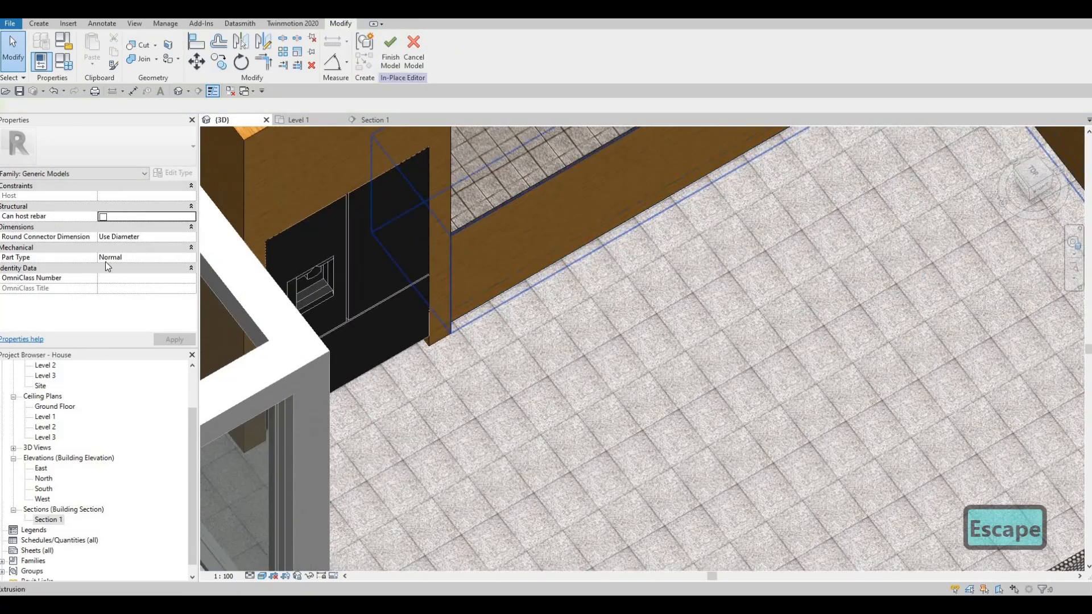
pyautogui.scroll(-2, 510, 252)
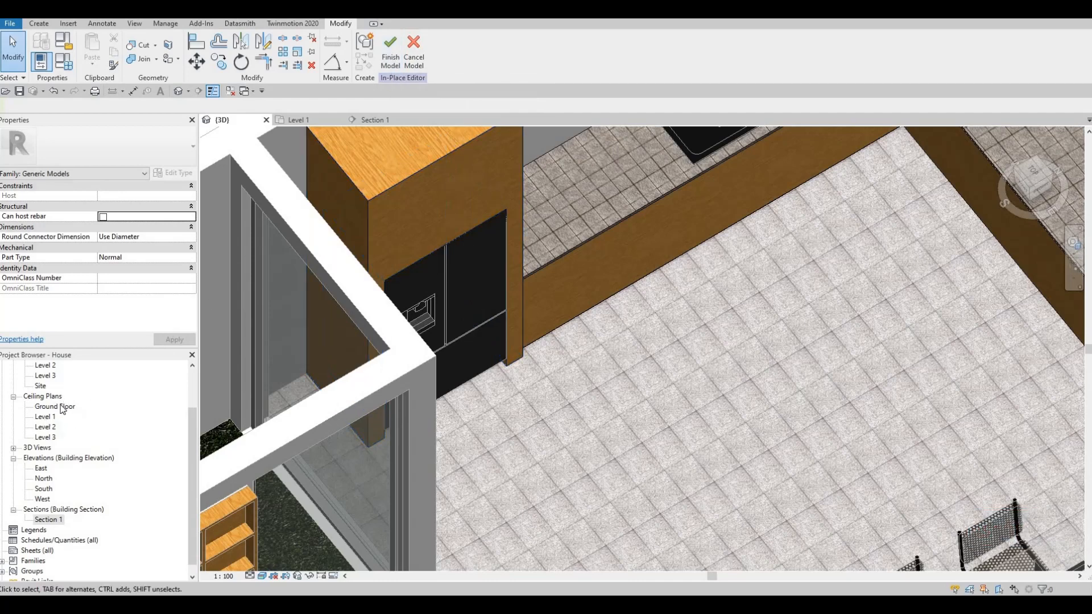
pyautogui.scroll(3, 63, 408)
pyautogui.click(298, 121)
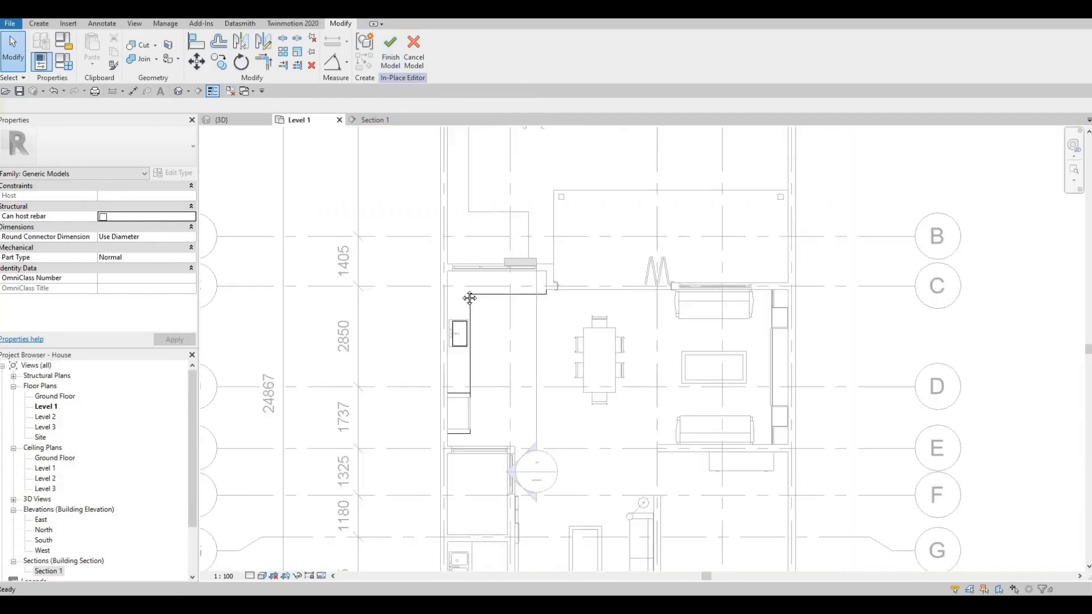
pyautogui.press('Escape')
pyautogui.scroll(5, 510, 417)
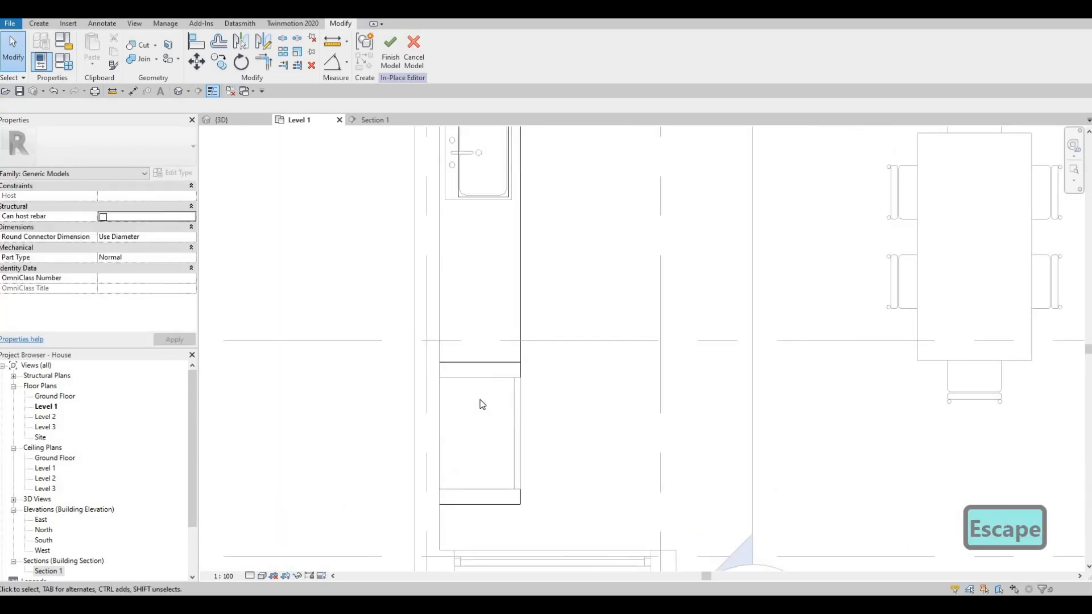
pyautogui.scroll(-3, 501, 397)
pyautogui.moveTo(393, 274); pyautogui.dragTo(390, 288, button='middle')
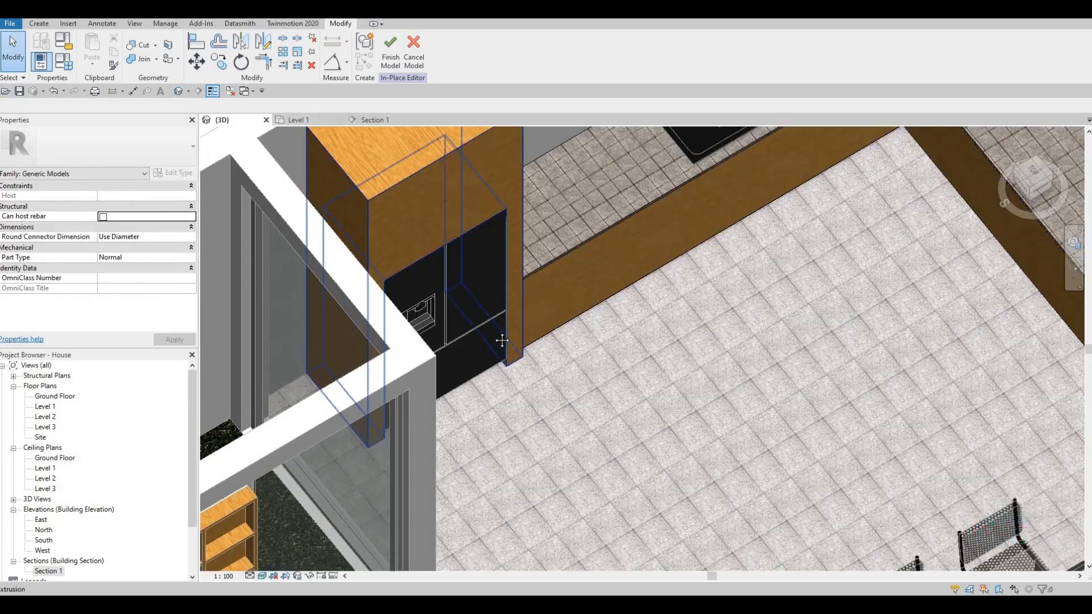
pyautogui.moveTo(646, 274); pyautogui.dragTo(602, 347, button='middle')
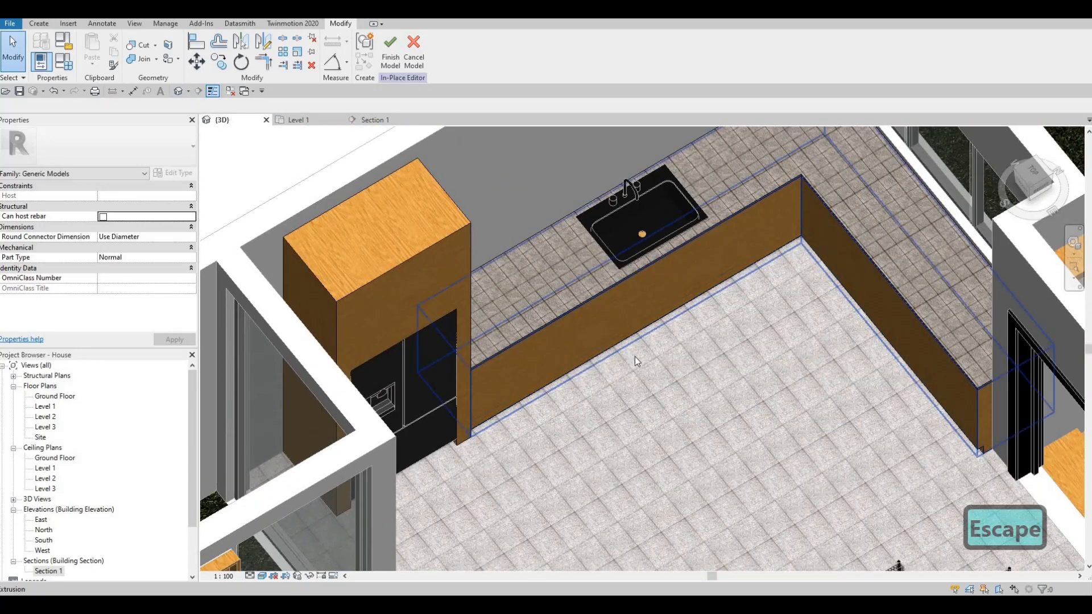
pyautogui.keyDown('shift'); pyautogui.moveTo(709, 297); pyautogui.dragTo(551, 404, button='middle'); pyautogui.keyUp('shift')
# Copy the counter base extrusion's material name, Glulam 28c, and switch to the Section 1 view with nothing selected
pyautogui.click(551, 405)
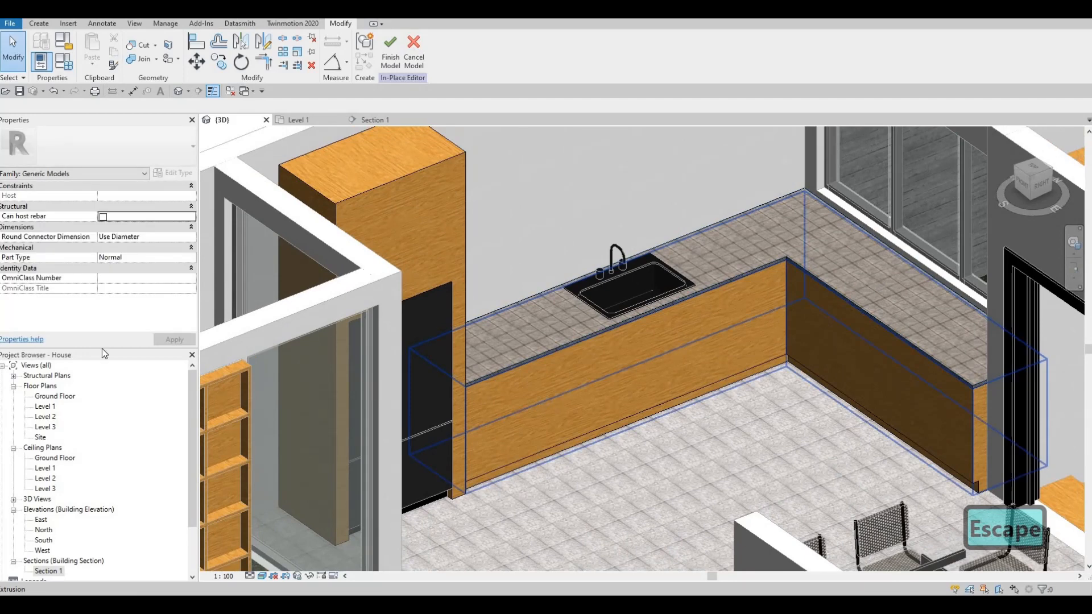
pyautogui.click(138, 267)
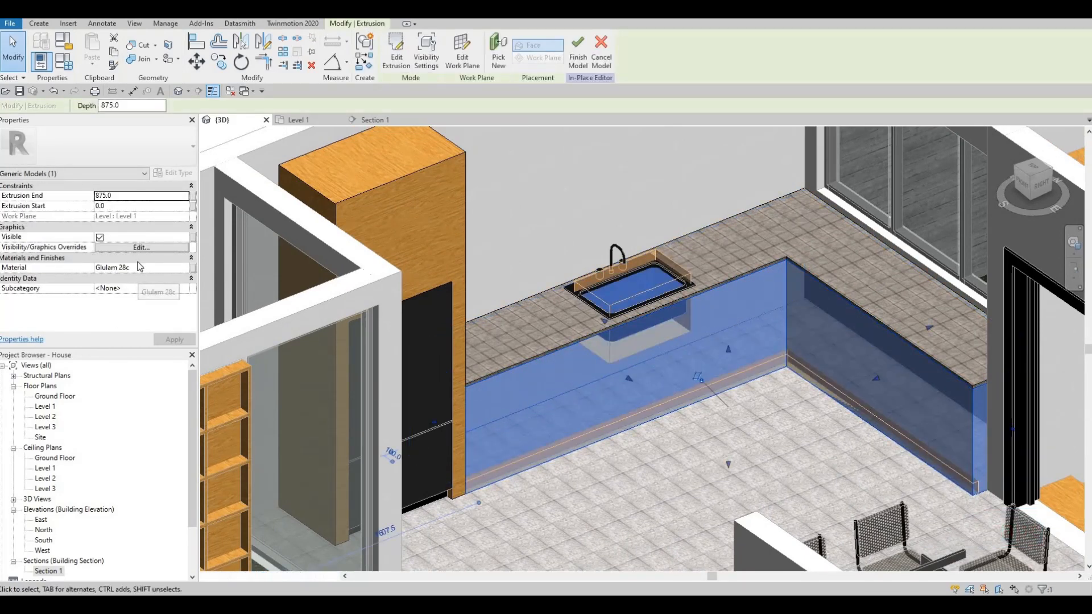
pyautogui.hotkey('ctrl', 'c')
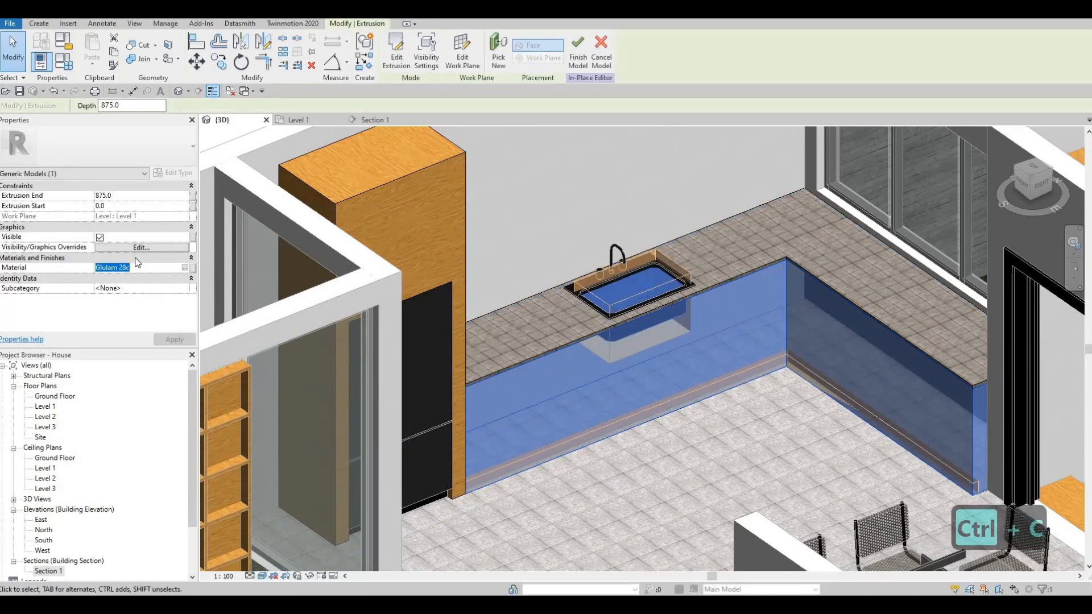
pyautogui.press('Escape')
pyautogui.press('Escape')
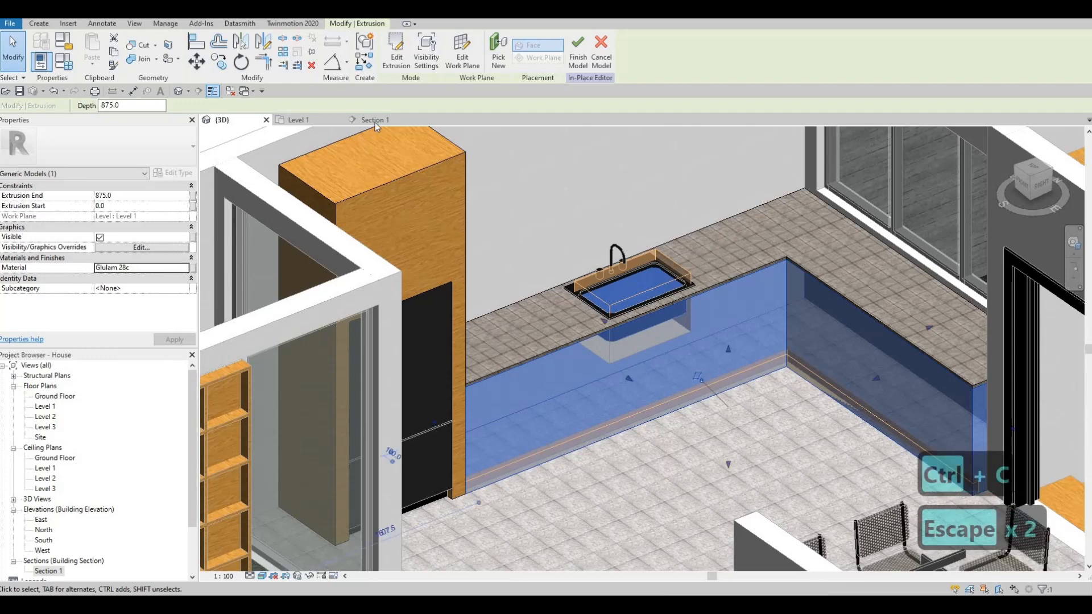
pyautogui.hotkey('ctrl', 'Tab')
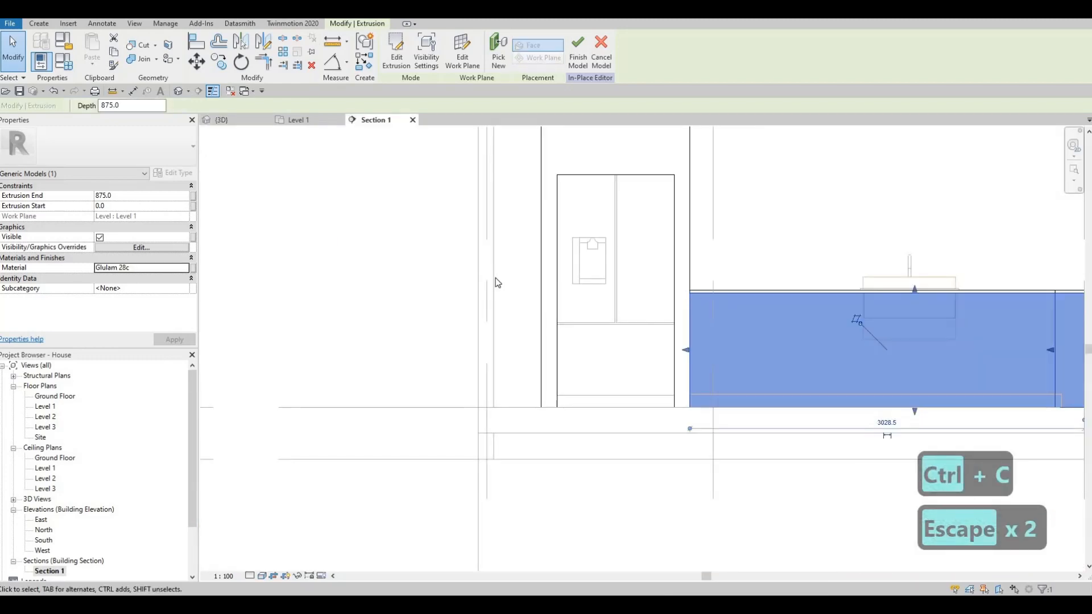
pyautogui.press('Escape')
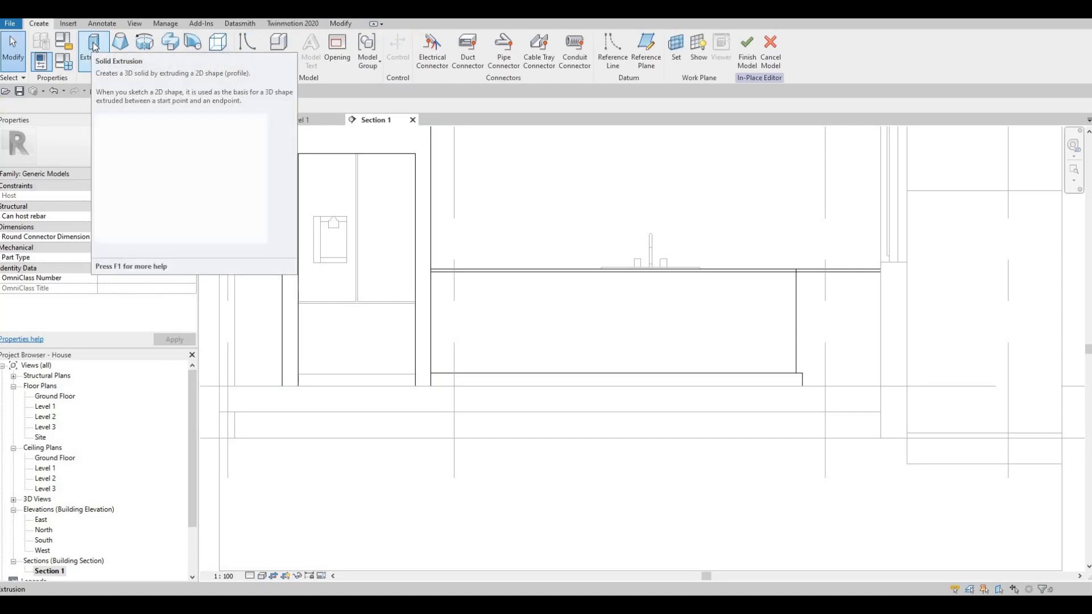
# Start a solid extrusion in Section 1 on a picked plane of the existing extrusion, with the extrusion end set to 10
pyautogui.click(95, 47)
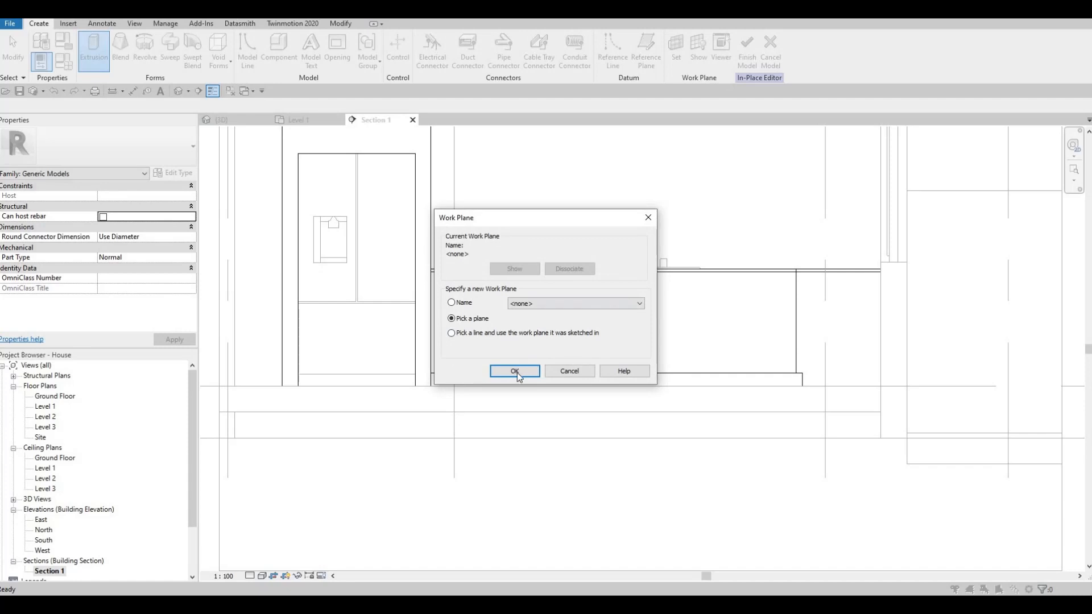
pyautogui.click(515, 371)
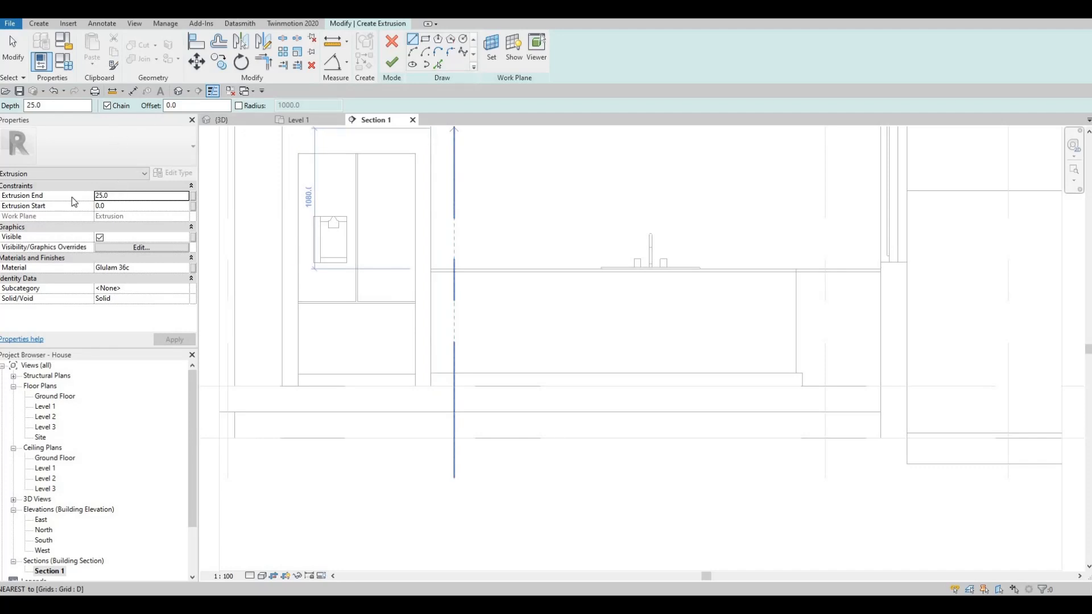
pyautogui.write('10')
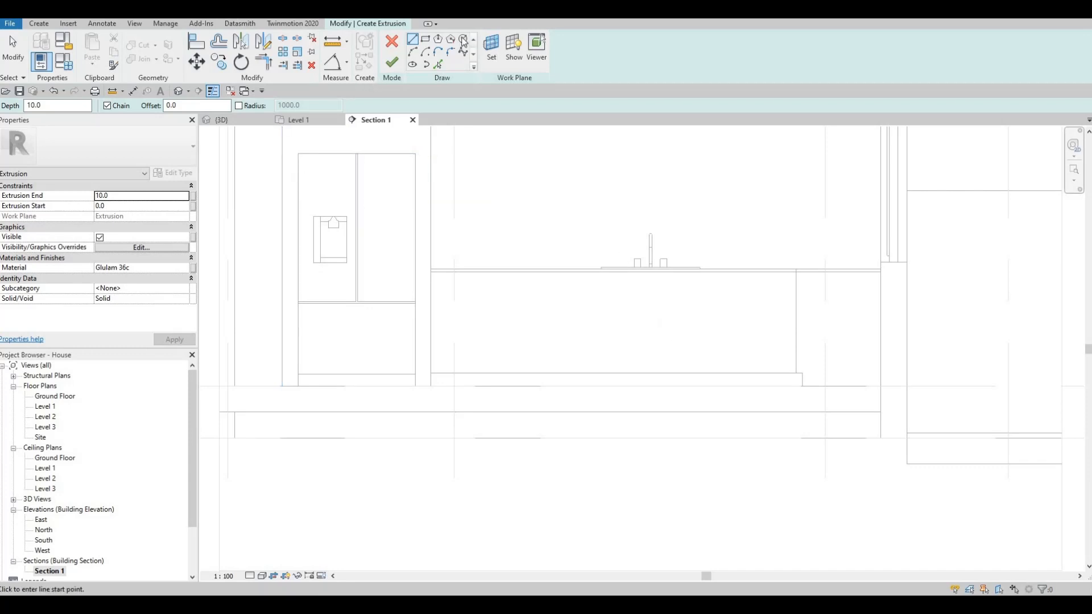
pyautogui.press('Escape')
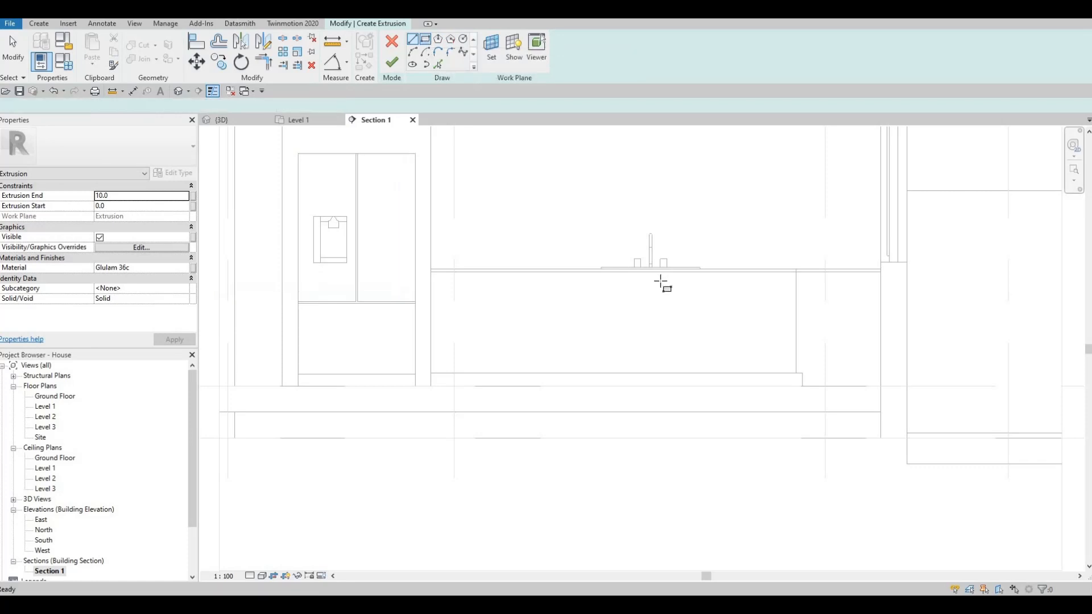
# Draw a door rectangle with a 10 offset from the counter's underside at the sink's midpoint to the plinth line, about 468 by 755
pyautogui.click(683, 338)
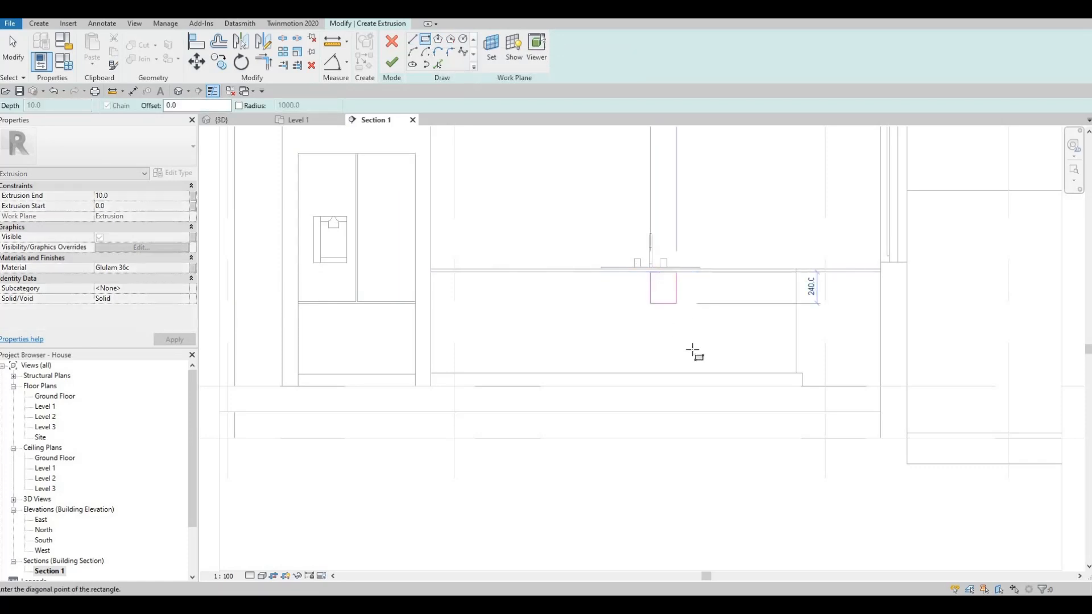
pyautogui.press('Escape')
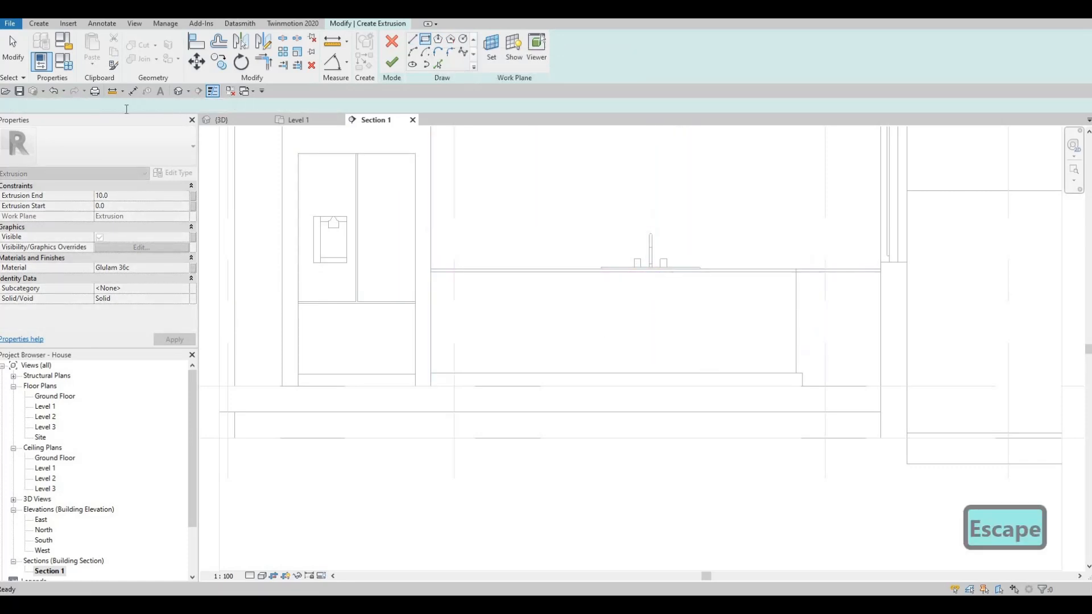
pyautogui.doubleClick(178, 107)
pyautogui.write('10.0')
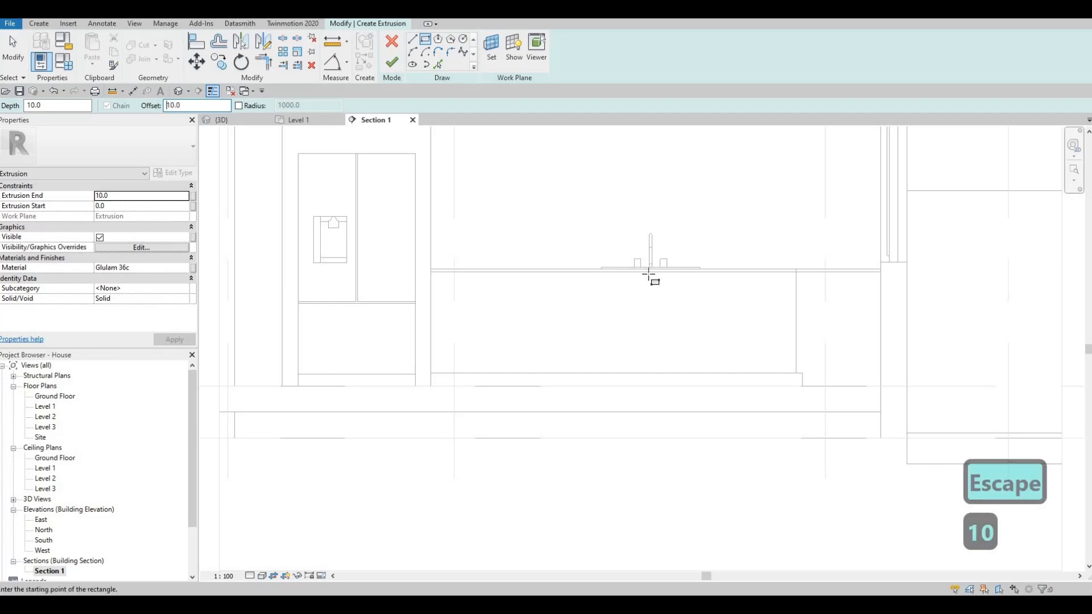
pyautogui.scroll(2, 630, 258)
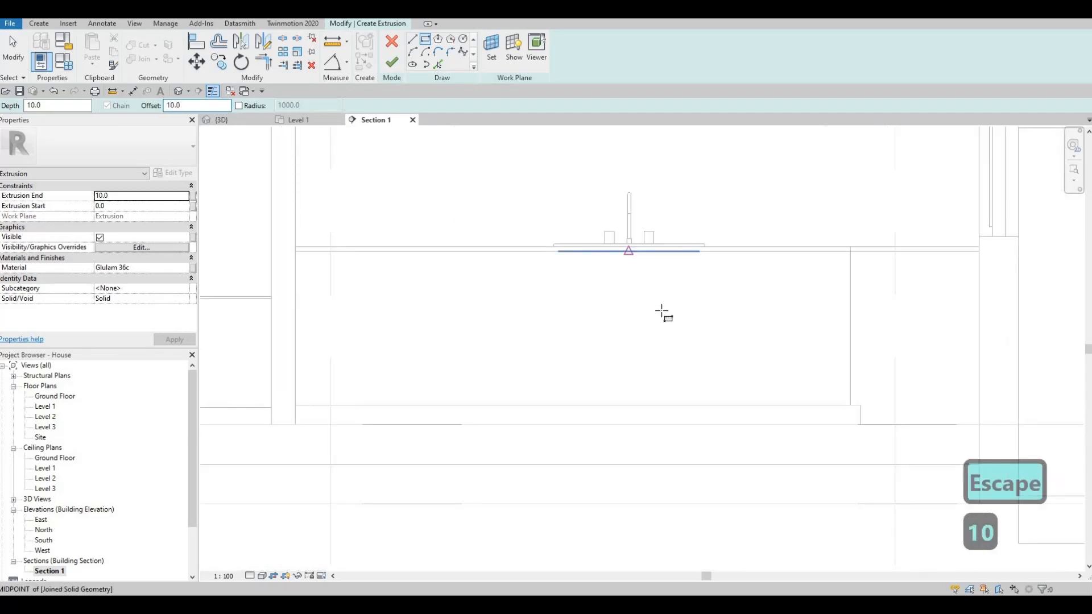
pyautogui.click(630, 253)
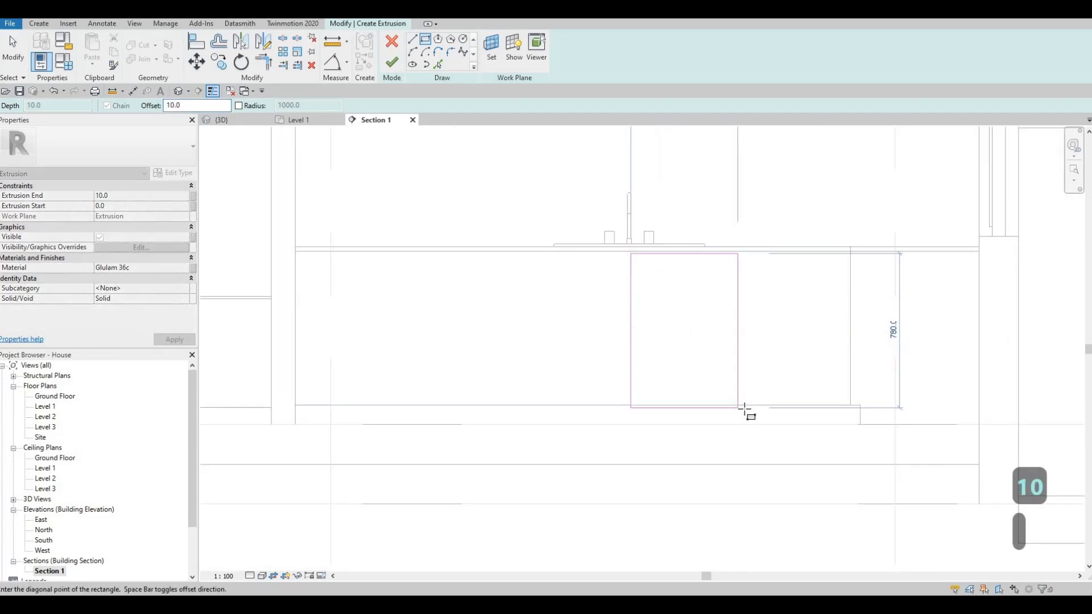
pyautogui.click(725, 404)
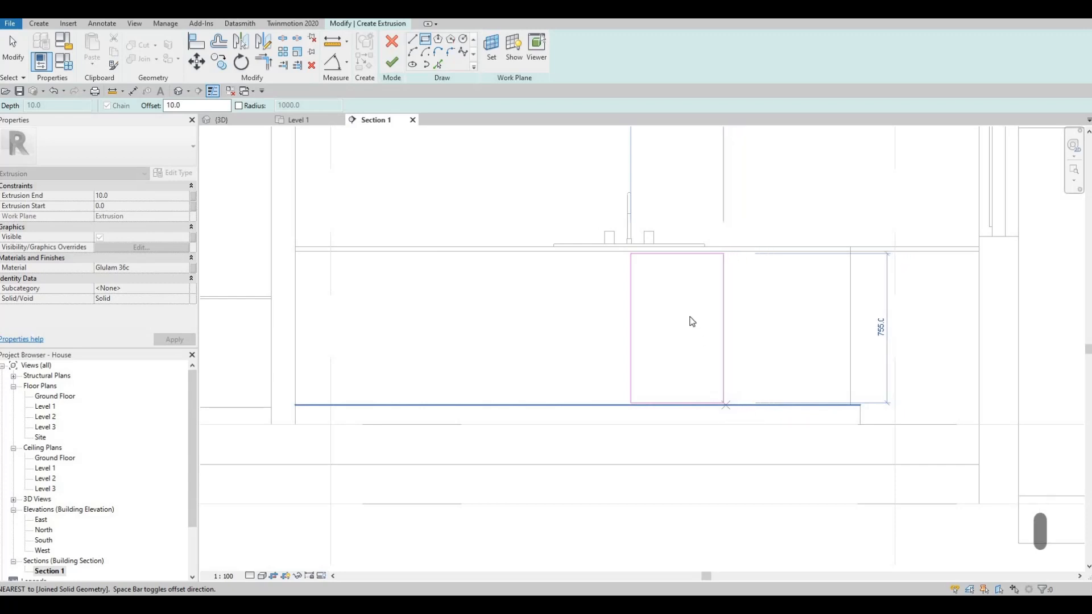
# Mirror the whole door rectangle about its vertical edge at the sink's centre to form the second door
pyautogui.press('Escape')
pyautogui.press('Escape')
pyautogui.press('Tab')
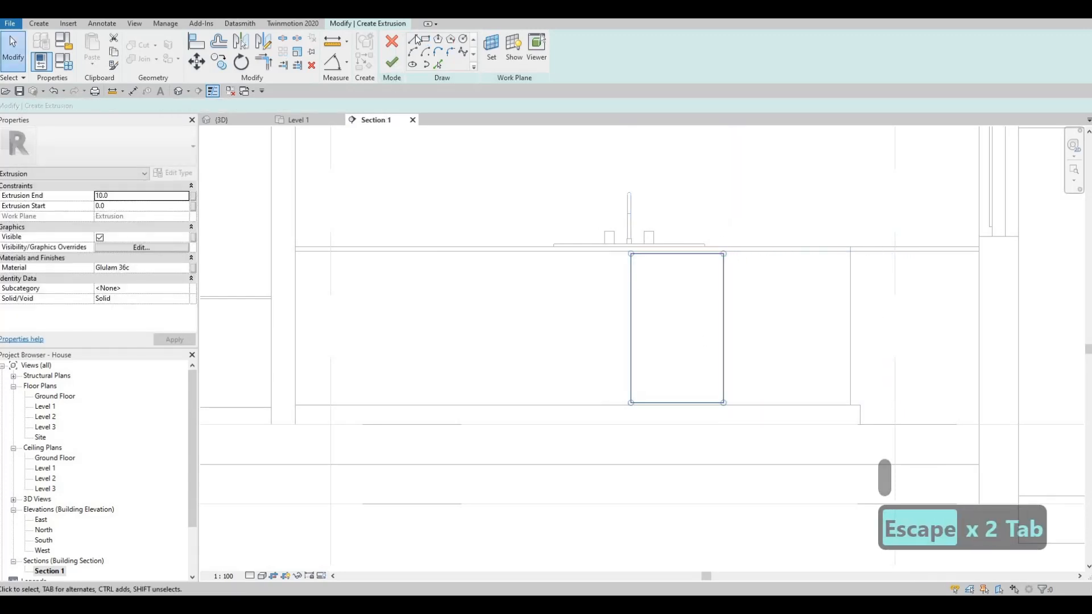
pyautogui.click(631, 280)
pyautogui.click(633, 311)
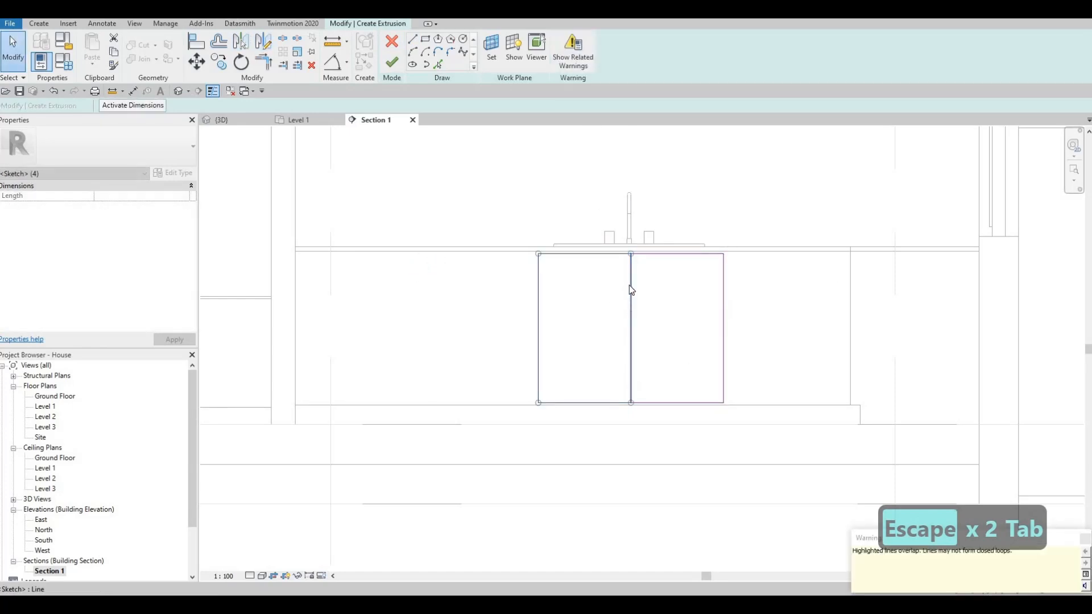
pyautogui.press('Escape')
pyautogui.press('Escape')
pyautogui.press('Escape')
# Try to nudge the vertical line shared by the two door rectangles sideways, and undo the move
pyautogui.click(629, 309)
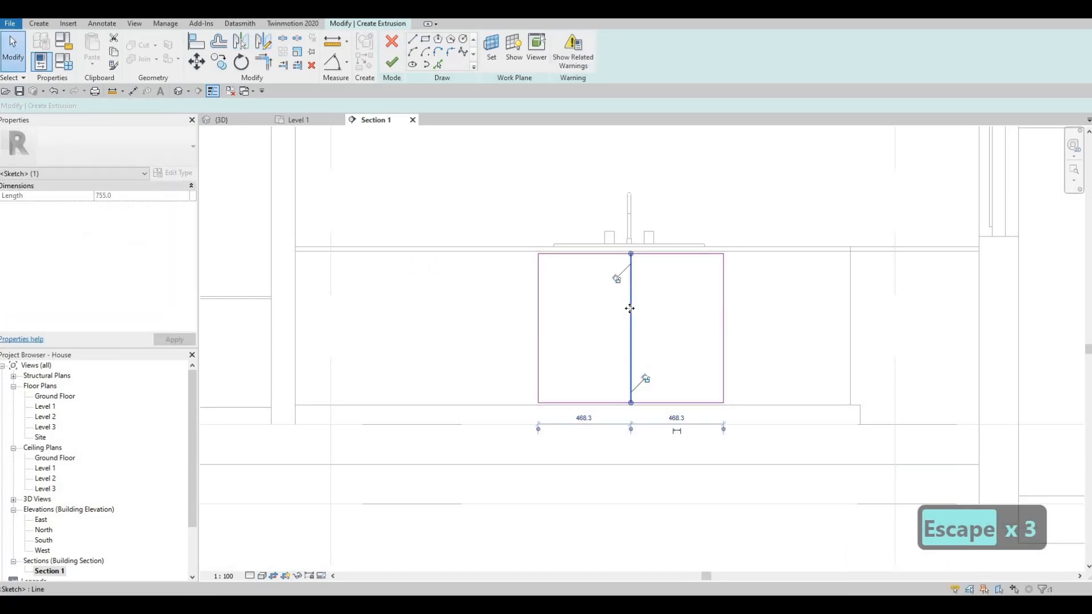
pyautogui.press('Left')
pyautogui.hotkey('ctrl', 'z')
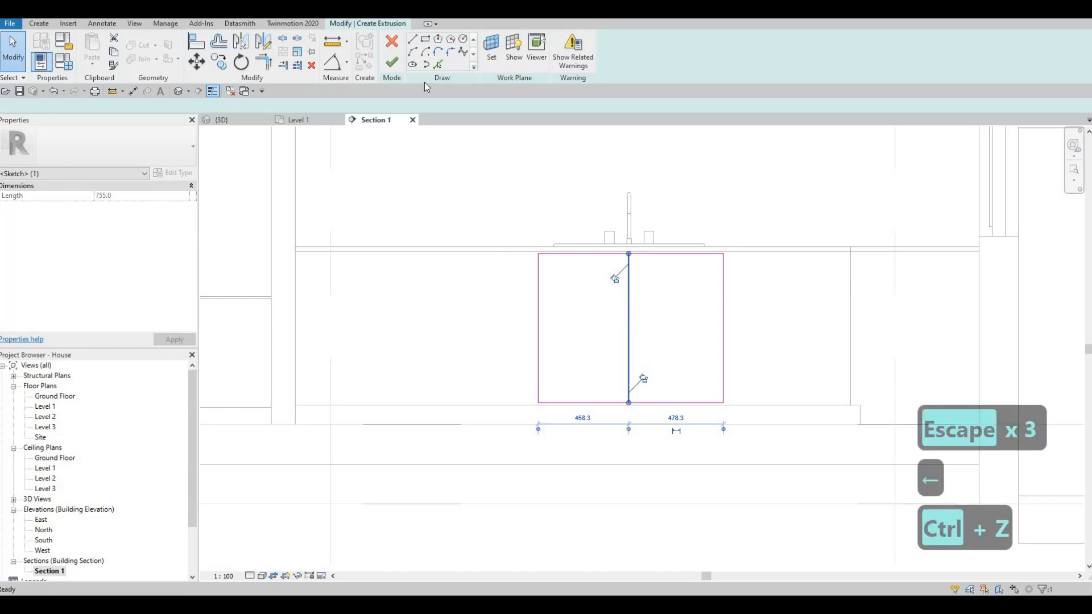
pyautogui.press('Escape')
pyautogui.press('Escape')
pyautogui.press('Escape')
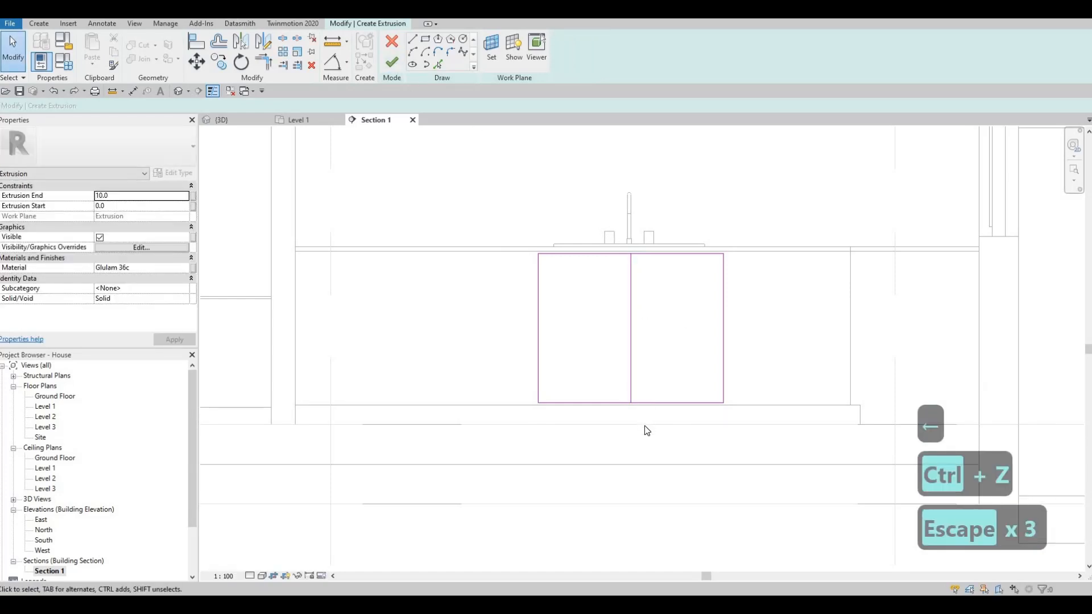
pyautogui.click(643, 425)
pyautogui.press('Escape')
pyautogui.press('Escape')
# Create vertical lines offset 5 to each side of the shared centre line between the two doors by picking that line
pyautogui.click(438, 64)
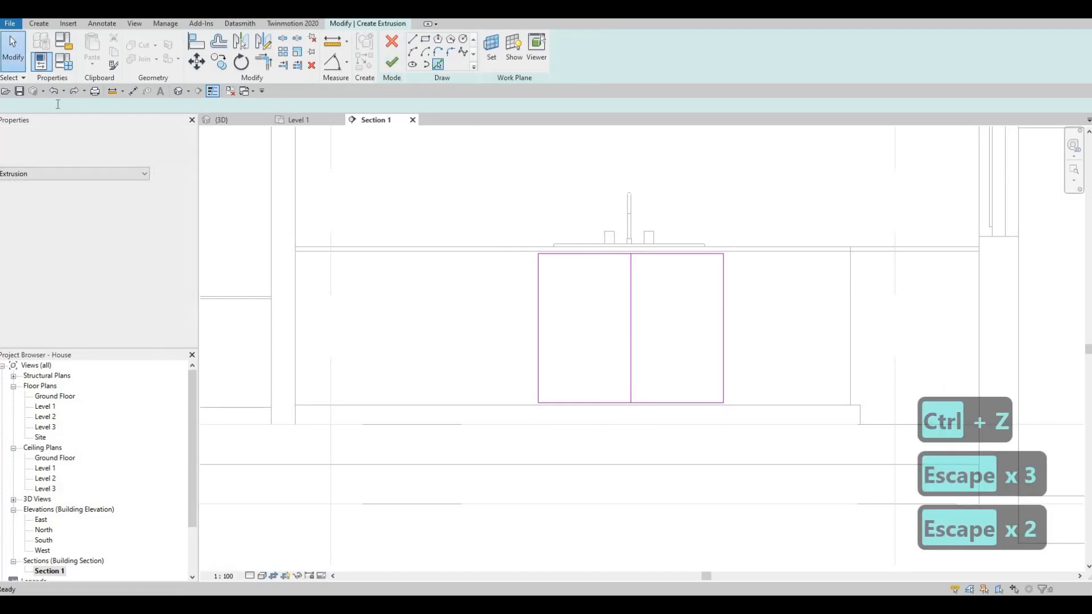
pyautogui.write('5')
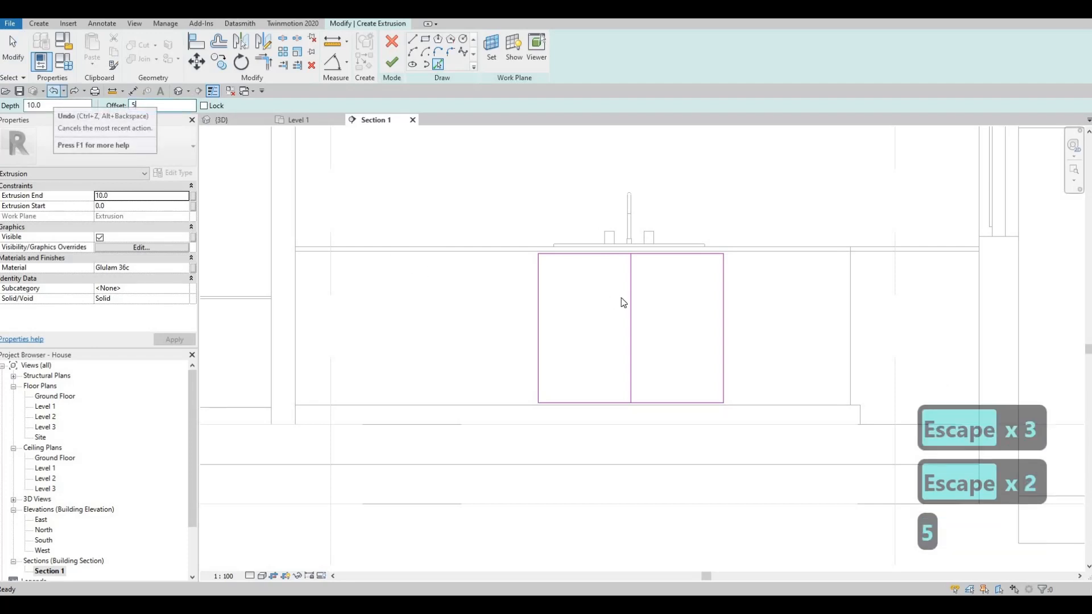
pyautogui.click(644, 284)
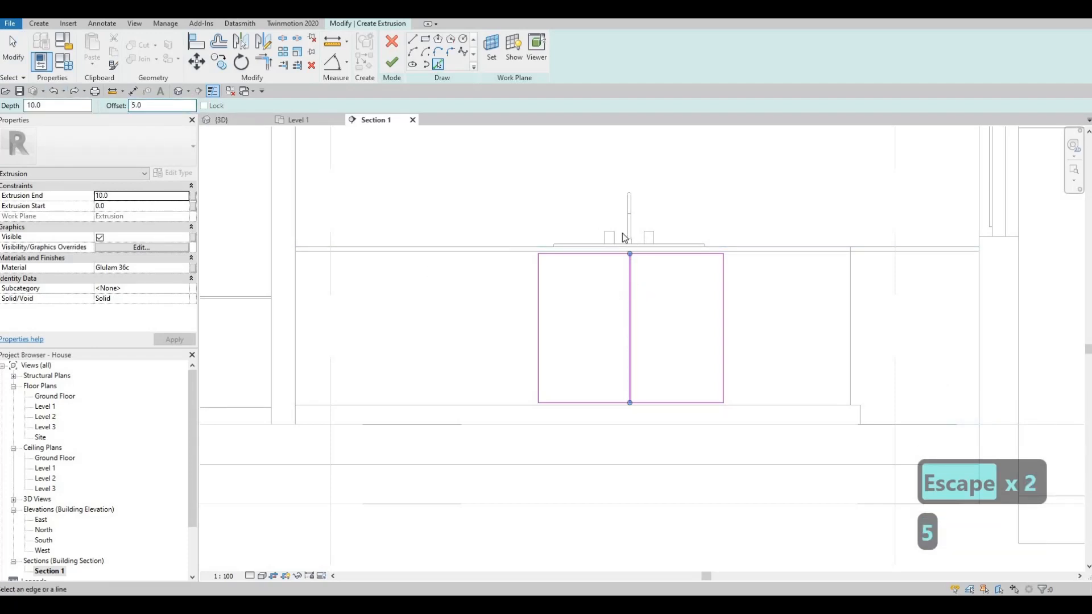
pyautogui.scroll(5, 638, 276)
pyautogui.press('Escape')
pyautogui.press('Escape')
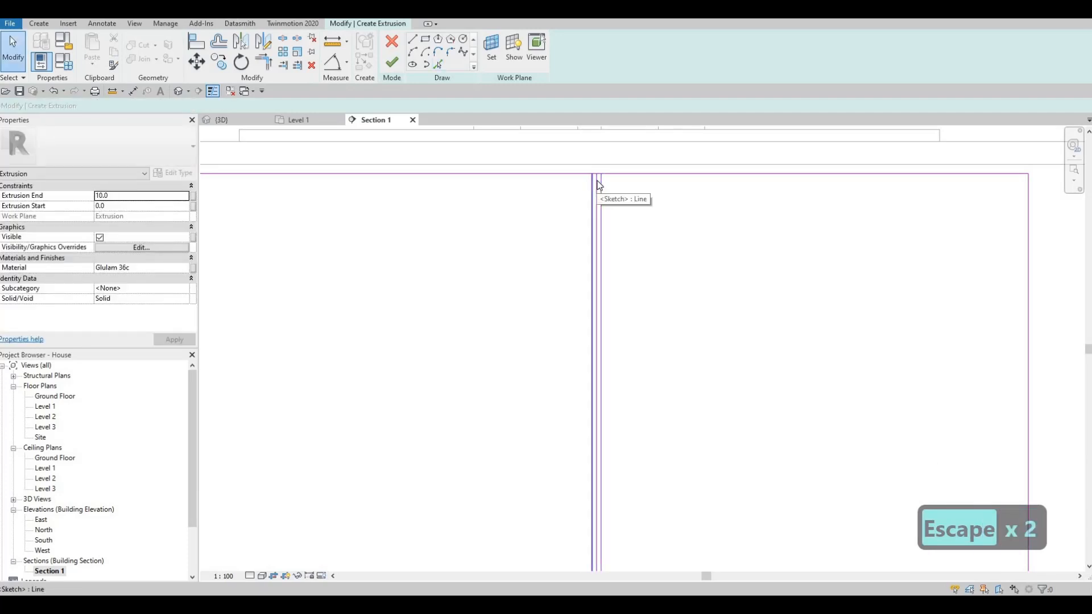
# Delete both overlapping centre lines between the doors, keeping only the two offset lines
pyautogui.click(597, 183)
pyautogui.press('Delete')
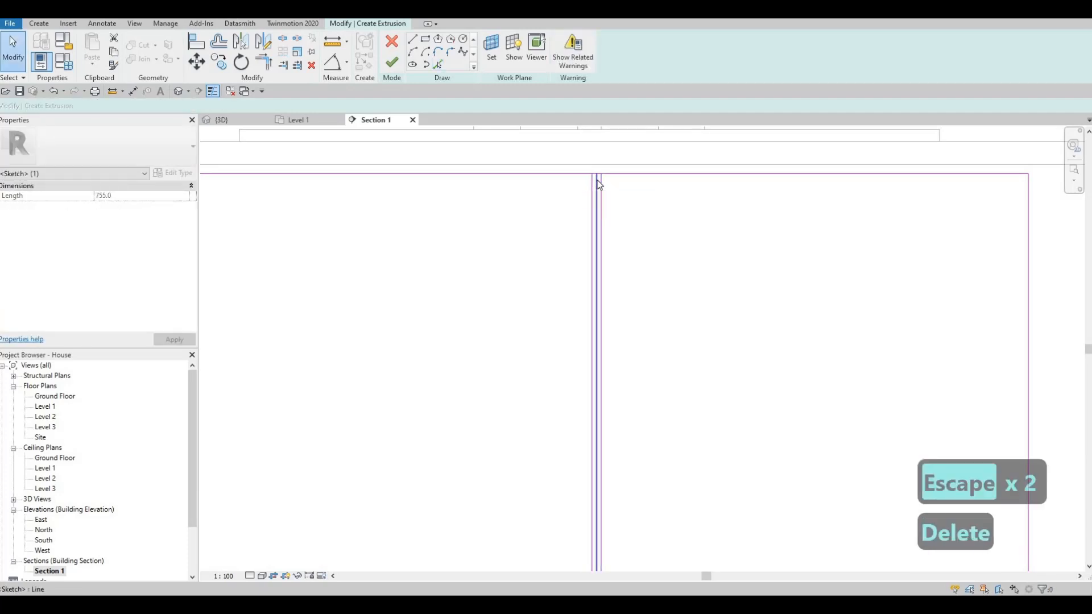
pyautogui.click(597, 181)
pyautogui.press('Delete')
pyautogui.press('Escape')
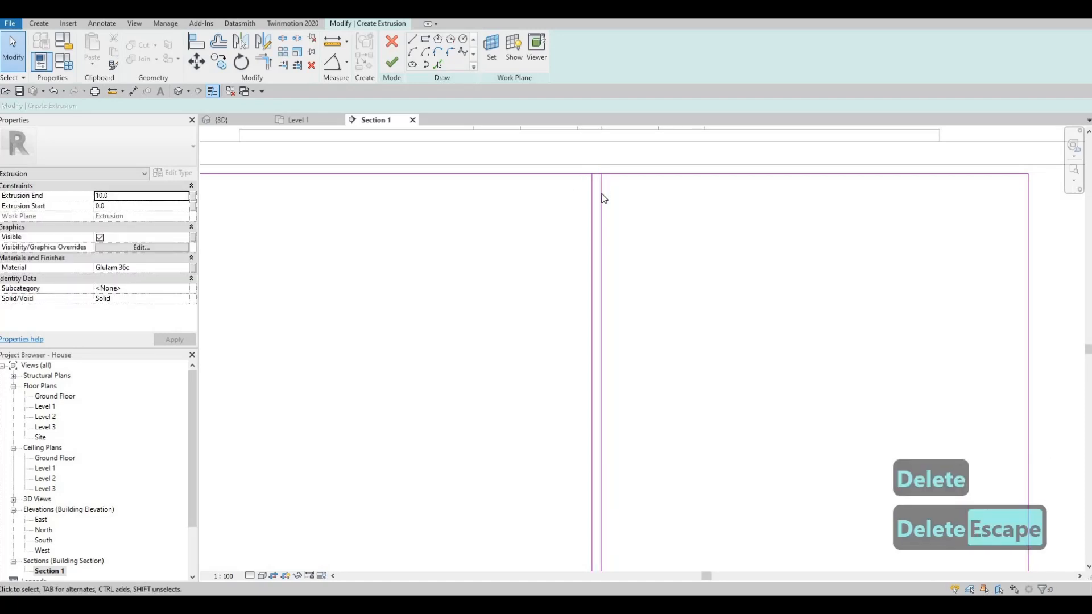
pyautogui.scroll(-3, 602, 230)
pyautogui.scroll(-6, 601, 230)
pyautogui.press('Escape')
pyautogui.moveTo(600, 214); pyautogui.dragTo(601, 219, button='middle')
pyautogui.scroll(3, 597, 217)
pyautogui.press('Escape')
pyautogui.scroll(2, 601, 219)
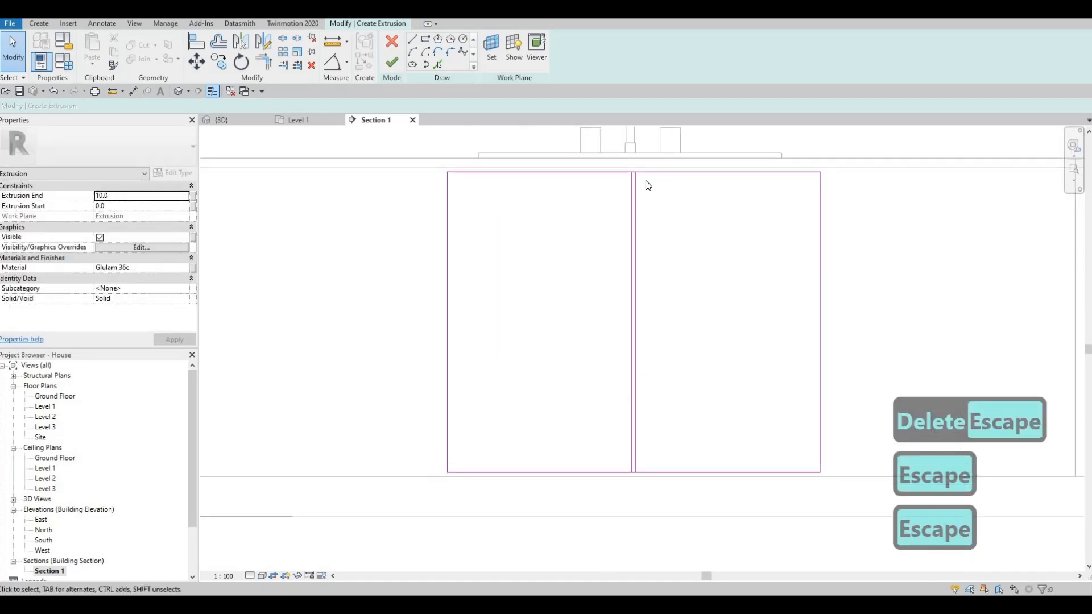
# Split the upper and lower horizontal sketch lines at the narrow gap between the two central vertical lines
pyautogui.press('s')
pyautogui.press('l')
pyautogui.scroll(2, 646, 159)
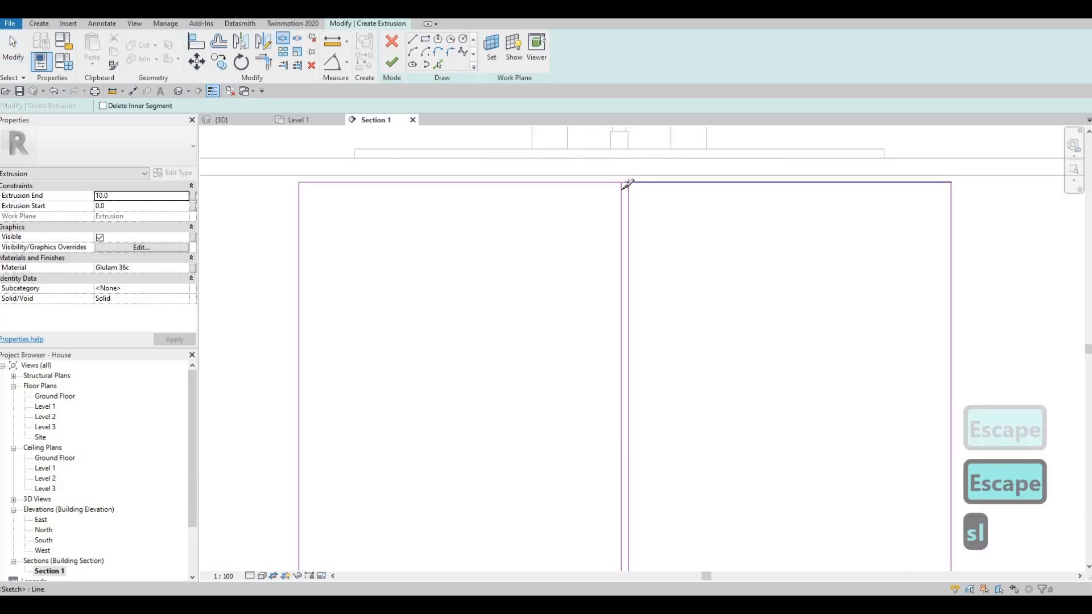
pyautogui.click(628, 183)
pyautogui.scroll(-3, 631, 297)
pyautogui.scroll(3, 629, 334)
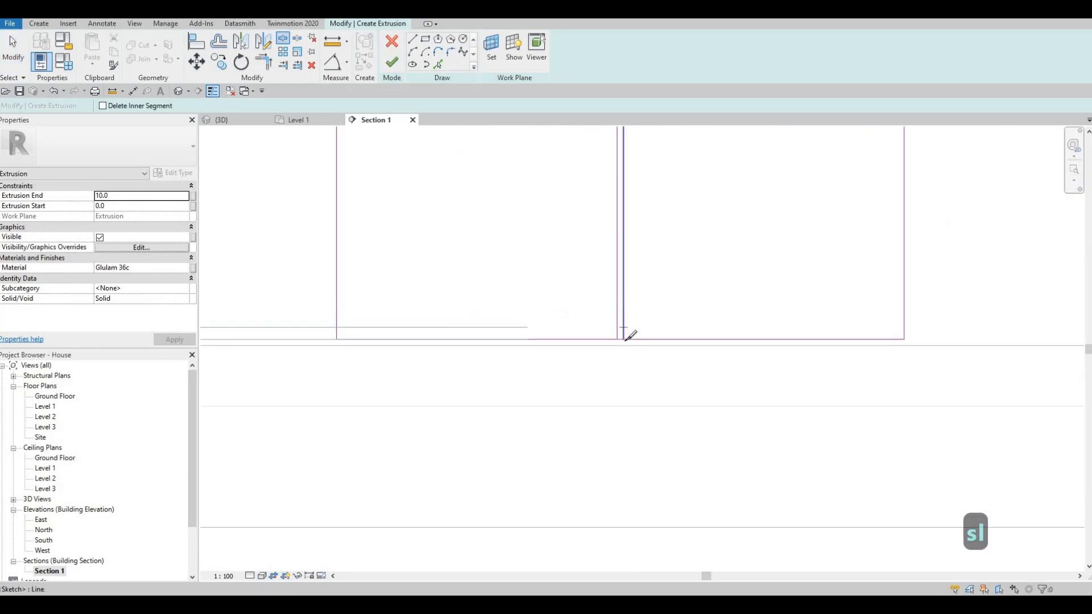
pyautogui.click(627, 337)
pyautogui.press('Escape')
pyautogui.press('Escape')
# Trim the lower inner corner beside the central gap and delete the leftover line segment bridging it
pyautogui.press('t')
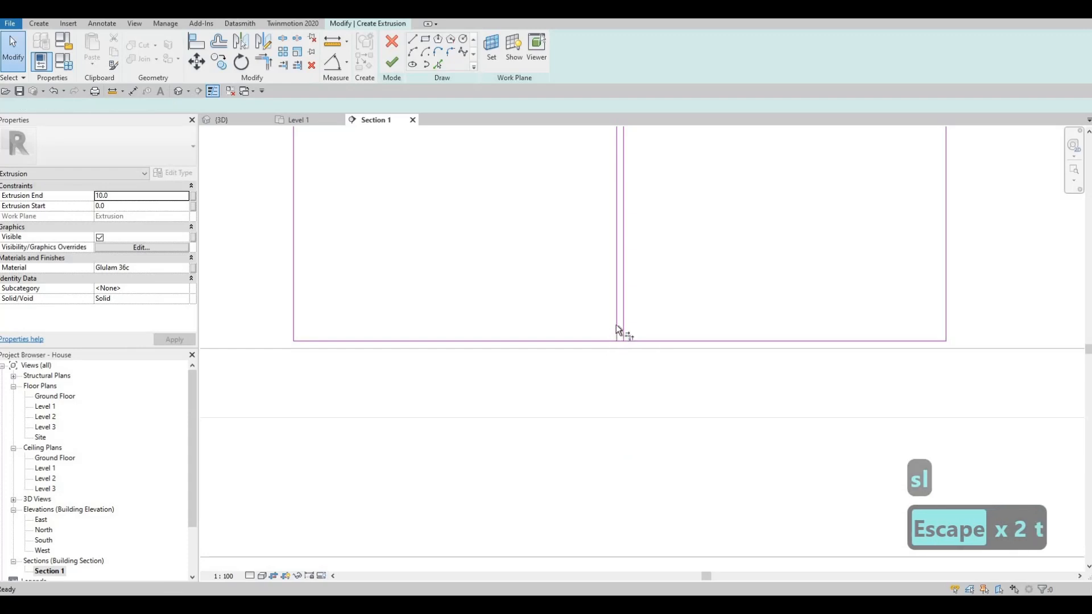
pyautogui.press('r')
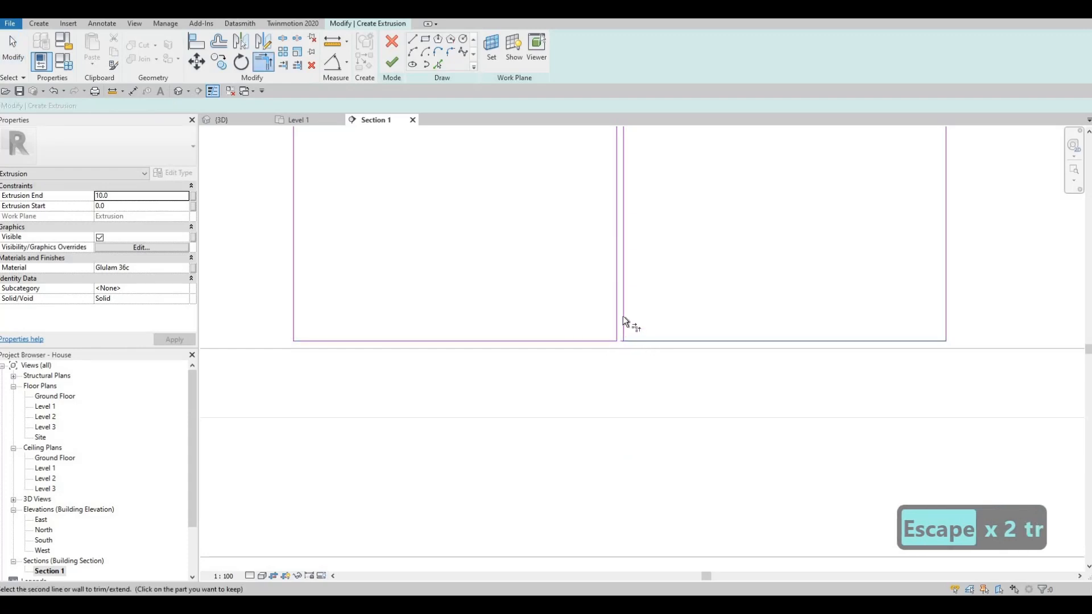
pyautogui.click(632, 341)
pyautogui.press('Escape')
pyautogui.press('Escape')
pyautogui.press('Escape')
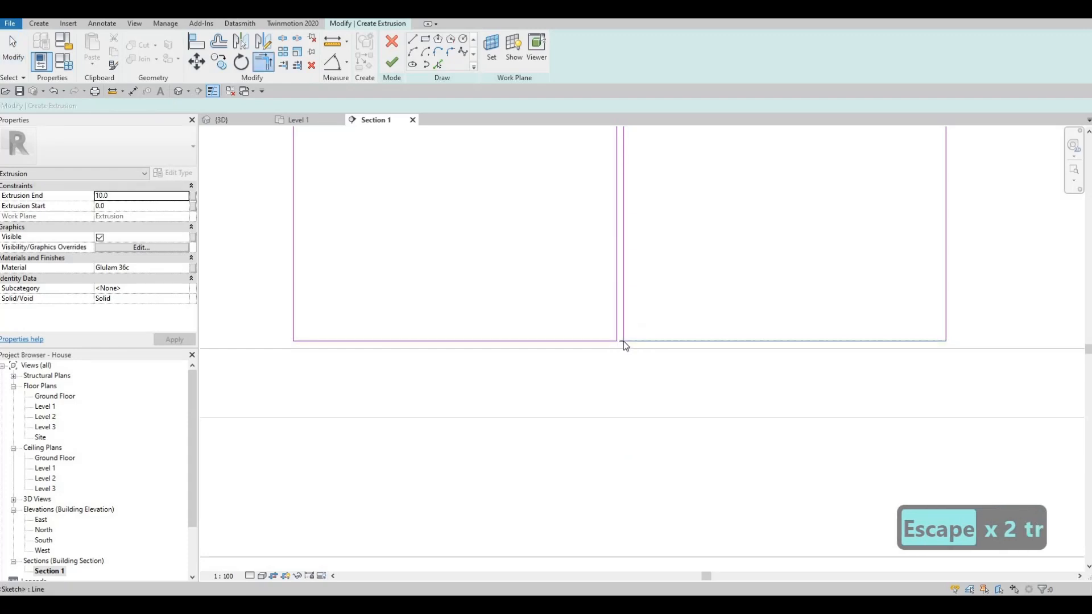
pyautogui.scroll(3, 620, 341)
pyautogui.click(627, 339)
pyautogui.scroll(-5, 625, 284)
pyautogui.press('Delete')
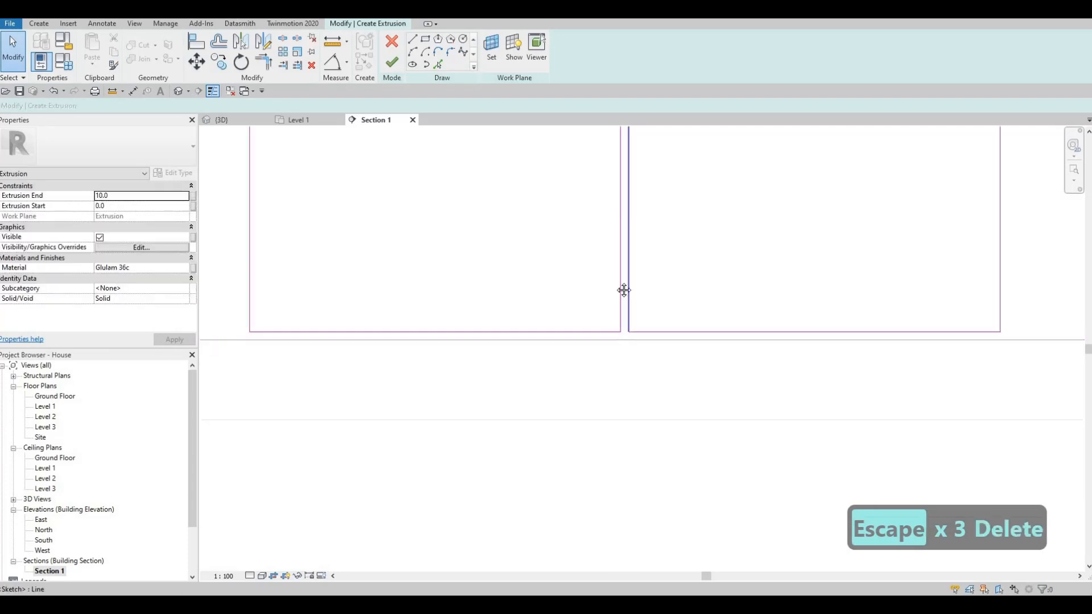
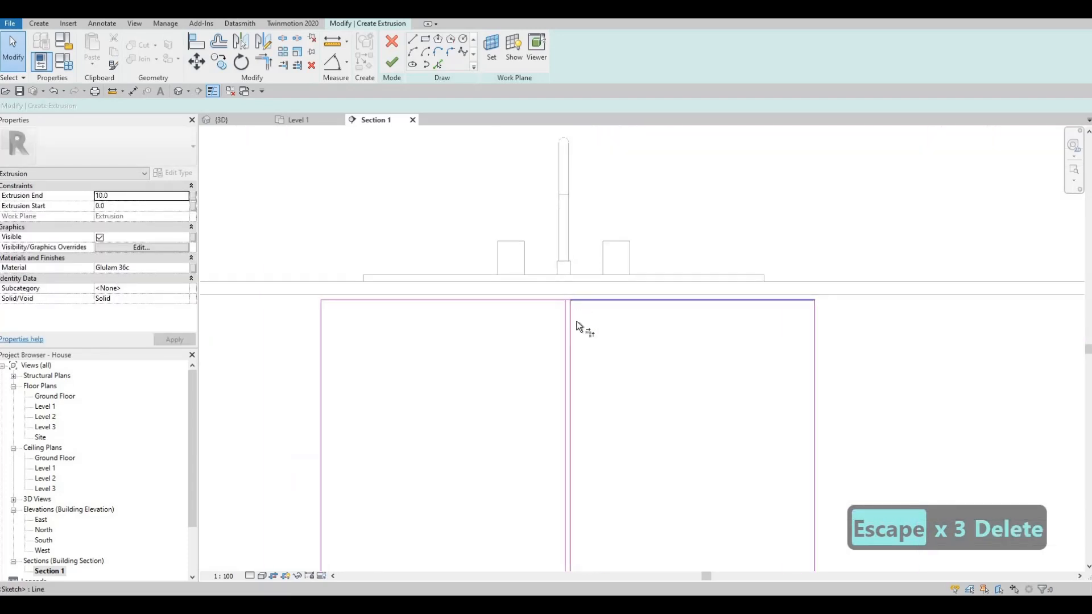
# Trim the upper inner corner beside the central gap and delete the short leftover segment to separate the two door rectangles
pyautogui.press('t')
pyautogui.press('r')
pyautogui.scroll(2, 565, 331)
pyautogui.click(583, 338)
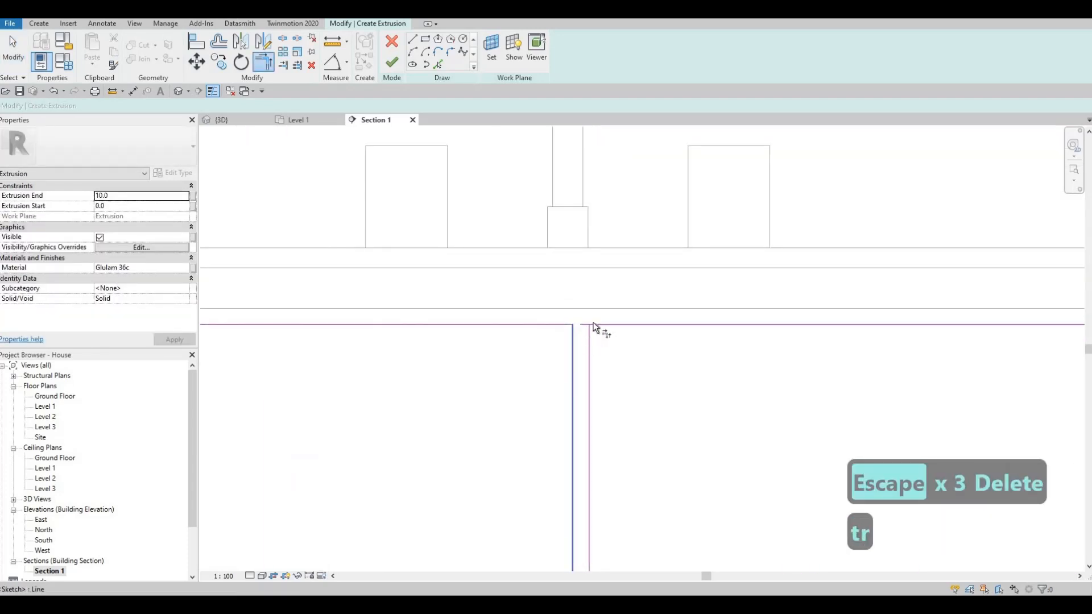
pyautogui.press('Escape')
pyautogui.click(585, 331)
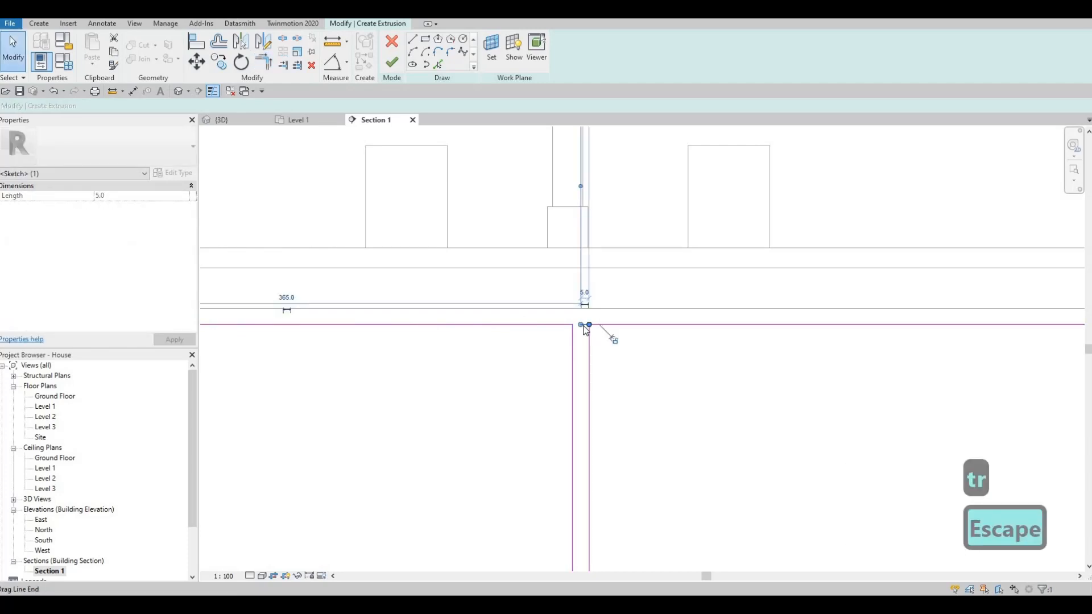
pyautogui.press('Delete')
pyautogui.scroll(-4, 588, 336)
pyautogui.press('Escape')
pyautogui.moveTo(609, 353)
pyautogui.mouseDown(button='middle')
pyautogui.moveTo(635, 300)
pyautogui.moveTo(601, 328)
pyautogui.moveTo(616, 312)
pyautogui.mouseUp(button='middle')
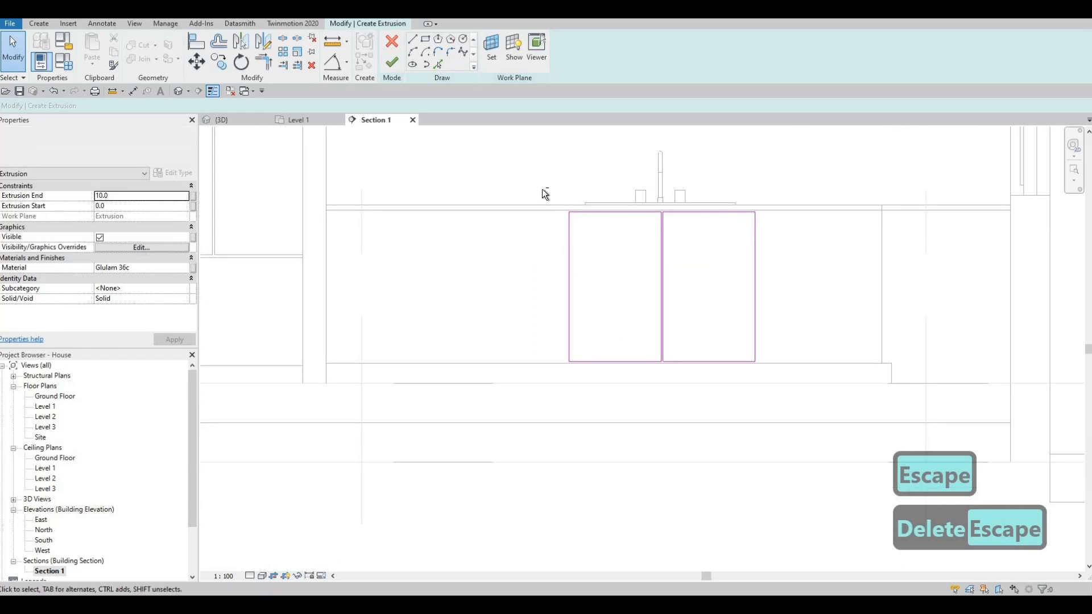
# Copy the left door rectangle twice toward the tall cabinet, keeping the same narrow gap between doors
pyautogui.scroll(3, 543, 193)
pyautogui.press('Escape')
pyautogui.moveTo(539, 185); pyautogui.dragTo(710, 488)
pyautogui.scroll(3, 704, 216)
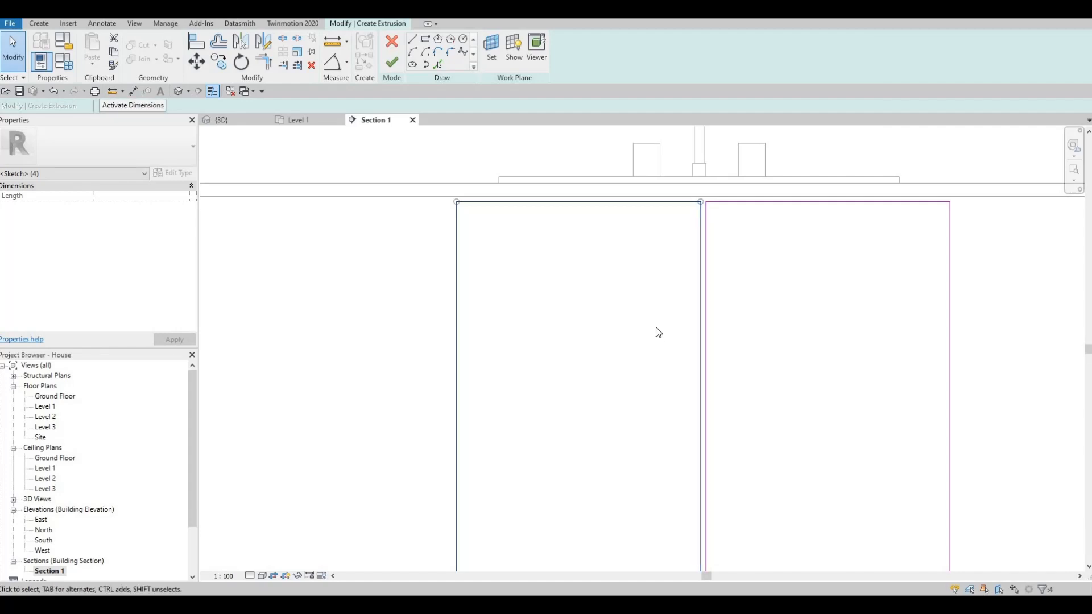
pyautogui.press('o')
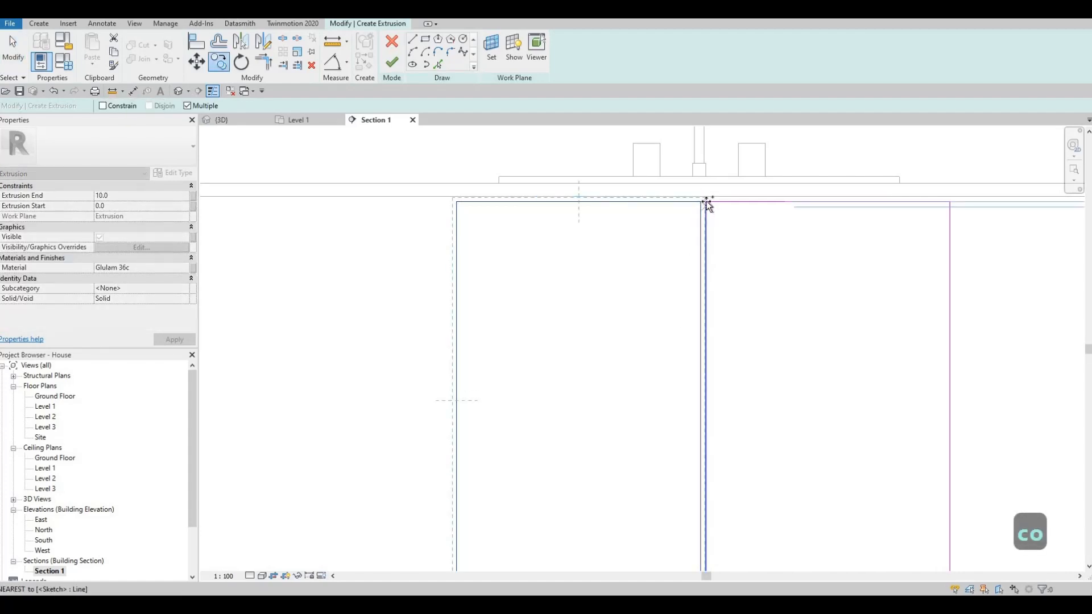
pyautogui.click(452, 201)
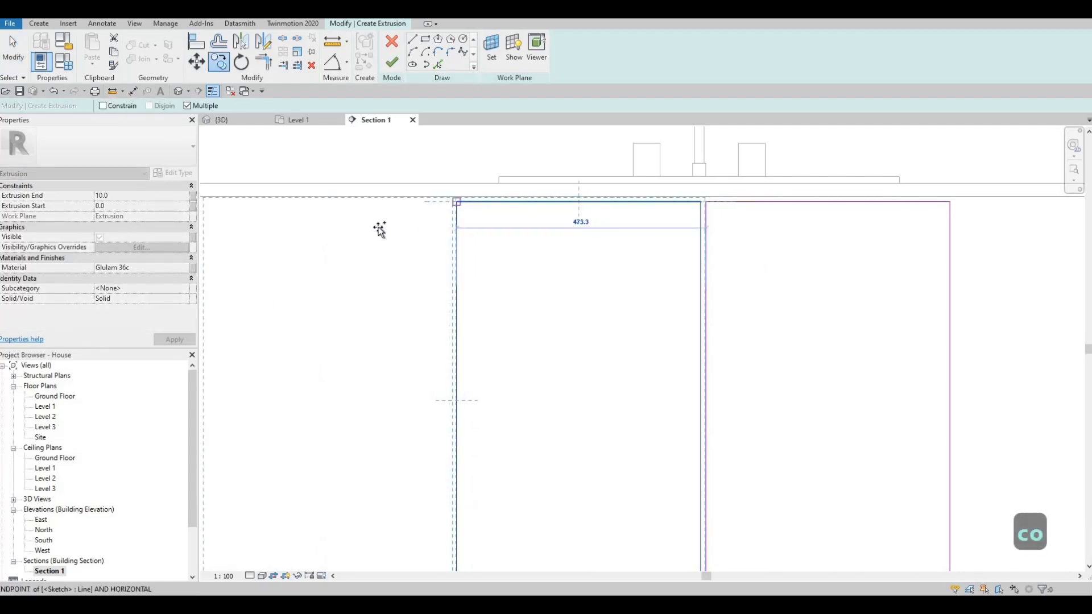
pyautogui.moveTo(596, 228); pyautogui.dragTo(574, 257, button='middle')
pyautogui.click(521, 213)
pyautogui.scroll(-5, 679, 261)
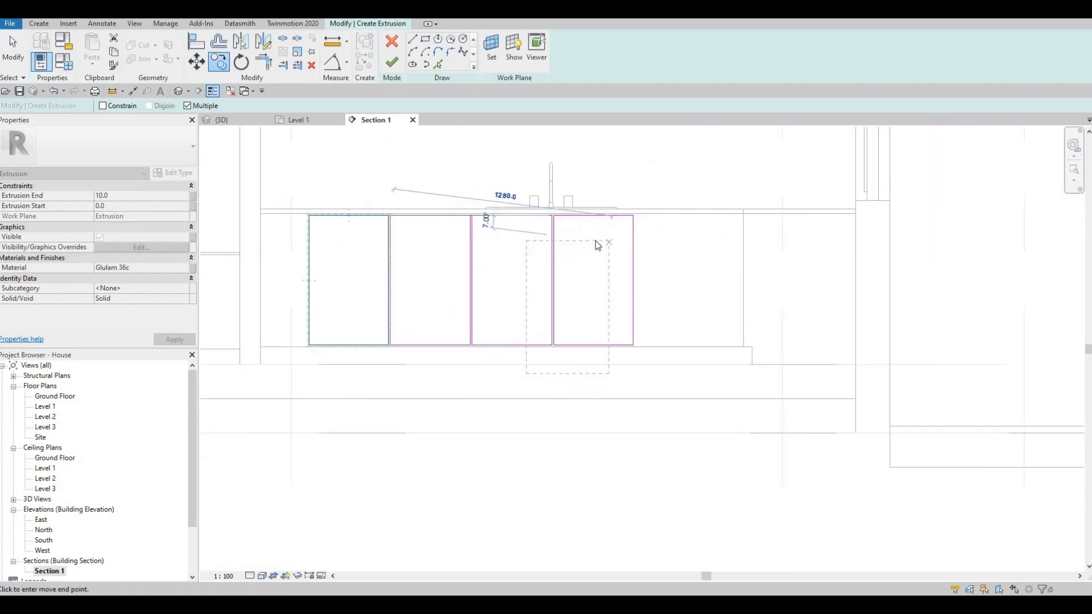
pyautogui.scroll(2, 595, 241)
pyautogui.press('Escape')
pyautogui.press('Escape')
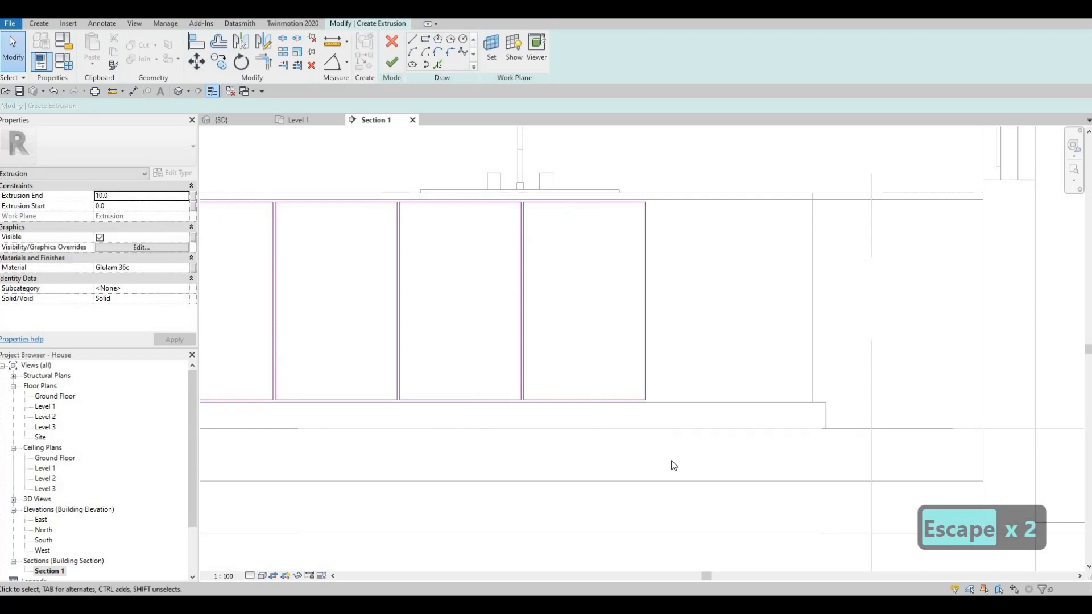
# Copy the rightmost door rectangle once to its right, keeping the same gap and leaving out the neighbouring door's edge
pyautogui.moveTo(674, 465); pyautogui.dragTo(521, 215)
pyautogui.scroll(4, 521, 215)
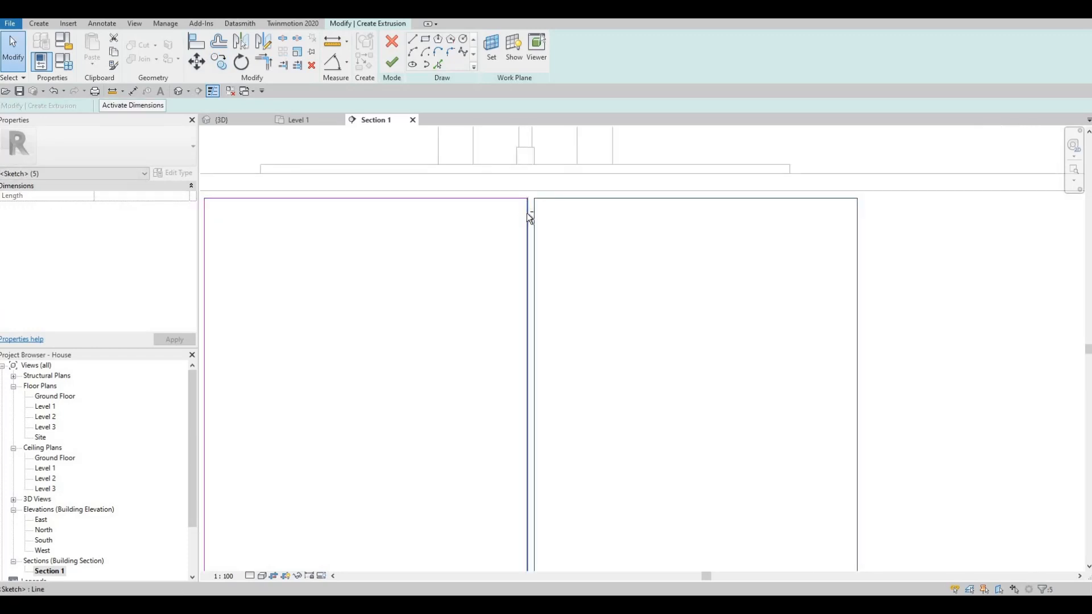
pyautogui.keyDown('shift'); pyautogui.click(530, 254); pyautogui.keyUp('shift')
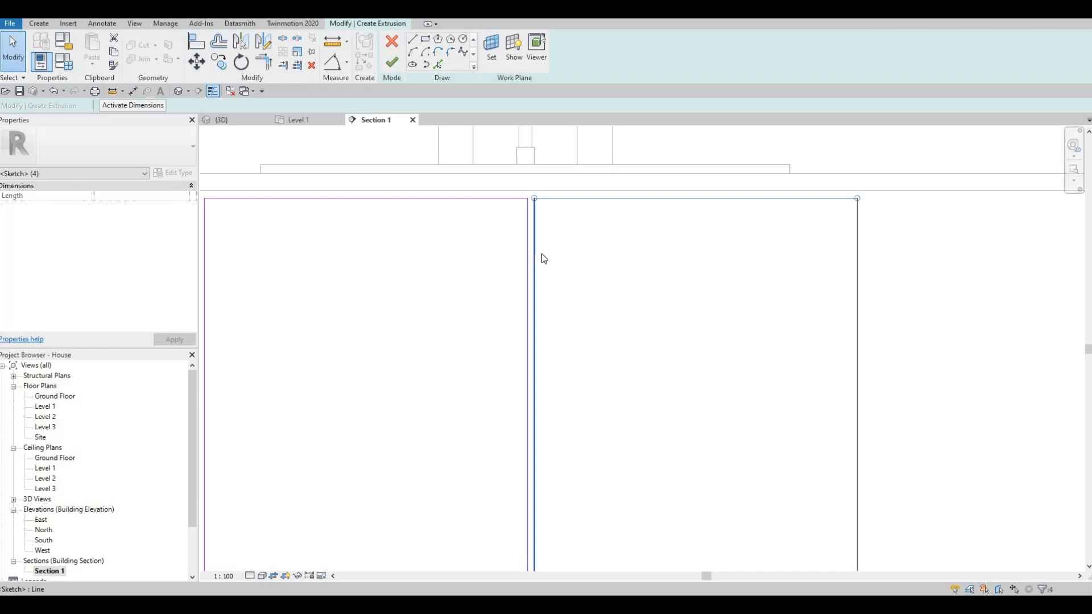
pyautogui.press('o')
pyautogui.click(527, 198)
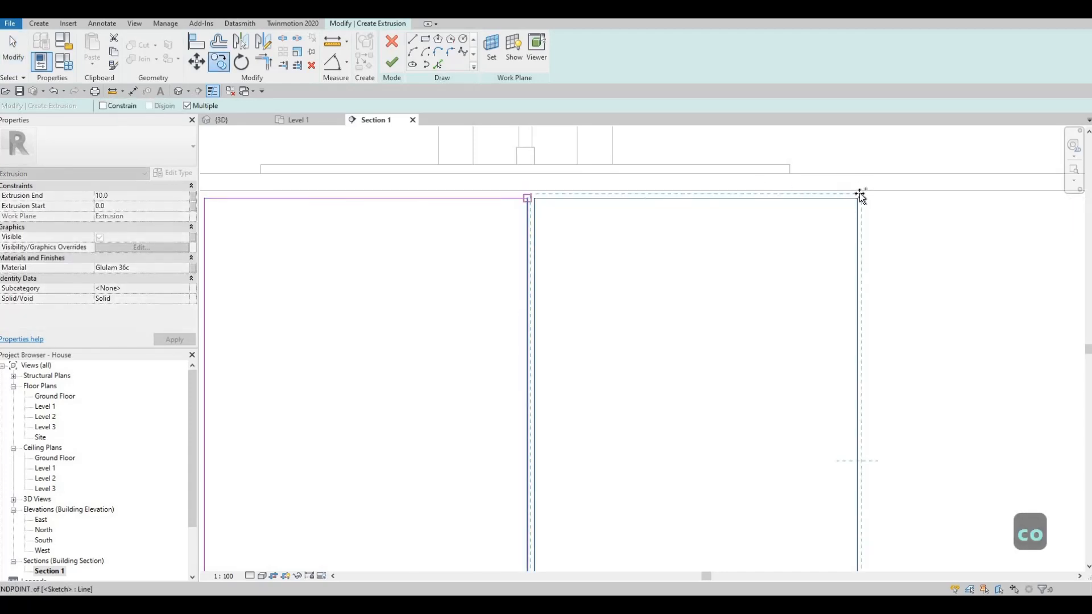
pyautogui.click(857, 197)
pyautogui.moveTo(873, 235); pyautogui.dragTo(571, 198, button='middle')
pyautogui.scroll(-1, 571, 199)
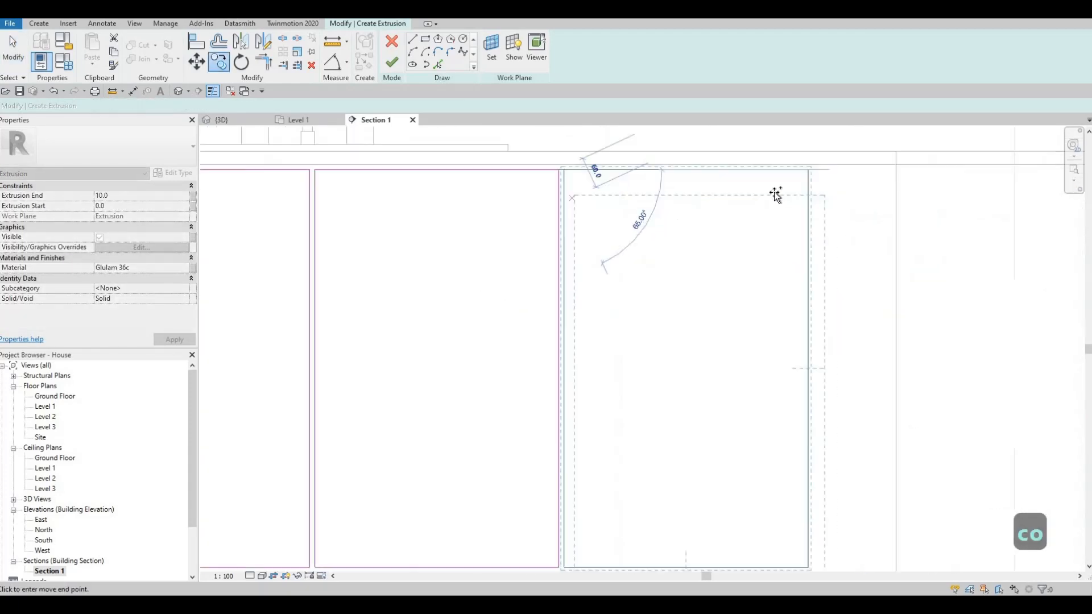
pyautogui.scroll(-3, 627, 195)
pyautogui.moveTo(493, 252); pyautogui.dragTo(584, 257, button='middle')
pyautogui.scroll(-3, 718, 237)
pyautogui.scroll(-2, 584, 257)
pyautogui.press('Escape')
pyautogui.press('Escape')
pyautogui.press('Escape')
pyautogui.scroll(3, 466, 214)
pyautogui.moveTo(453, 169); pyautogui.dragTo(593, 436)
pyautogui.scroll(2, 580, 189)
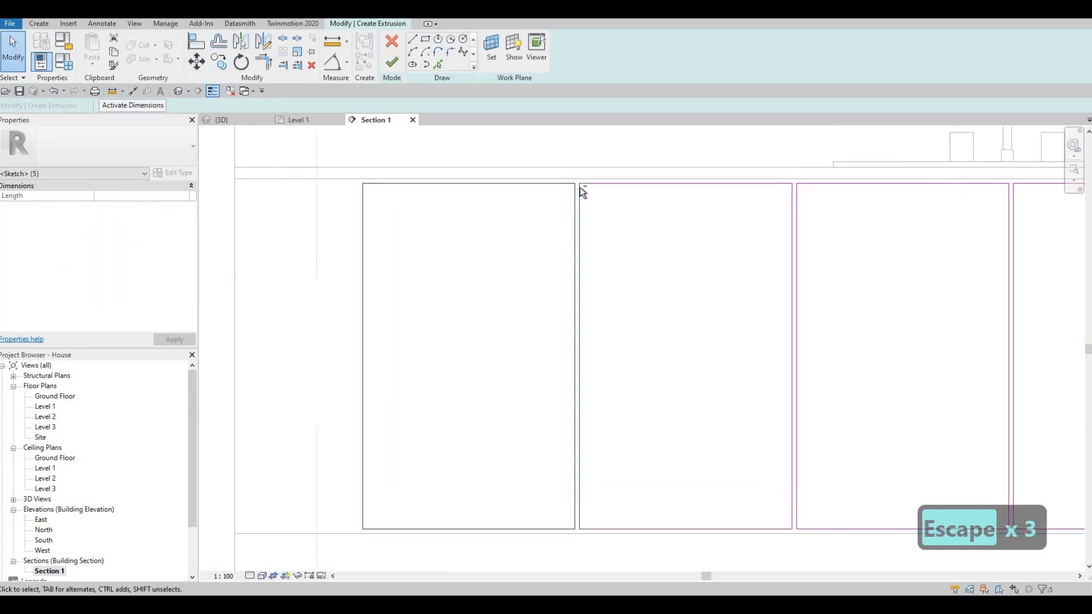
pyautogui.press('c')
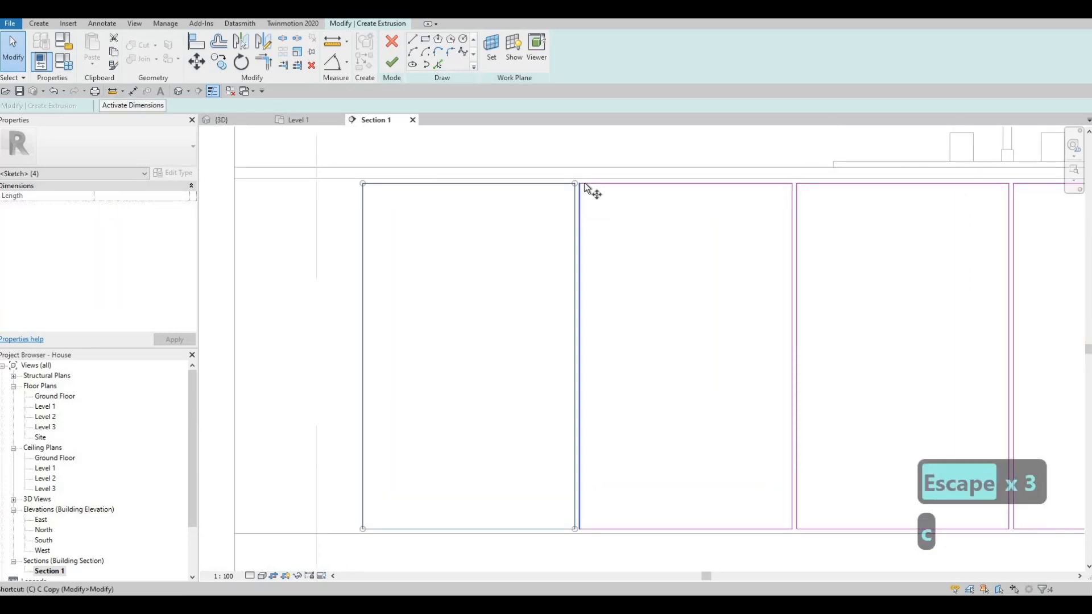
pyautogui.press('o')
pyautogui.press('Escape')
pyautogui.press('Escape')
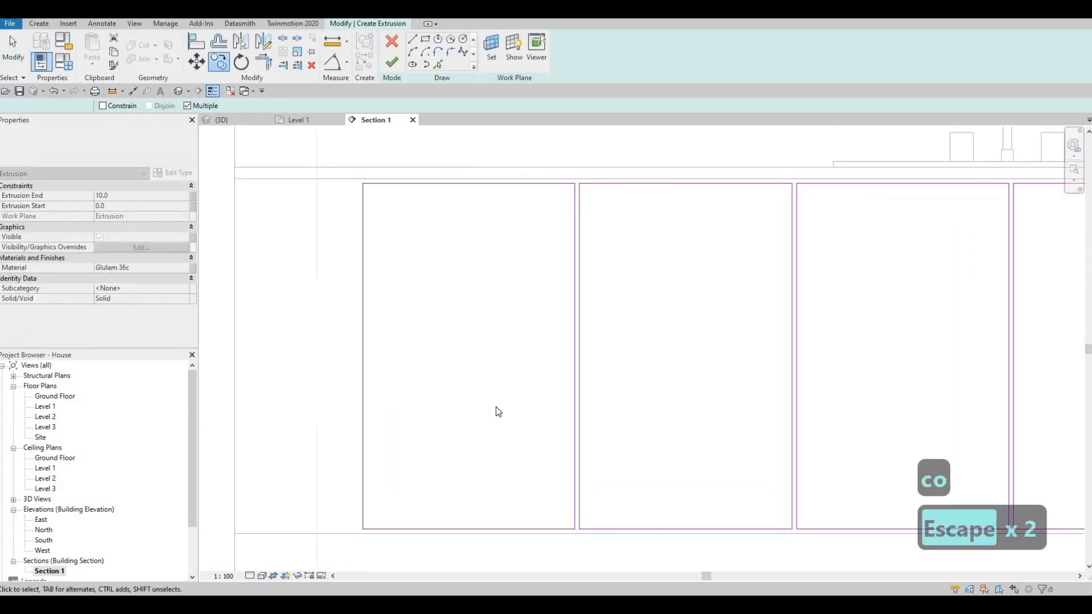
# Copy the leftmost door rectangle once more to its left with the same gap, overlapping the tall cabinet's side panel
pyautogui.moveTo(317, 148); pyautogui.dragTo(578, 550)
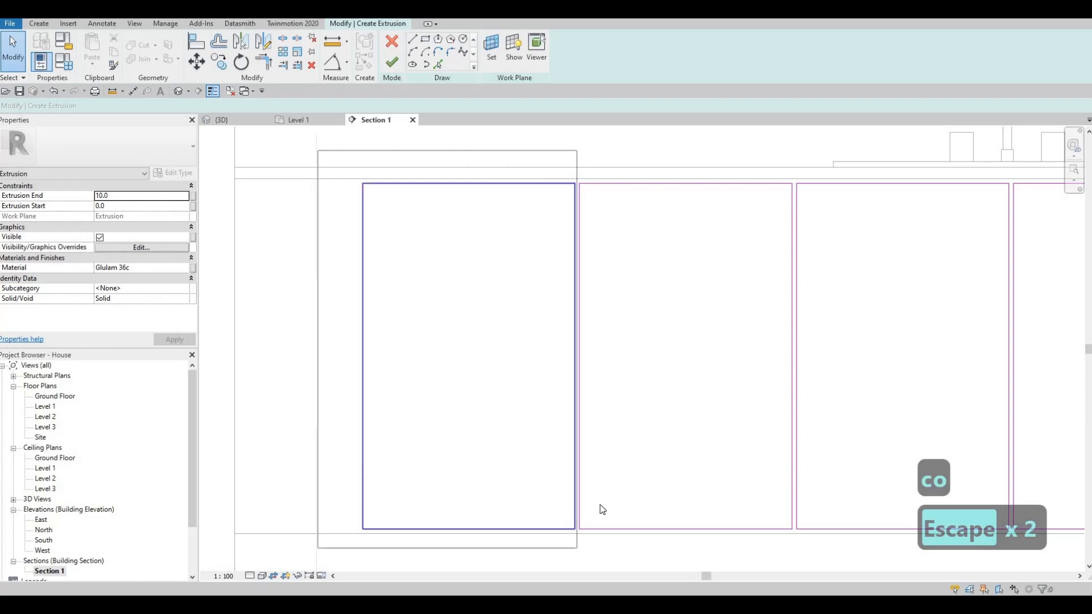
pyautogui.press('c')
pyautogui.press('o')
pyautogui.scroll(3, 582, 169)
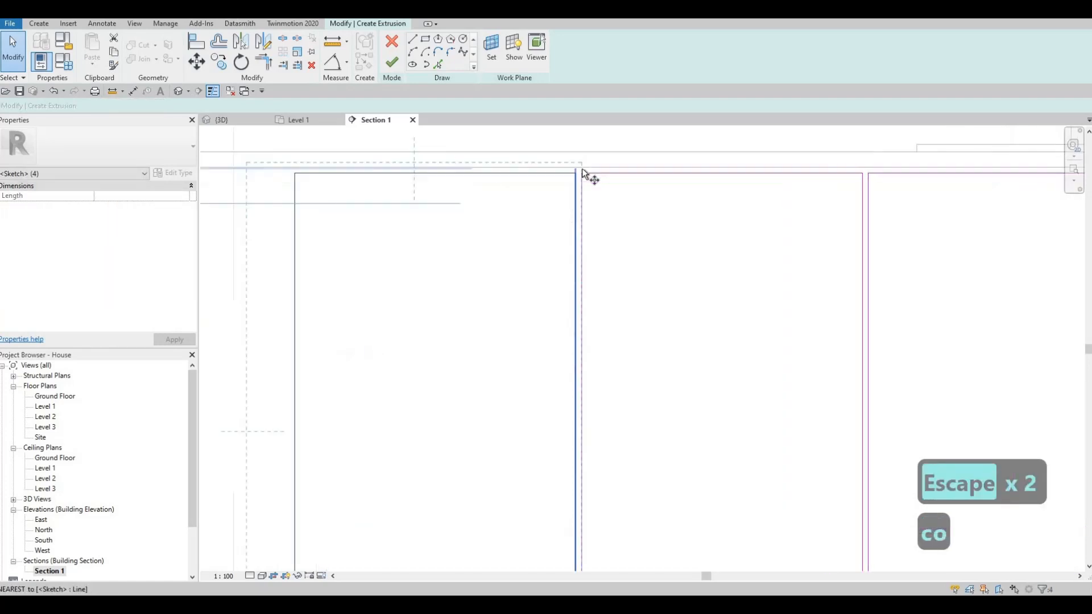
pyautogui.click(576, 169)
pyautogui.moveTo(242, 169); pyautogui.dragTo(502, 199, button='middle')
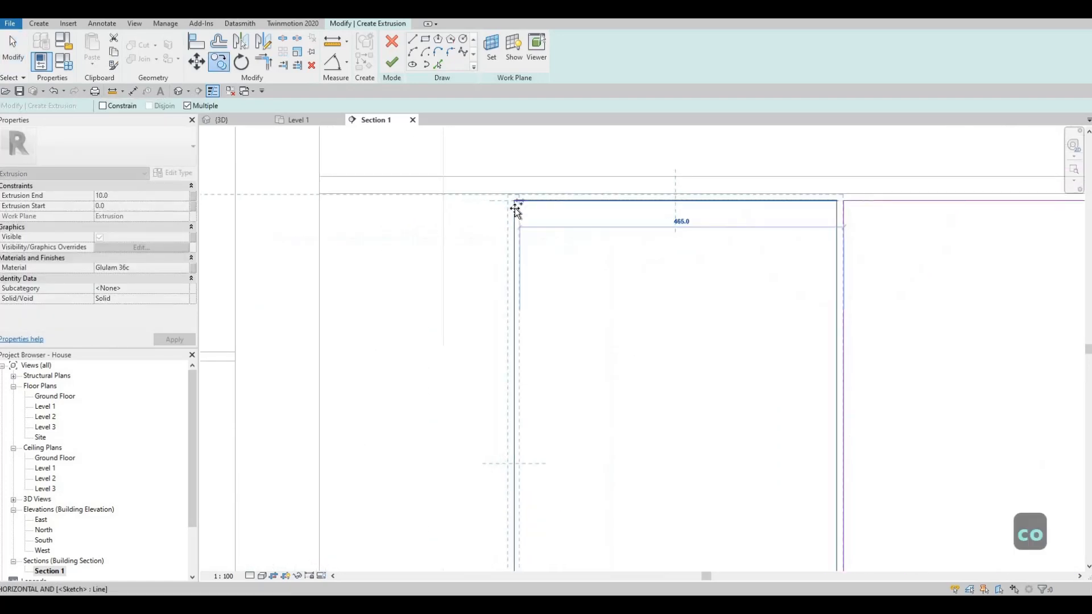
pyautogui.press('Escape')
pyautogui.press('Escape')
pyautogui.scroll(-2, 393, 212)
pyautogui.press('Escape')
# Move the new door's outer vertical edge inward to just past the side panel, making the door about 260 wide
pyautogui.click(391, 208)
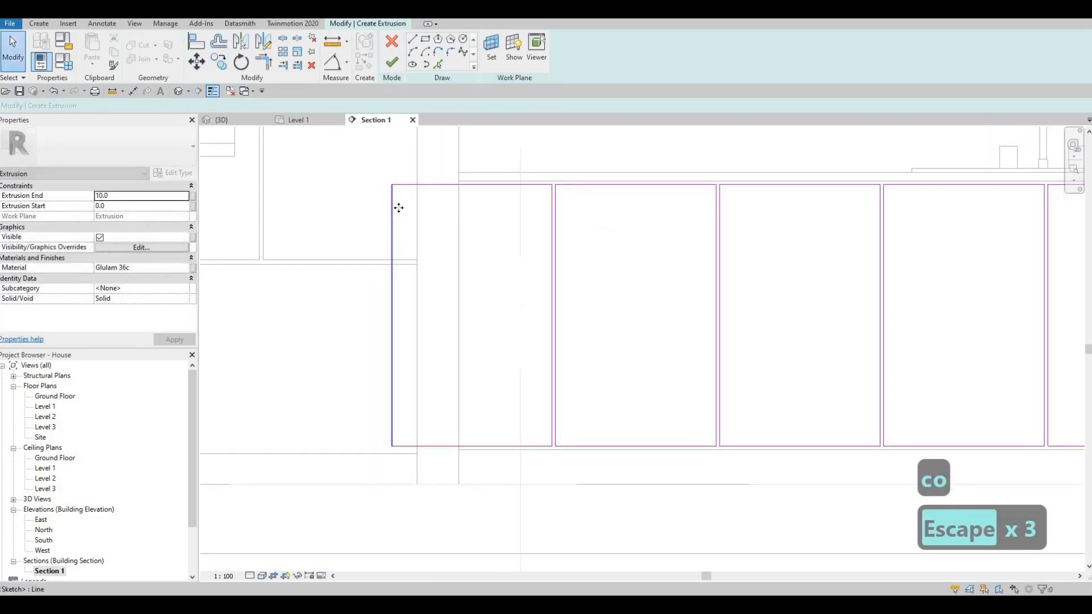
pyautogui.moveTo(462, 215); pyautogui.dragTo(462, 209)
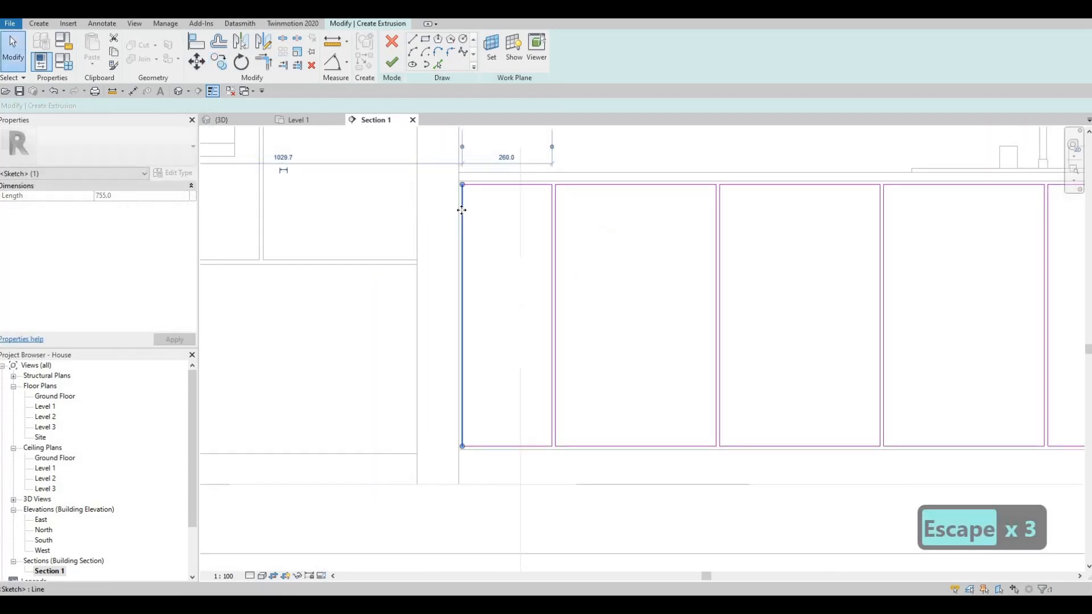
pyautogui.press('Escape')
# Select the narrow door's outer edge and re-reference its temporary dimension to the adjacent face of the tall cabinet's side panel
pyautogui.click(461, 279)
pyautogui.moveTo(503, 209); pyautogui.dragTo(532, 260, button='middle')
pyautogui.scroll(-2, 534, 265)
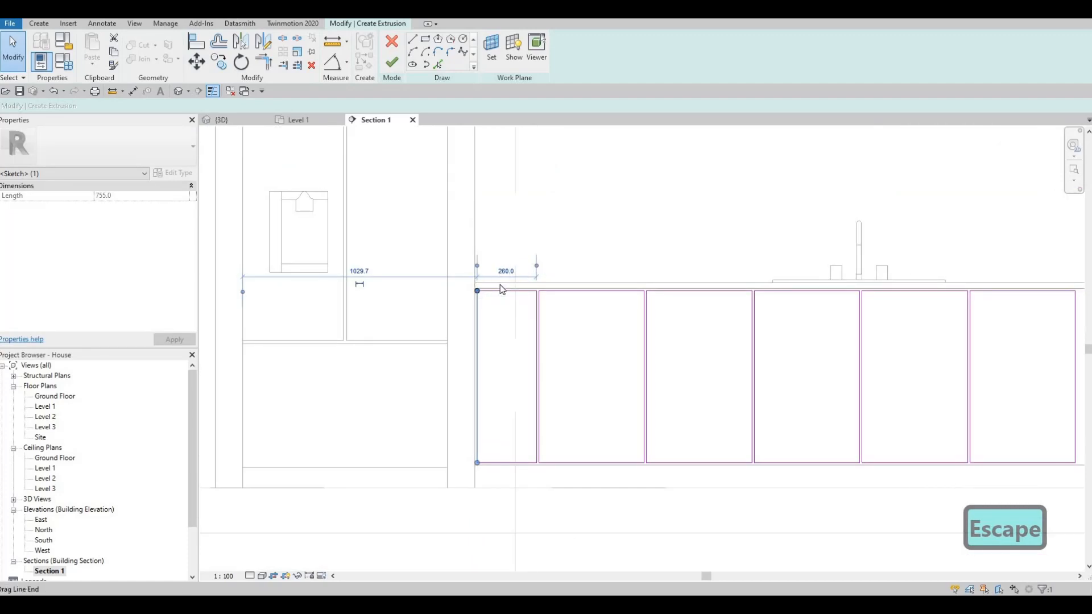
pyautogui.scroll(5, 477, 290)
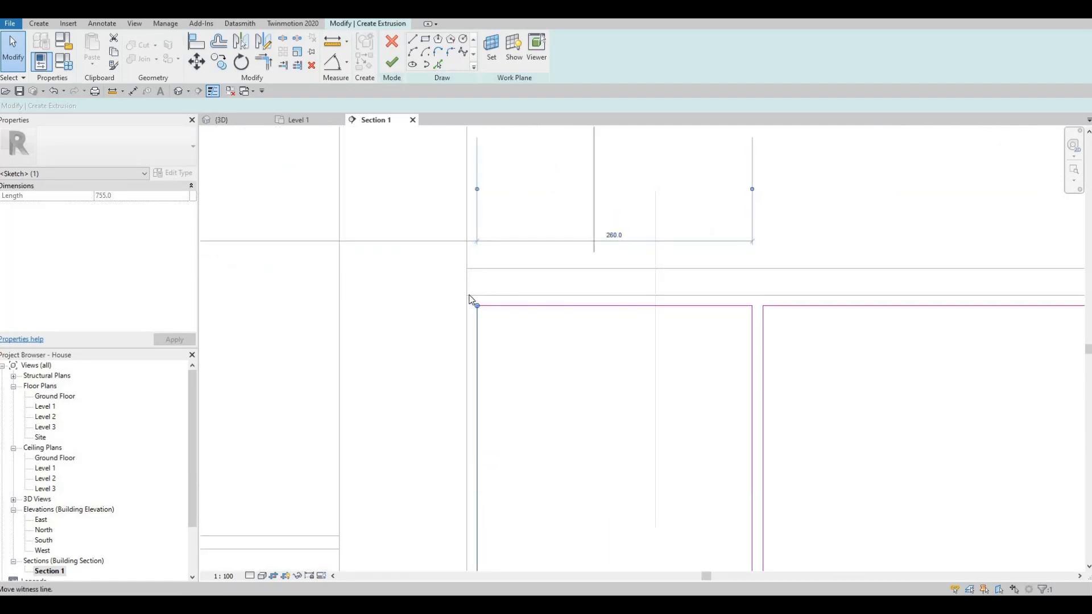
pyautogui.press('Tab')
pyautogui.press('Tab')
pyautogui.moveTo(467, 297); pyautogui.dragTo(453, 332)
pyautogui.scroll(-4, 463, 300)
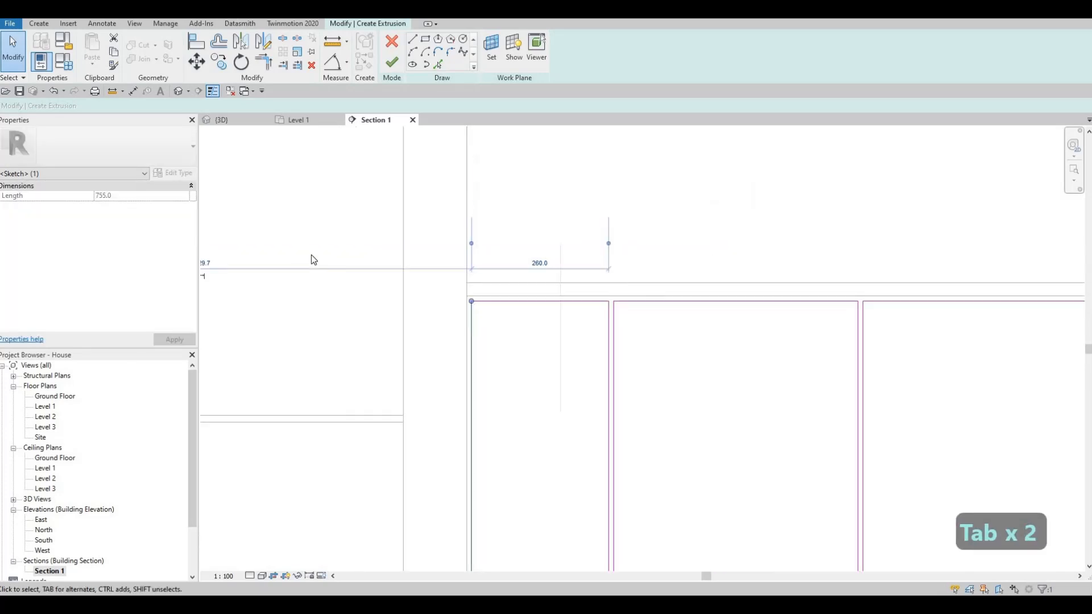
pyautogui.scroll(-1, 259, 321)
pyautogui.moveTo(258, 320); pyautogui.dragTo(483, 276, button='middle')
pyautogui.scroll(-3, 483, 276)
pyautogui.moveTo(306, 267); pyautogui.dragTo(372, 260, button='middle')
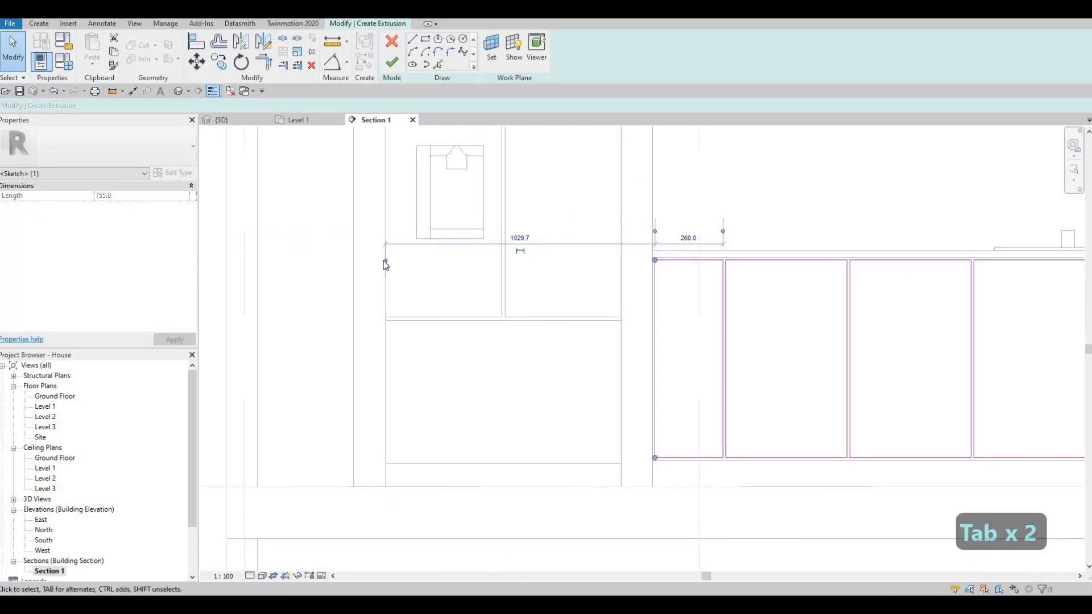
pyautogui.moveTo(640, 278); pyautogui.dragTo(649, 273)
pyautogui.scroll(1, 671, 241)
pyautogui.scroll(3, 629, 255)
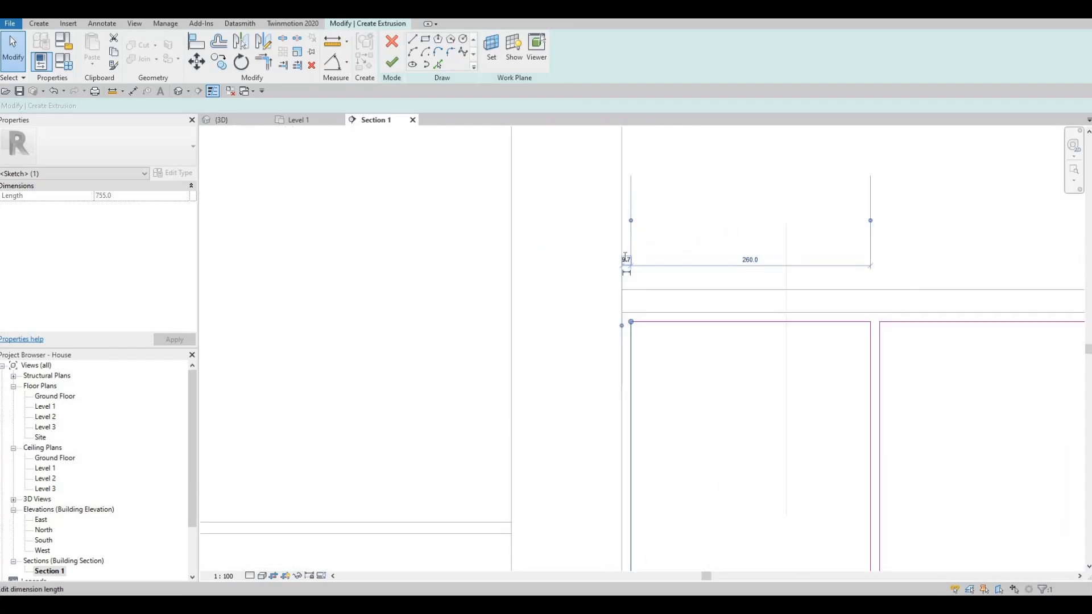
# Set the distance between the side panel and the narrow door's outer edge to 10
pyautogui.write('10')
pyautogui.press('Return')
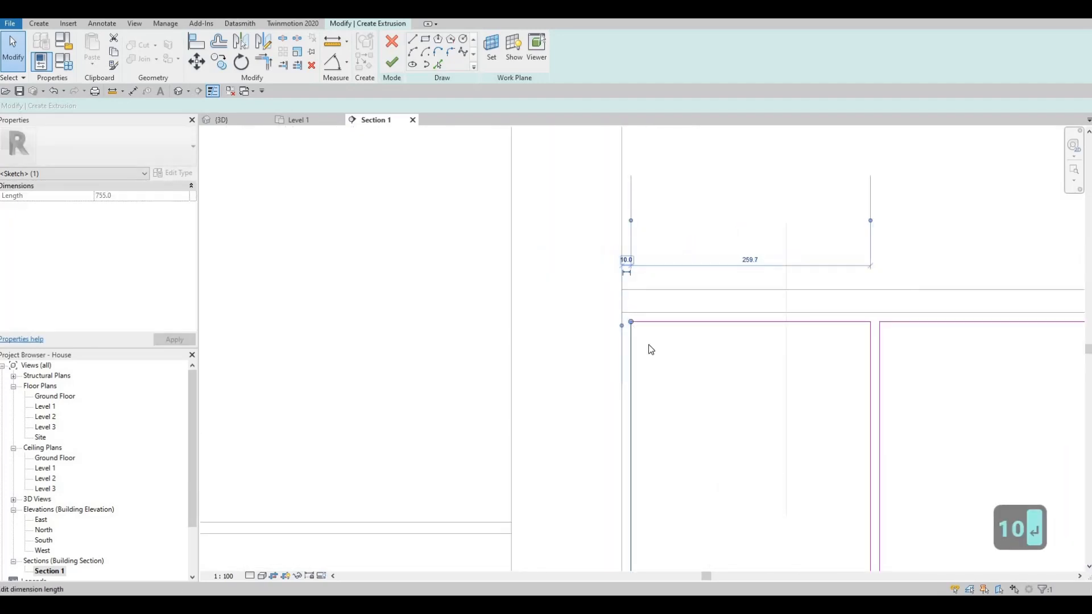
pyautogui.press('Escape')
pyautogui.press('Escape')
pyautogui.scroll(-4, 580, 327)
pyautogui.press('Escape')
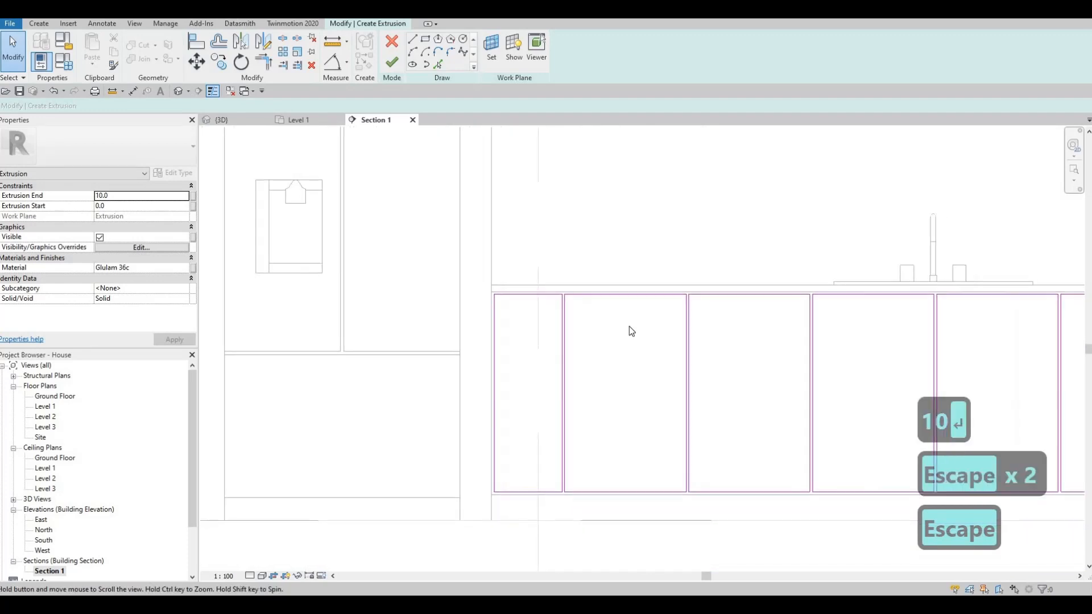
pyautogui.scroll(-1, 732, 331)
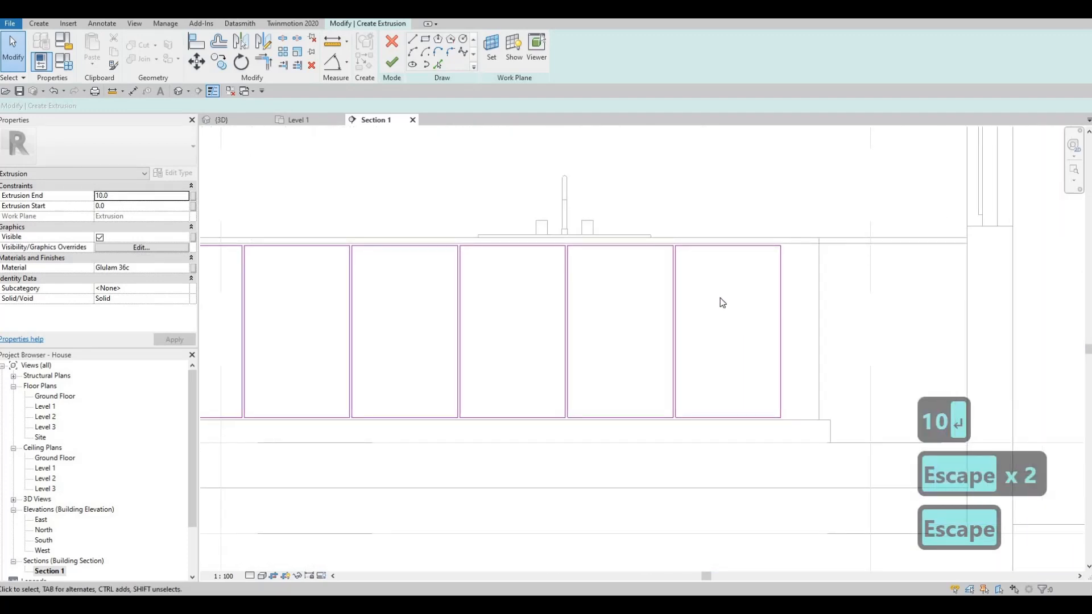
# Copy the rightmost door rectangle once to its right with the same gap, overlapping the end of the base cabinet
pyautogui.scroll(2, 714, 260)
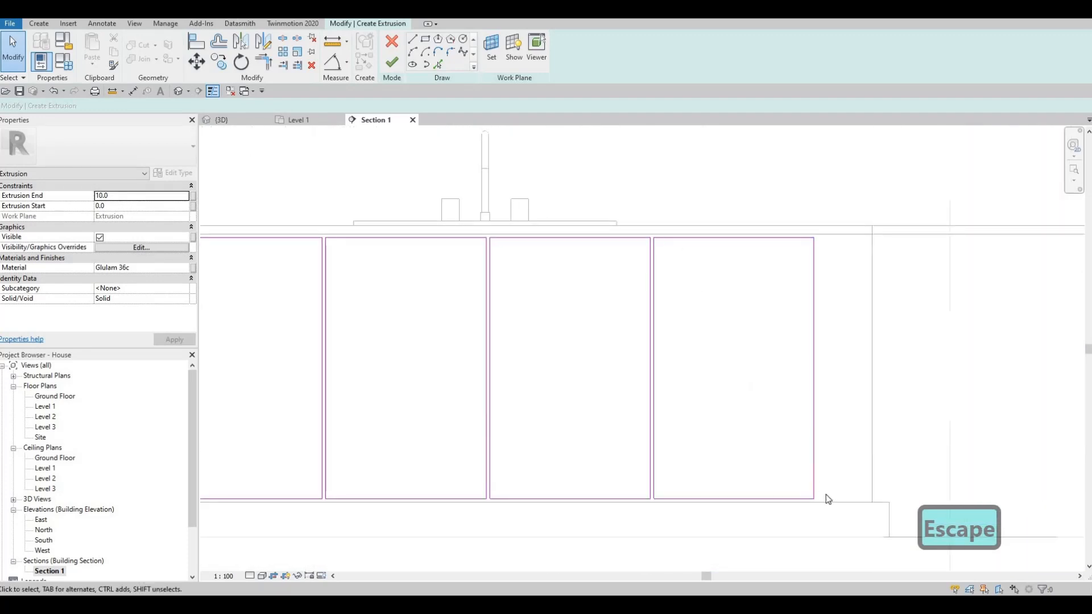
pyautogui.moveTo(854, 531)
pyautogui.mouseDown()
pyautogui.moveTo(654, 228)
pyautogui.moveTo(640, 257)
pyautogui.mouseUp()
pyautogui.scroll(2, 641, 257)
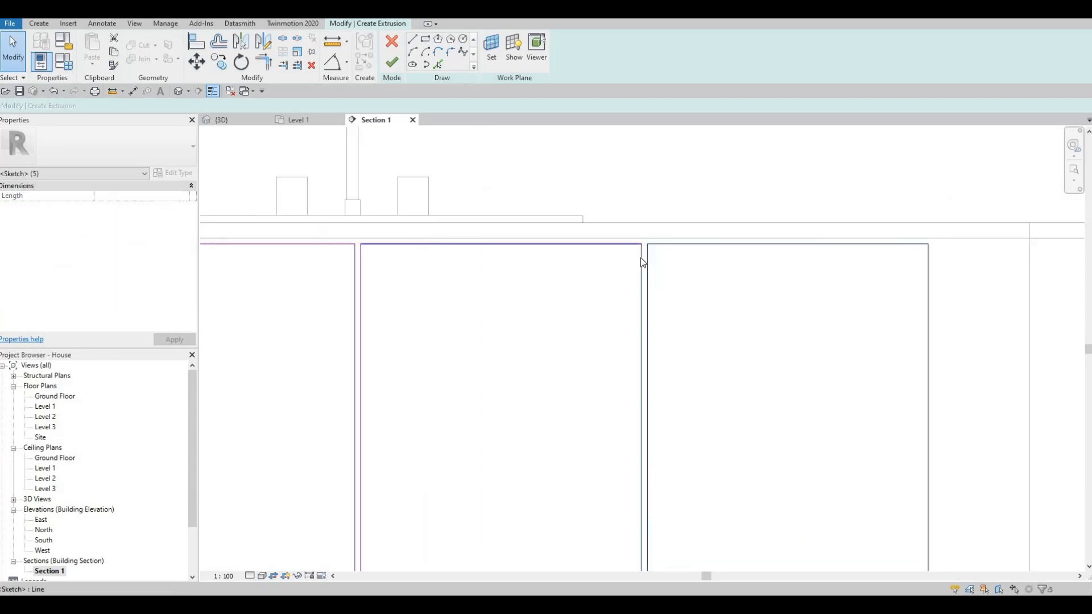
pyautogui.press('o')
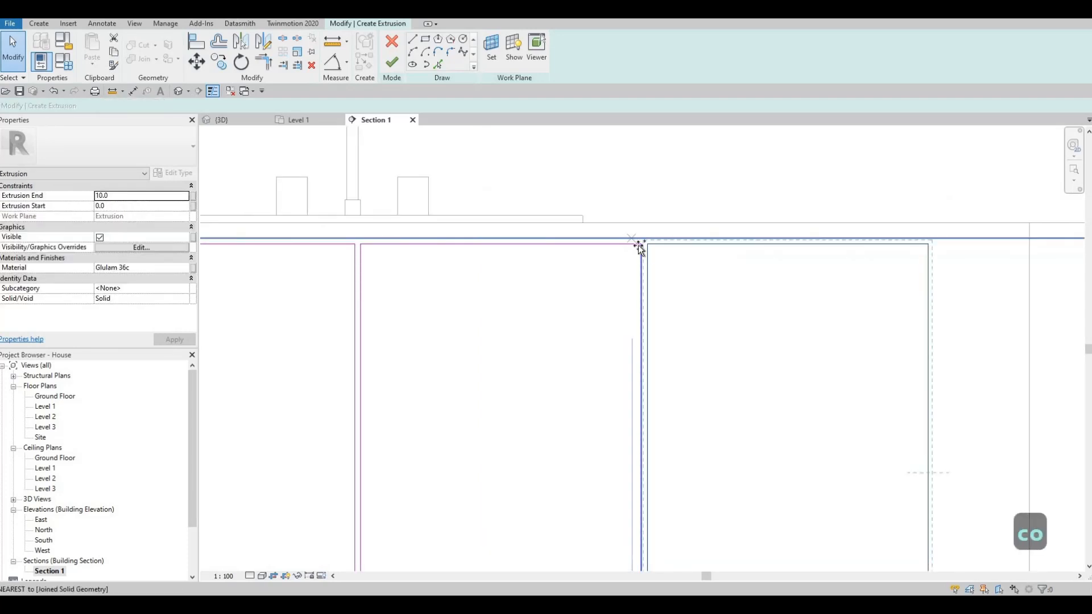
pyautogui.click(640, 244)
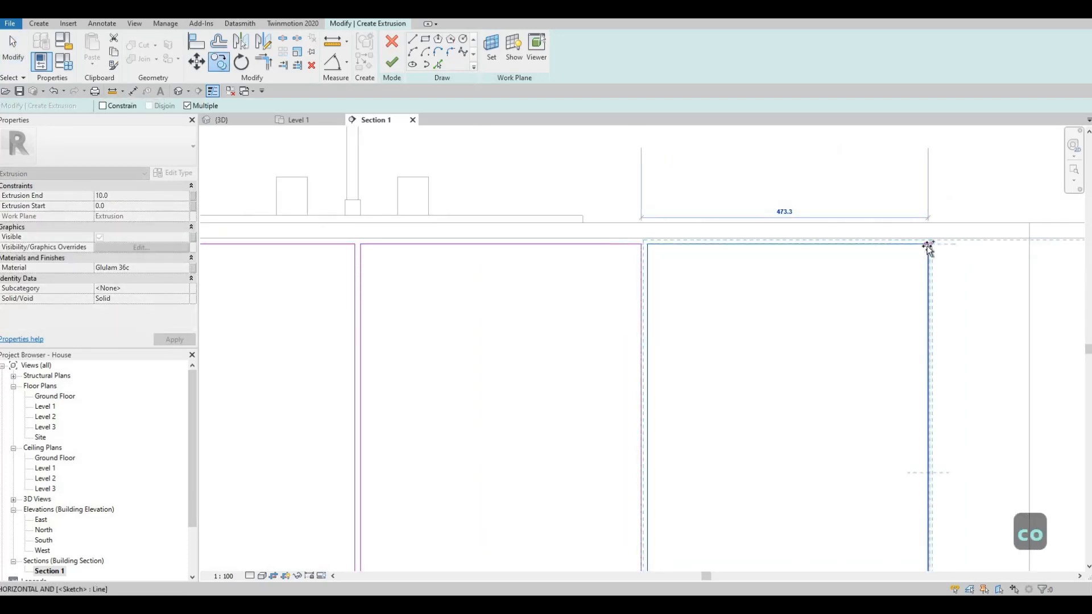
pyautogui.click(928, 248)
pyautogui.press('Escape')
pyautogui.press('Escape')
pyautogui.scroll(-4, 967, 273)
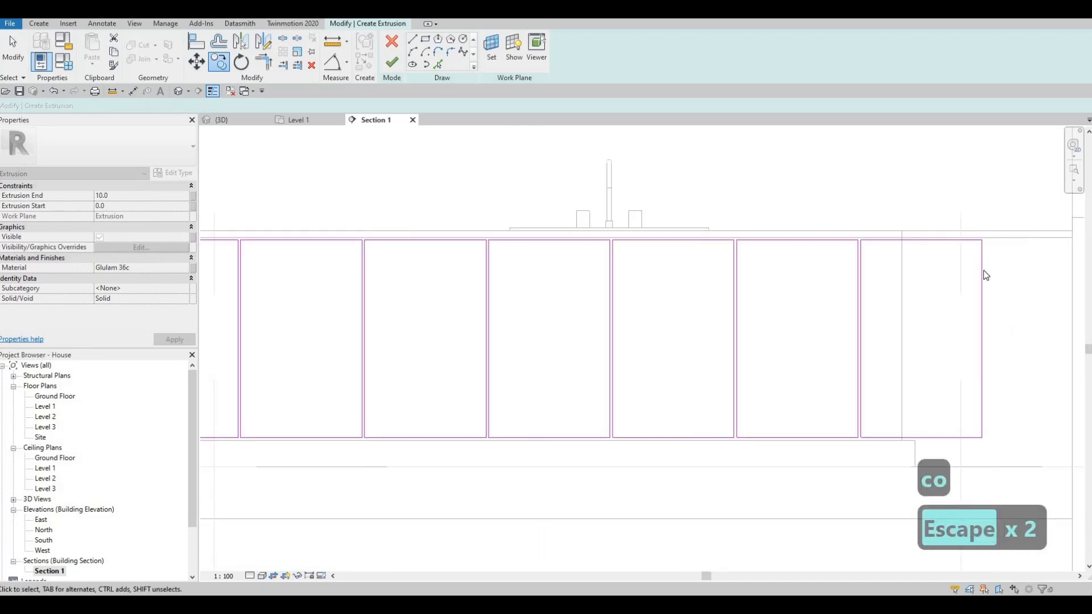
# Move the new door's outer vertical edge inward to just short of the cabinet's end, making the door about 147 wide
pyautogui.click(983, 254)
pyautogui.scroll(2, 983, 253)
pyautogui.moveTo(981, 257); pyautogui.dragTo(836, 261)
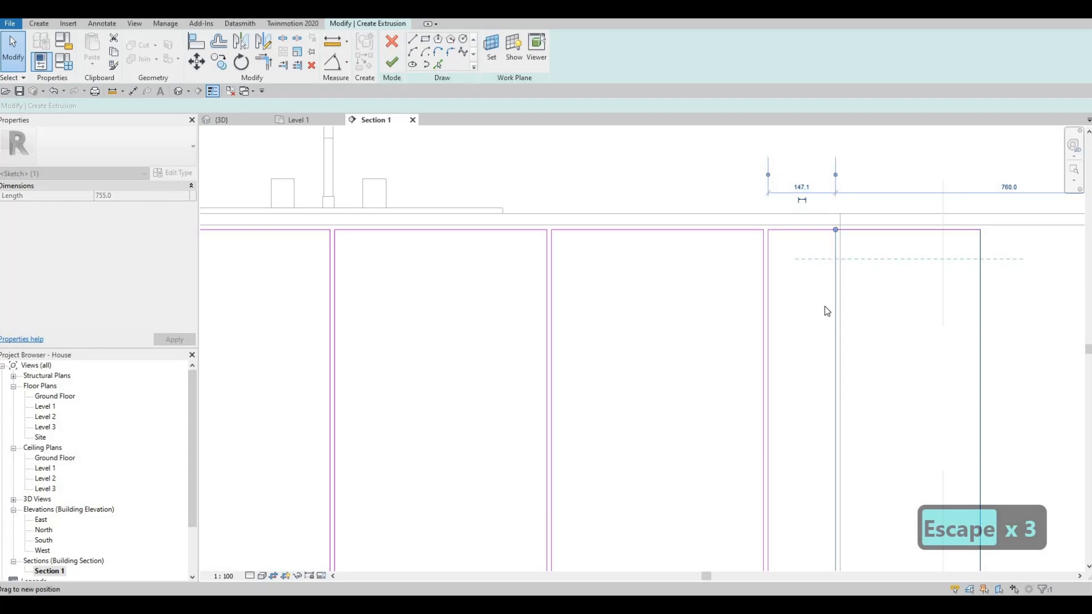
pyautogui.moveTo(813, 397); pyautogui.dragTo(817, 322, button='middle')
pyautogui.press('Escape')
pyautogui.press('Escape')
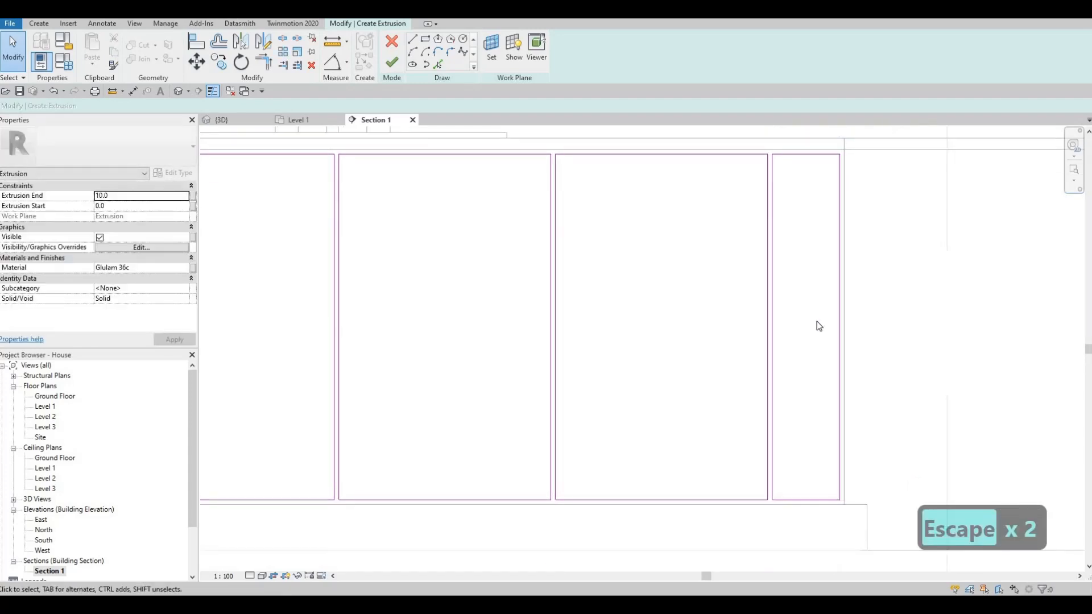
pyautogui.scroll(-4, 819, 325)
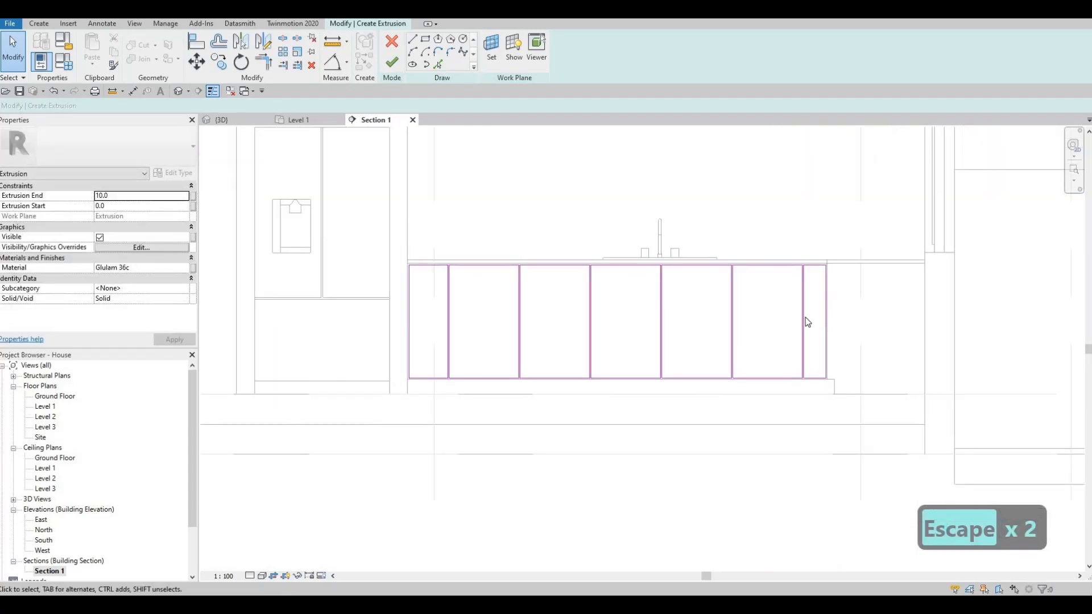
# Draw a horizontal line across the upper part of the first full-width door beside the narrow one next to the tall cabinet
pyautogui.moveTo(637, 266); pyautogui.dragTo(653, 274, button='middle')
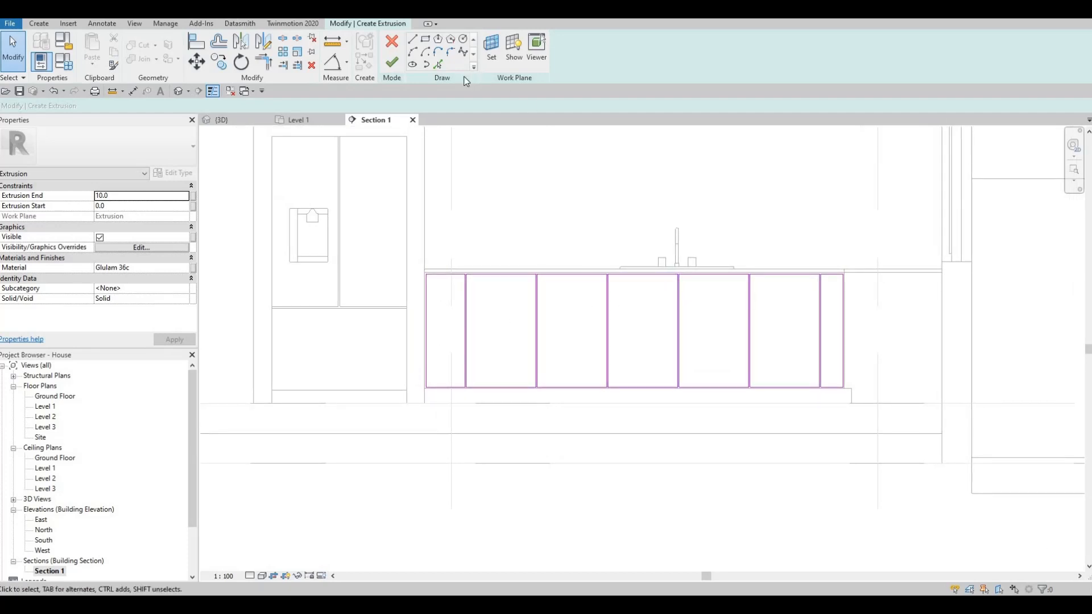
pyautogui.press('l')
pyautogui.press('i')
pyautogui.scroll(3, 481, 296)
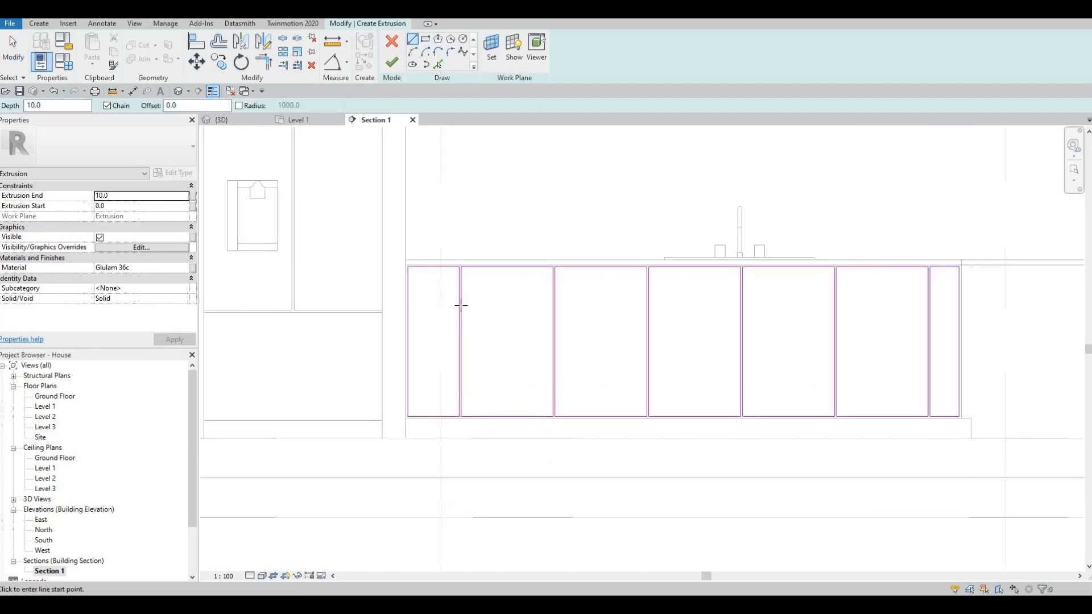
pyautogui.click(467, 301)
pyautogui.click(566, 304)
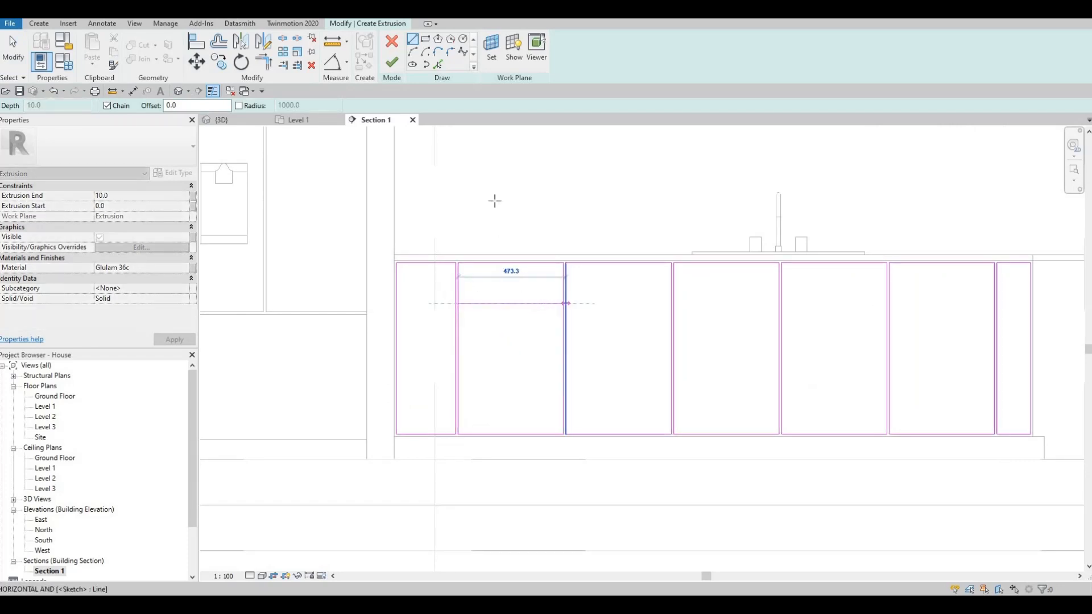
pyautogui.press('Escape')
pyautogui.press('Escape')
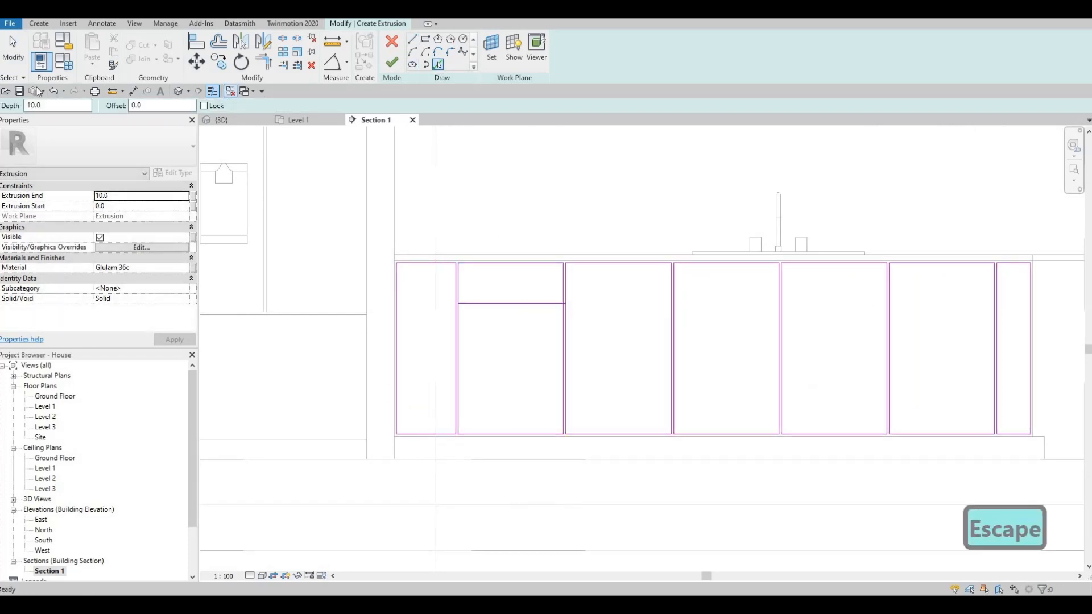
# Add a parallel line above the horizontal divider with Pick Lines at an offset of 10
pyautogui.write('0')
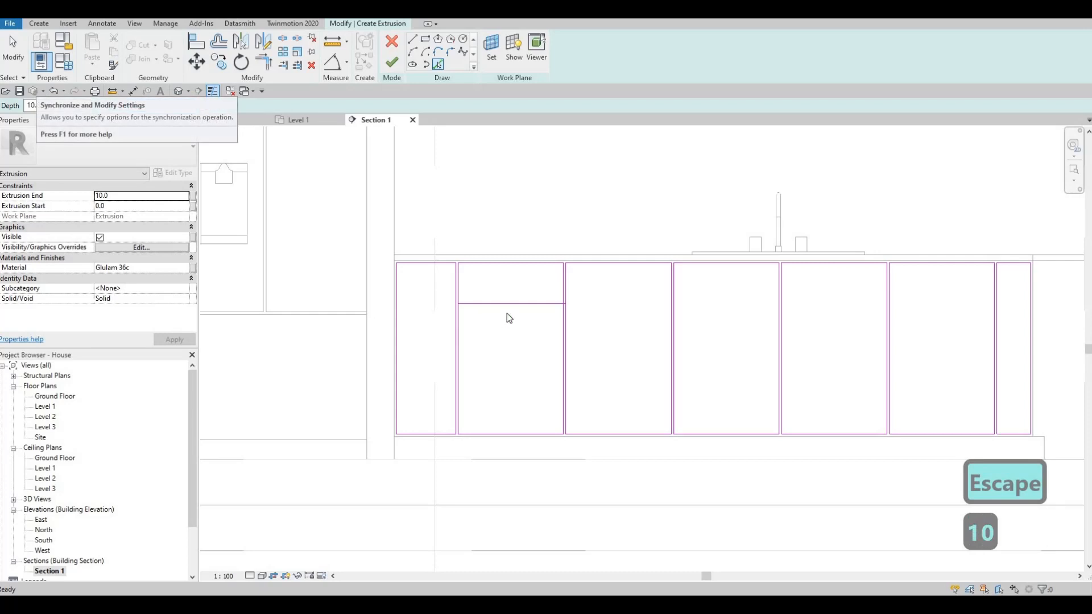
pyautogui.press('Escape')
pyautogui.scroll(2, 521, 308)
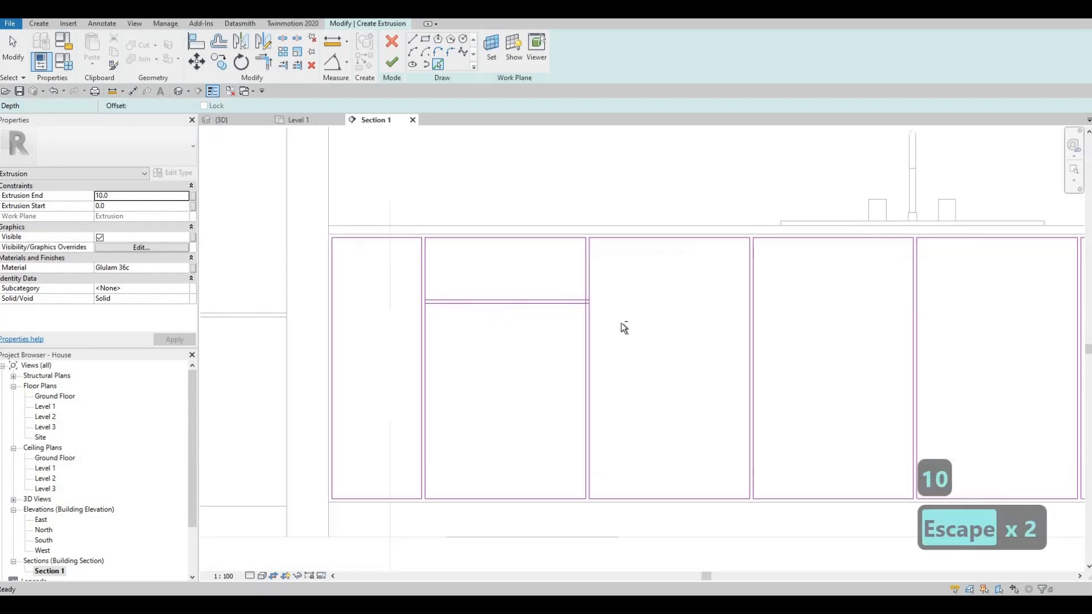
pyautogui.press('Escape')
# Select the pair of divider lines and copy it lower down within the same door
pyautogui.moveTo(377, 275); pyautogui.dragTo(618, 325)
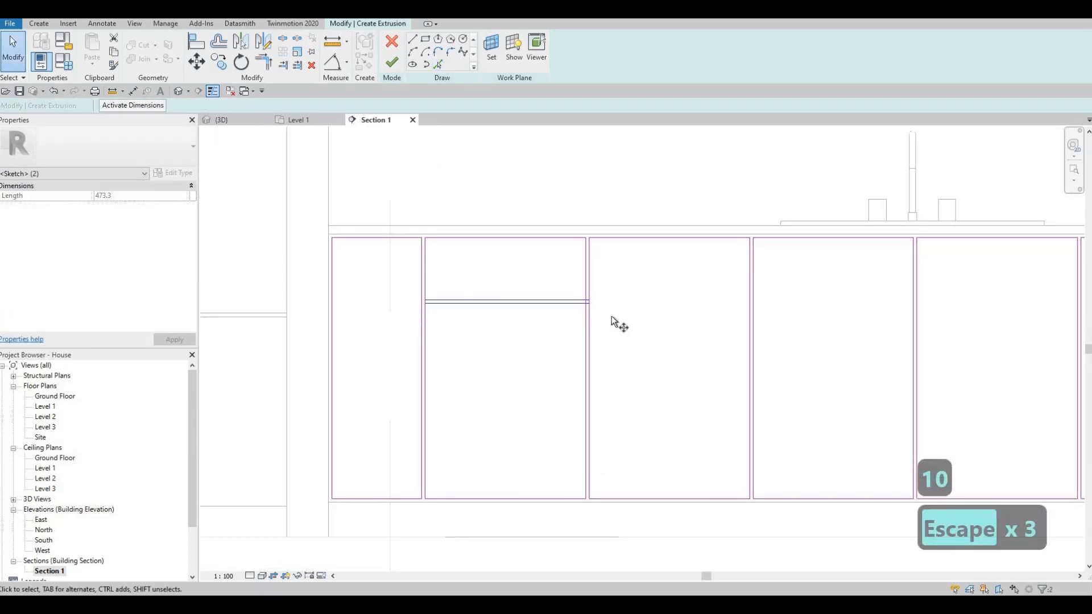
pyautogui.press('c')
pyautogui.press('o')
pyautogui.click(587, 301)
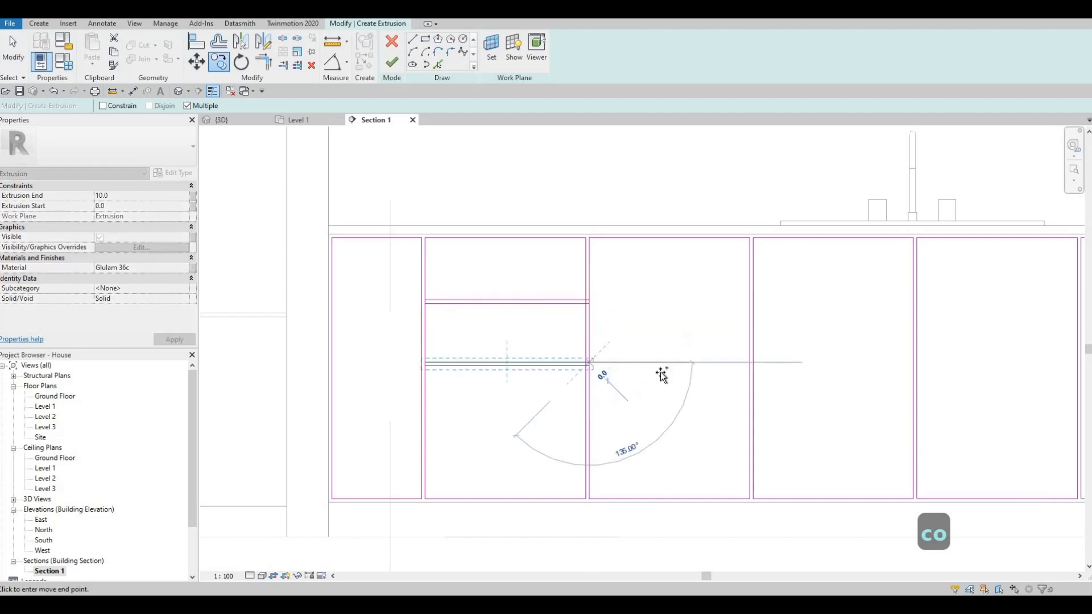
# Place another copy of the divider pair across the last full-width door at the far end of the counter
pyautogui.scroll(-4, 768, 341)
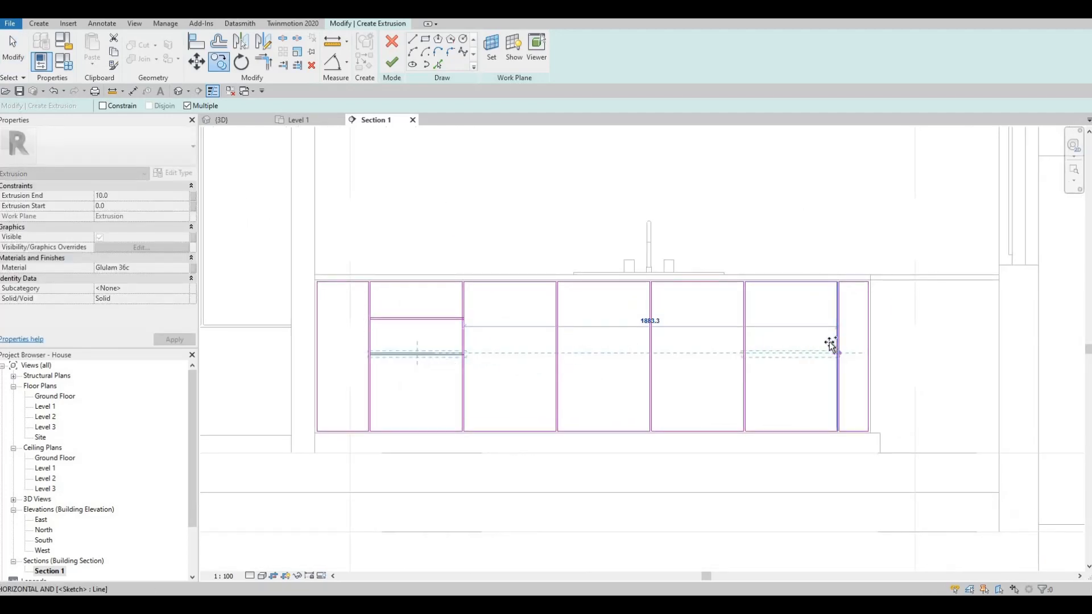
pyautogui.scroll(2, 835, 347)
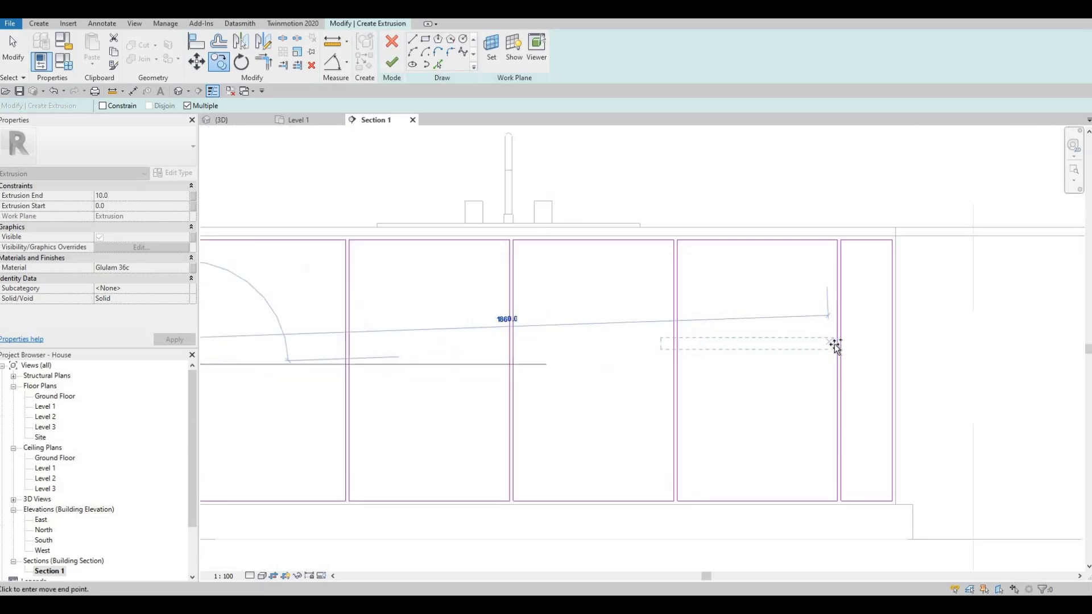
pyautogui.click(787, 385)
pyautogui.press('Escape')
pyautogui.press('Escape')
# Nudge the copied divider pair in the far door down to roughly the middle of its height
pyautogui.moveTo(762, 324); pyautogui.dragTo(763, 324)
pyautogui.press('Down')
pyautogui.press('Down')
pyautogui.press('Down')
pyautogui.press('Down')
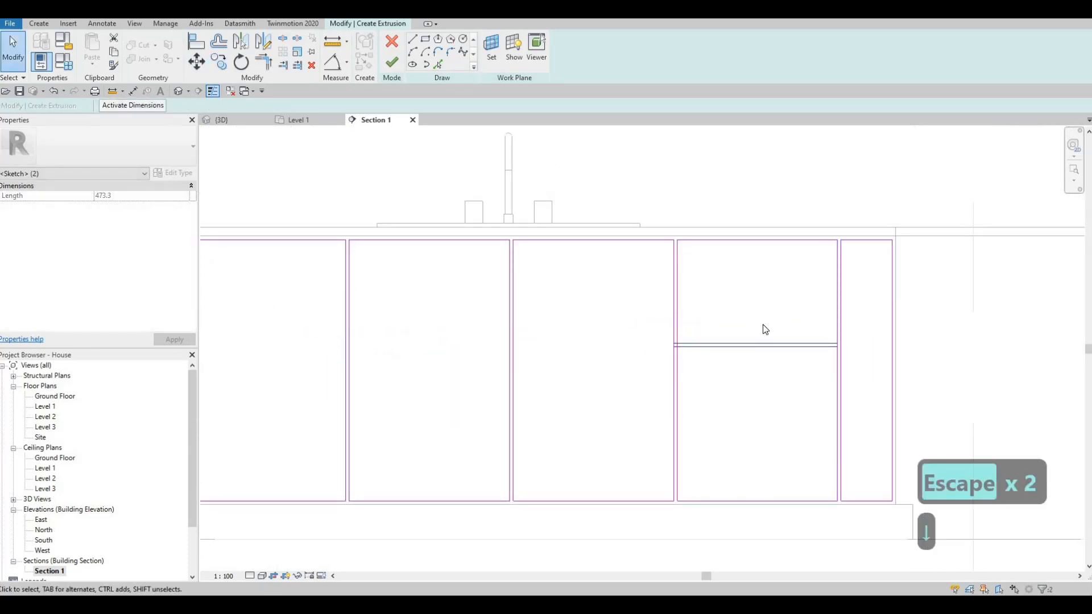
pyautogui.press('Down')
pyautogui.press('Down')
pyautogui.press('Down')
pyautogui.press('Down')
pyautogui.press('Down')
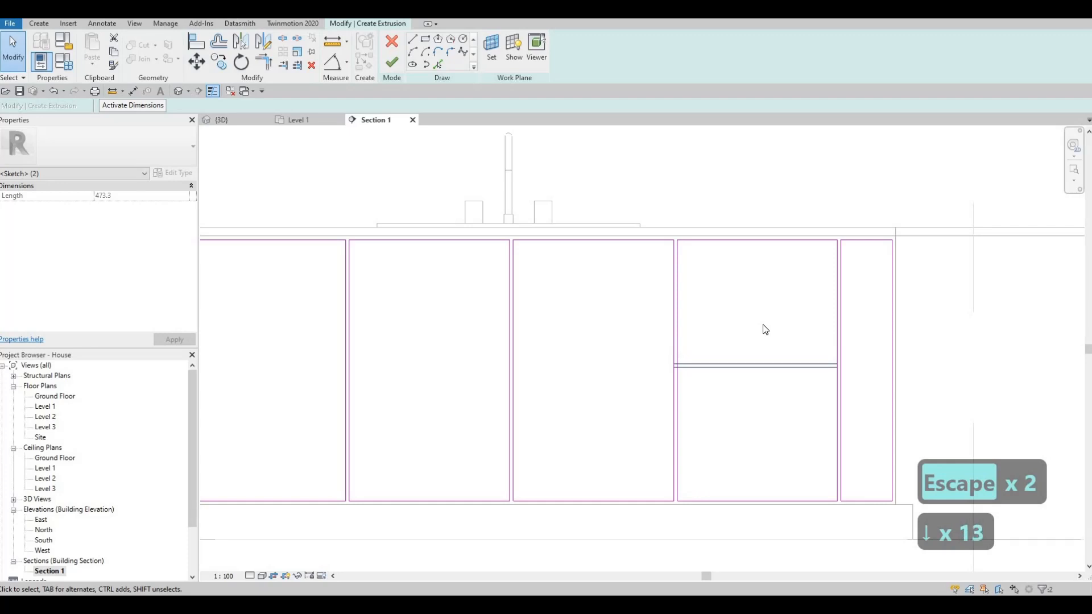
pyautogui.press('Escape')
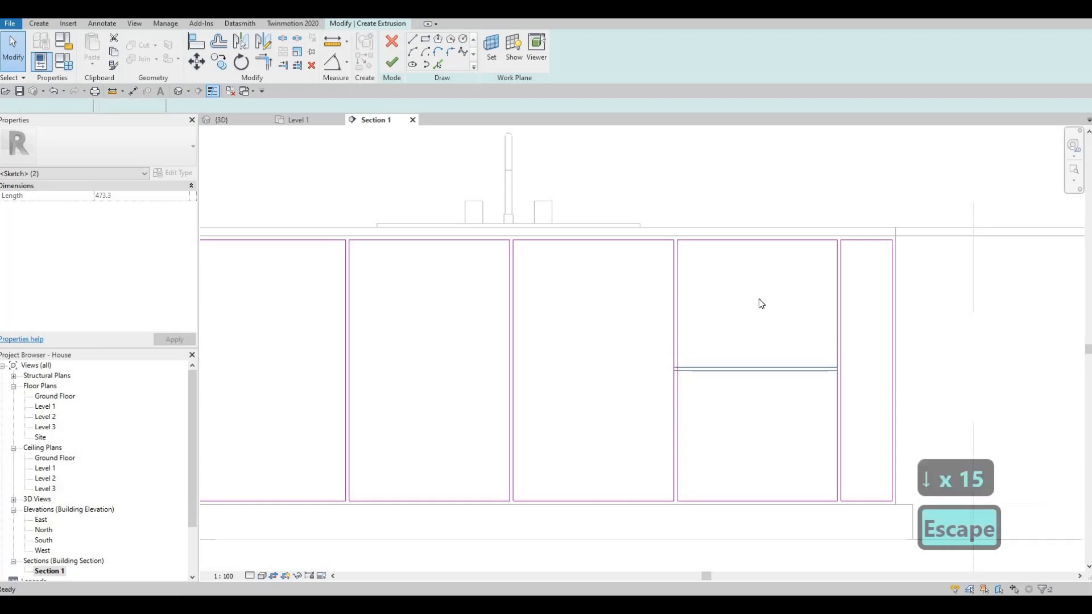
# Split the sketch lines where the horizontal dividers meet the vertical edges of the two divided doors
pyautogui.scroll(-4, 779, 307)
pyautogui.scroll(3, 651, 302)
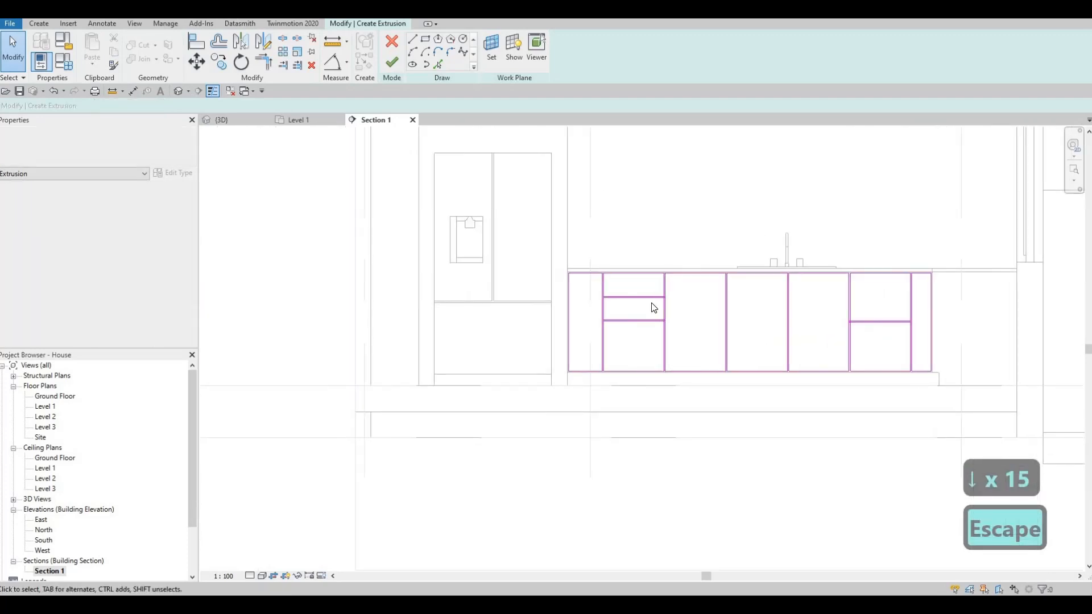
pyautogui.press('Escape')
pyautogui.press('l')
pyautogui.scroll(4, 684, 281)
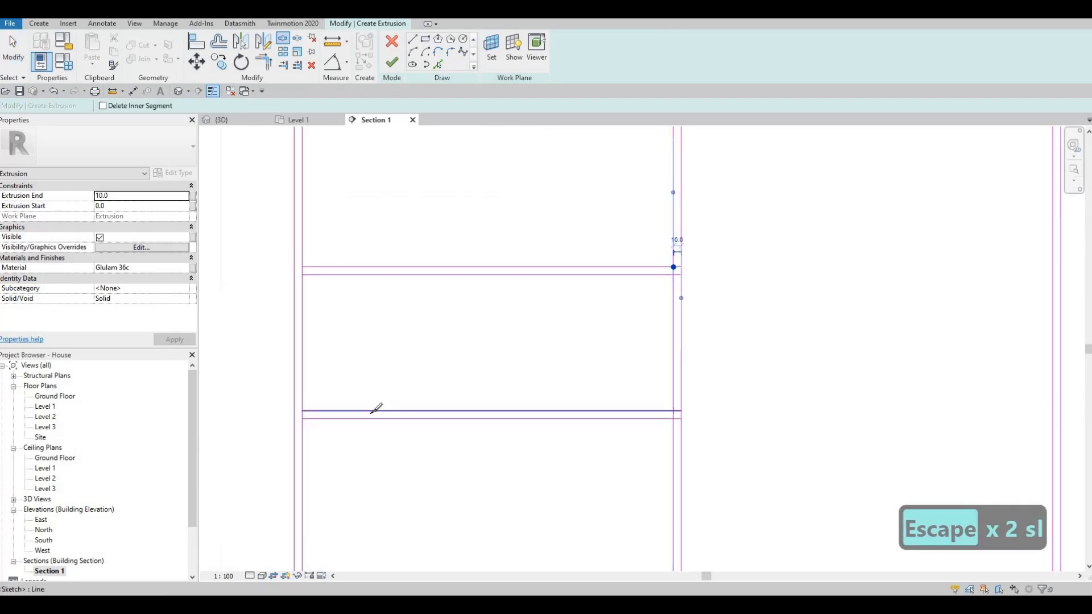
pyautogui.click(344, 410)
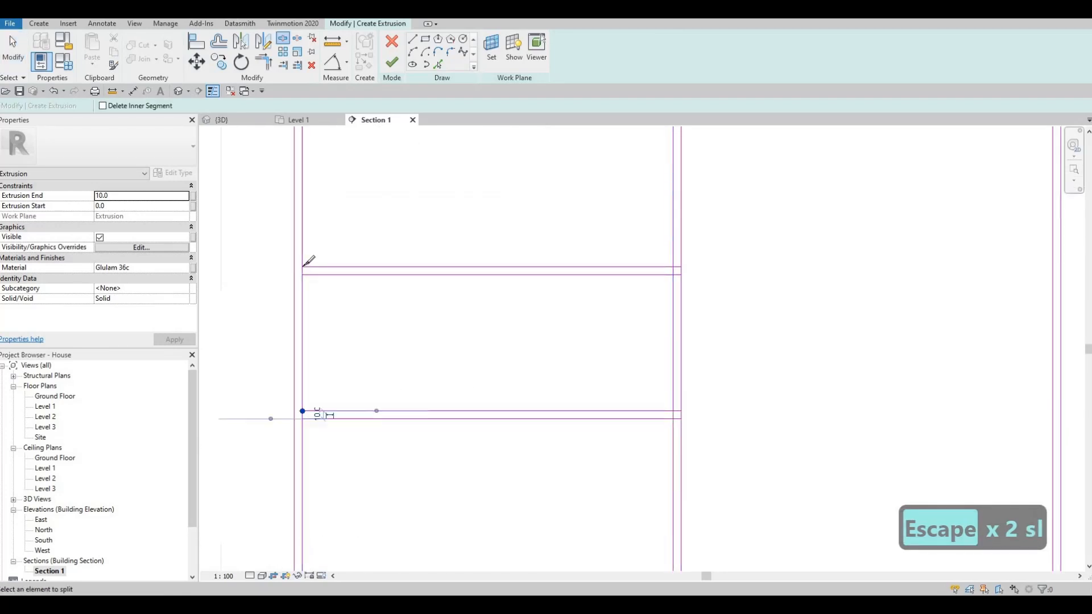
pyautogui.scroll(-5, 448, 322)
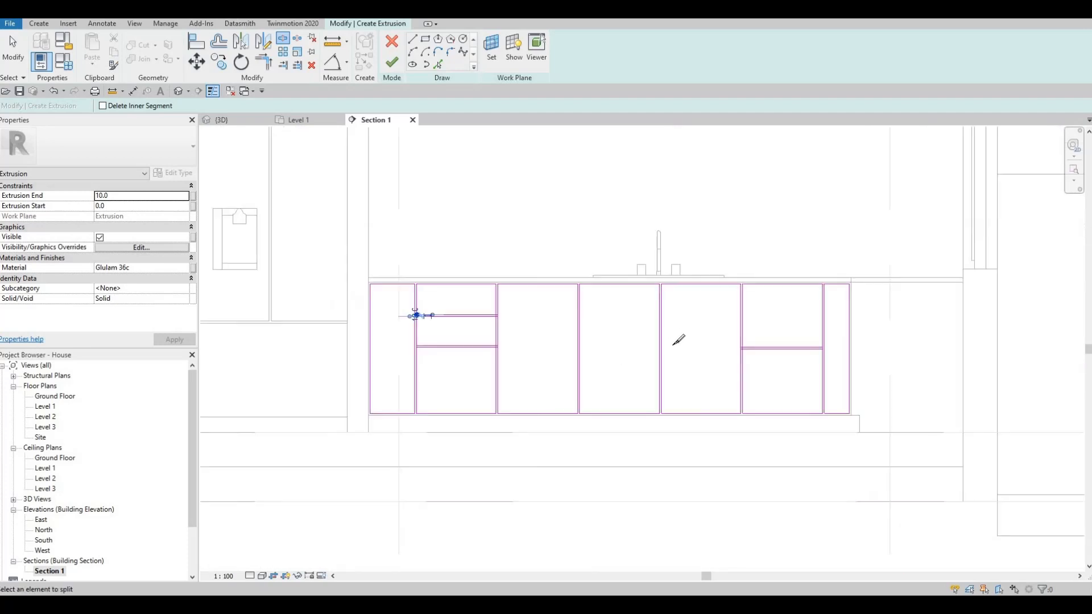
pyautogui.scroll(5, 694, 356)
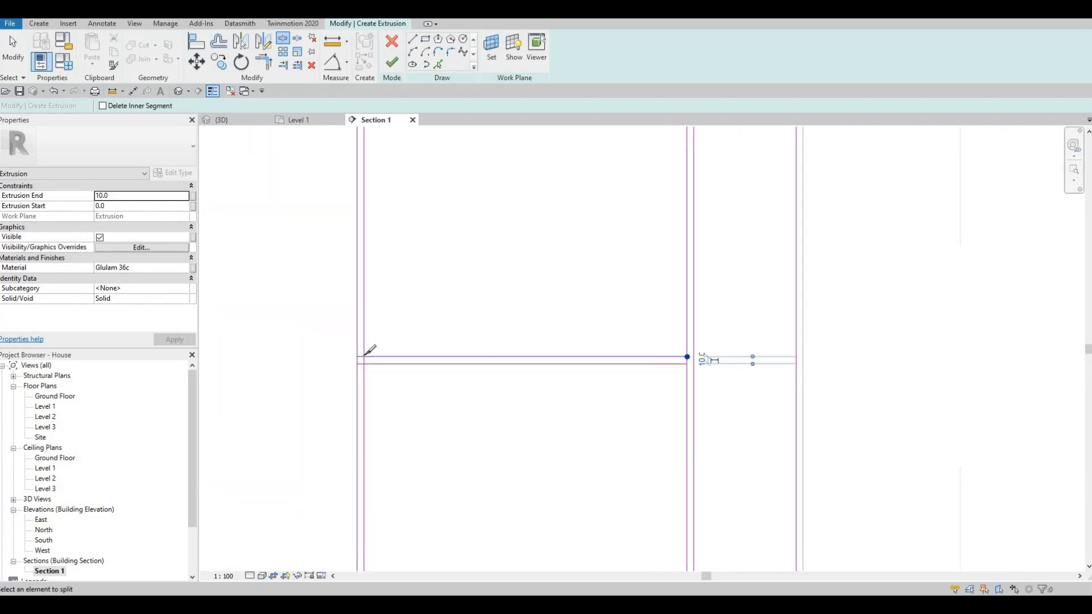
pyautogui.press('Escape')
pyautogui.press('Escape')
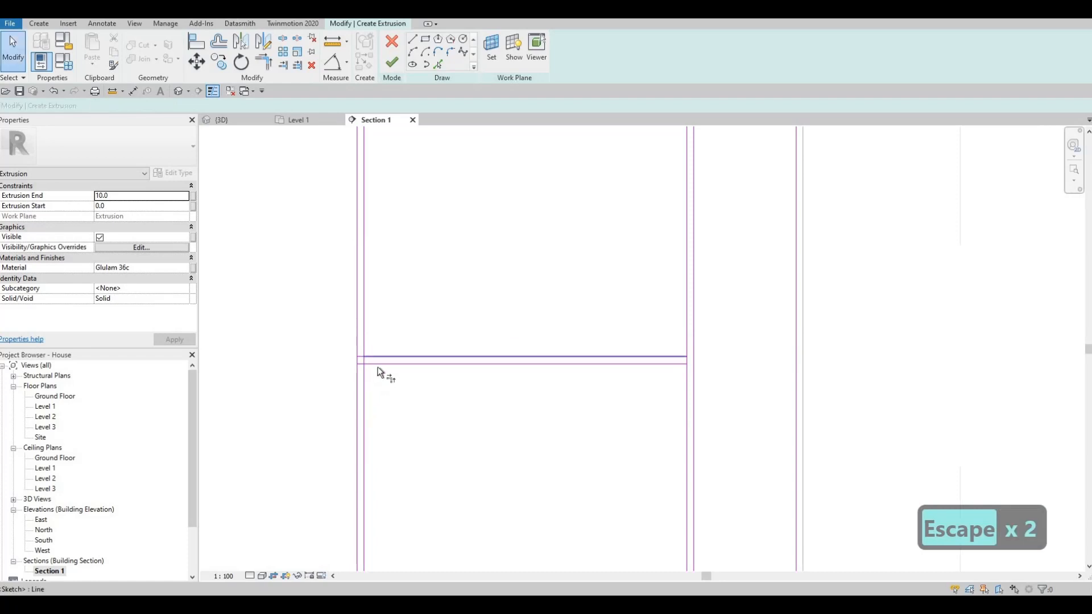
pyautogui.press('t')
pyautogui.press('r')
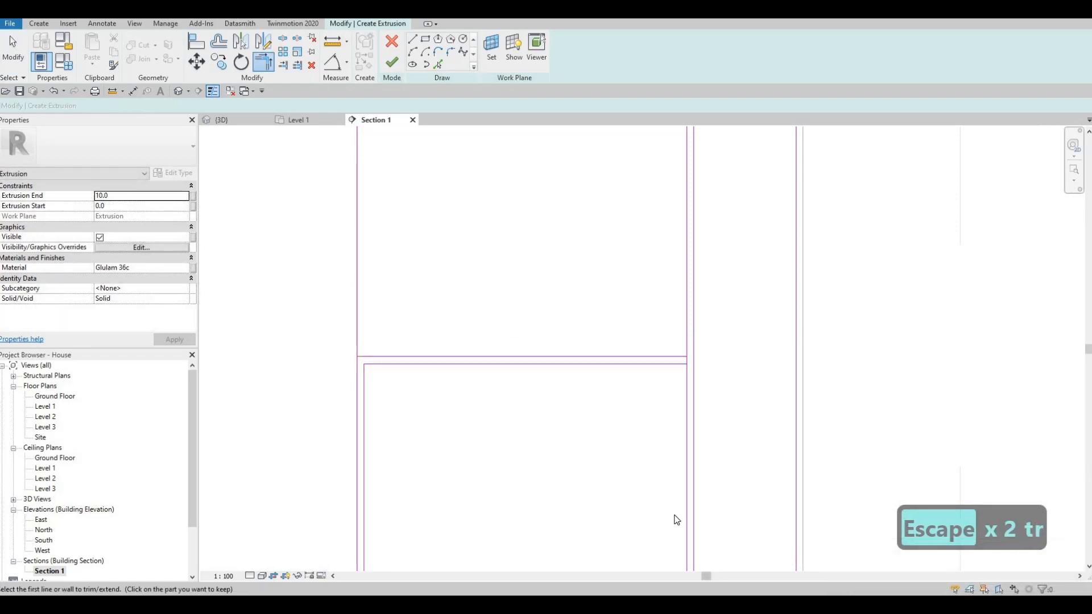
pyautogui.hotkey('ctrl', 'z')
pyautogui.press('Escape')
pyautogui.press('Escape')
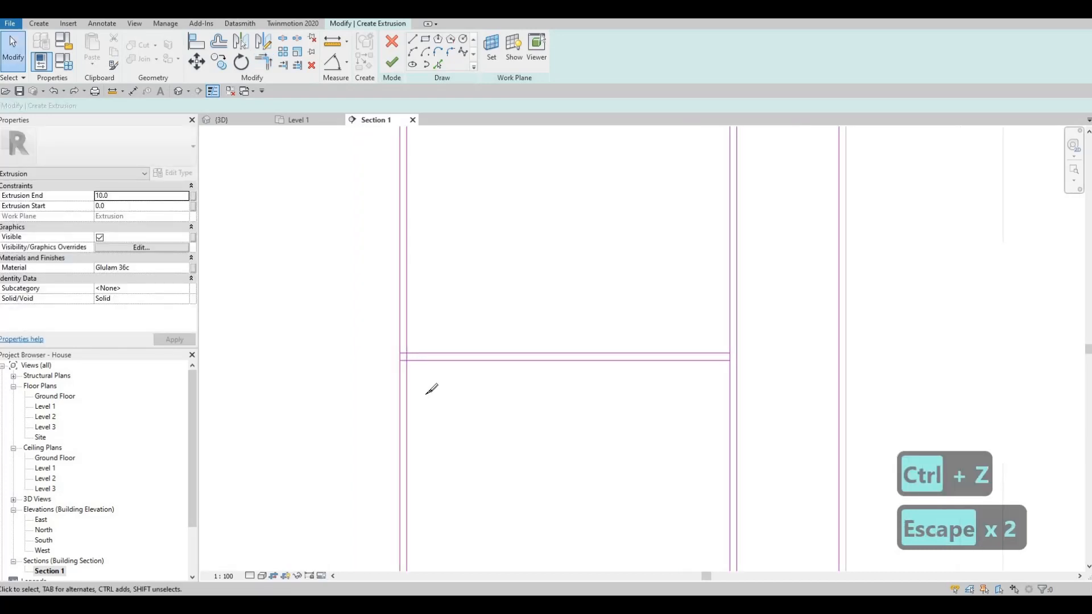
# Split the sketch lines again where the far door's upper divider line meets its vertical edges
pyautogui.press('s')
pyautogui.press('l')
pyautogui.scroll(2, 402, 348)
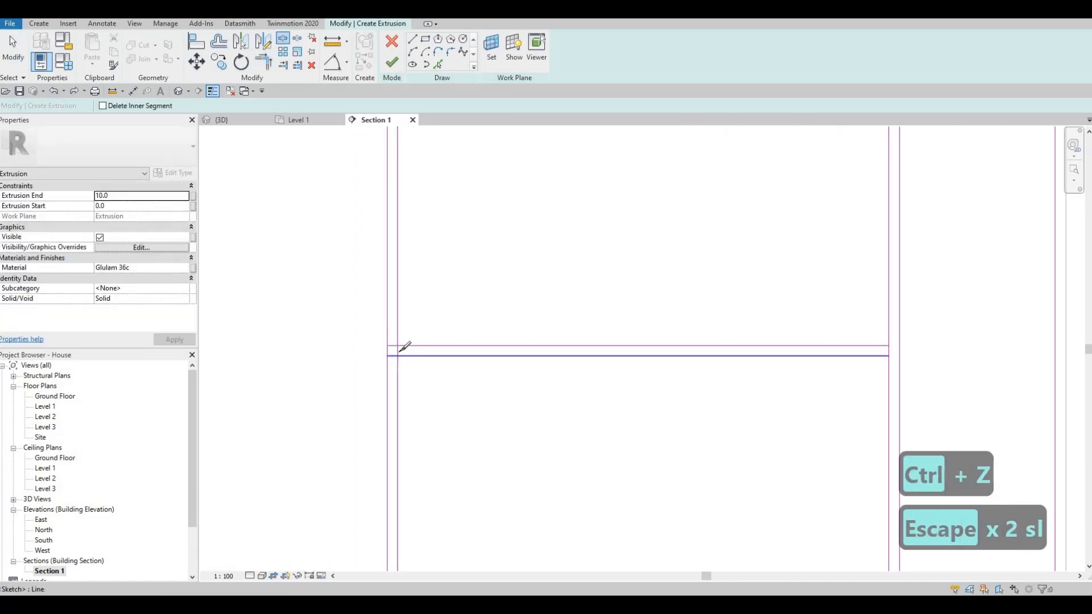
pyautogui.click(399, 346)
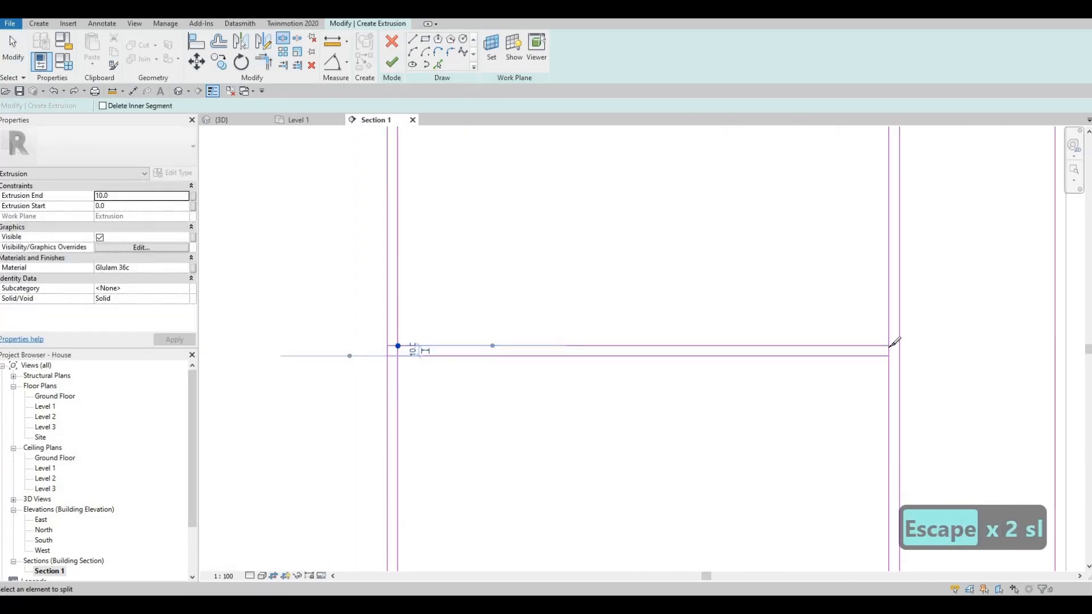
pyautogui.press('Escape')
pyautogui.press('Escape')
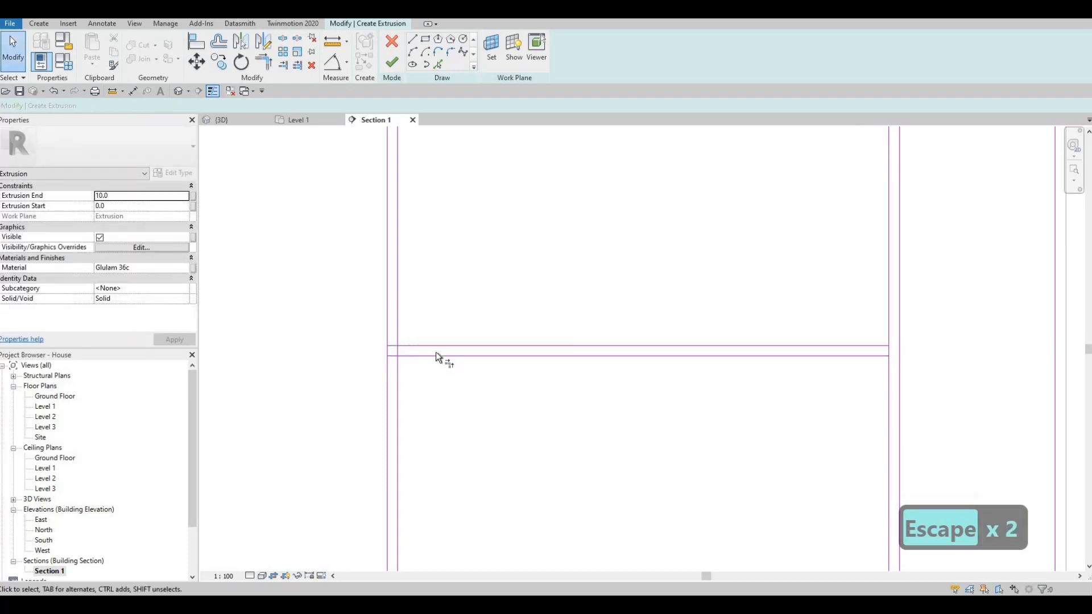
# Trim the far door's lower divider line to both vertical edges and delete the leftover short segment beside its left edge
pyautogui.press('t')
pyautogui.press('r')
pyautogui.click(404, 370)
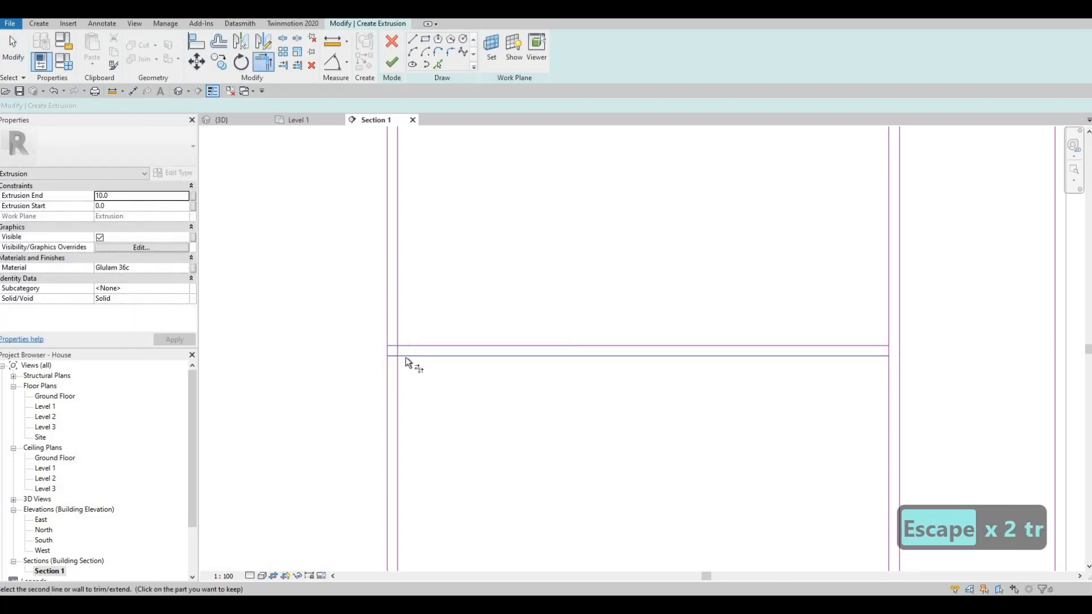
pyautogui.click(398, 325)
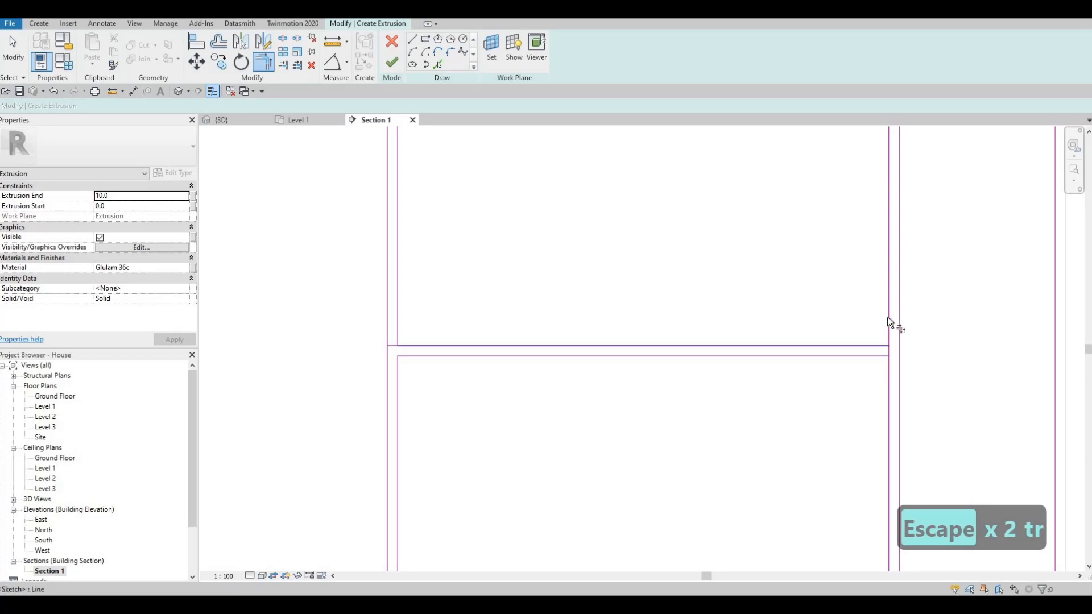
pyautogui.click(888, 373)
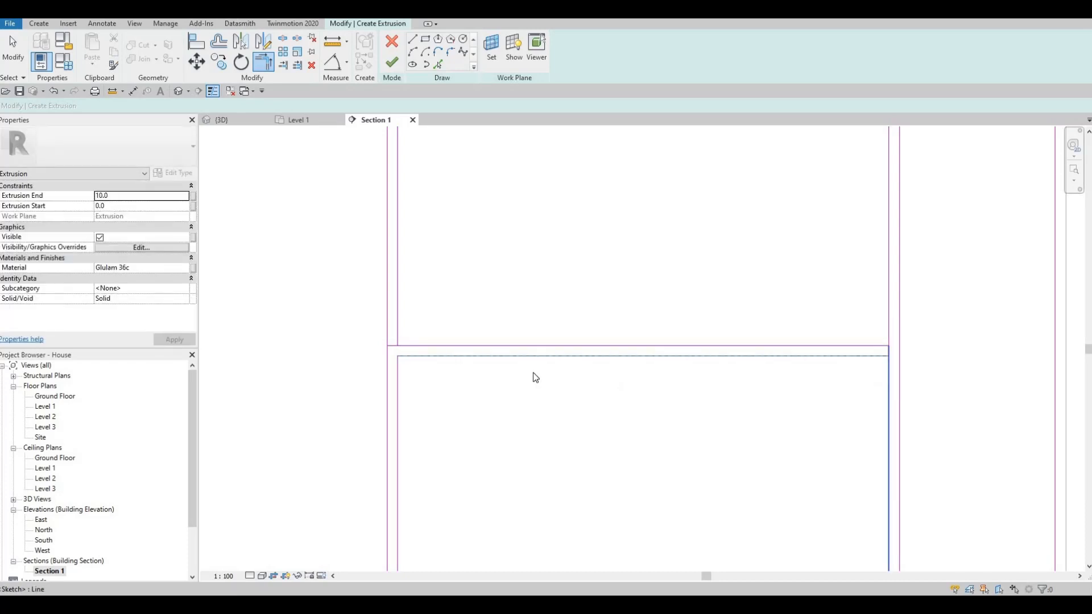
pyautogui.press('Escape')
pyautogui.press('Escape')
pyautogui.click(390, 346)
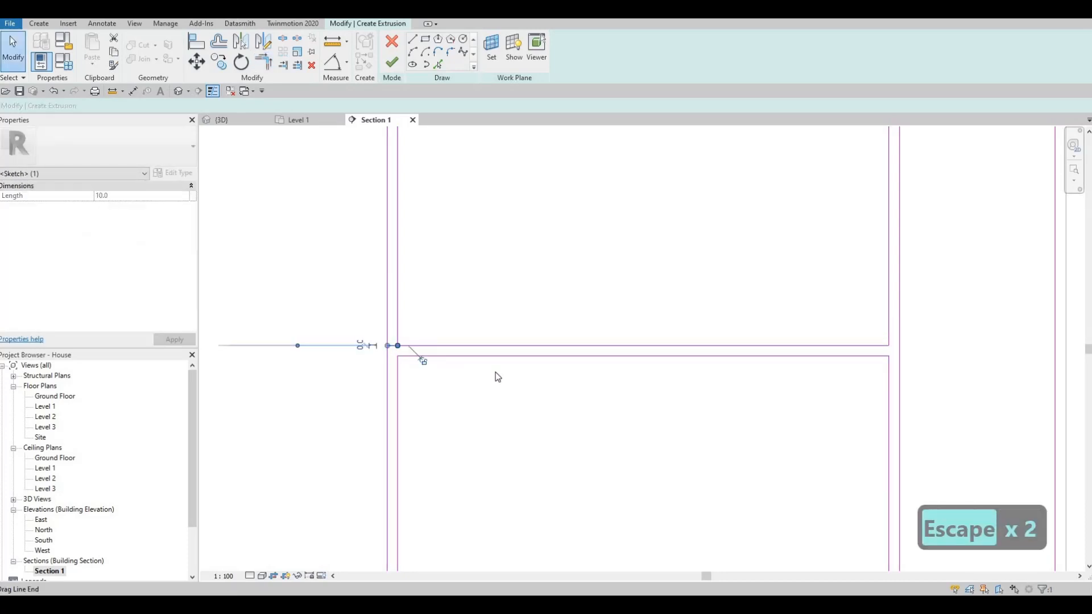
pyautogui.press('Delete')
# Try to trim the three-part drawer column's upper divider lines into corners with its right vertical edge
pyautogui.scroll(-4, 377, 361)
pyautogui.moveTo(378, 361); pyautogui.dragTo(636, 327, button='middle')
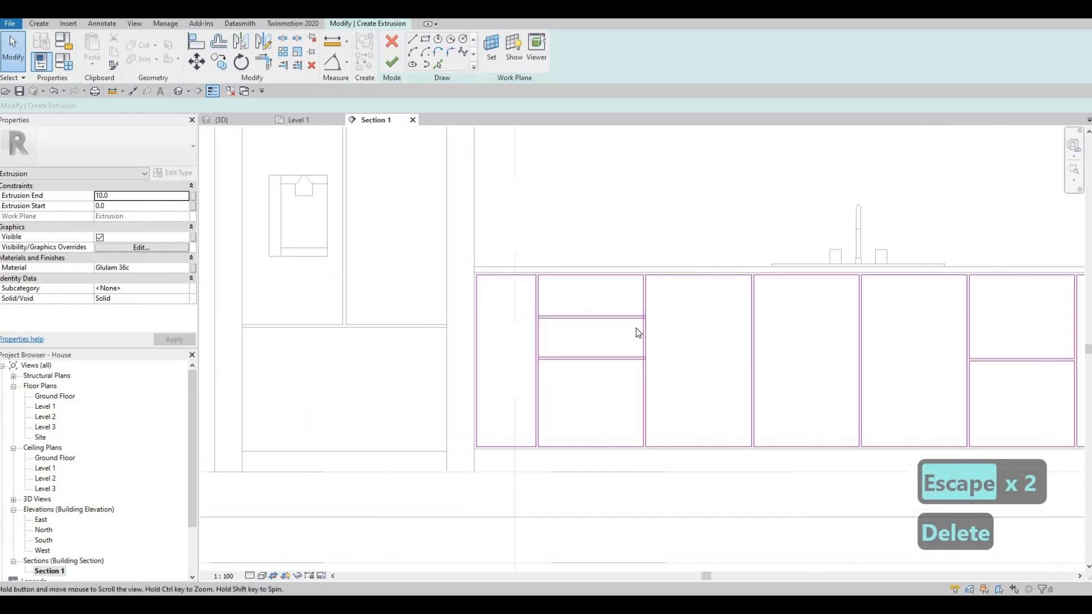
pyautogui.scroll(5, 725, 323)
pyautogui.press('Escape')
pyautogui.press('Escape')
pyautogui.press('t')
pyautogui.press('r')
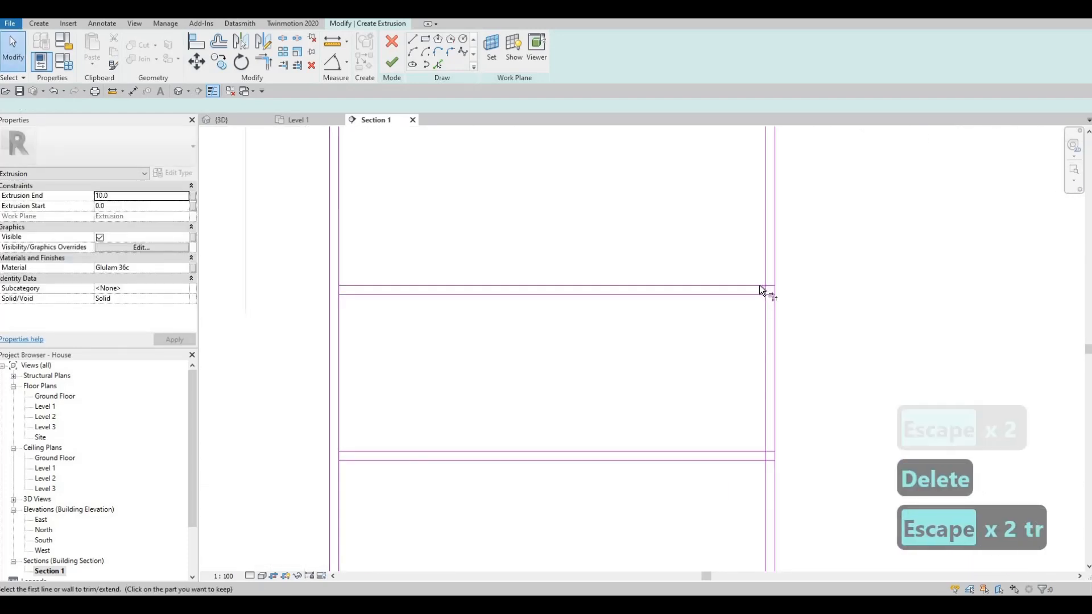
pyautogui.click(761, 285)
pyautogui.click(766, 271)
pyautogui.press('Escape')
pyautogui.press('Escape')
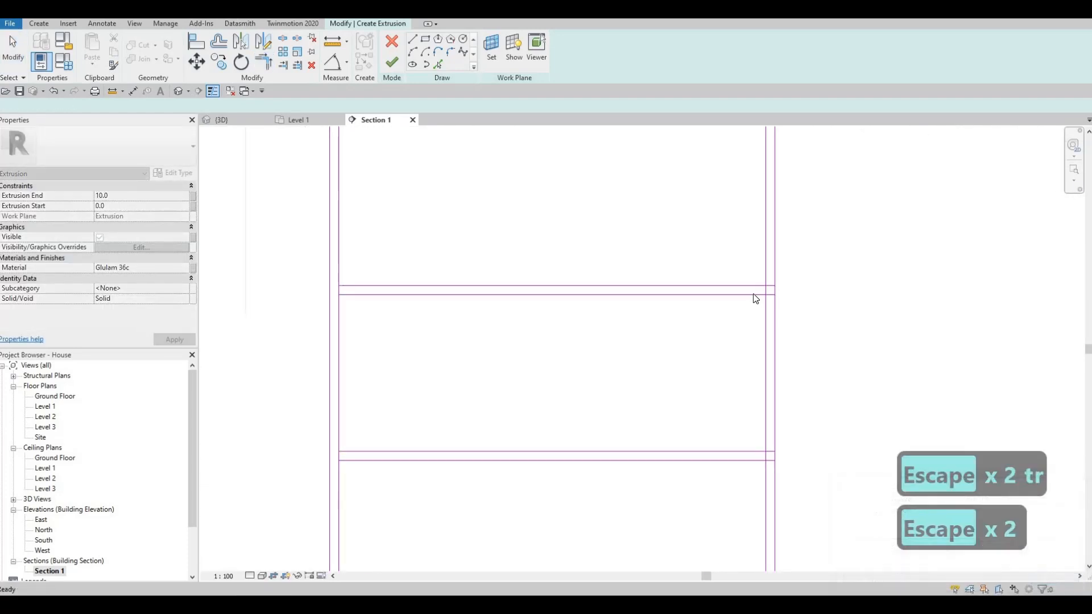
pyautogui.press('t')
pyautogui.press('r')
pyautogui.click(764, 310)
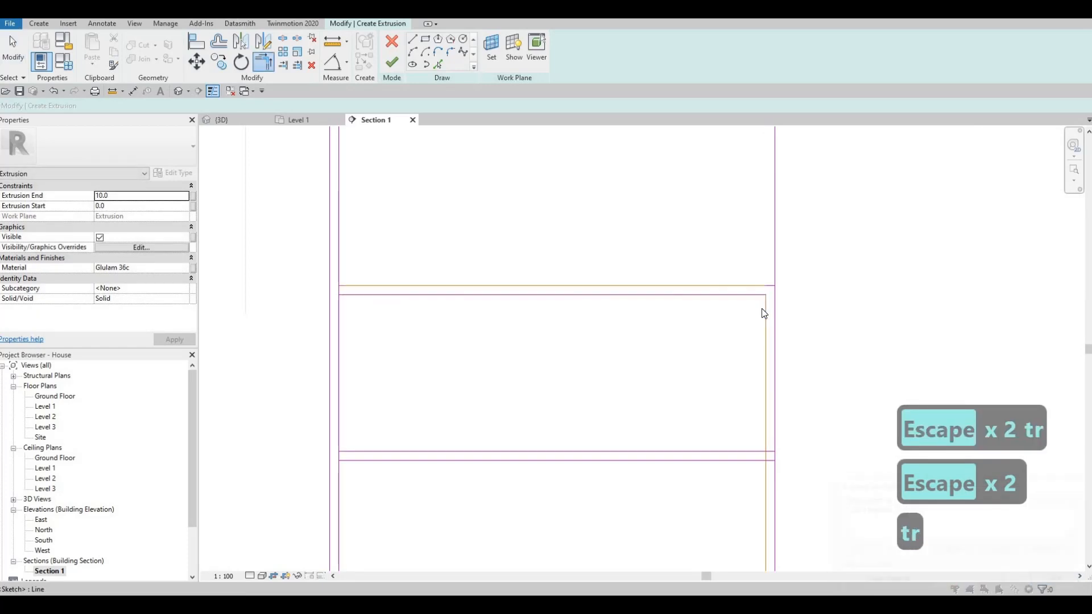
pyautogui.press('Escape')
pyautogui.press('Escape')
# Split the drawer column's right vertical edge where the upper divider crosses it
pyautogui.press('s')
pyautogui.press('l')
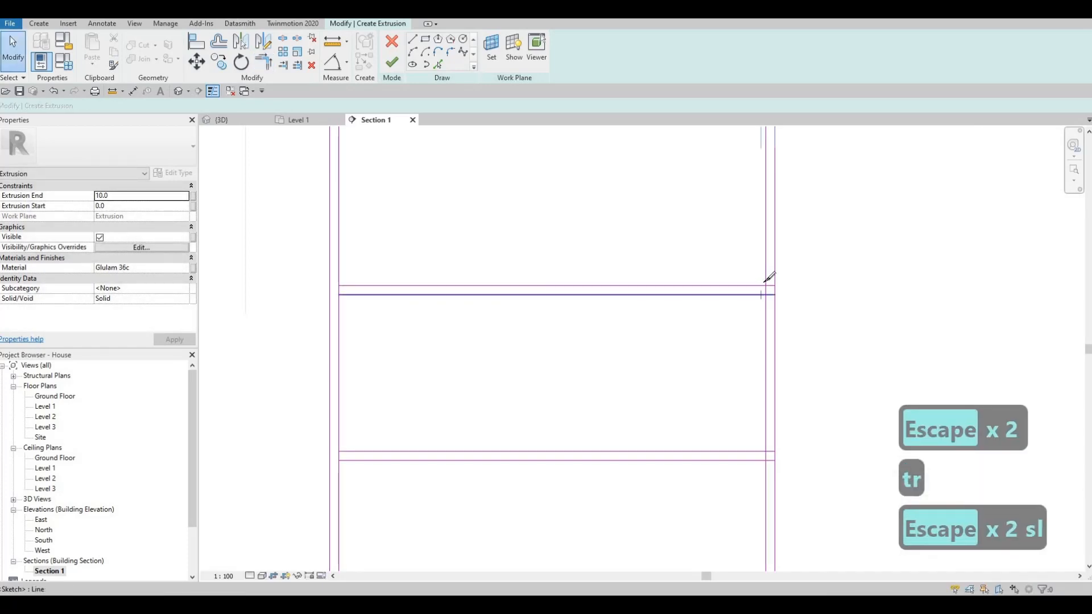
pyautogui.click(765, 287)
pyautogui.press('Escape')
pyautogui.press('Escape')
pyautogui.press('Escape')
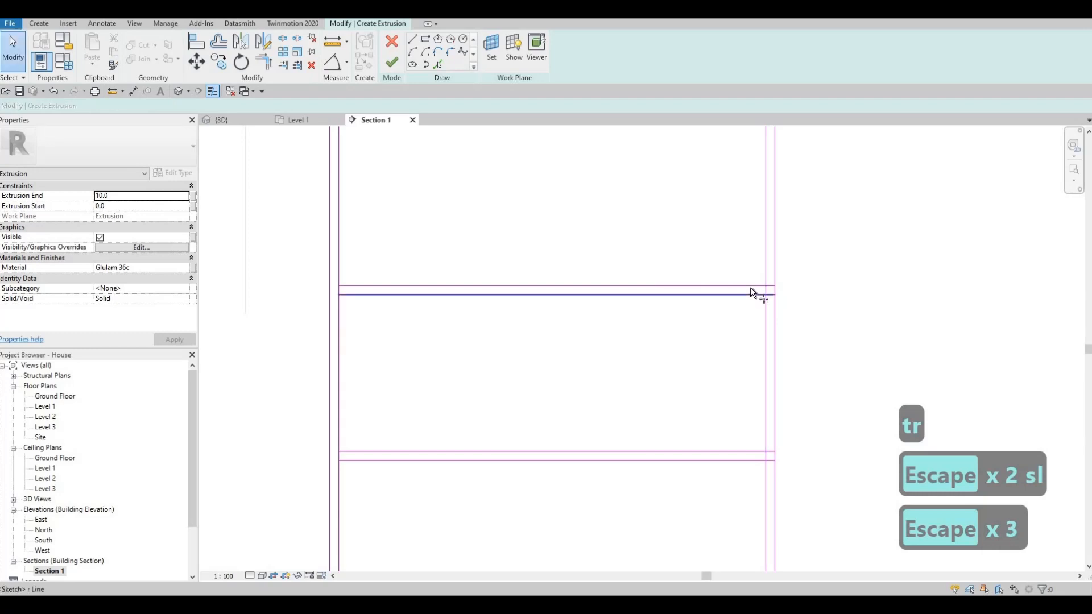
# Trim the upper divider's bottom line to the drawer column's right edge and delete the leftover stub between the vertical lines
pyautogui.press('t')
pyautogui.press('r')
pyautogui.click(757, 294)
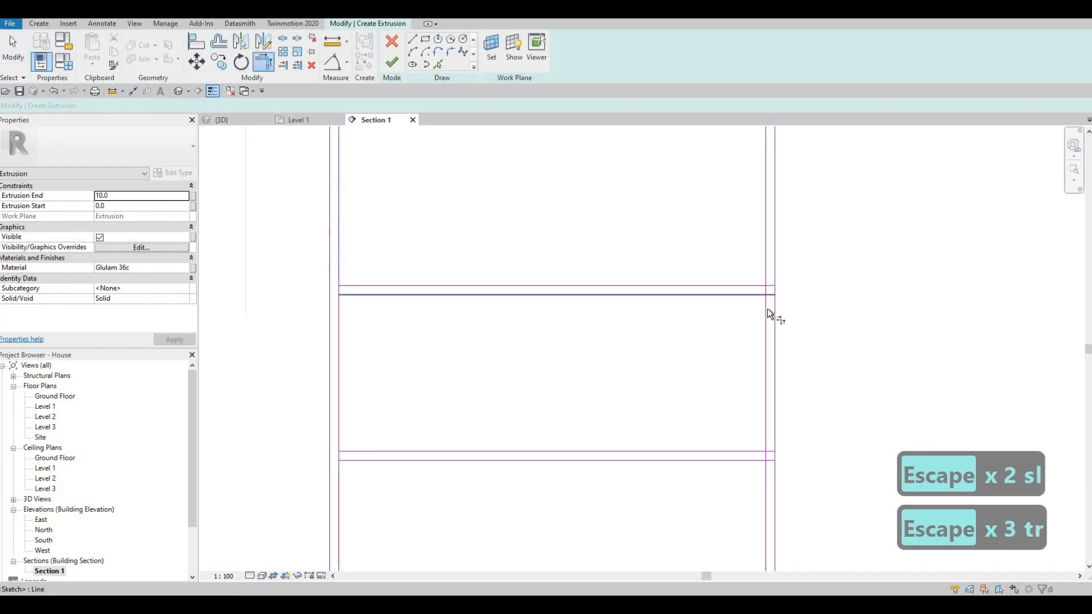
pyautogui.click(768, 298)
pyautogui.press('Escape')
pyautogui.click(764, 289)
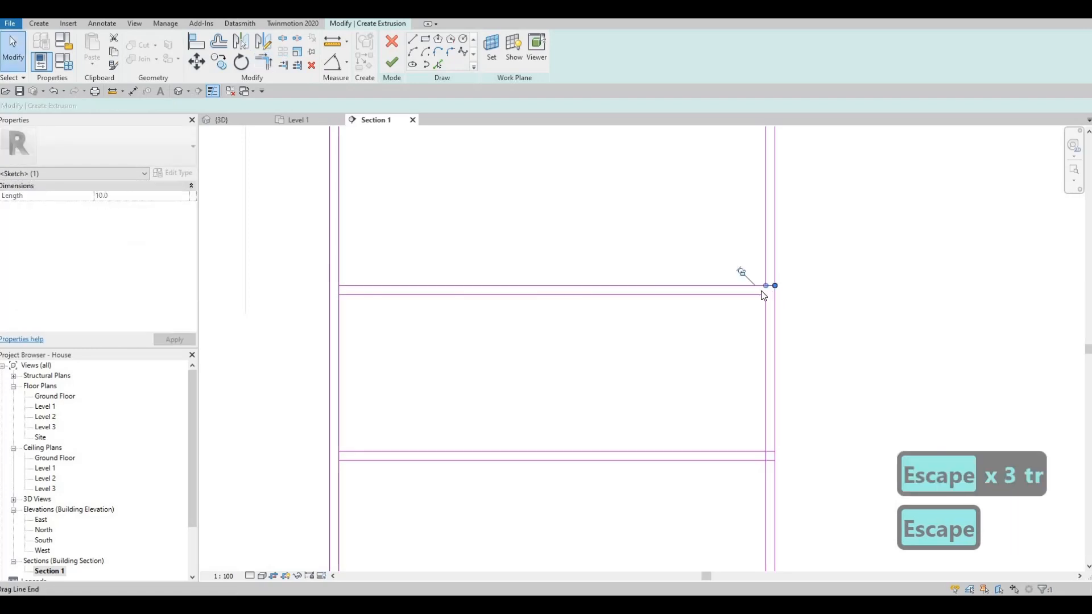
pyautogui.press('Delete')
# Try to trim the lower divider's bottom line to the drawer column's right vertical edge
pyautogui.press('t')
pyautogui.press('r')
pyautogui.click(756, 461)
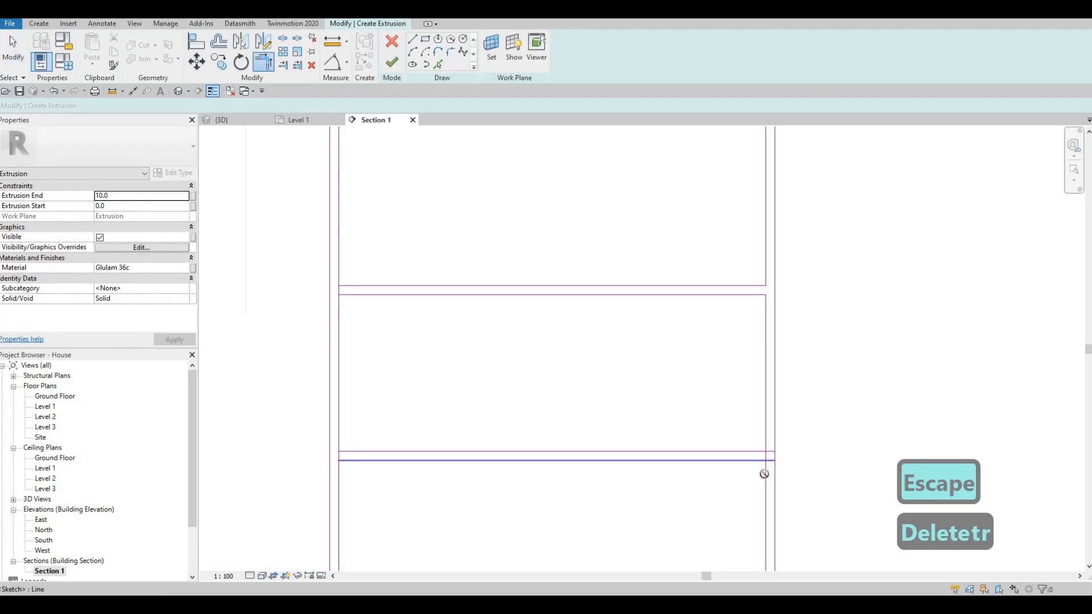
pyautogui.click(763, 467)
pyautogui.press('Escape')
pyautogui.press('Escape')
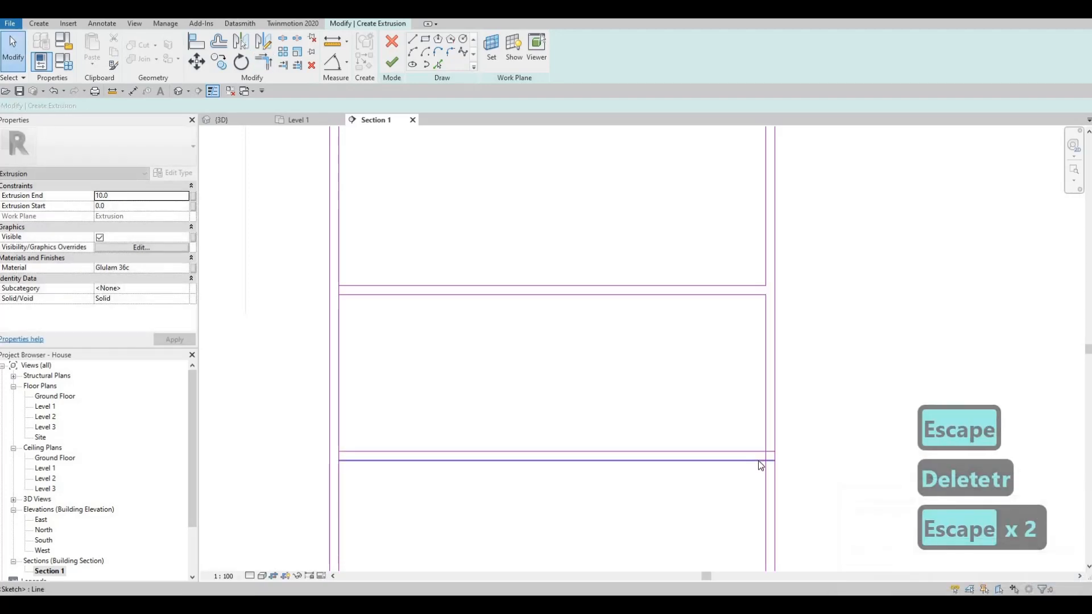
# Split the drawer column's right vertical edge at the lower divider
pyautogui.press('s')
pyautogui.press('l')
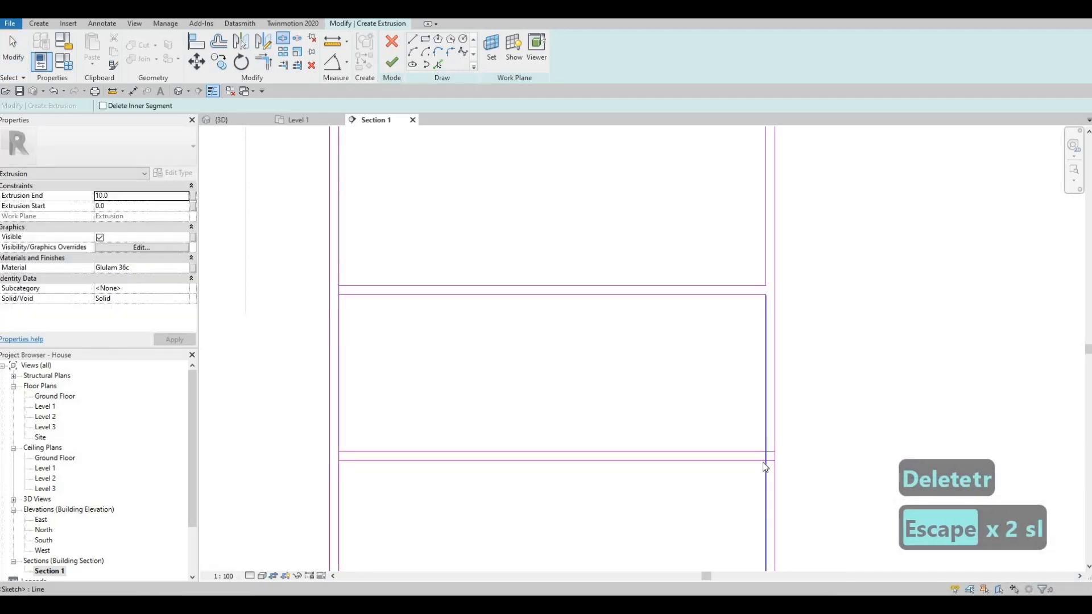
pyautogui.press('Escape')
pyautogui.press('Escape')
pyautogui.press('Escape')
# Trim the lower divider's bottom line to the drawer column's right edge and delete the remaining stub beyond that edge
pyautogui.press('t')
pyautogui.press('r')
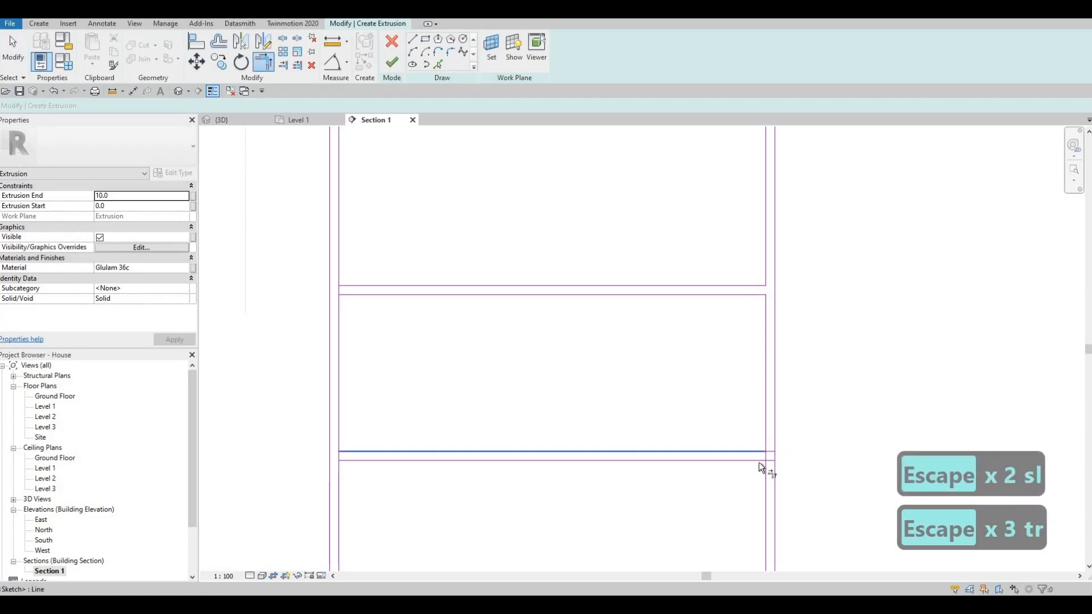
pyautogui.click(764, 461)
pyautogui.press('Escape')
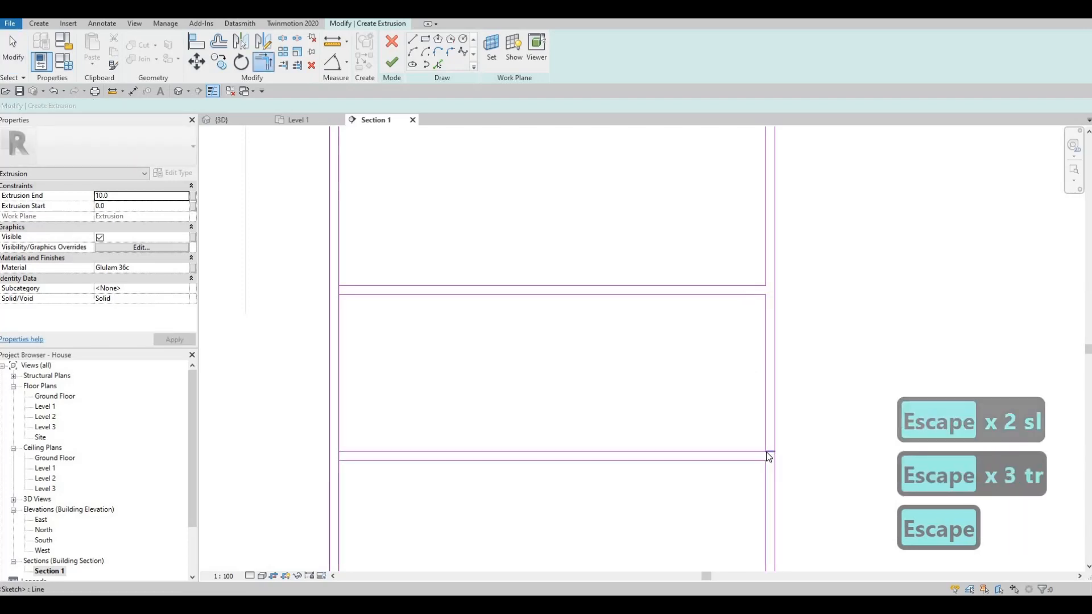
pyautogui.press('Escape')
pyautogui.press('Delete')
# Trim the left edges of the middle and bottom drawer fronts to meet their top lines
pyautogui.scroll(-2, 562, 301)
pyautogui.moveTo(560, 297); pyautogui.dragTo(637, 258, button='middle')
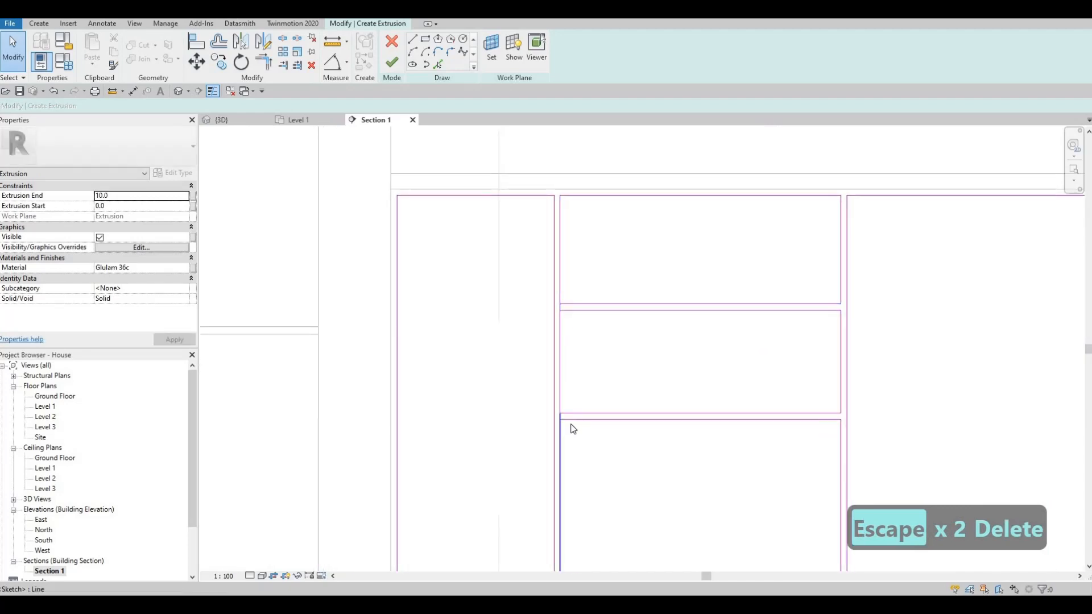
pyautogui.press('Escape')
pyautogui.press('Escape')
pyautogui.press('t')
pyautogui.press('r')
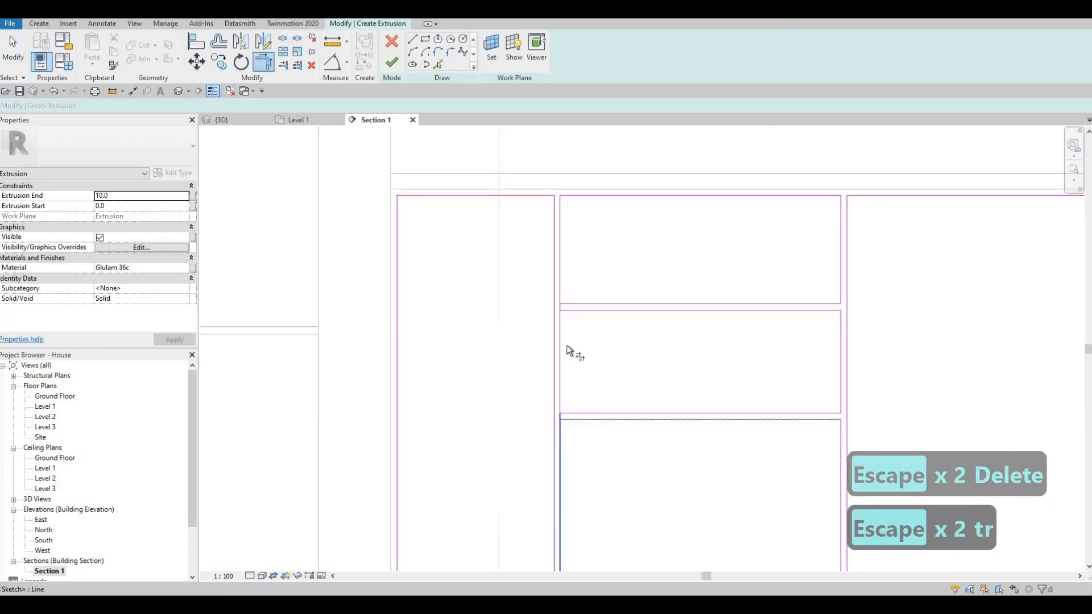
pyautogui.click(571, 311)
pyautogui.click(562, 324)
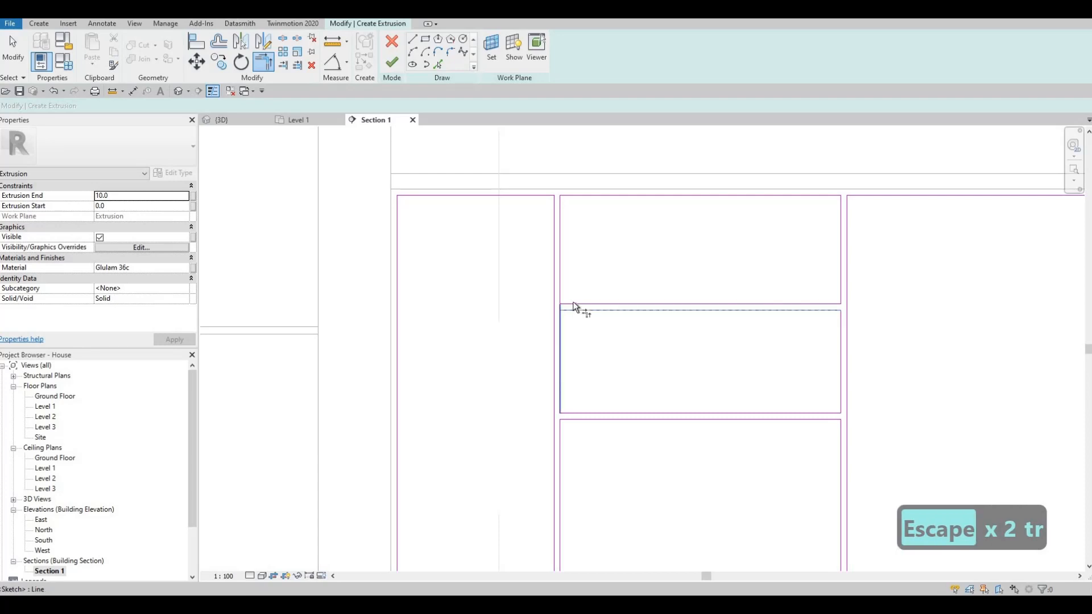
pyautogui.press('Escape')
# Copy the material name Glulam 36c and finish the extrusion sketch of the cabinet fronts
pyautogui.moveTo(685, 416); pyautogui.dragTo(612, 310, button='middle')
pyautogui.scroll(-4, 612, 311)
pyautogui.press('Escape')
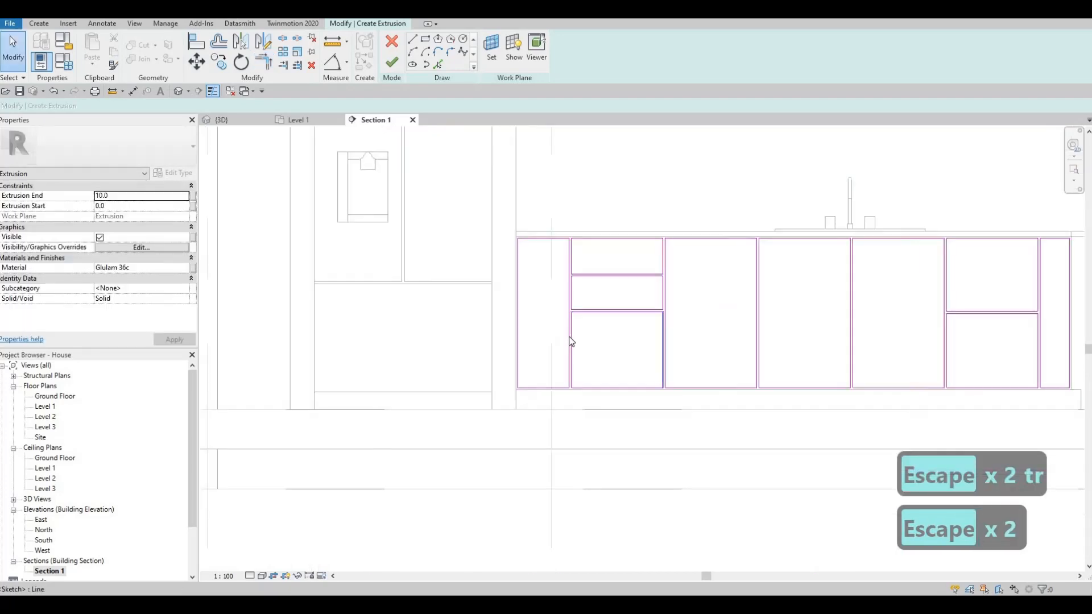
pyautogui.moveTo(571, 341); pyautogui.dragTo(378, 339, button='middle')
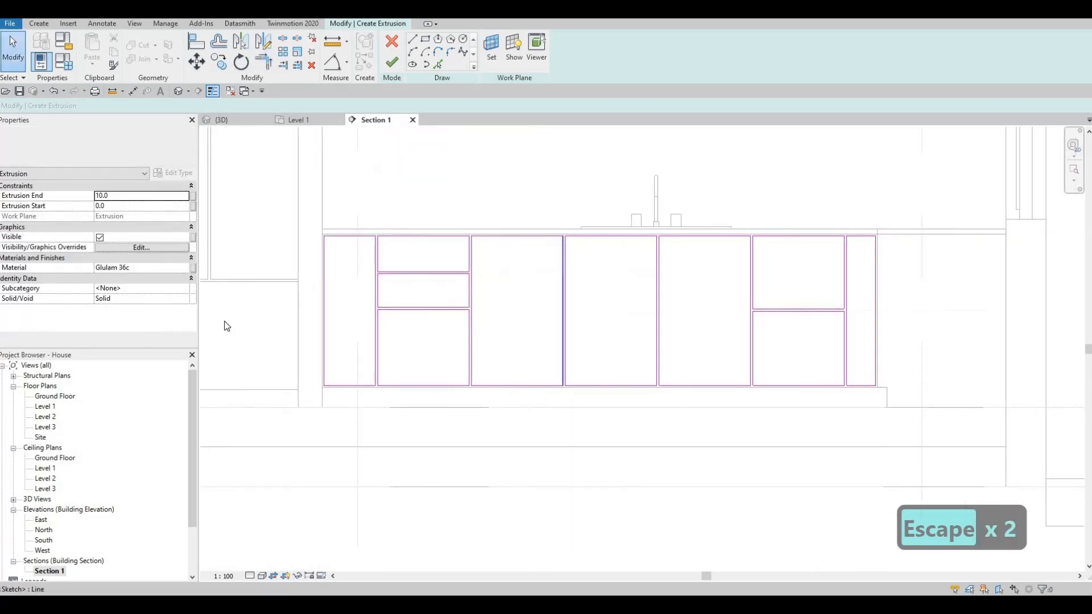
pyautogui.click(145, 270)
pyautogui.hotkey('ctrl', 'c')
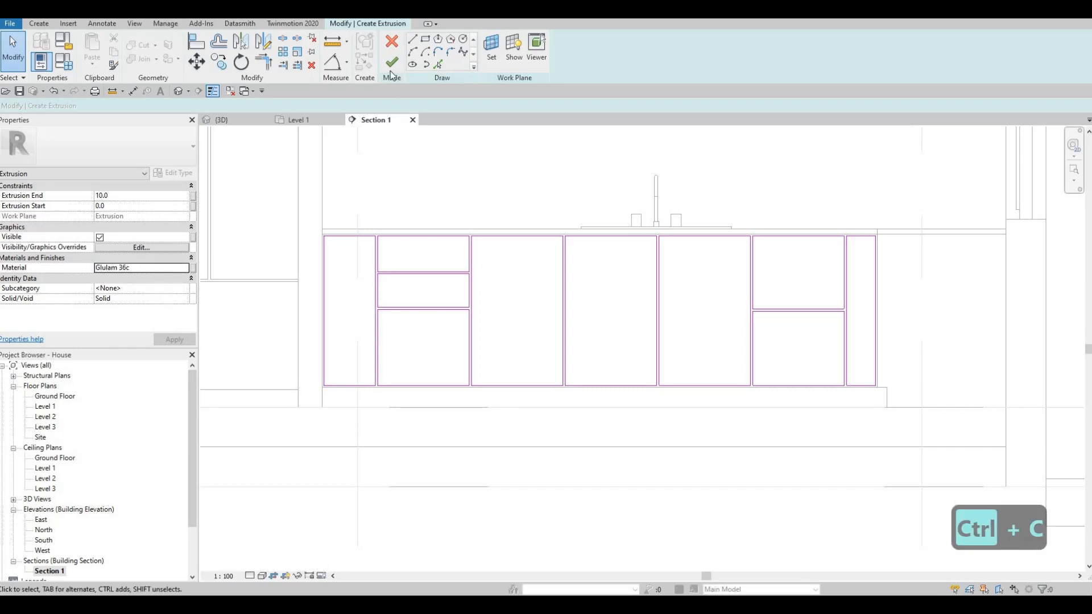
pyautogui.click(393, 67)
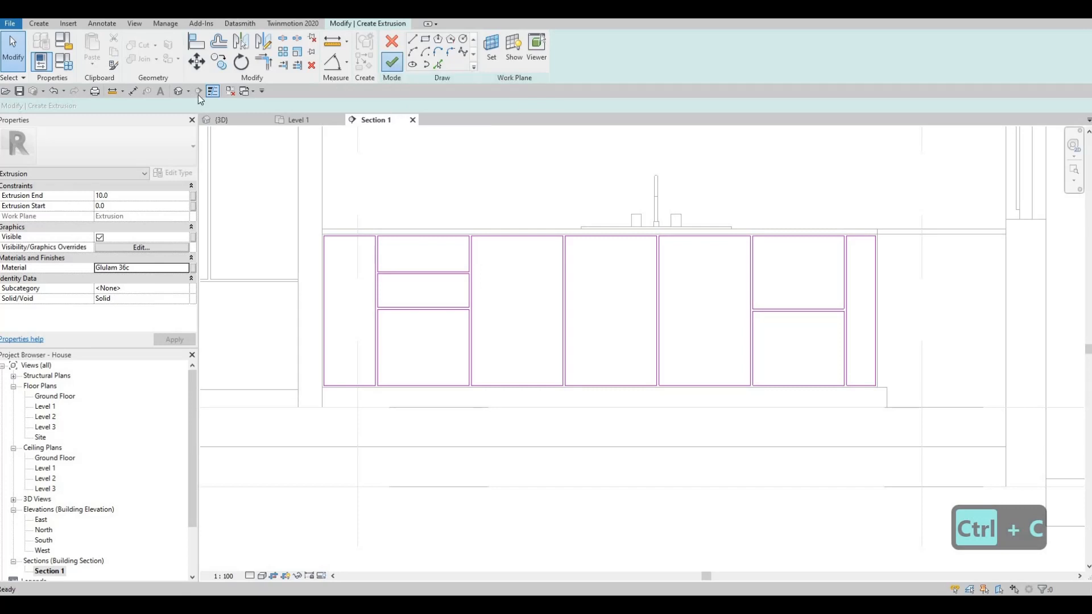
# Inspect the extruded doors and drawer fronts under the sink counter in the 3D view
pyautogui.click(227, 121)
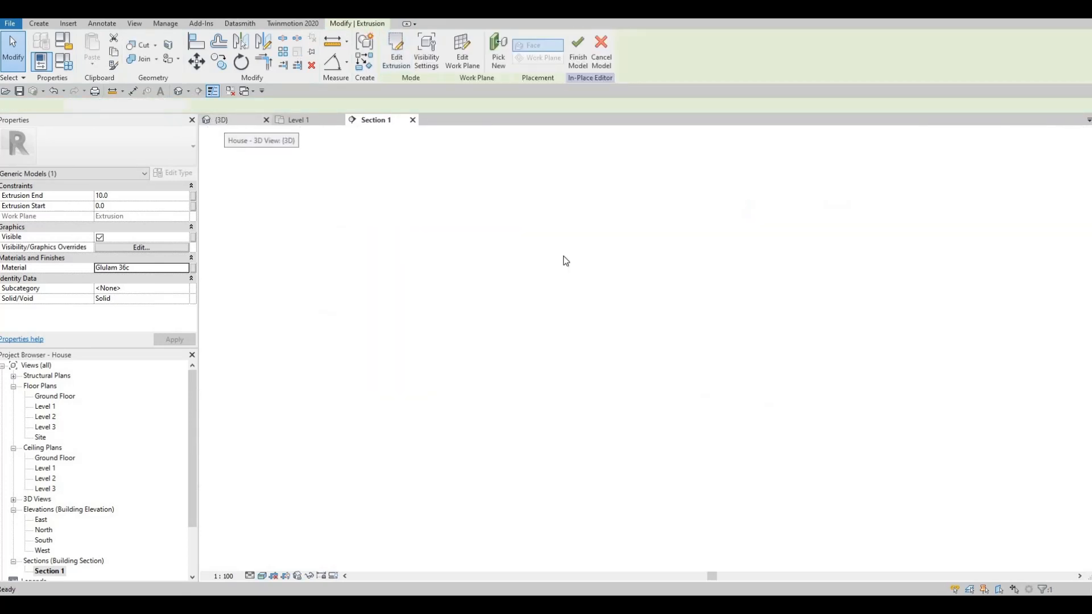
pyautogui.press('Escape')
pyautogui.press('Escape')
pyautogui.keyDown('shift'); pyautogui.moveTo(746, 340); pyautogui.dragTo(651, 325, button='middle'); pyautogui.keyUp('shift')
pyautogui.moveTo(564, 257); pyautogui.dragTo(530, 265, button='middle')
pyautogui.scroll(3, 539, 266)
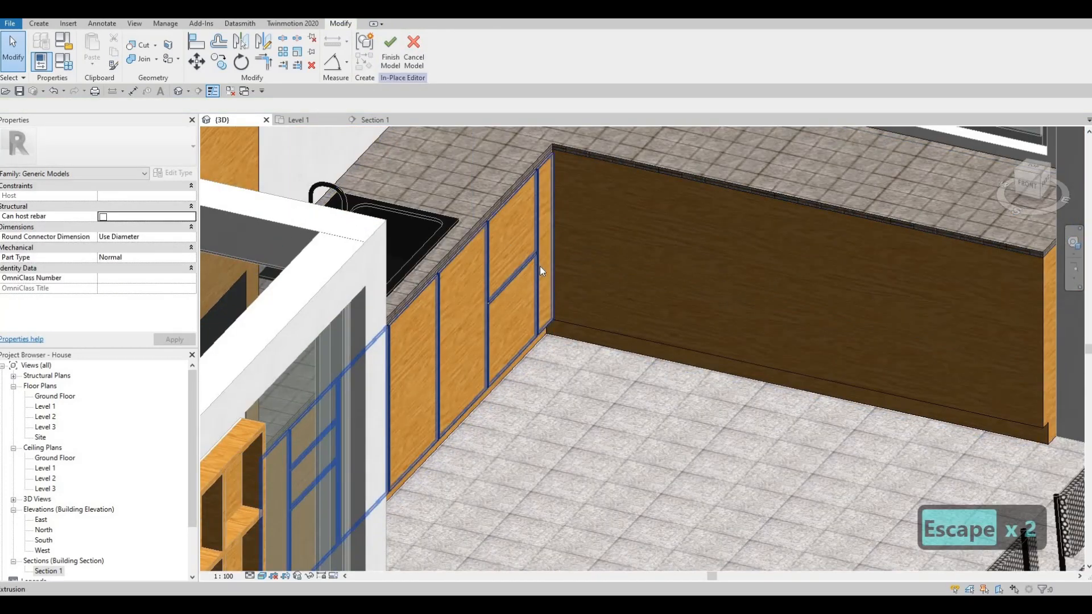
# Start a void extrusion in the Section 1 view with a picked plane on the cabinet fronts as its work plane
pyautogui.click(370, 121)
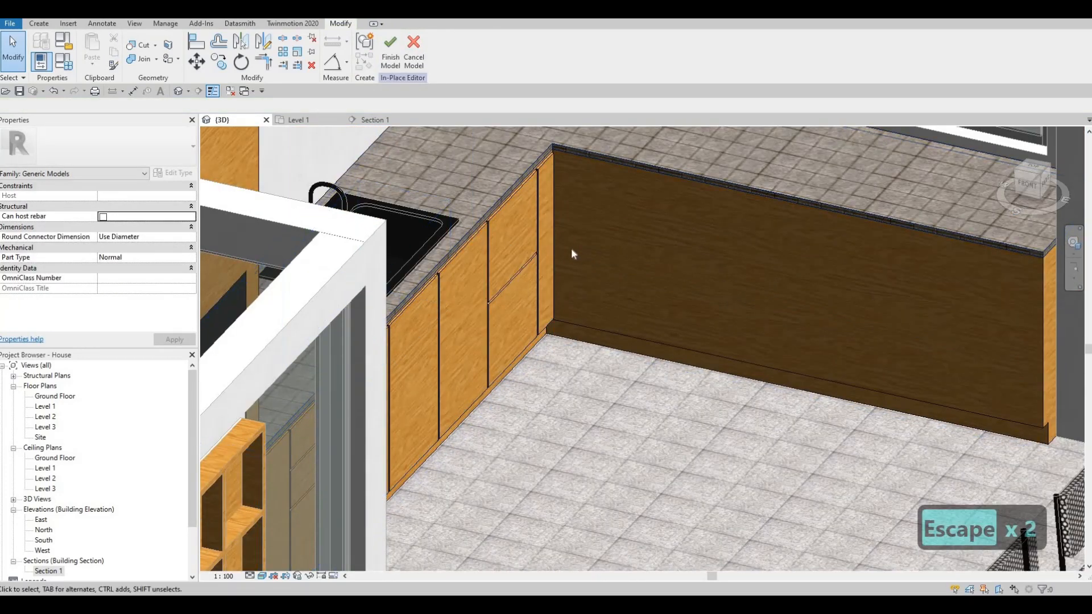
pyautogui.press('Escape')
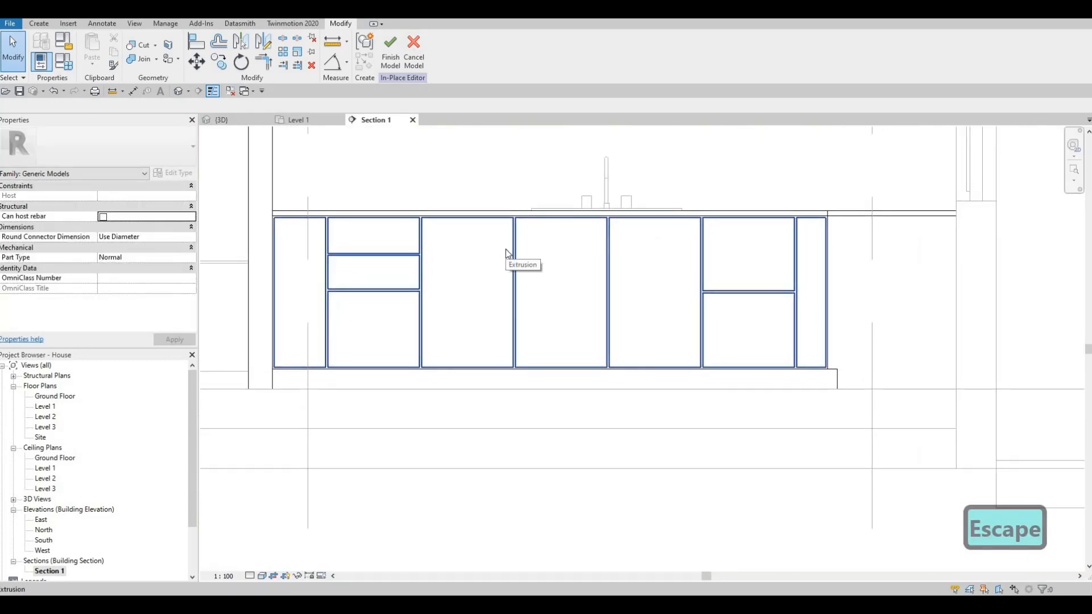
pyautogui.click(513, 251)
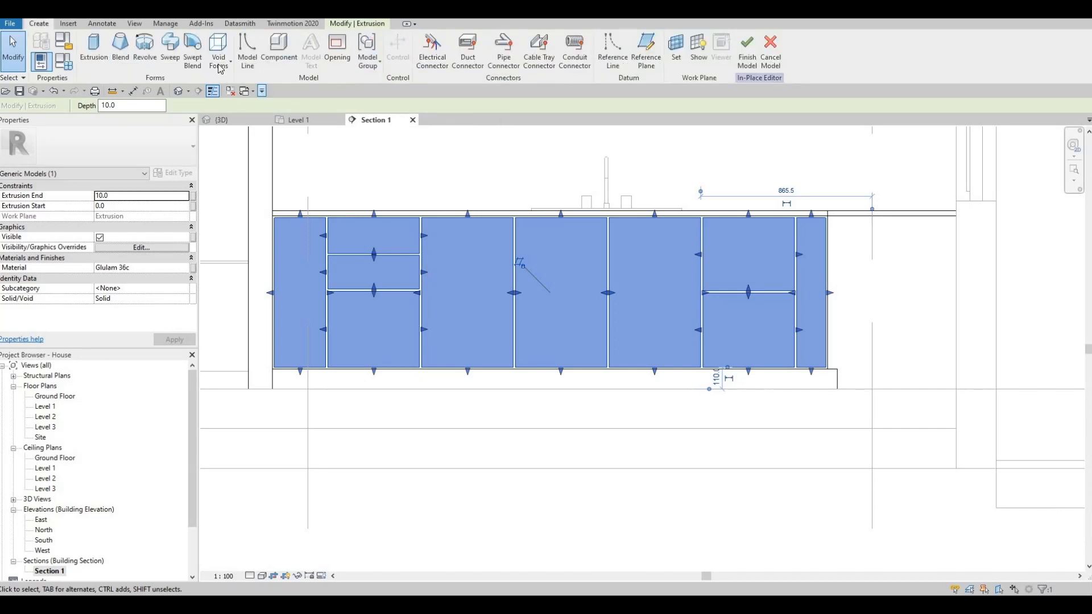
pyautogui.click(218, 64)
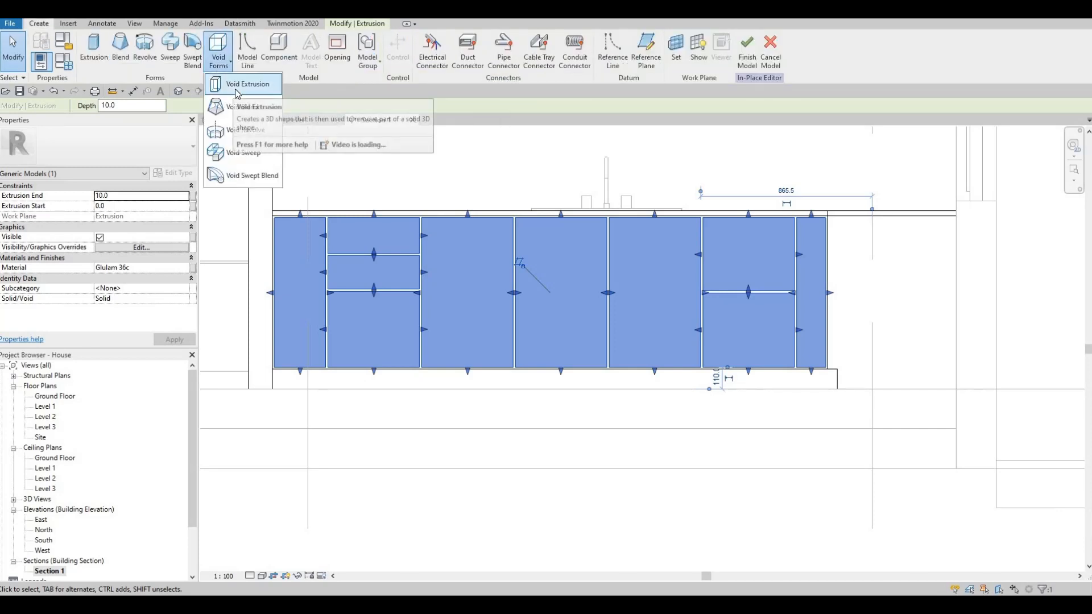
pyautogui.click(244, 83)
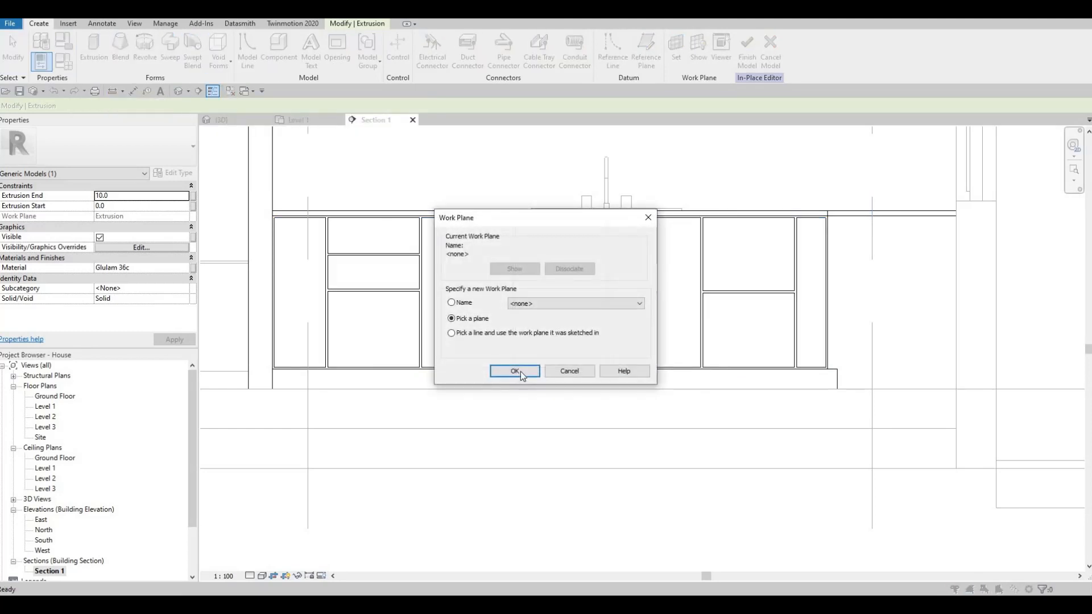
pyautogui.press('Escape')
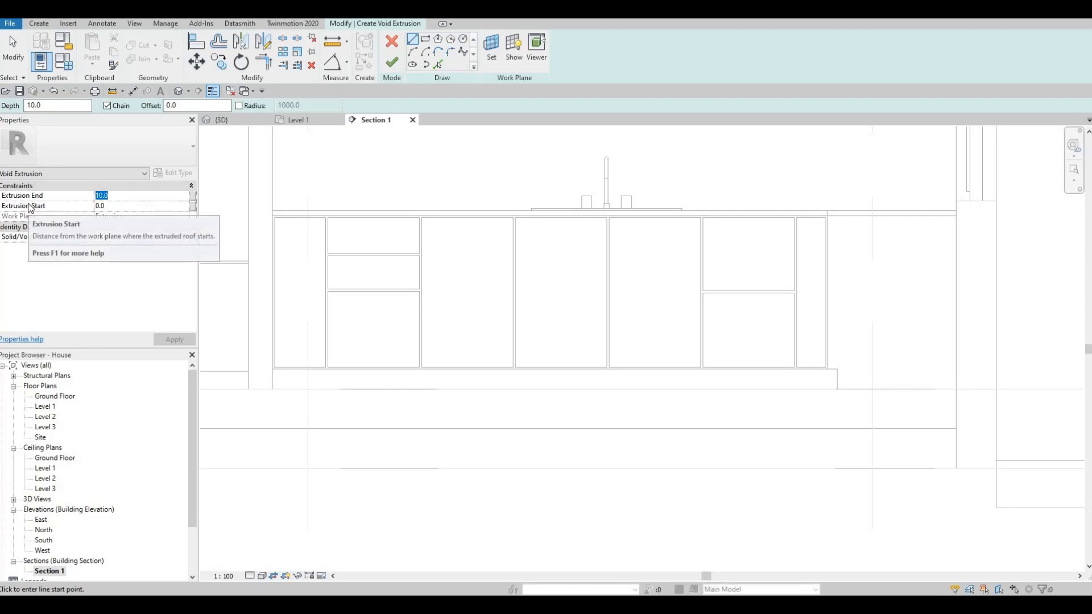
# Set the void's extrusion end to -5 and its extrusion start to 5
pyautogui.write('-')
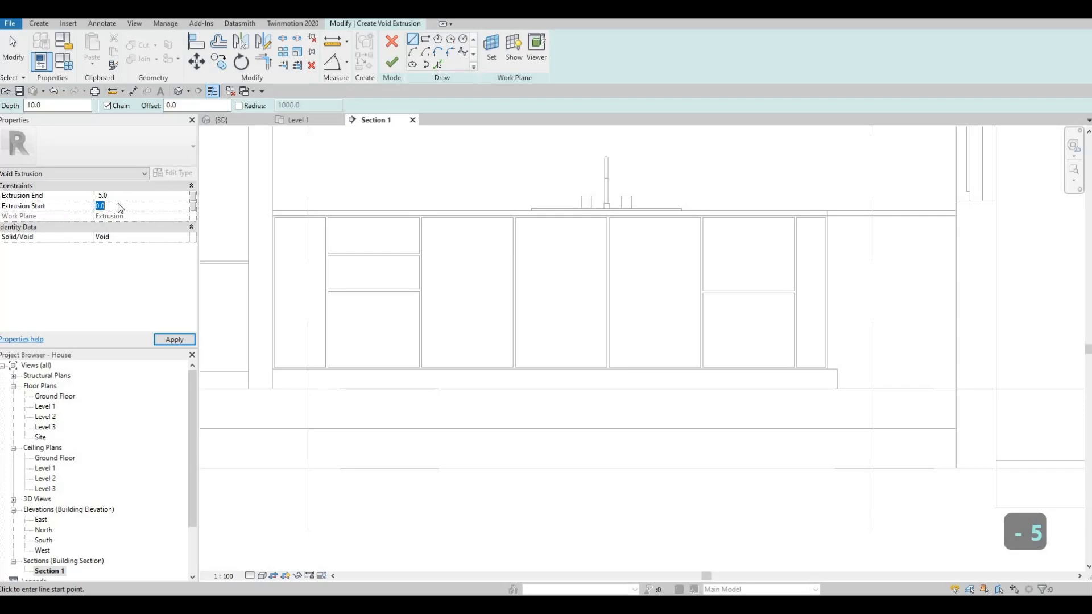
pyautogui.write('5')
pyautogui.press('Return')
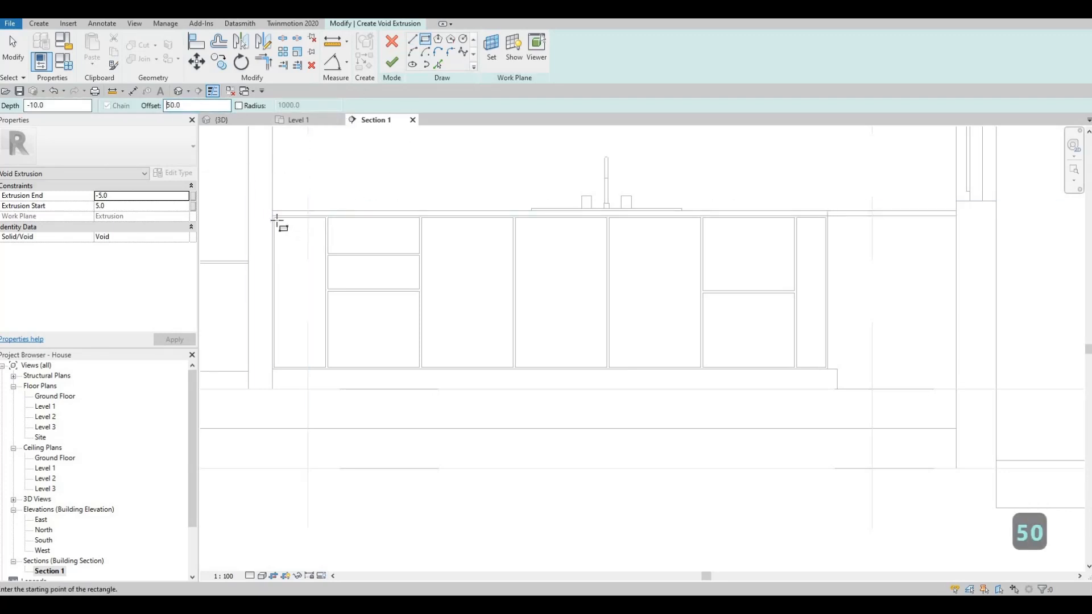
# Sketch void rectangles offset 50 inward in the narrow door at the counter's start and the lowest drawer front beside it
pyautogui.click(320, 364)
pyautogui.scroll(3, 332, 373)
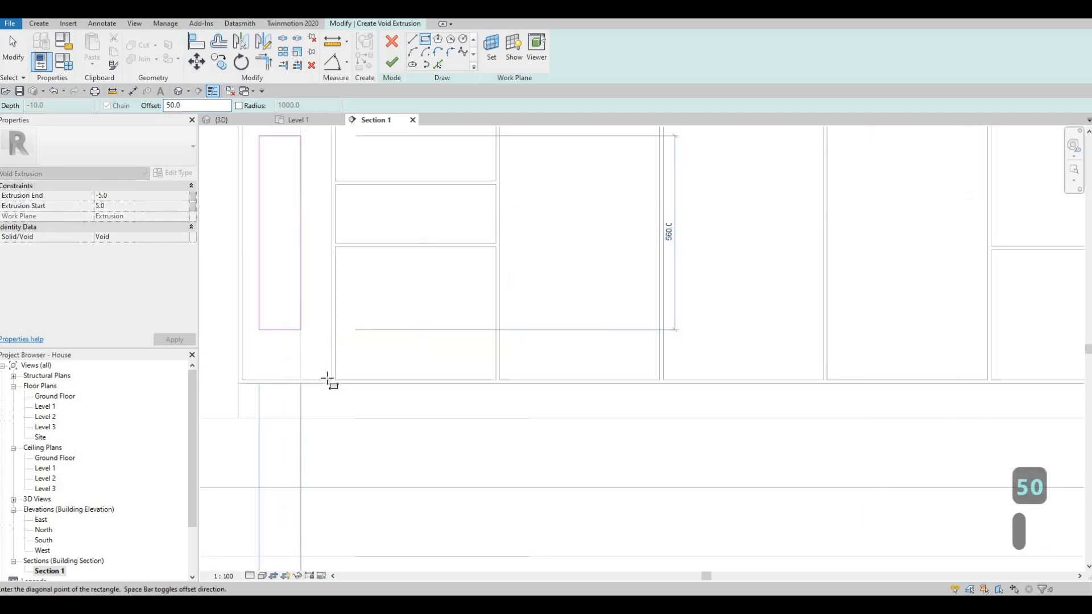
pyautogui.click(330, 379)
pyautogui.press('Escape')
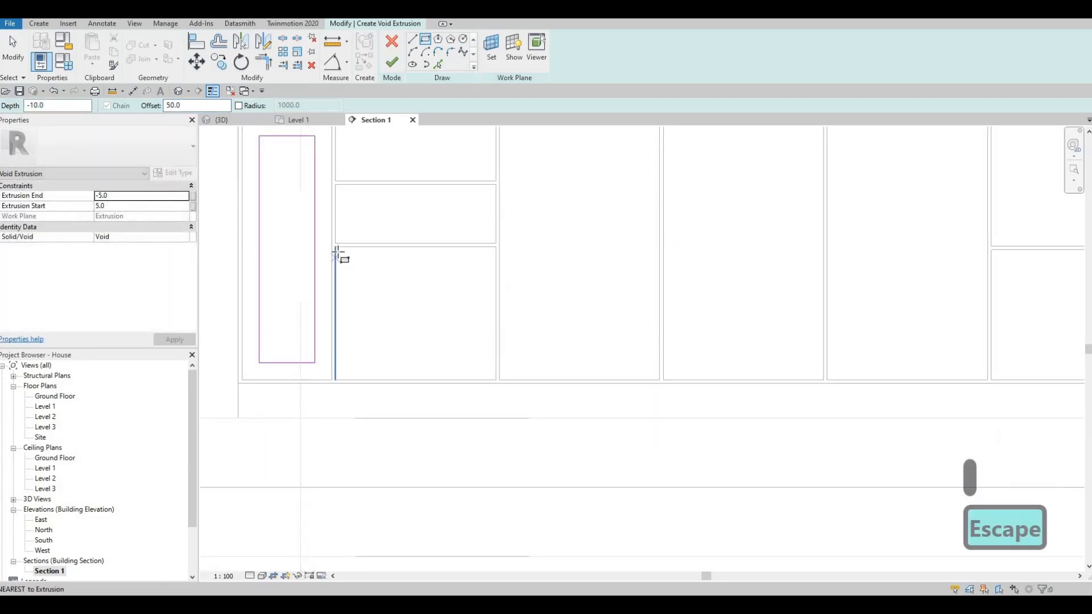
pyautogui.click(496, 378)
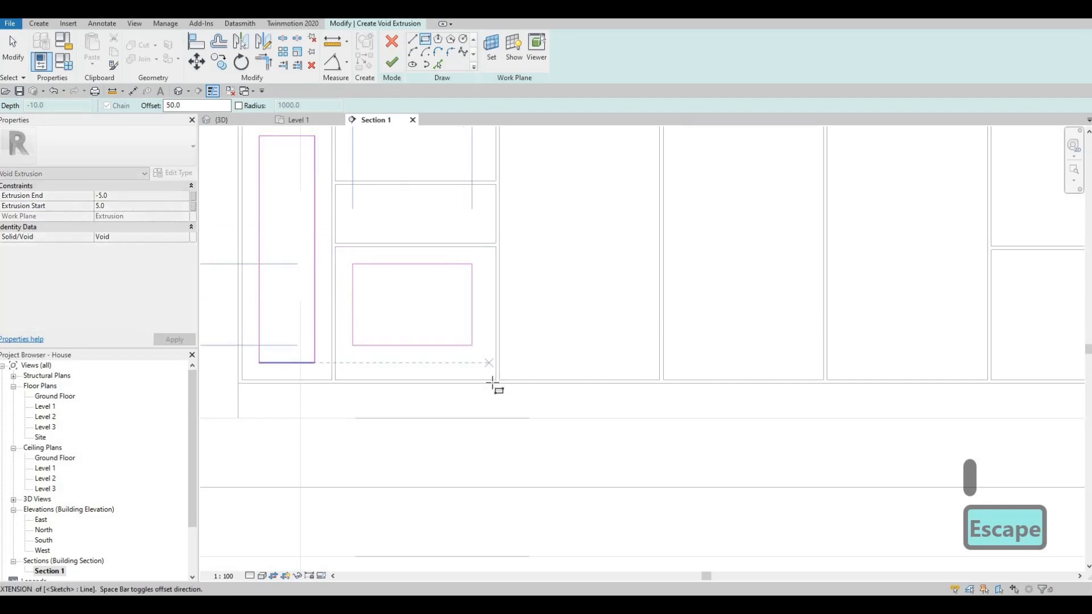
pyautogui.press('Escape')
# Sketch void rectangles with the 50 inward offset in the middle and upper drawer fronts of the three-drawer stack
pyautogui.moveTo(334, 187); pyautogui.dragTo(313, 281, button='middle')
pyautogui.click(314, 278)
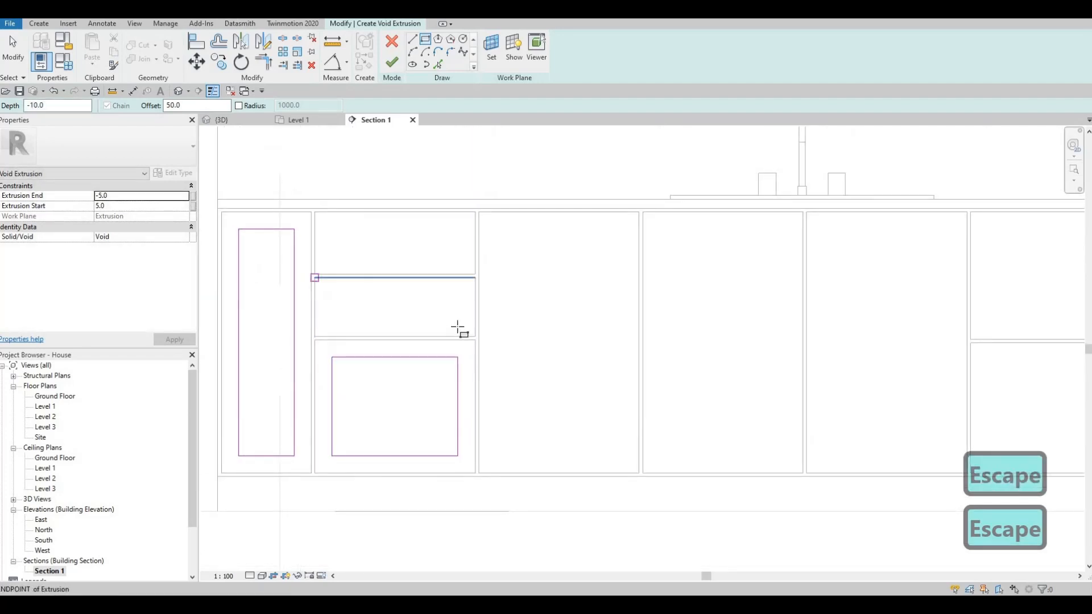
pyautogui.click(475, 337)
pyautogui.press('Escape')
pyautogui.click(314, 212)
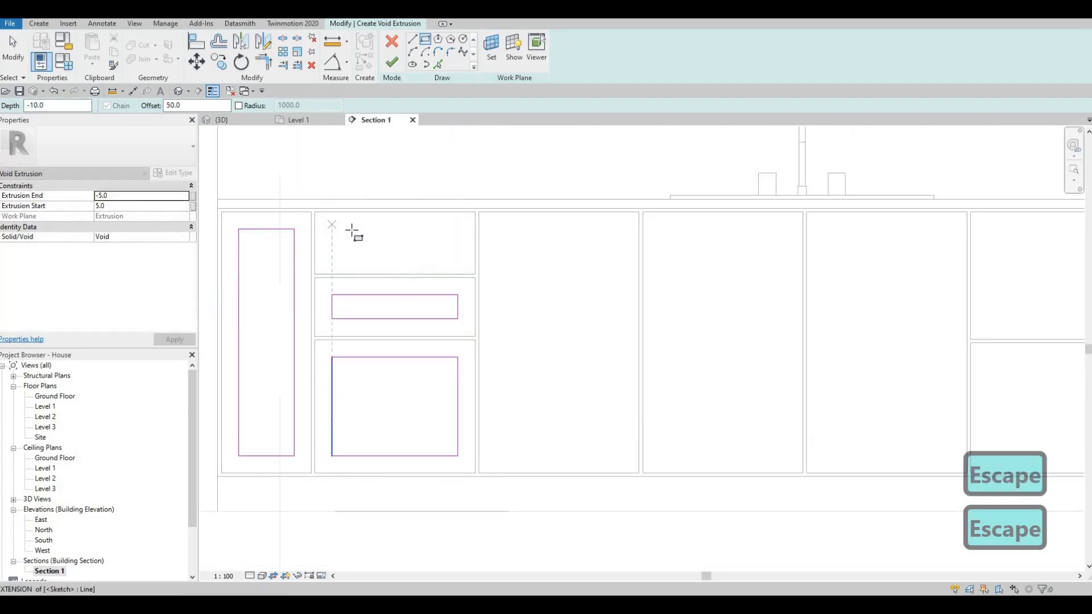
pyautogui.click(475, 274)
# Sketch void rectangles with the 50 inward offset in the three full-height doors around the sink
pyautogui.click(478, 212)
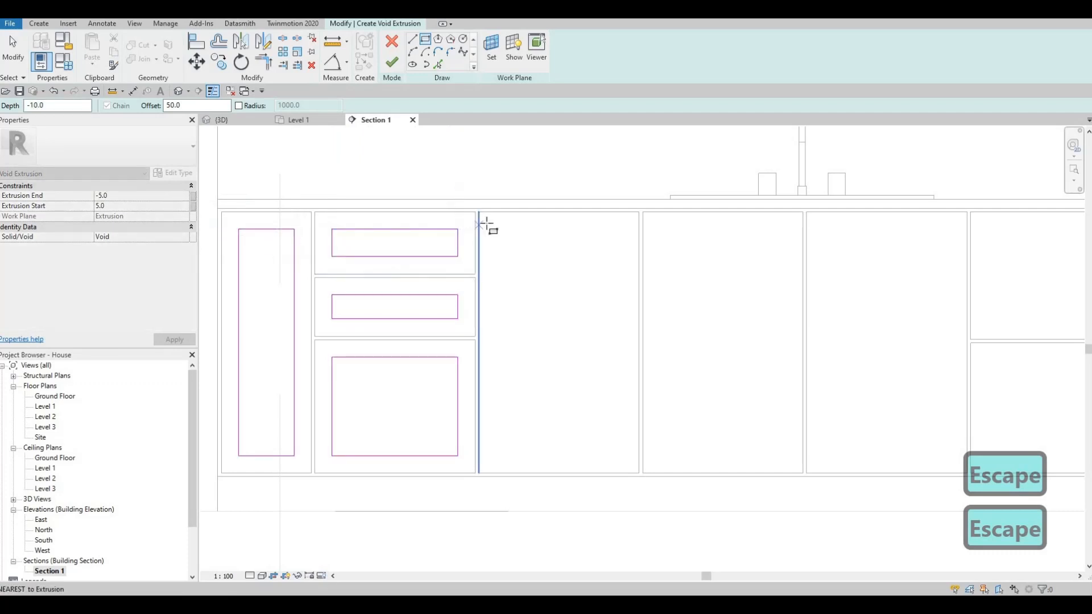
pyautogui.click(639, 474)
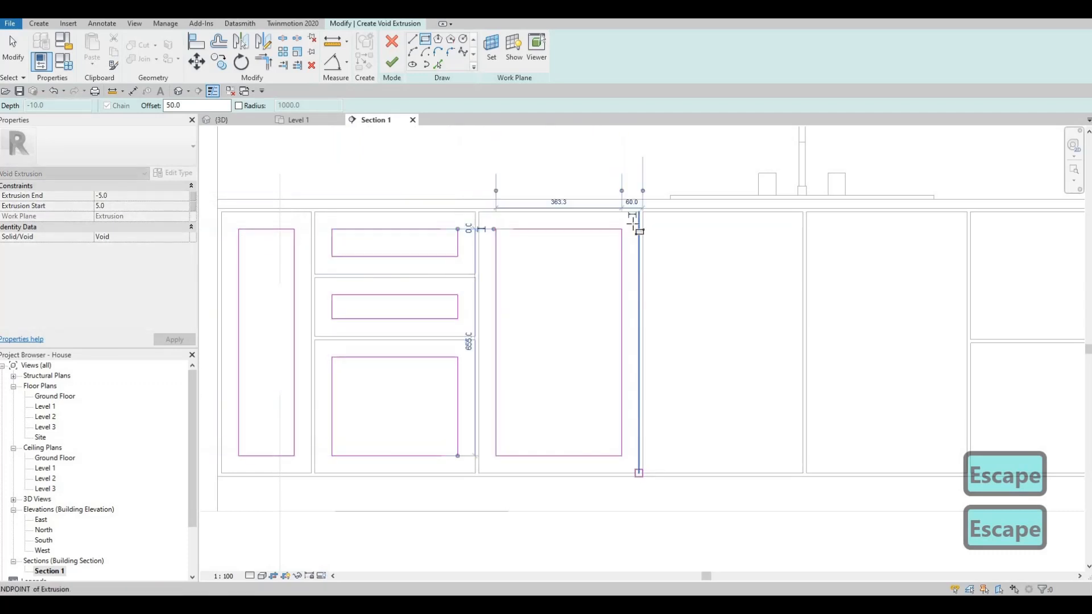
pyautogui.press('Escape')
pyautogui.click(643, 212)
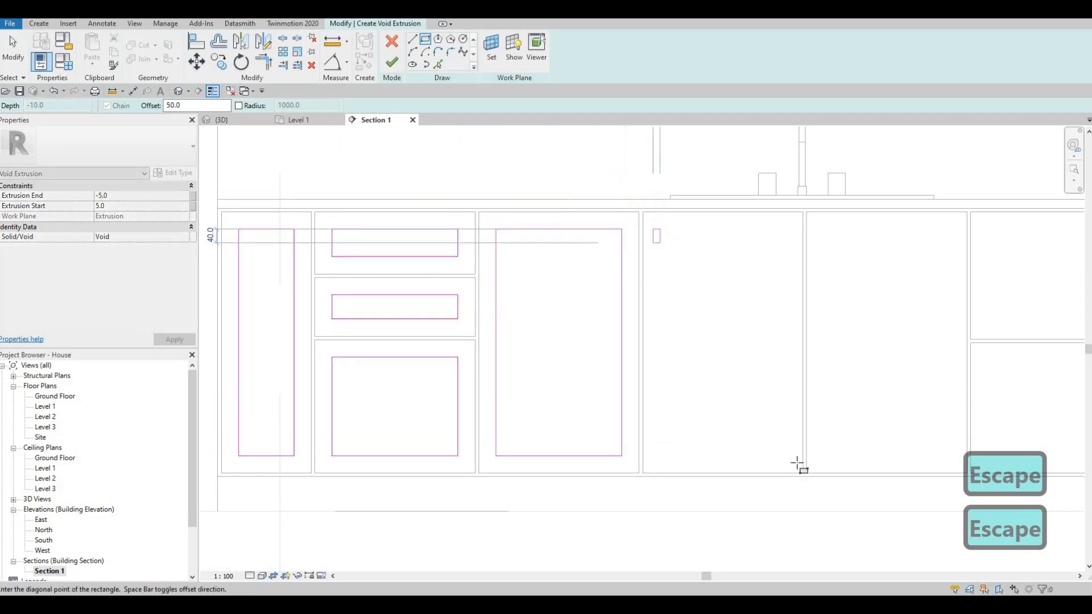
pyautogui.click(803, 473)
pyautogui.moveTo(700, 353); pyautogui.dragTo(557, 324, button='middle')
pyautogui.press('Escape')
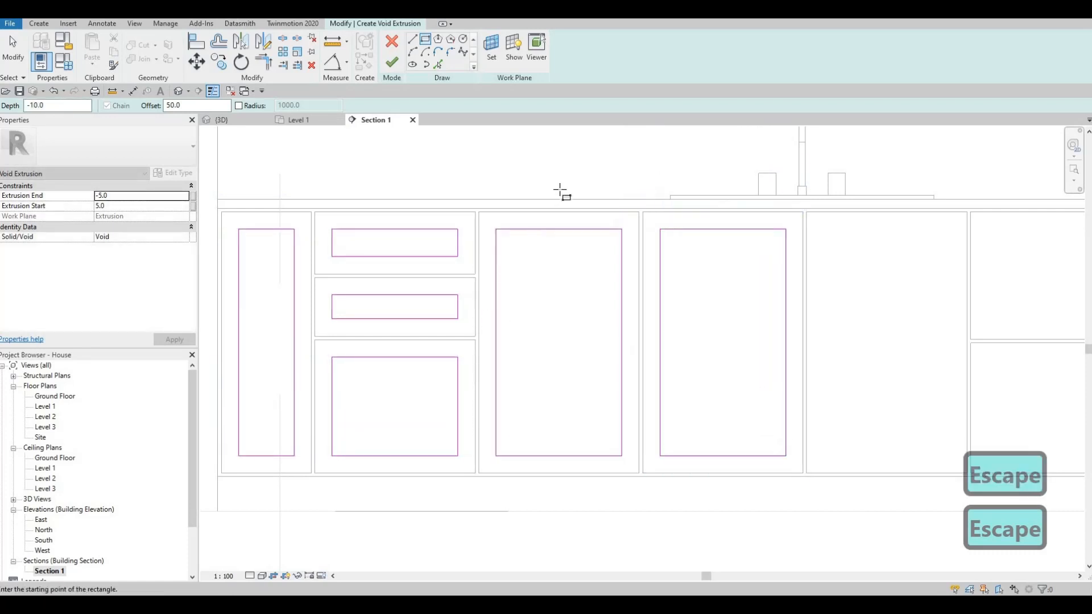
pyautogui.click(712, 445)
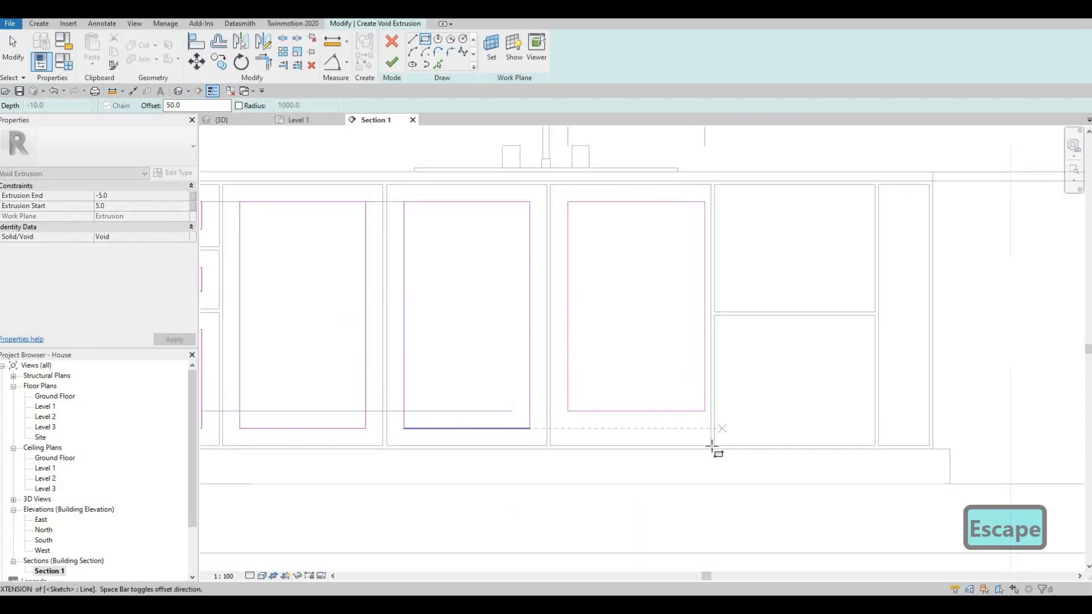
pyautogui.press('Escape')
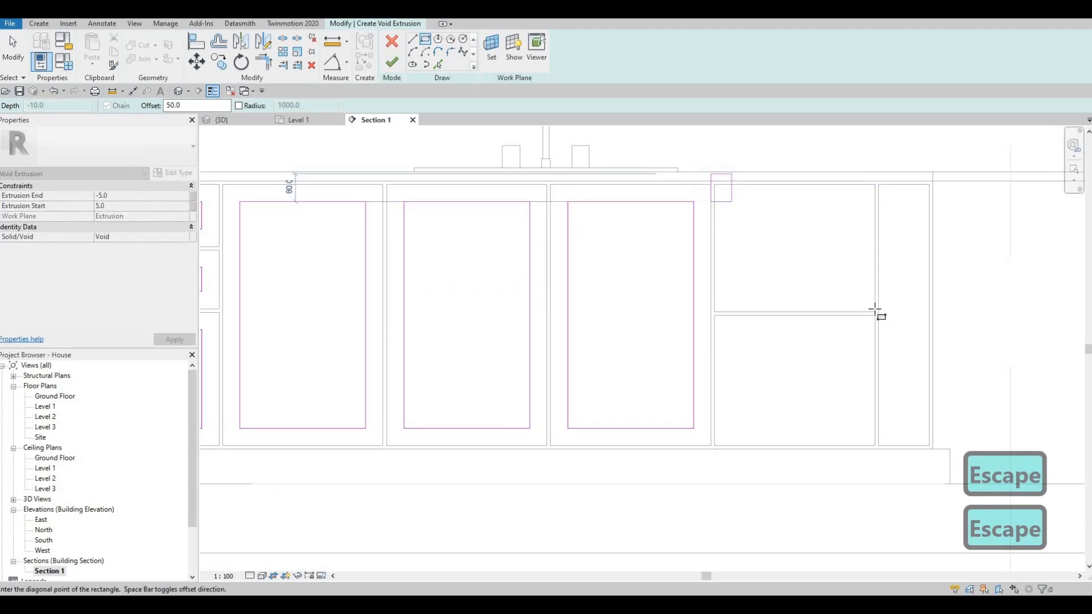
# Sketch void rectangles with the 50 inward offset in the two stacked fronts beyond the full-height doors
pyautogui.click(874, 312)
pyautogui.press('Escape')
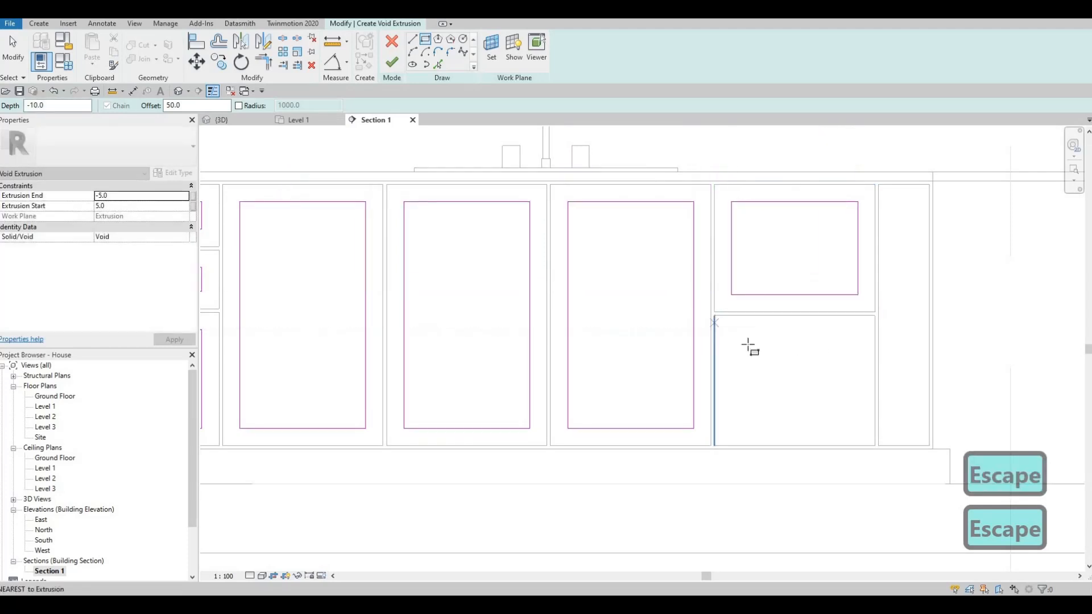
pyautogui.click(874, 446)
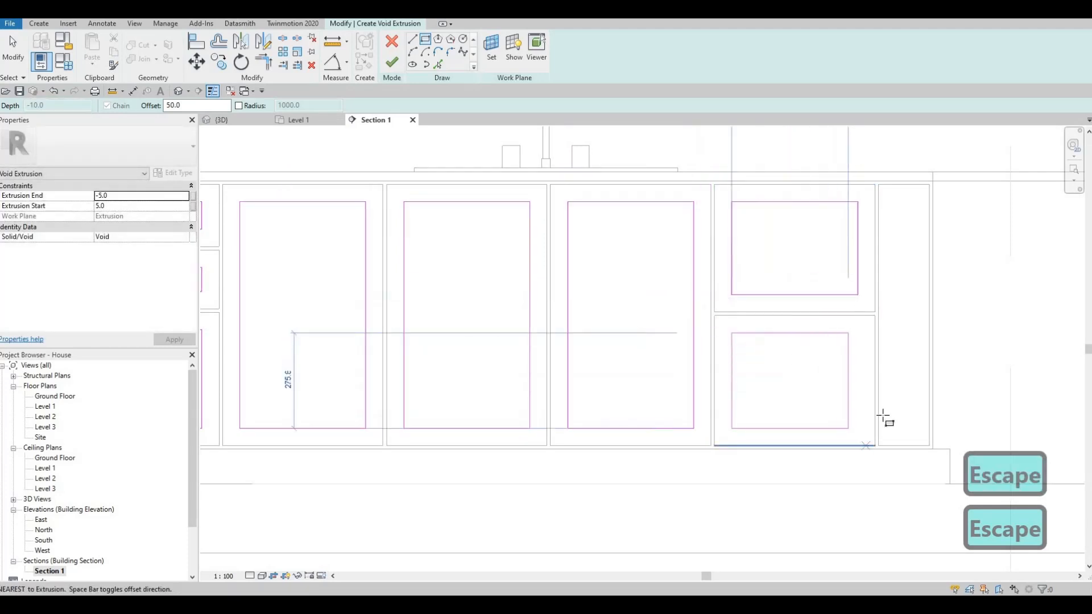
pyautogui.press('Escape')
# Sketch a void rectangle offset 50 inward in the last narrow front and finish the void extrusion
pyautogui.click(879, 186)
pyautogui.click(929, 445)
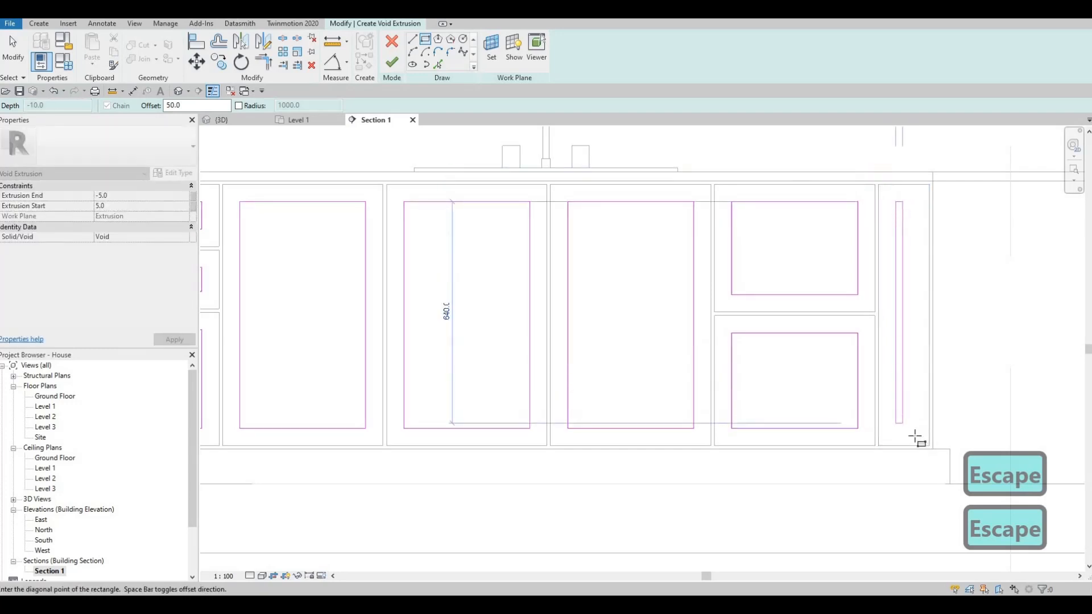
pyautogui.press('Escape')
pyautogui.scroll(-2, 654, 341)
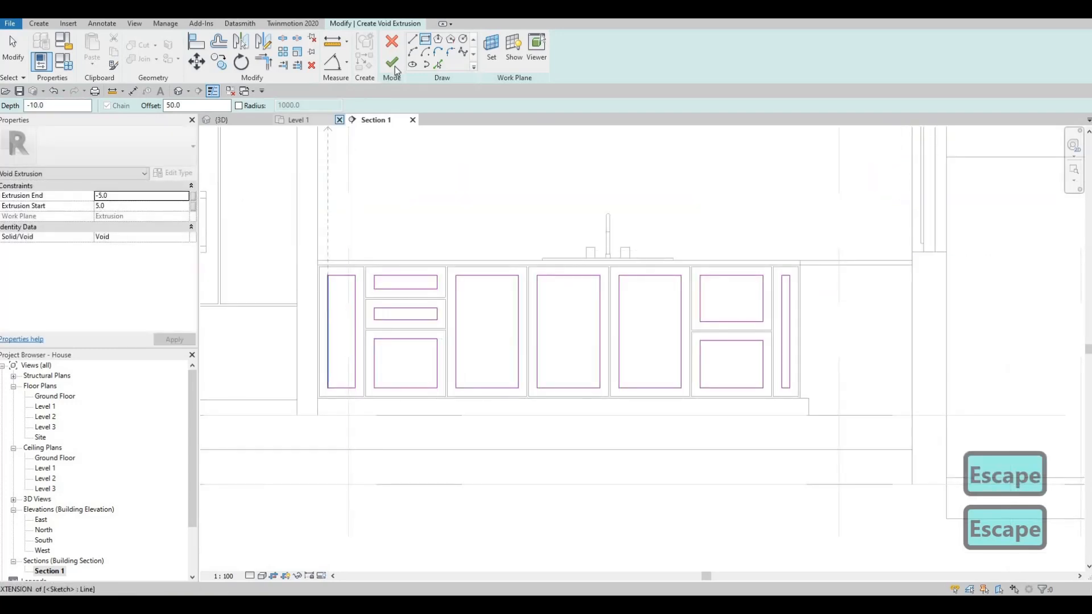
pyautogui.click(391, 61)
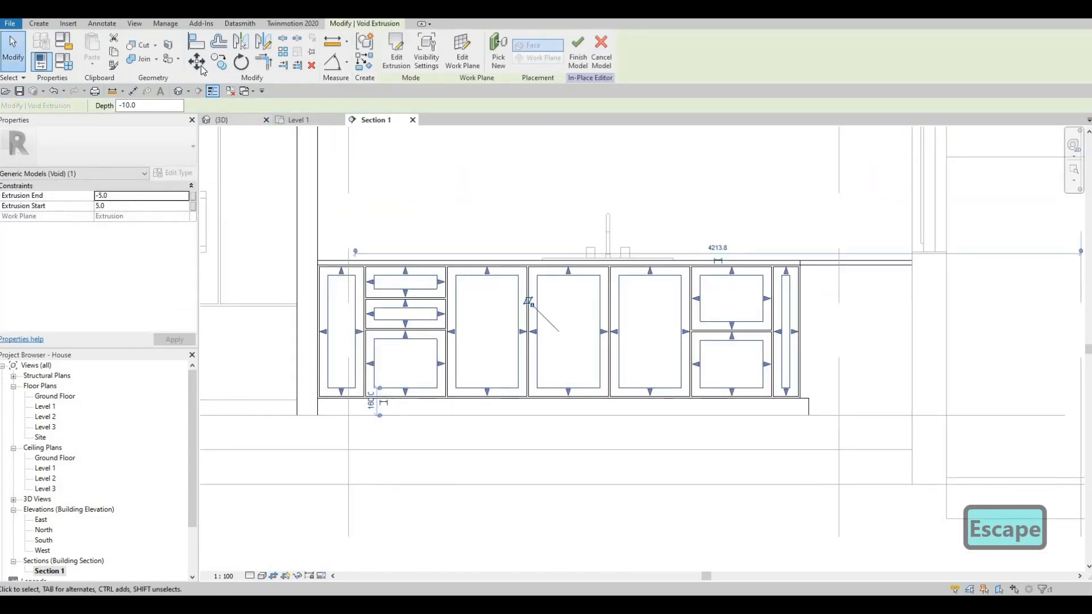
pyautogui.press('Escape')
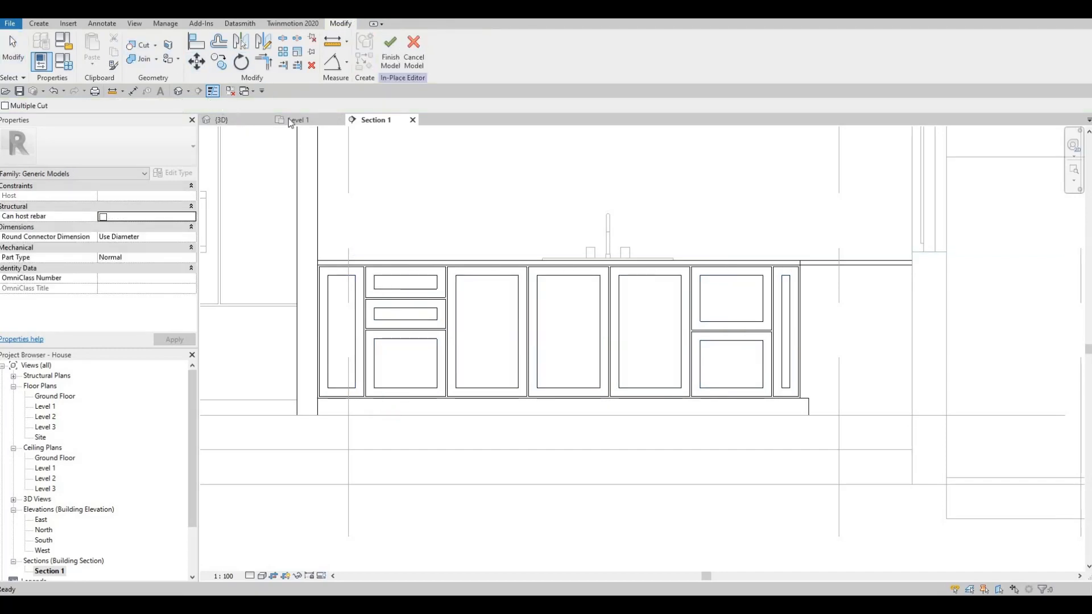
# Inspect the inset panels cut into the cabinet doors and drawer fronts in the 3D view
pyautogui.click(227, 121)
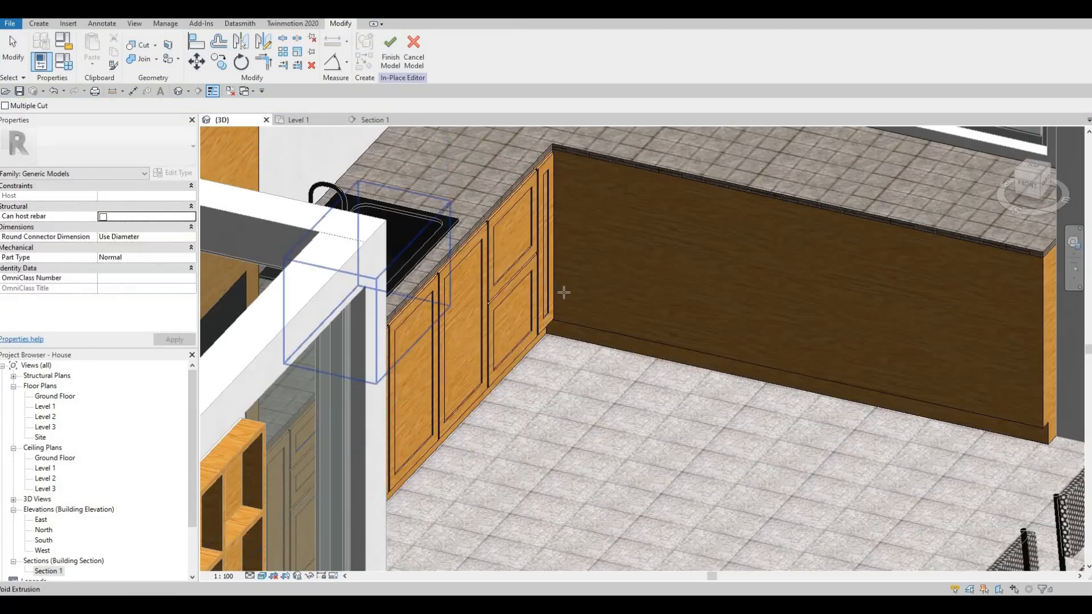
pyautogui.keyDown('shift'); pyautogui.moveTo(428, 305); pyautogui.dragTo(302, 247, button='middle'); pyautogui.keyUp('shift')
pyautogui.moveTo(366, 523); pyautogui.dragTo(401, 214, button='middle')
pyautogui.scroll(-1, 367, 308)
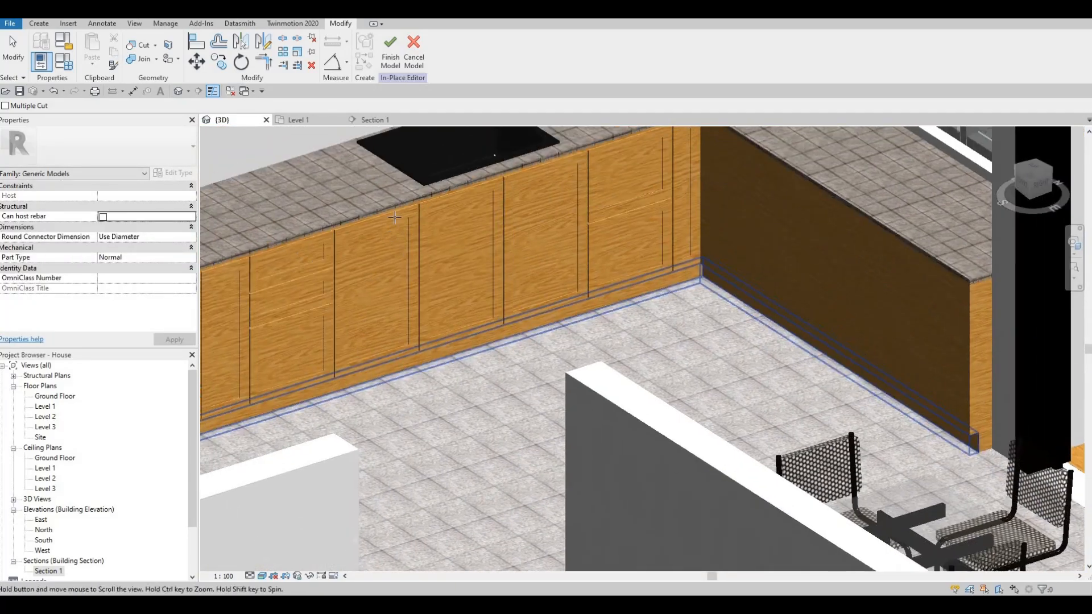
pyautogui.scroll(2, 401, 214)
pyautogui.scroll(2, 402, 214)
pyautogui.scroll(-3, 581, 291)
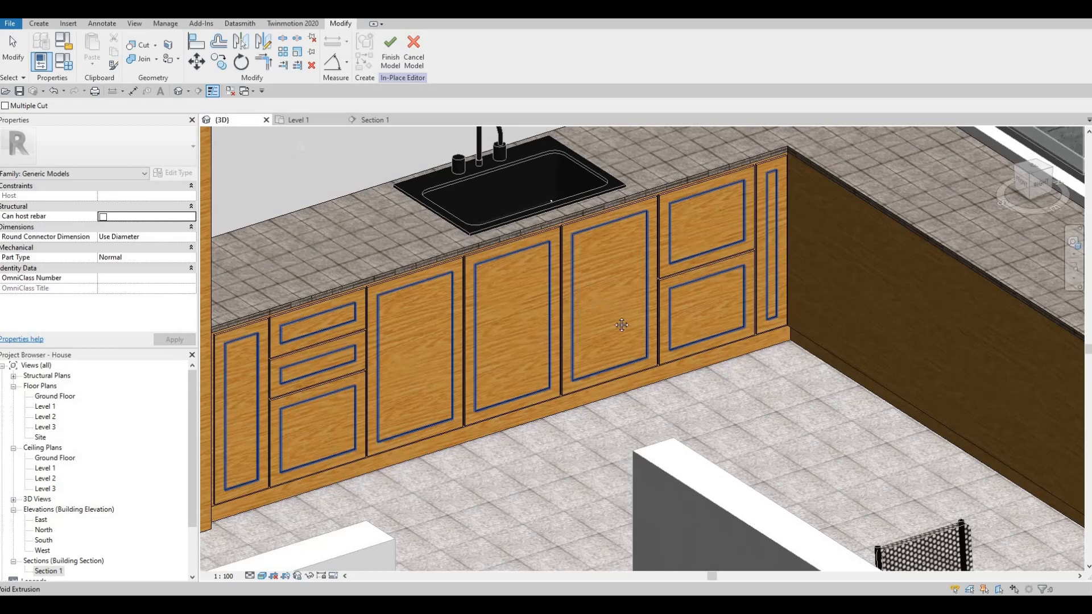
pyautogui.keyDown('shift'); pyautogui.moveTo(621, 324); pyautogui.dragTo(550, 354, button='middle'); pyautogui.keyUp('shift')
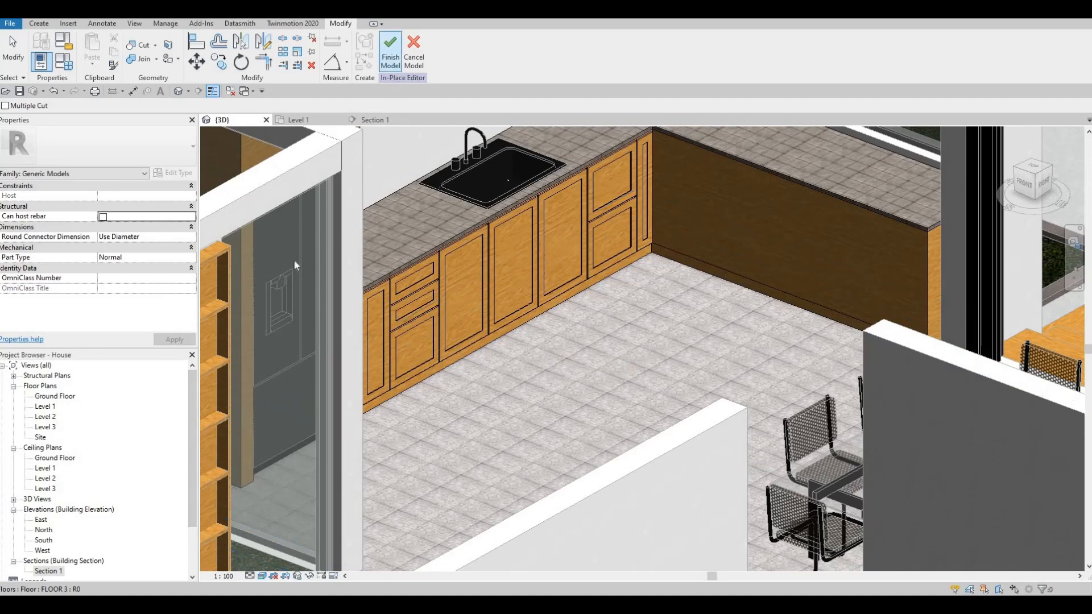
# In the Level 1 plan, draw a horizontal section line from the dining table through the kitchen sink past the outer wall
pyautogui.doubleClick(46, 406)
pyautogui.scroll(-2, 409, 311)
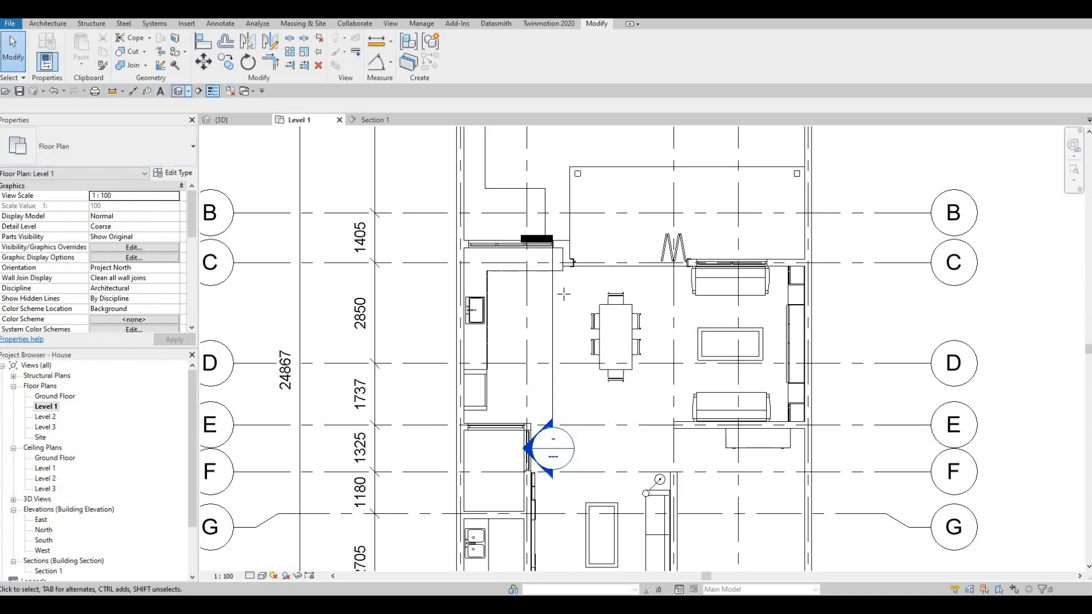
pyautogui.click(198, 91)
pyautogui.click(427, 305)
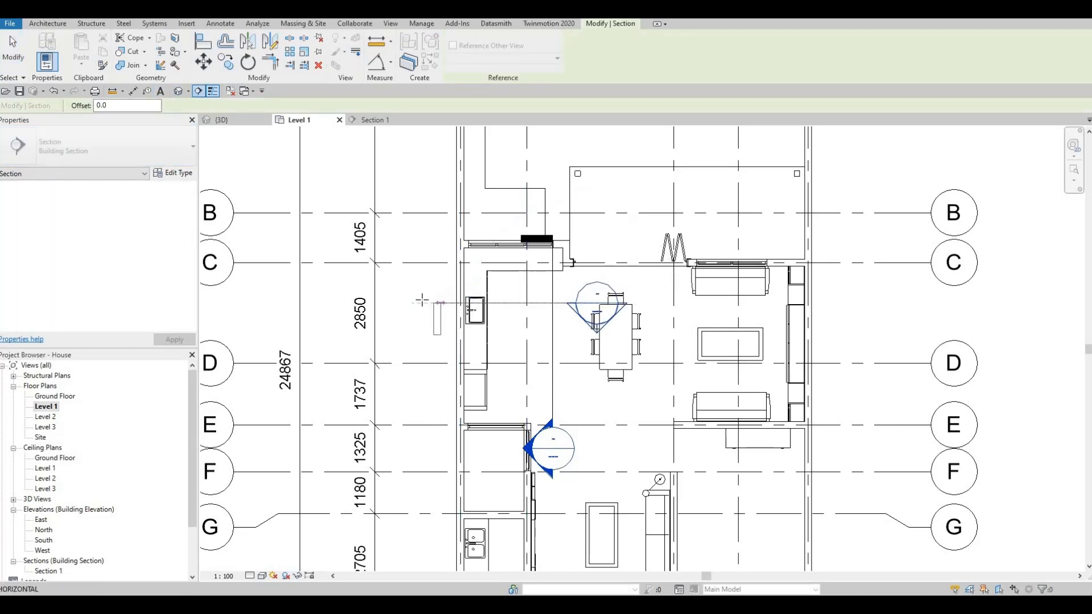
pyautogui.press('Escape')
pyautogui.press('Escape')
pyautogui.press('Escape')
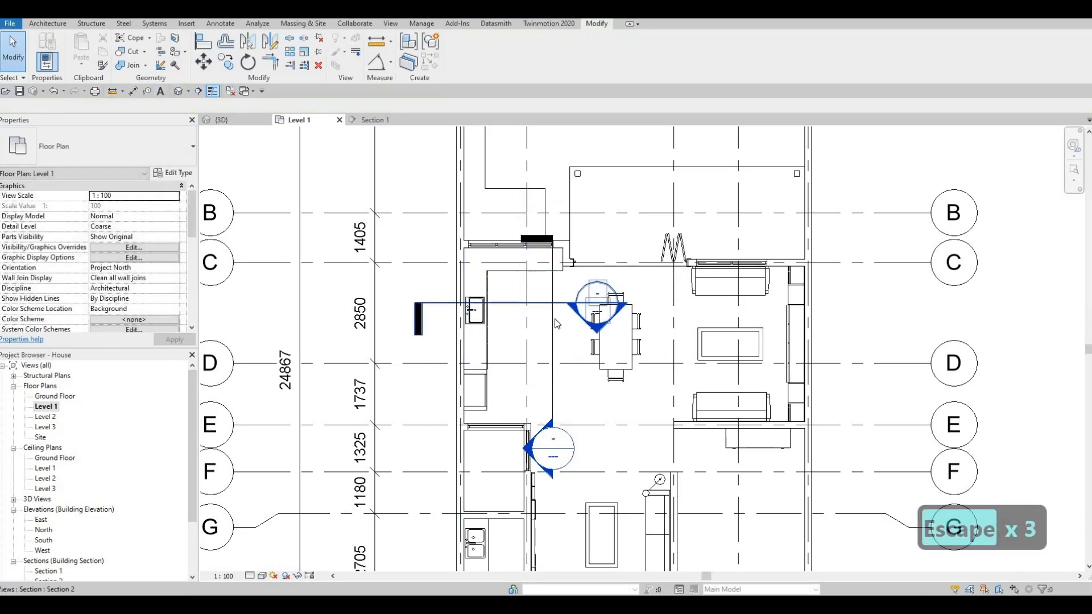
# Flip the new section to face the wall at grid C and shorten its view depth
pyautogui.click(524, 305)
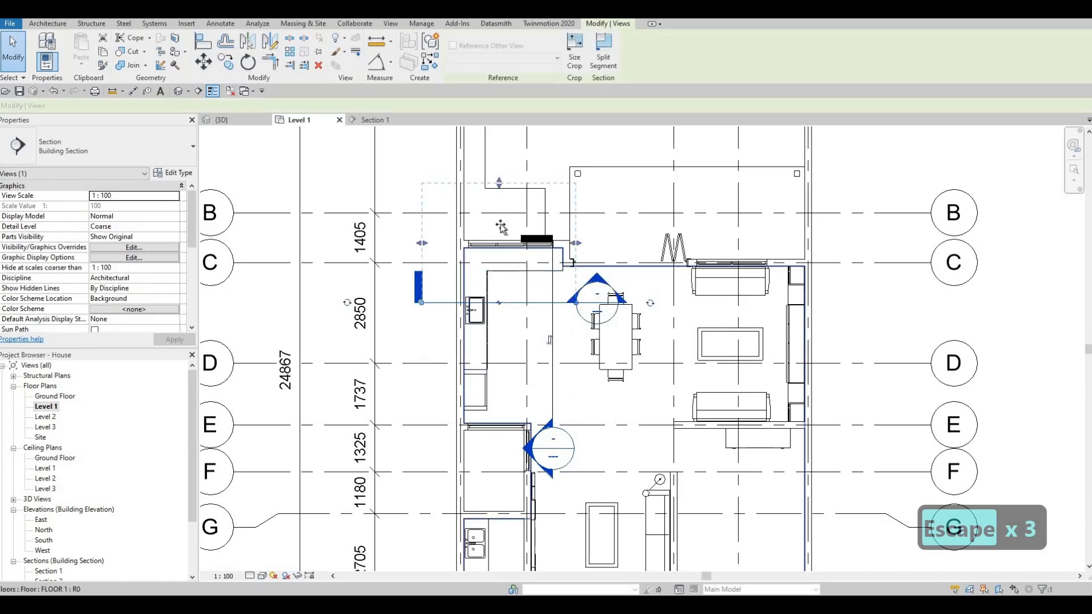
pyautogui.moveTo(498, 183); pyautogui.dragTo(497, 251)
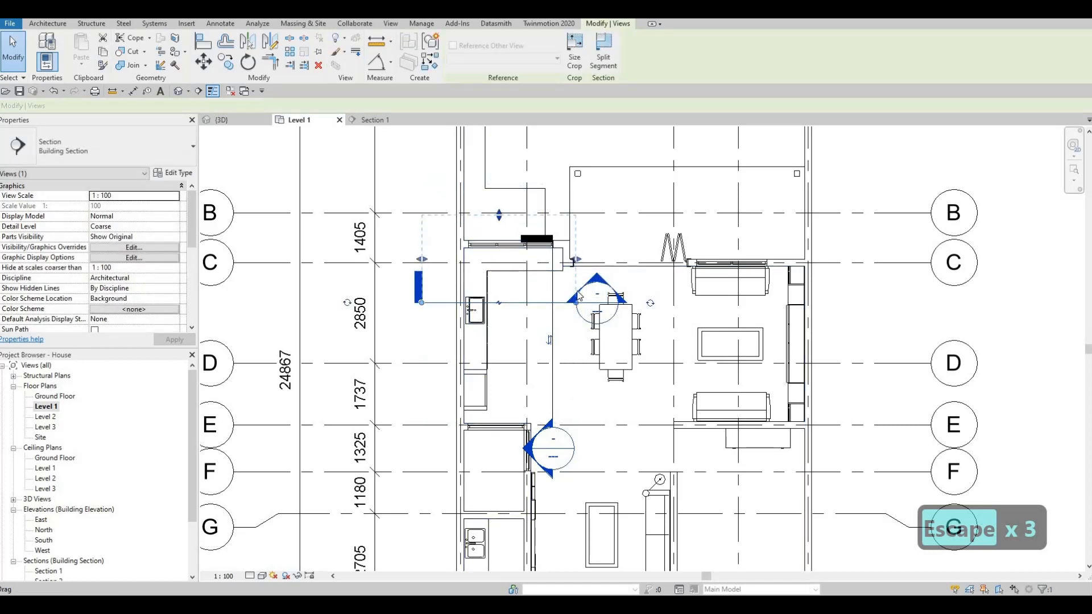
pyautogui.press('Escape')
pyautogui.press('Escape')
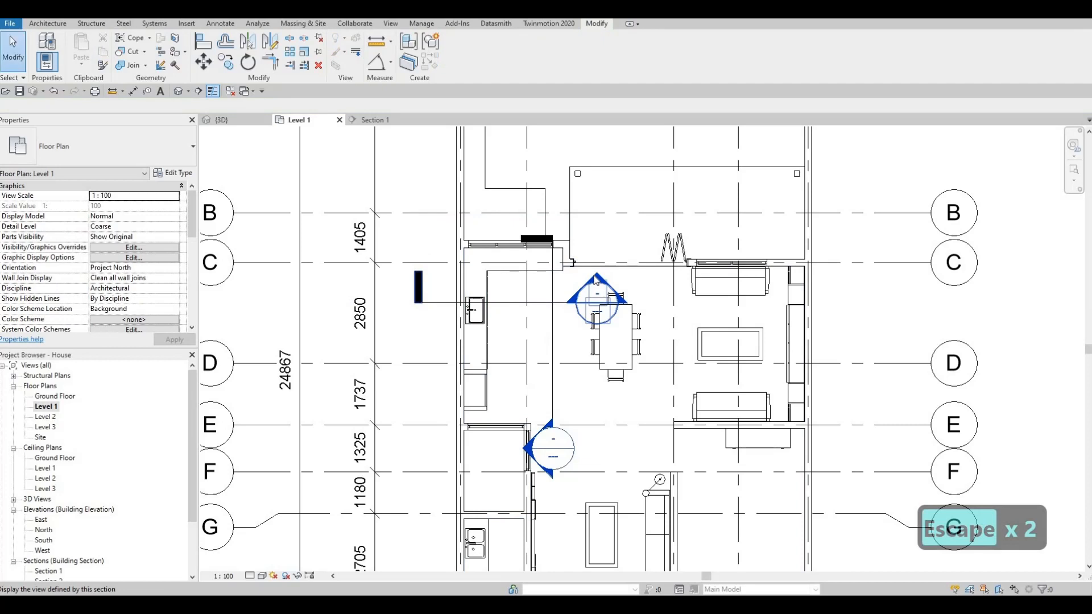
# Open the Section 2 view on the counter leg below the window
pyautogui.doubleClick(596, 279)
pyautogui.moveTo(683, 293); pyautogui.dragTo(663, 206, button='middle')
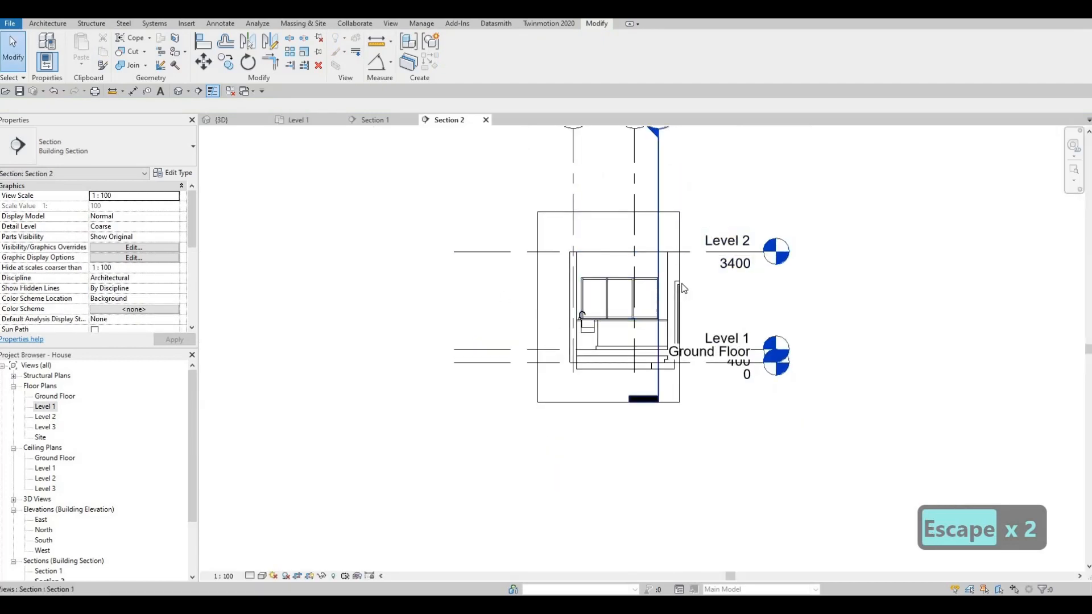
pyautogui.click(679, 278)
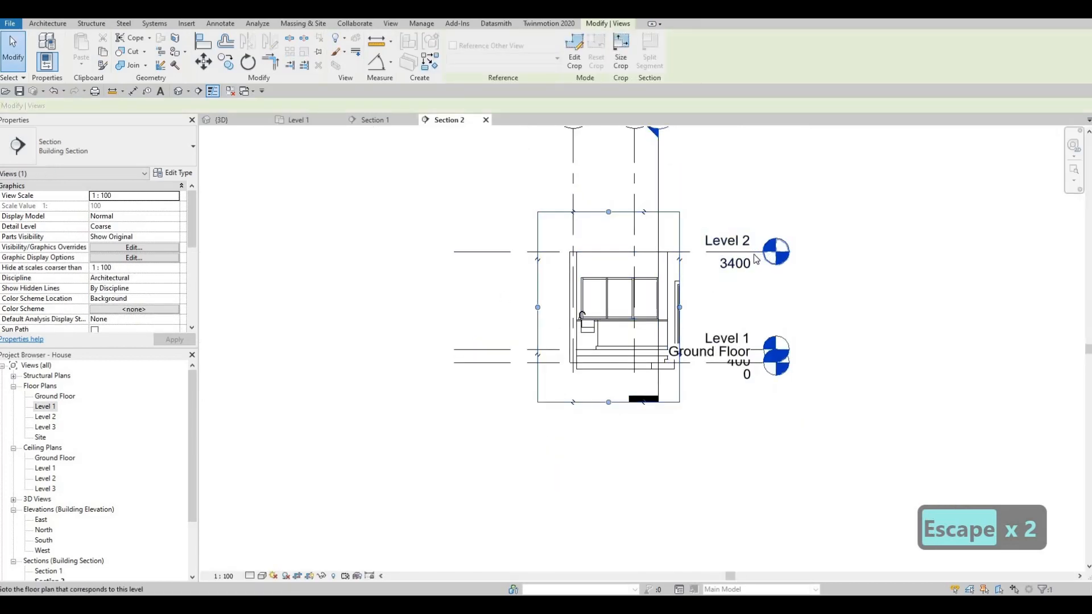
pyautogui.press('Escape')
pyautogui.click(775, 256)
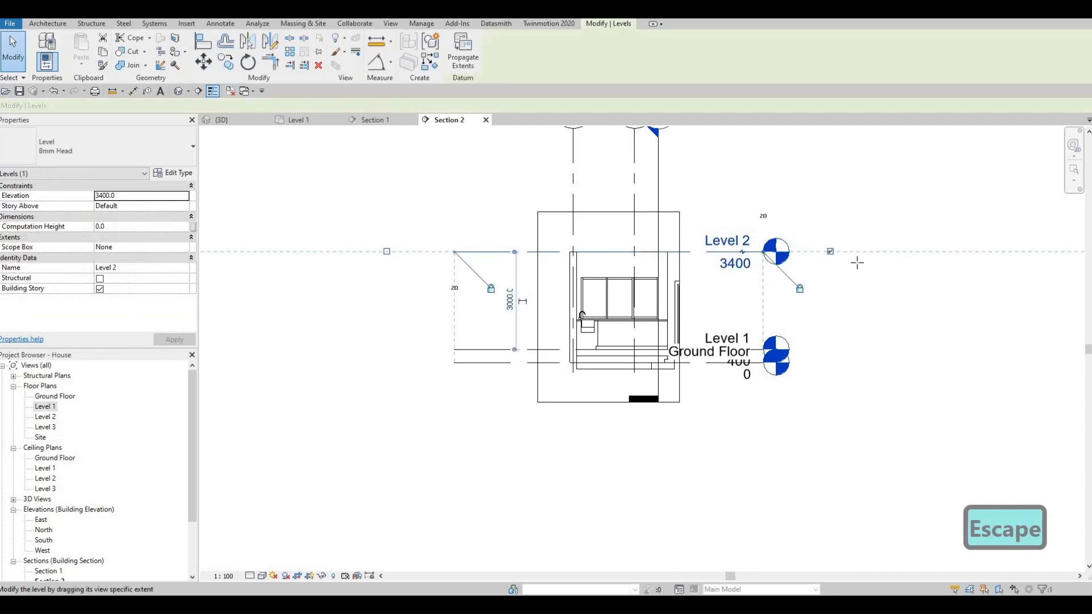
pyautogui.scroll(2, 577, 351)
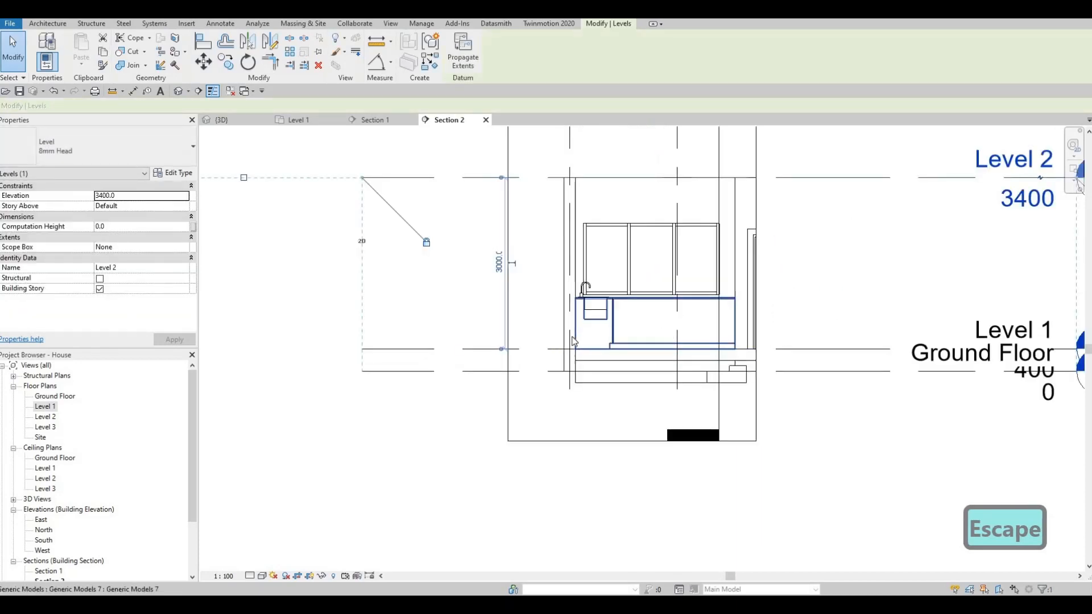
pyautogui.scroll(3, 573, 341)
pyautogui.press('Escape')
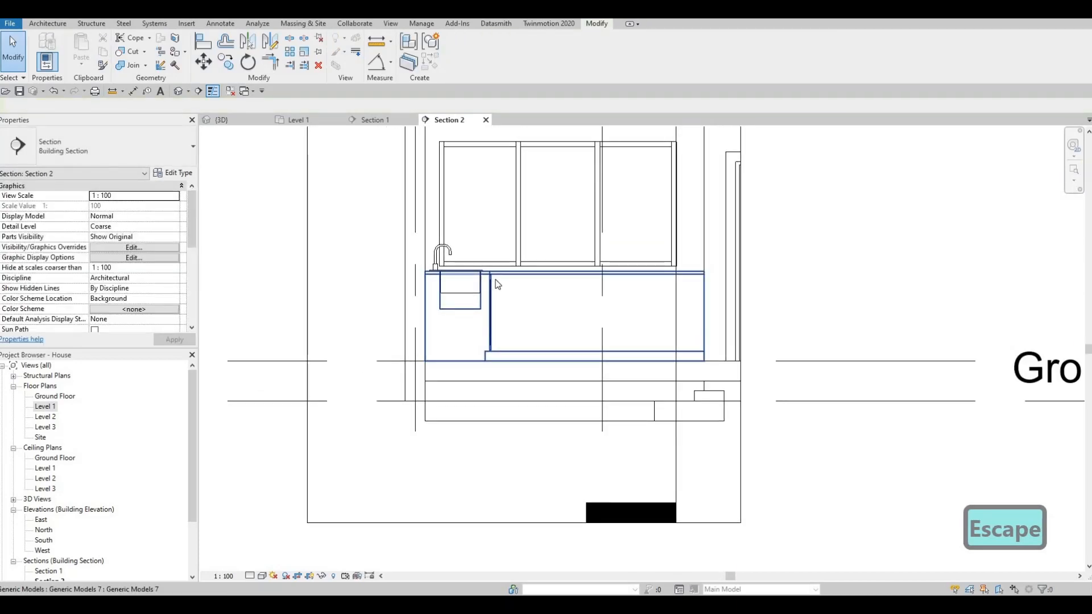
pyautogui.scroll(2, 498, 284)
# Open the in-place counter model for editing and copy the material name Glulam 36c from the existing cabinet front
pyautogui.click(495, 288)
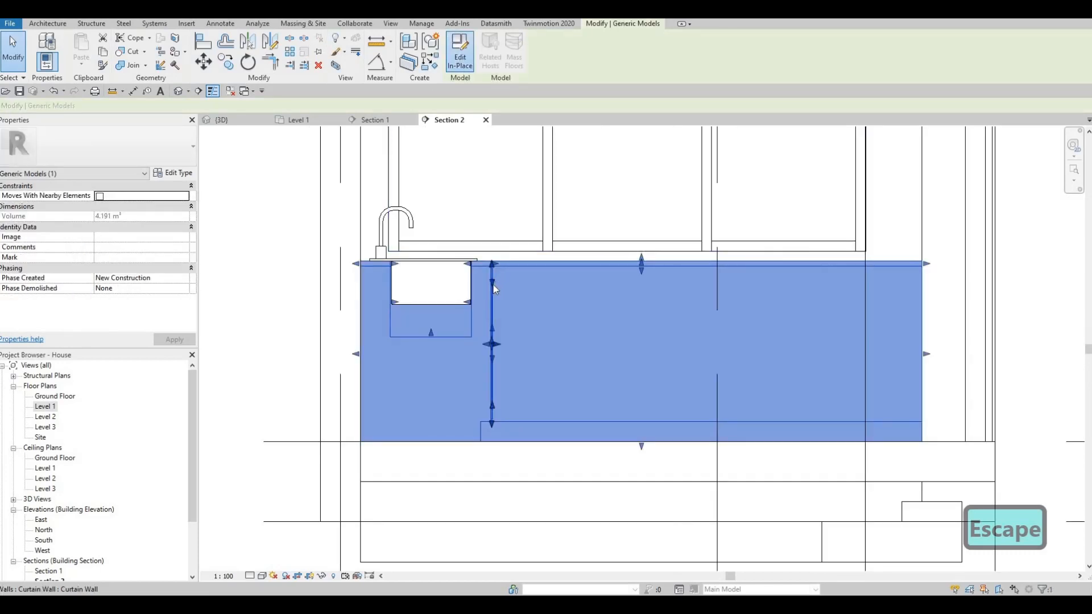
pyautogui.doubleClick(493, 288)
pyautogui.click(493, 293)
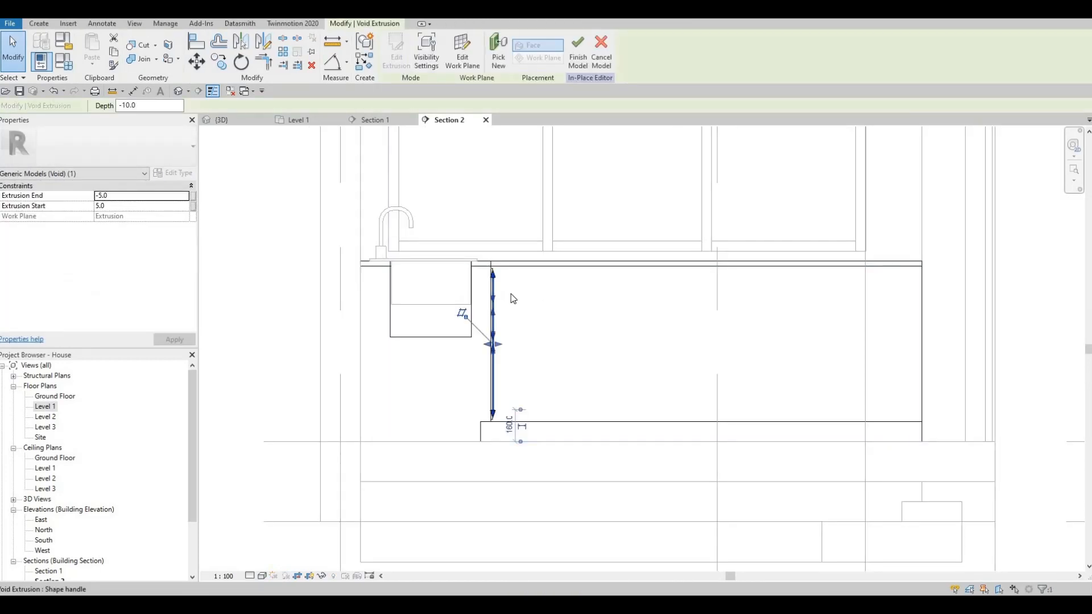
pyautogui.press('Escape')
pyautogui.click(493, 284)
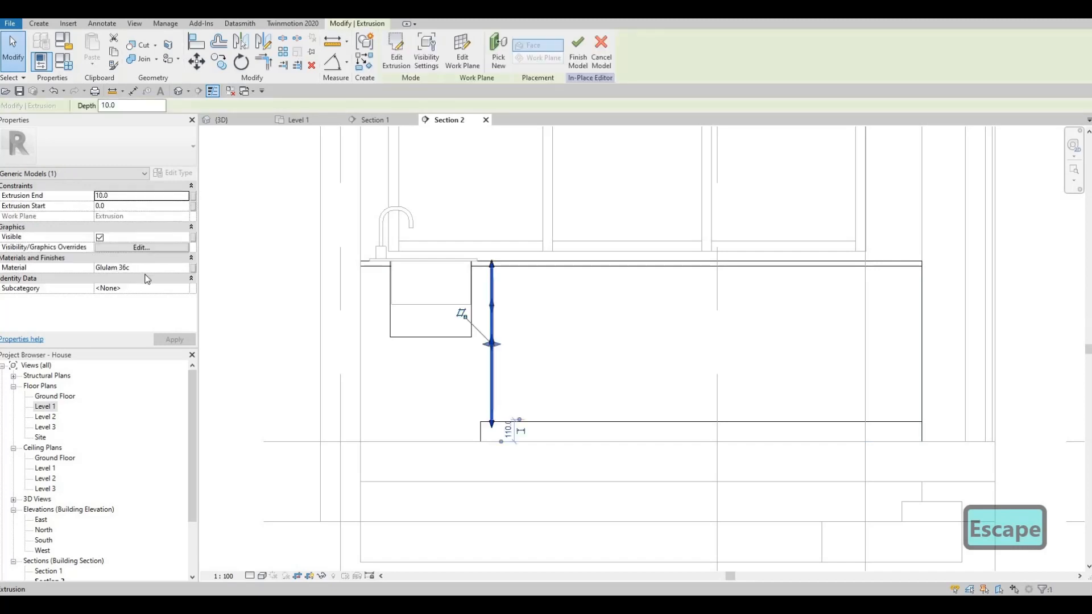
pyautogui.hotkey('ctrl', 'c')
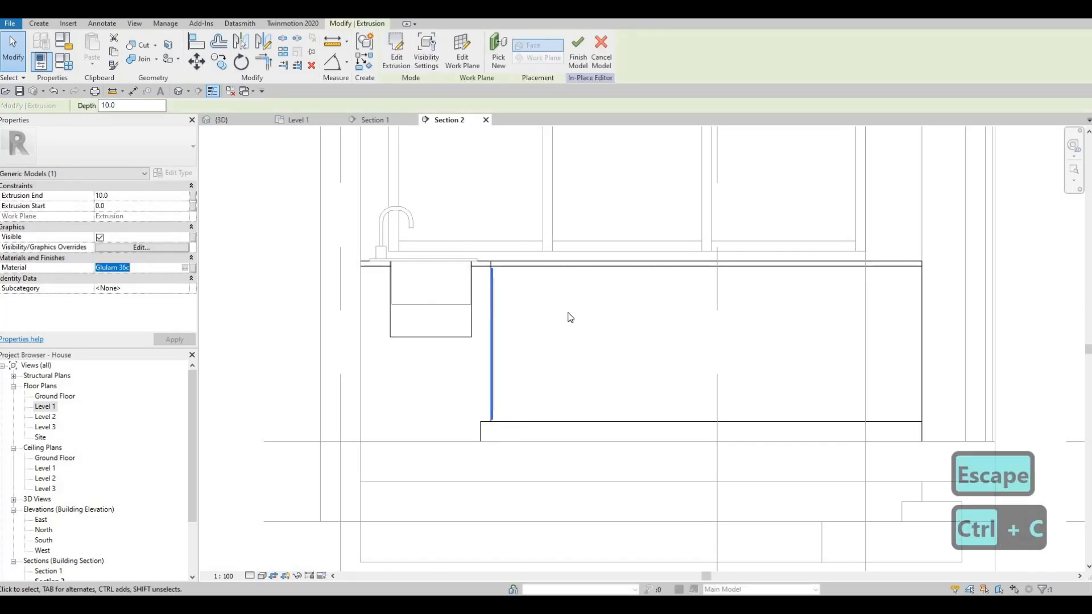
pyautogui.press('Escape')
pyautogui.press('Escape')
# Start a solid extrusion using the cabinet face under the window counter as its work plane
pyautogui.click(49, 26)
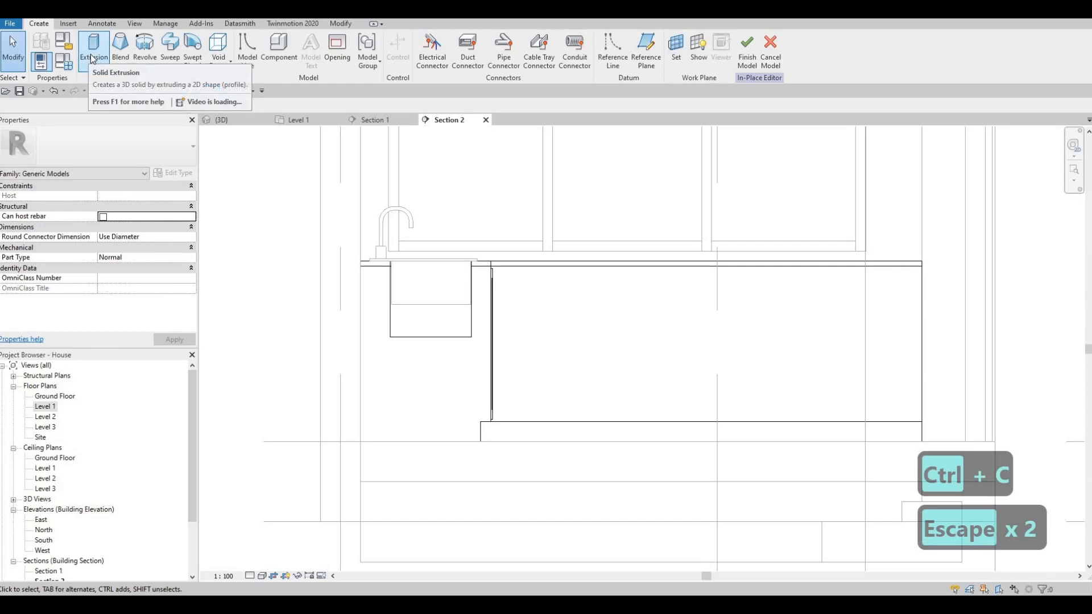
pyautogui.click(93, 58)
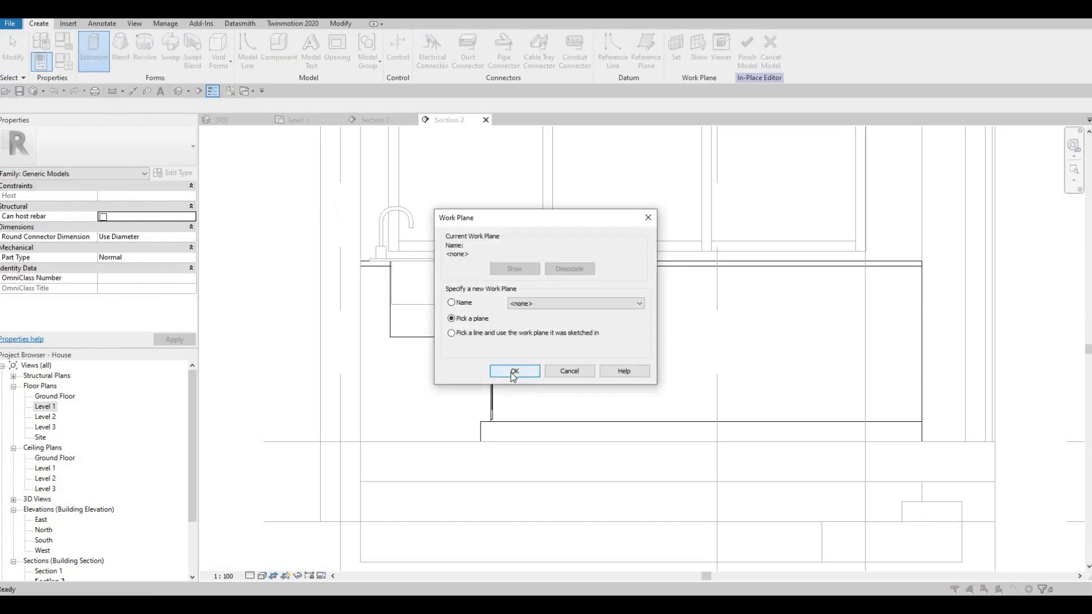
pyautogui.press('Return')
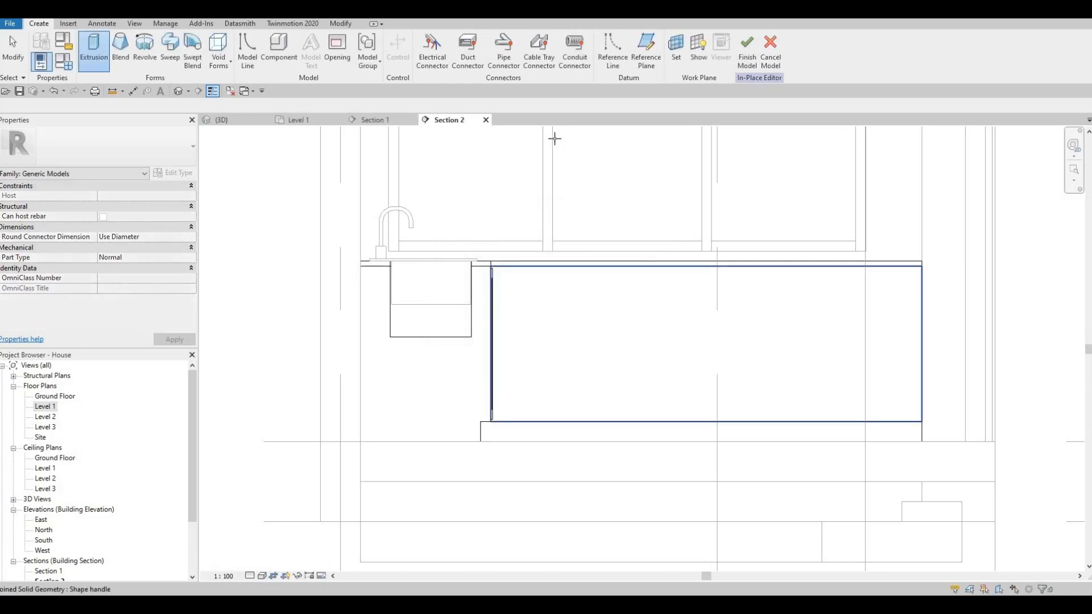
pyautogui.click(94, 53)
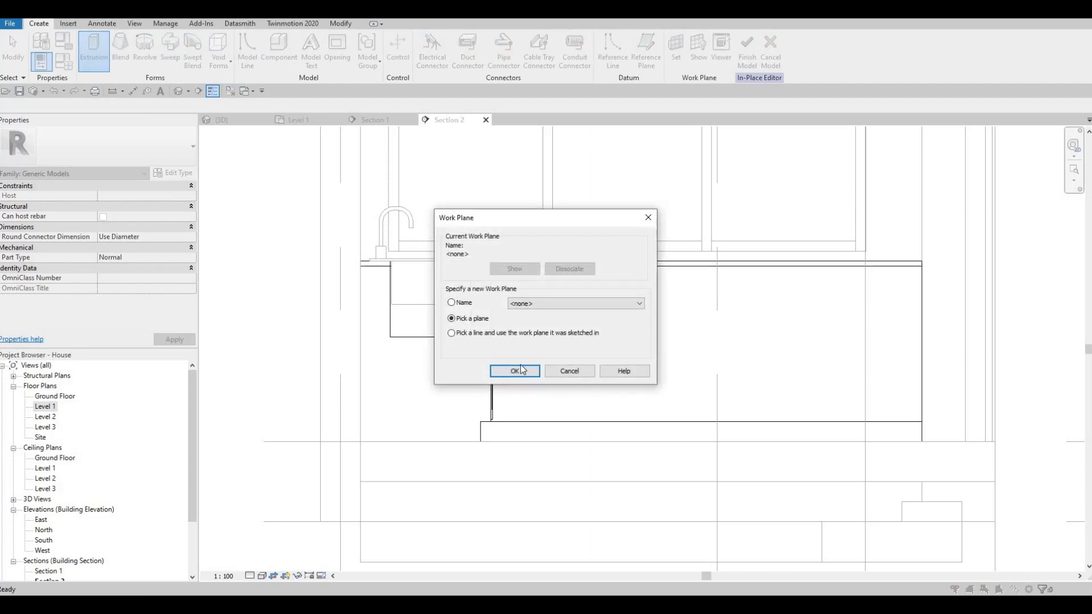
pyautogui.click(514, 371)
pyautogui.click(494, 363)
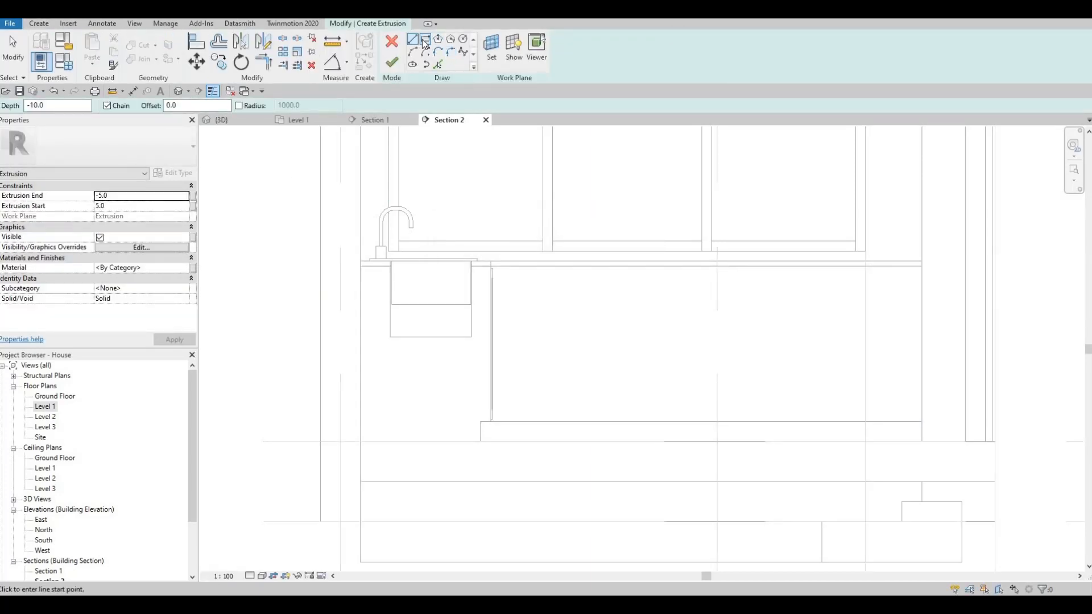
# Sketch a door rectangle about 446 mm wide and 755 mm high between worktop and plinth, with a 10 mm offset
pyautogui.press('Escape')
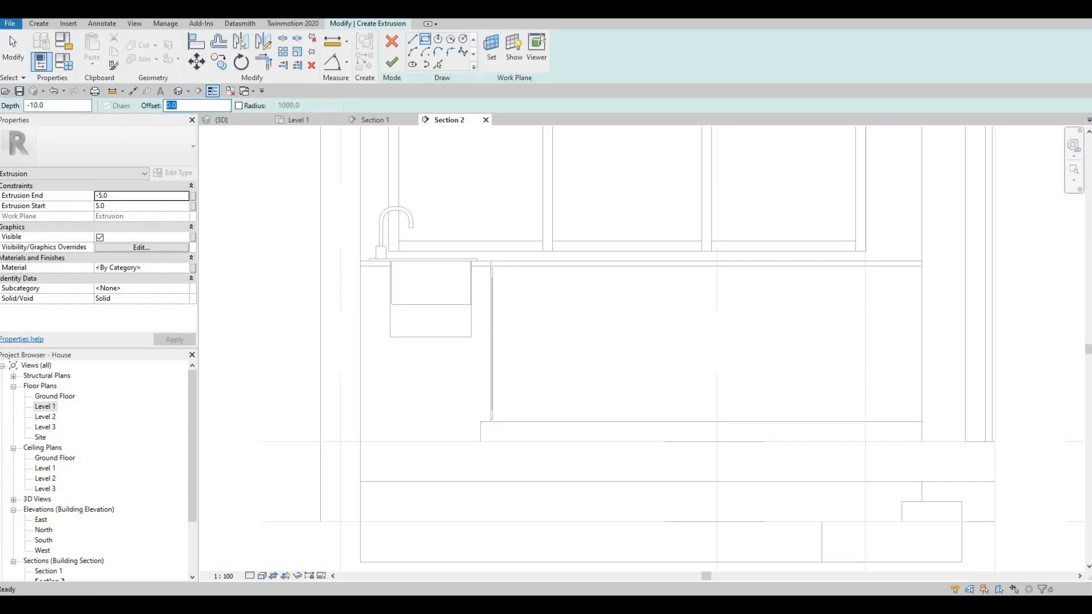
pyautogui.press('Return')
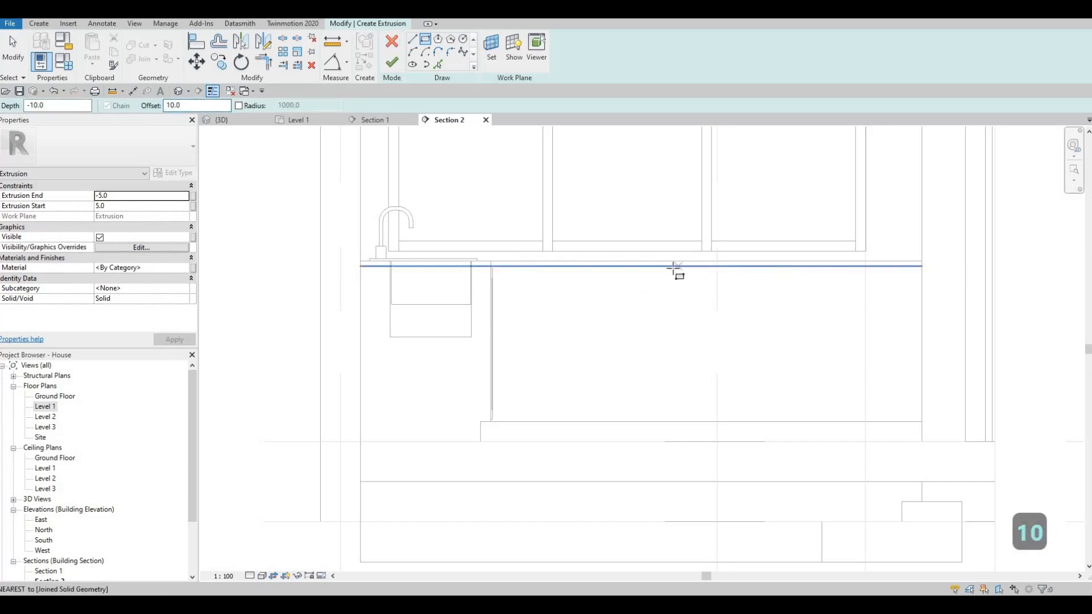
pyautogui.click(705, 272)
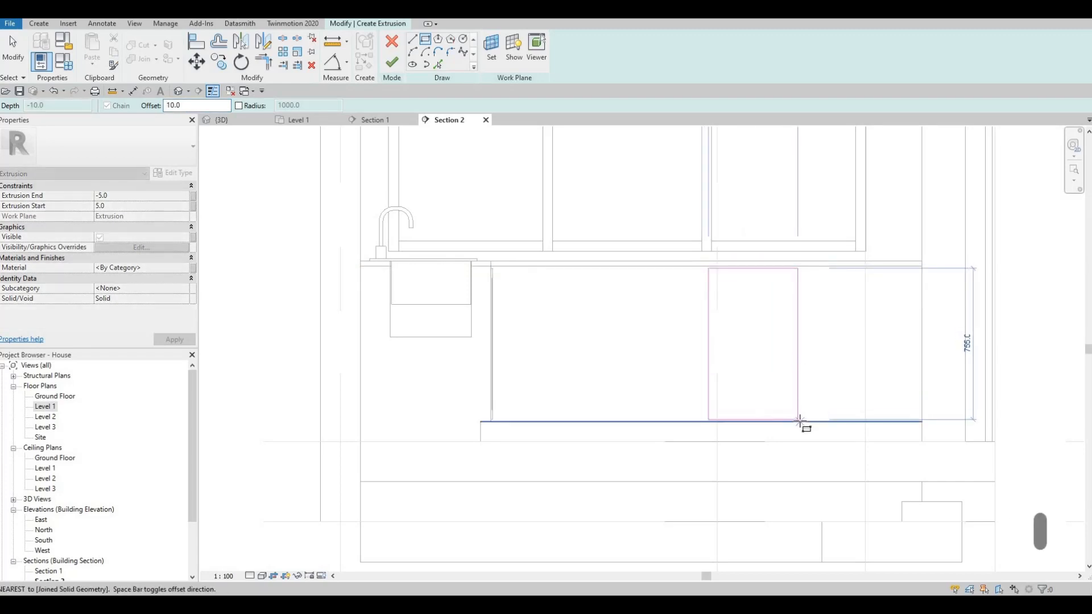
pyautogui.press('Escape')
pyautogui.press('Escape')
pyautogui.press('Escape')
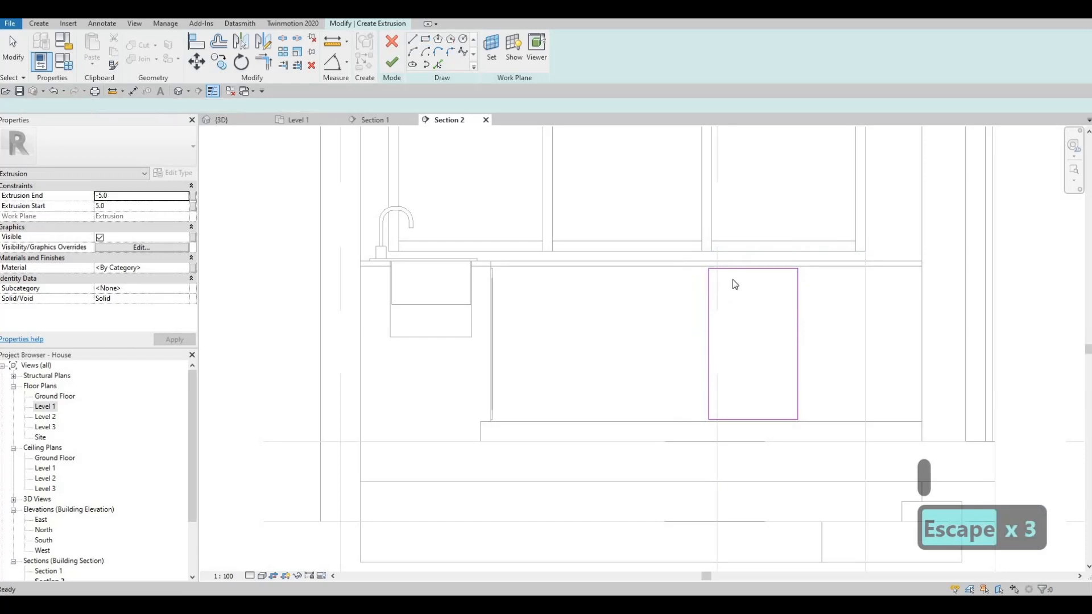
# Set the door rectangle's width to 450 mm
pyautogui.click(798, 285)
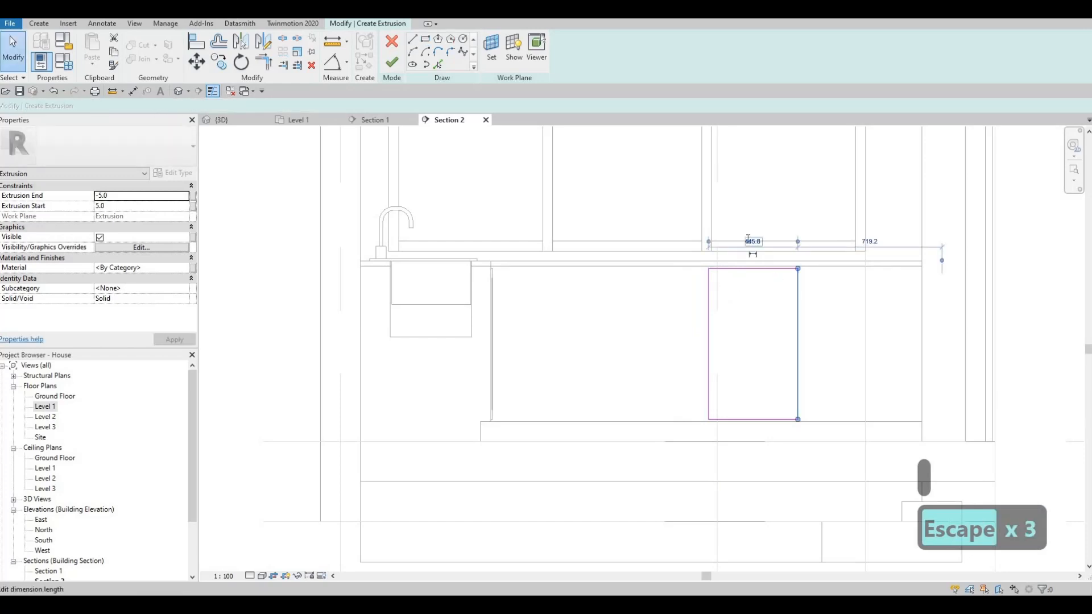
pyautogui.click(749, 240)
pyautogui.write('450')
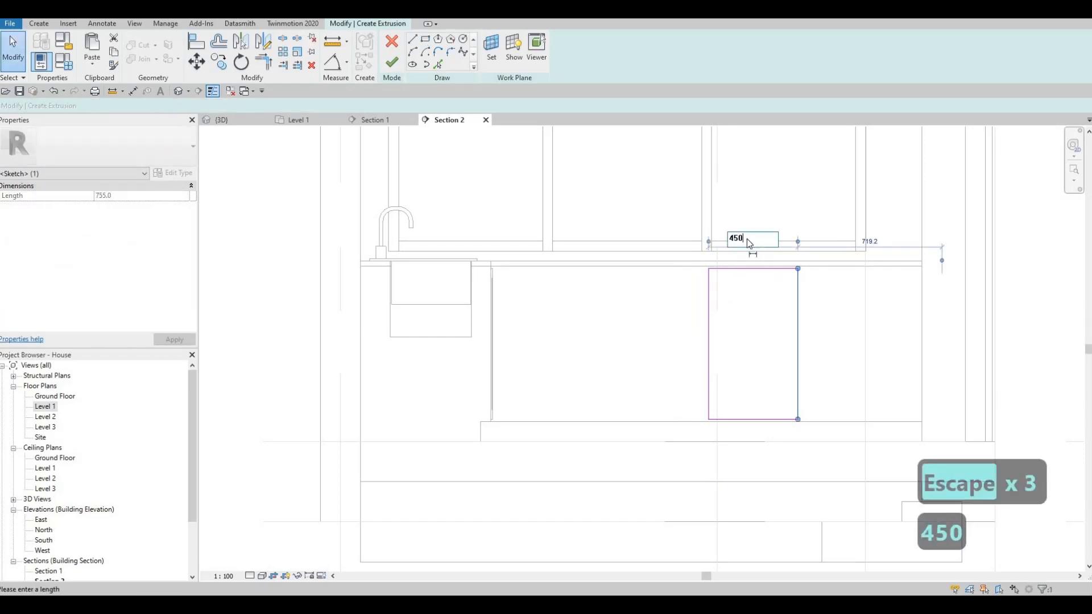
pyautogui.press('Return')
pyautogui.press('Escape')
pyautogui.press('Escape')
pyautogui.press('Escape')
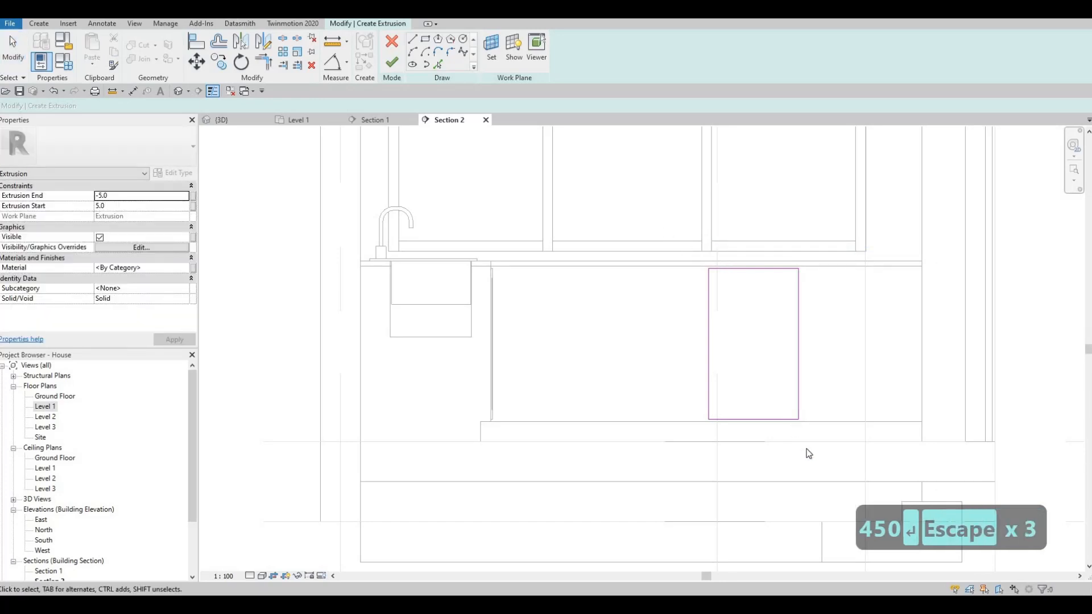
# Copy the door rectangle to its sink side, leaving a small gap between the two
pyautogui.moveTo(668, 231); pyautogui.dragTo(808, 446)
pyautogui.press('c')
pyautogui.press('o')
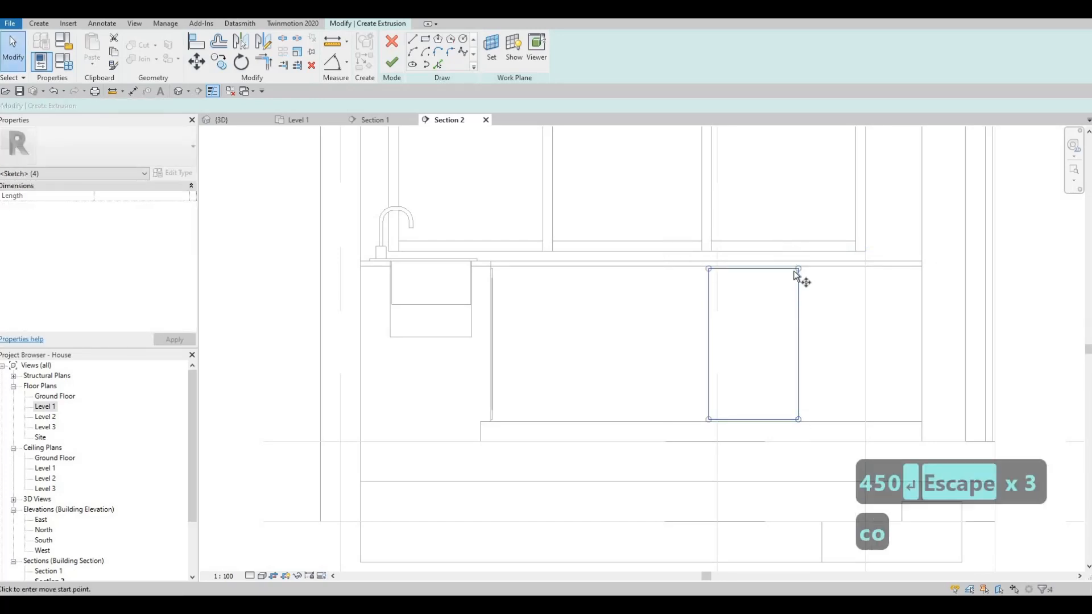
pyautogui.scroll(3, 810, 293)
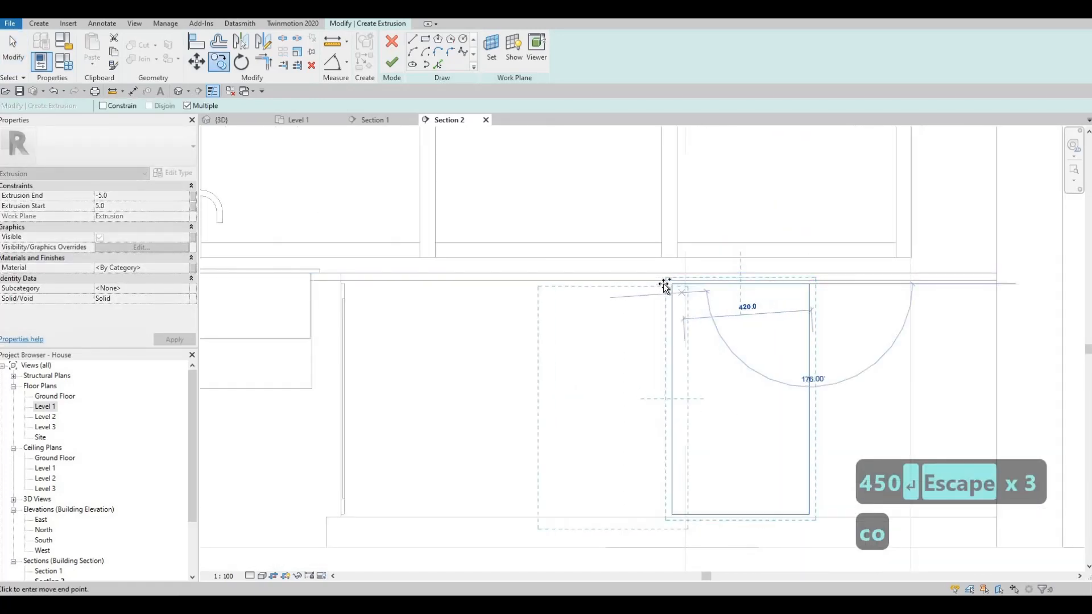
pyautogui.click(663, 285)
pyautogui.press('Escape')
pyautogui.press('Escape')
pyautogui.press('Escape')
# Nudge the copied door rectangle toward the original to narrow the gap between them
pyautogui.scroll(2, 626, 305)
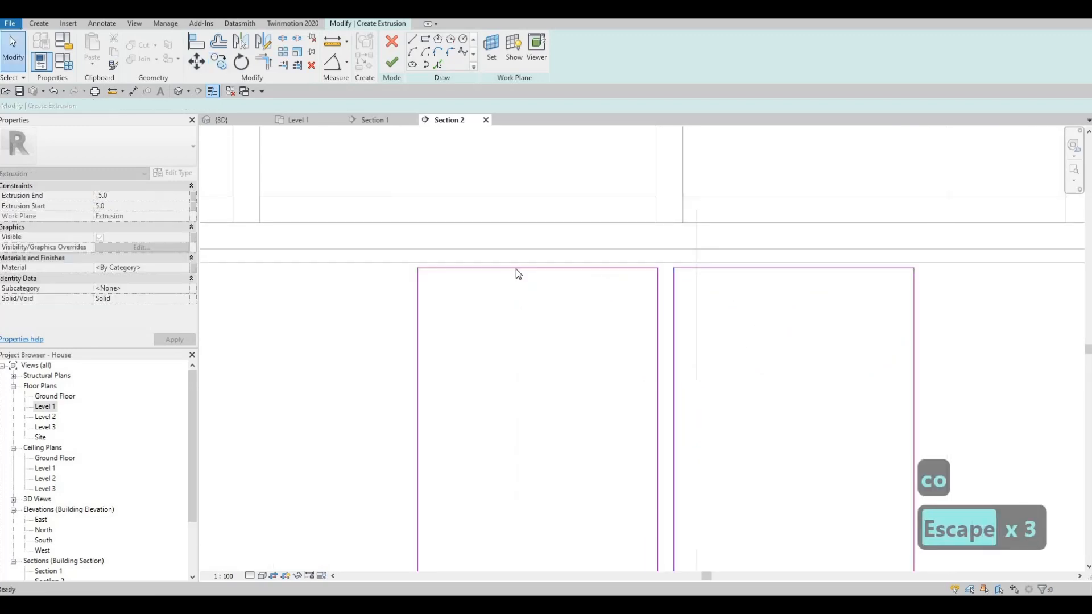
pyautogui.press('Tab')
pyautogui.click(515, 268)
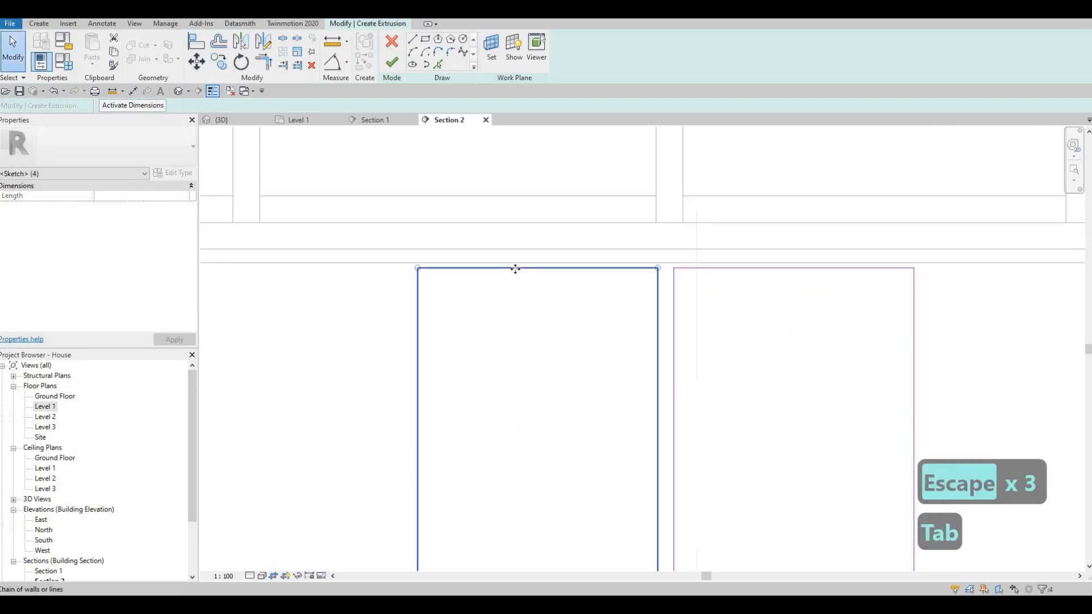
pyautogui.press('Right')
pyautogui.press('Right')
pyautogui.press('Right')
pyautogui.press('Right')
pyautogui.press('Right')
pyautogui.press('Left')
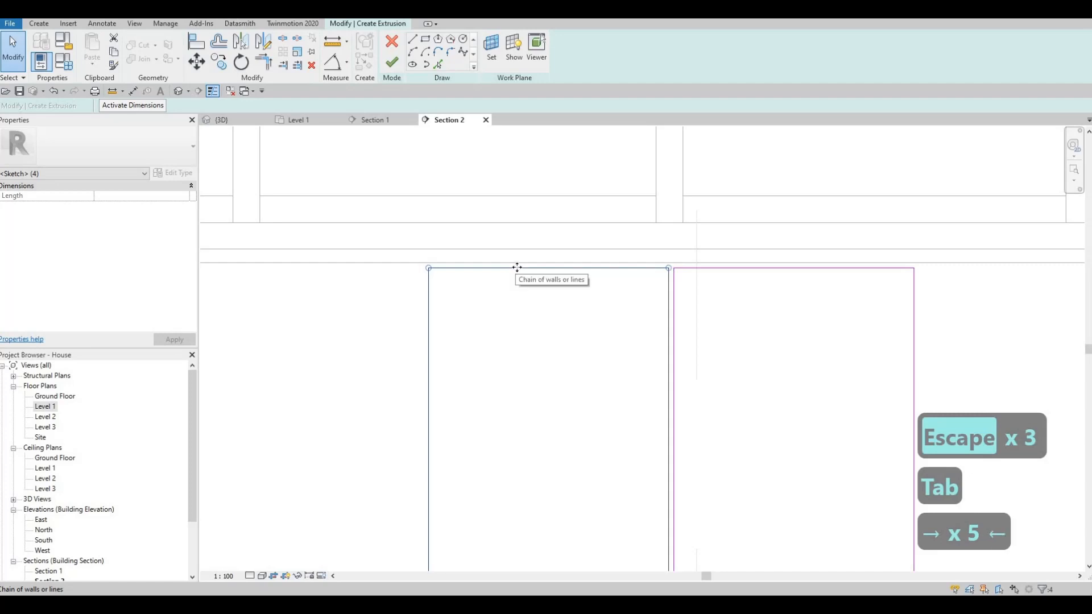
pyautogui.press('Escape')
pyautogui.press('Escape')
pyautogui.scroll(2, 666, 273)
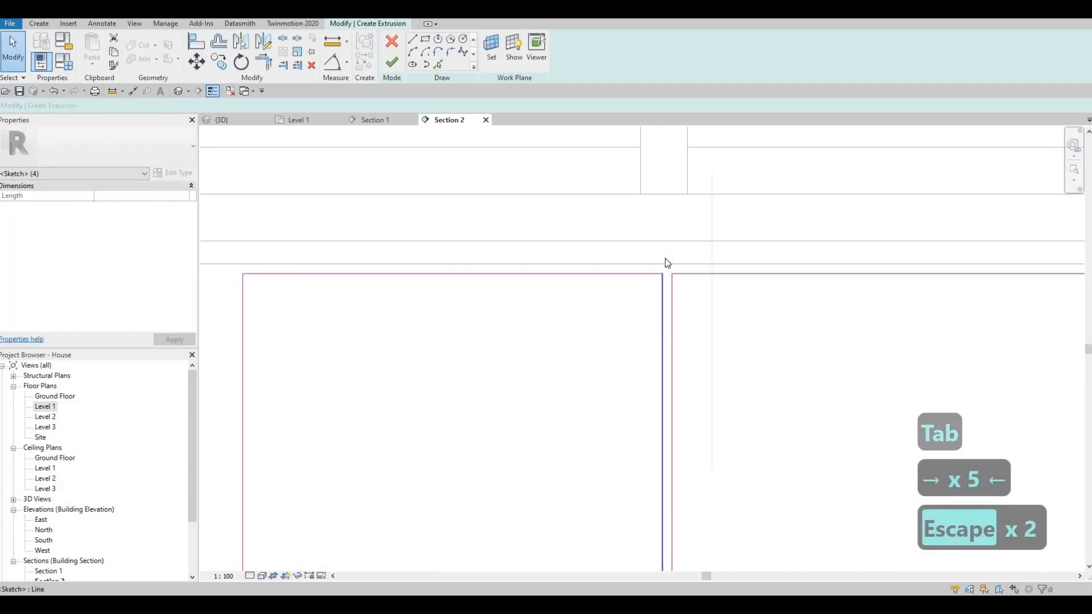
pyautogui.press('Escape')
pyautogui.scroll(-5, 586, 284)
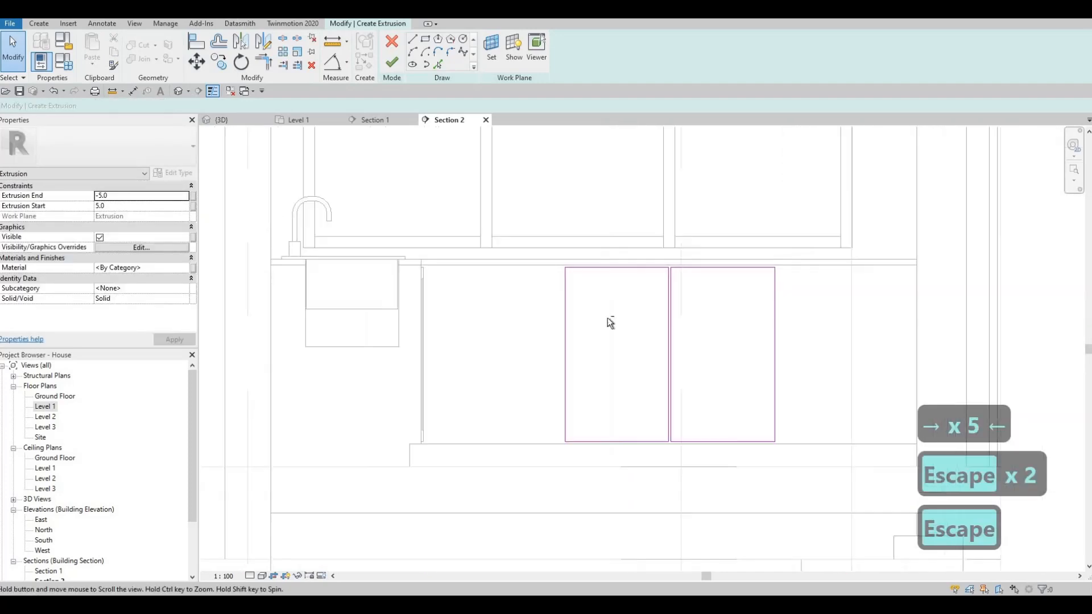
pyautogui.press('Escape')
pyautogui.click(683, 275)
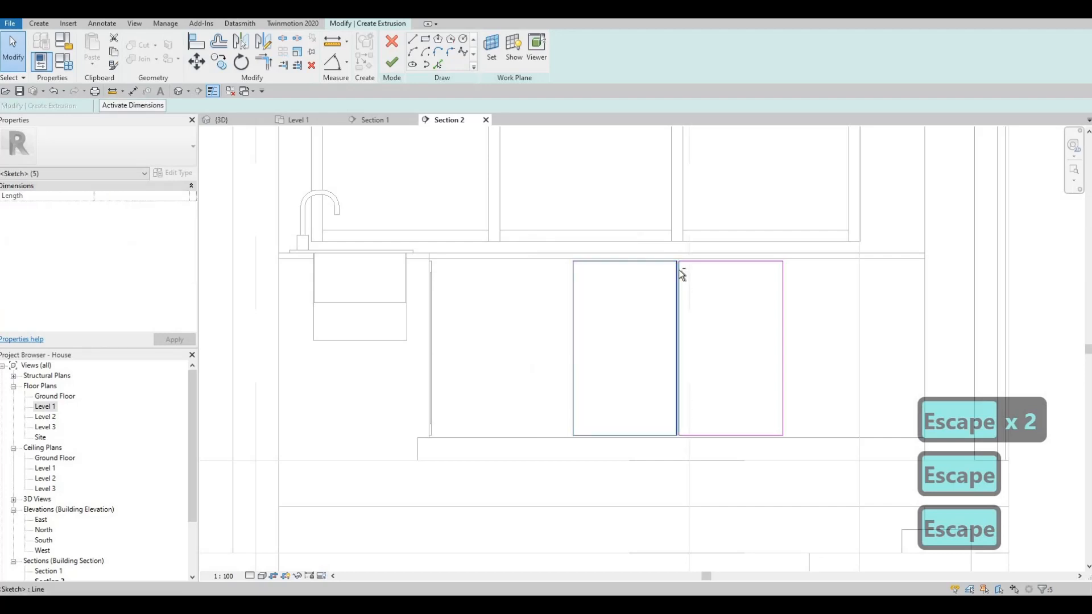
pyautogui.keyDown('shift'); pyautogui.click(677, 270); pyautogui.keyUp('shift')
pyautogui.scroll(3, 677, 267)
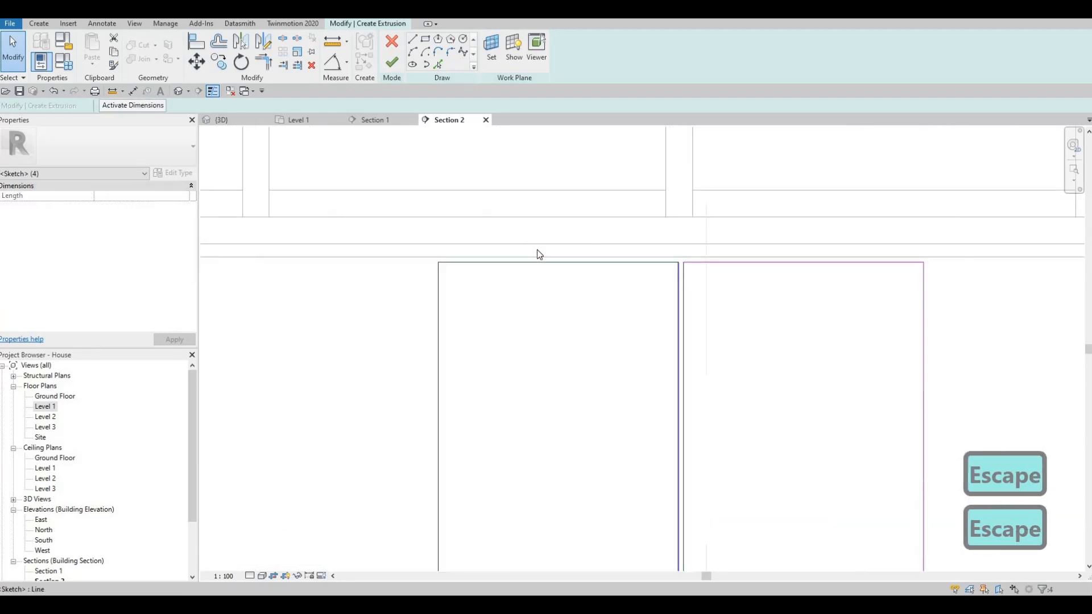
pyautogui.press('Escape')
pyautogui.press('Escape')
pyautogui.scroll(-2, 483, 261)
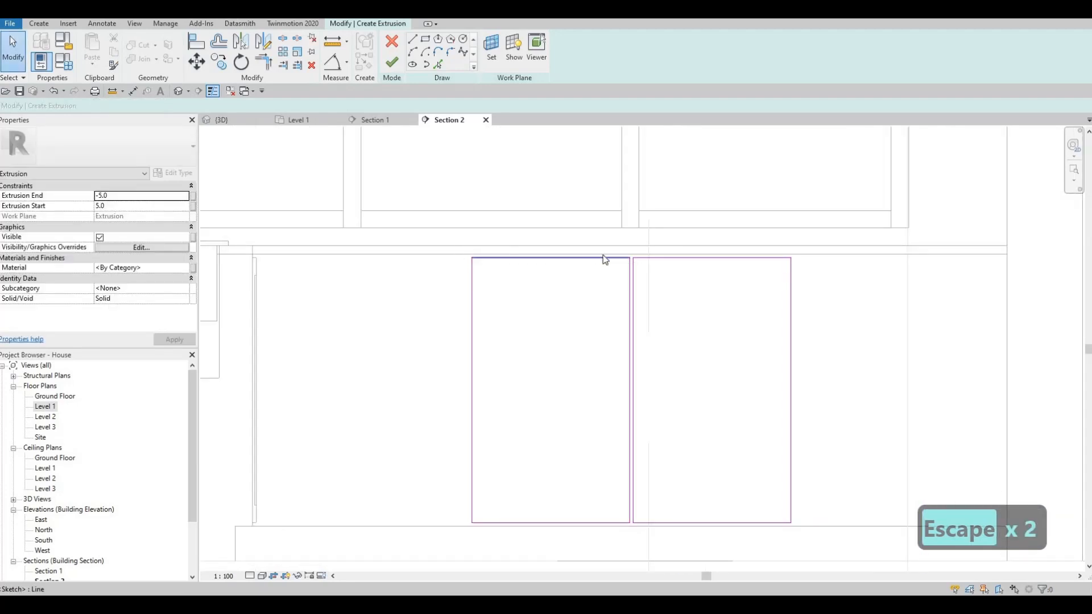
# Copy the sink-side door rectangle two more times toward the sink, keeping the same narrow gap
pyautogui.press('Tab')
pyautogui.click(631, 260)
pyautogui.scroll(3, 600, 253)
pyautogui.press('c')
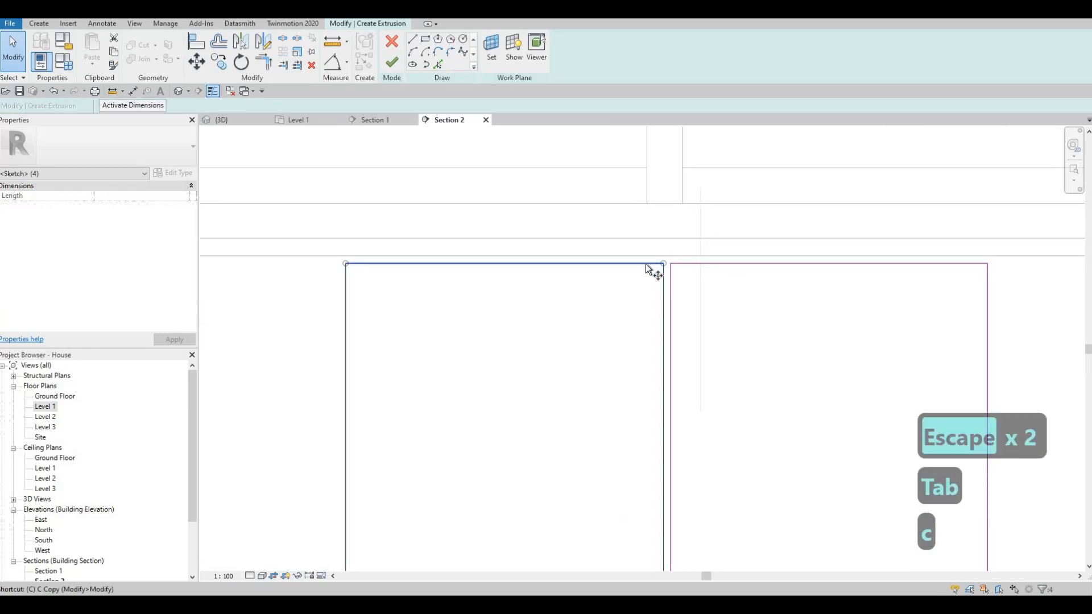
pyautogui.press('o')
pyautogui.scroll(2, 642, 265)
pyautogui.click(629, 263)
pyautogui.scroll(4, 459, 301)
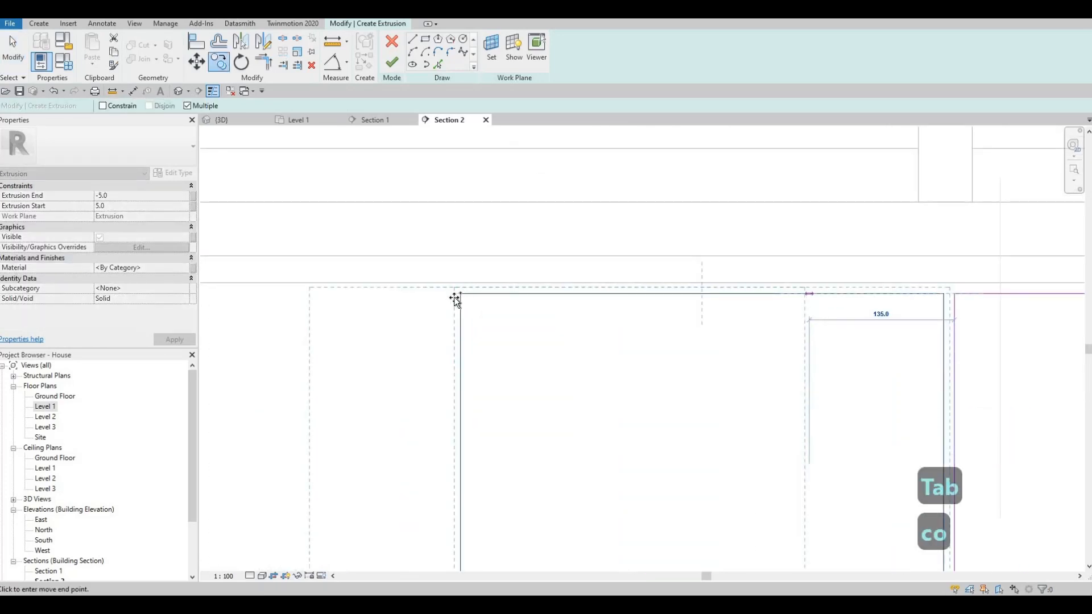
pyautogui.moveTo(268, 306); pyautogui.dragTo(545, 295, button='middle')
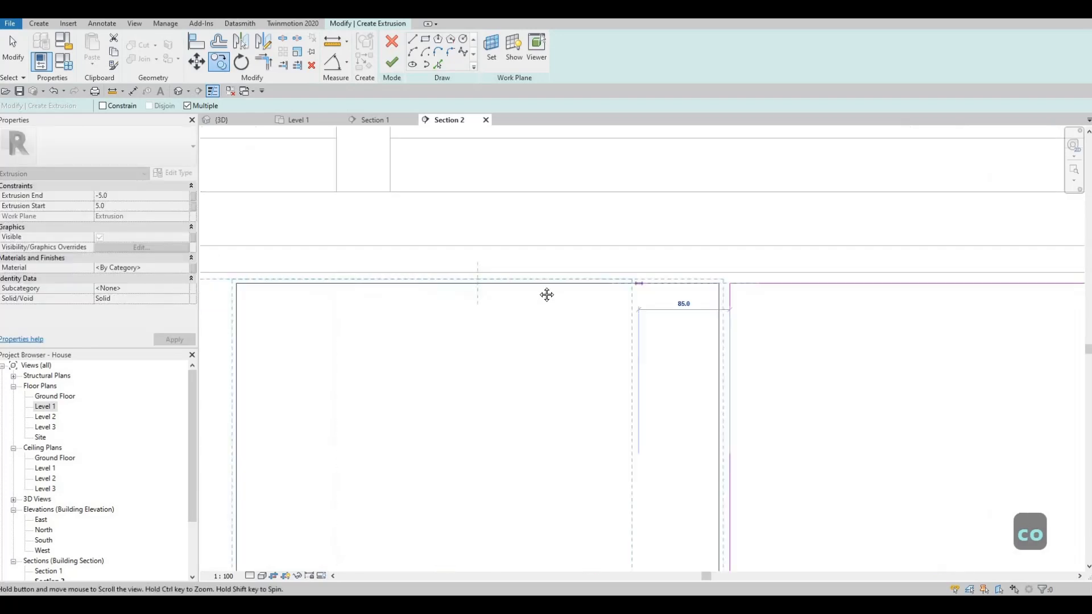
pyautogui.scroll(-2, 546, 289)
pyautogui.moveTo(424, 284); pyautogui.dragTo(520, 263, button='middle')
pyautogui.click(497, 261)
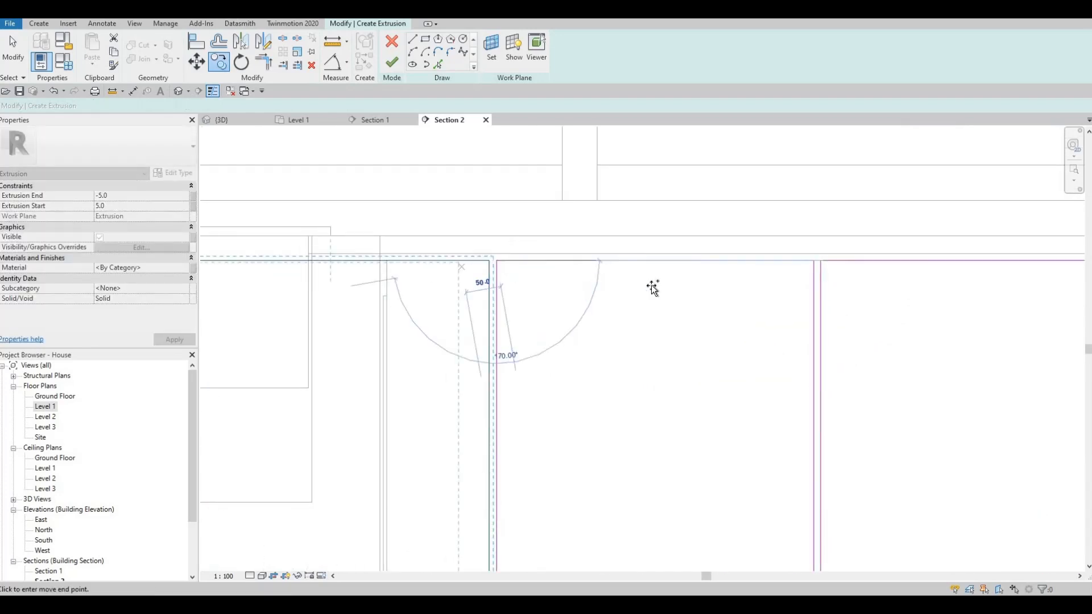
pyautogui.scroll(-4, 687, 293)
pyautogui.press('Escape')
pyautogui.press('Escape')
# Copy the door rectangle farthest from the sink twice toward the counter's far end with equal gaps
pyautogui.press('Tab')
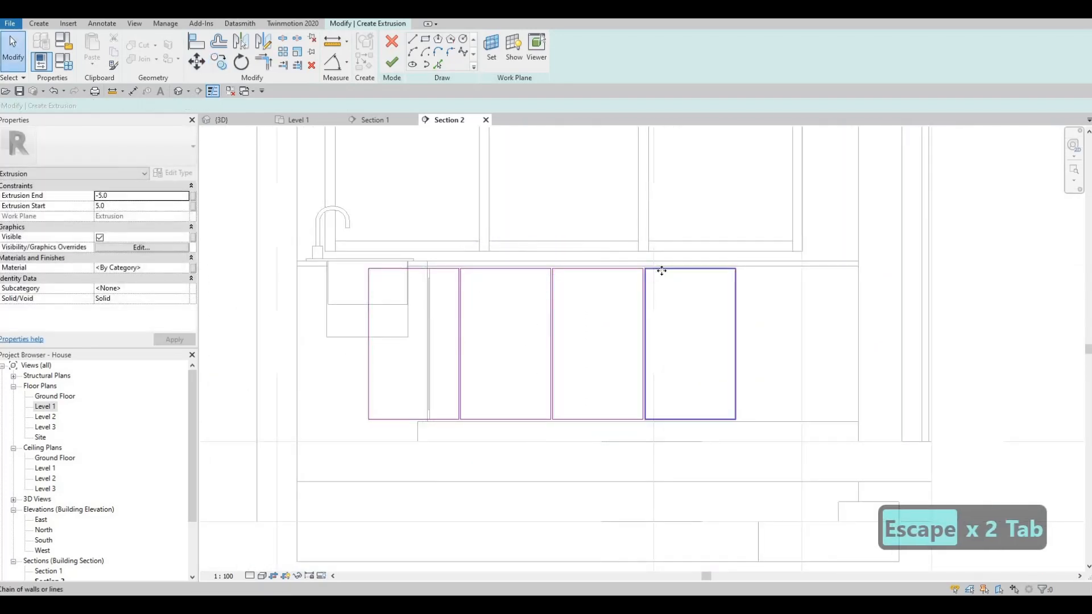
pyautogui.click(661, 271)
pyautogui.press('c')
pyautogui.press('o')
pyautogui.scroll(4, 650, 266)
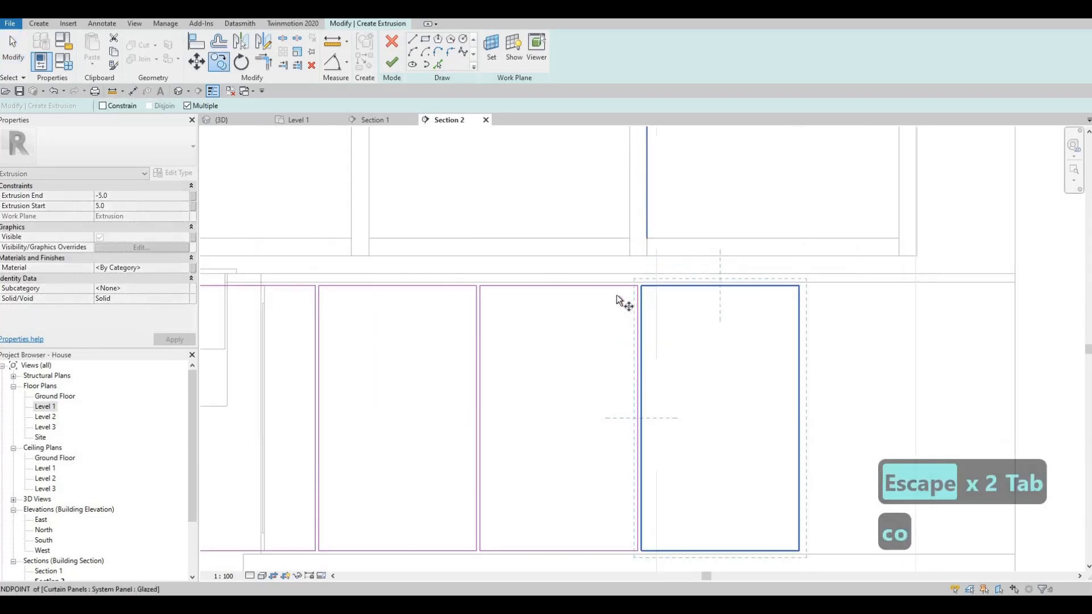
pyautogui.click(615, 296)
pyautogui.moveTo(857, 322); pyautogui.dragTo(625, 303, button='middle')
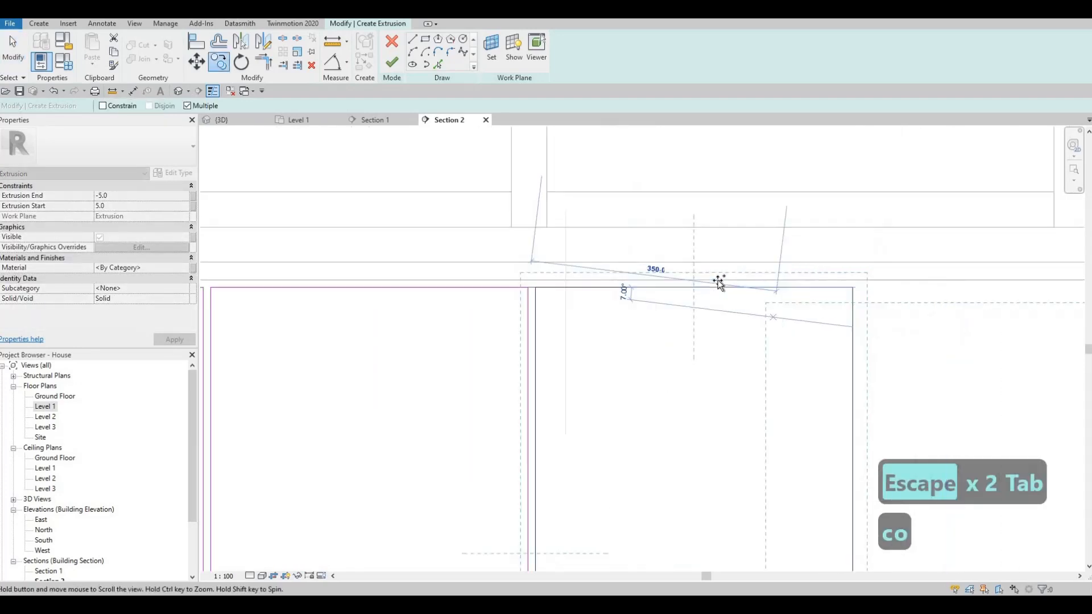
pyautogui.click(716, 278)
pyautogui.scroll(-2, 808, 284)
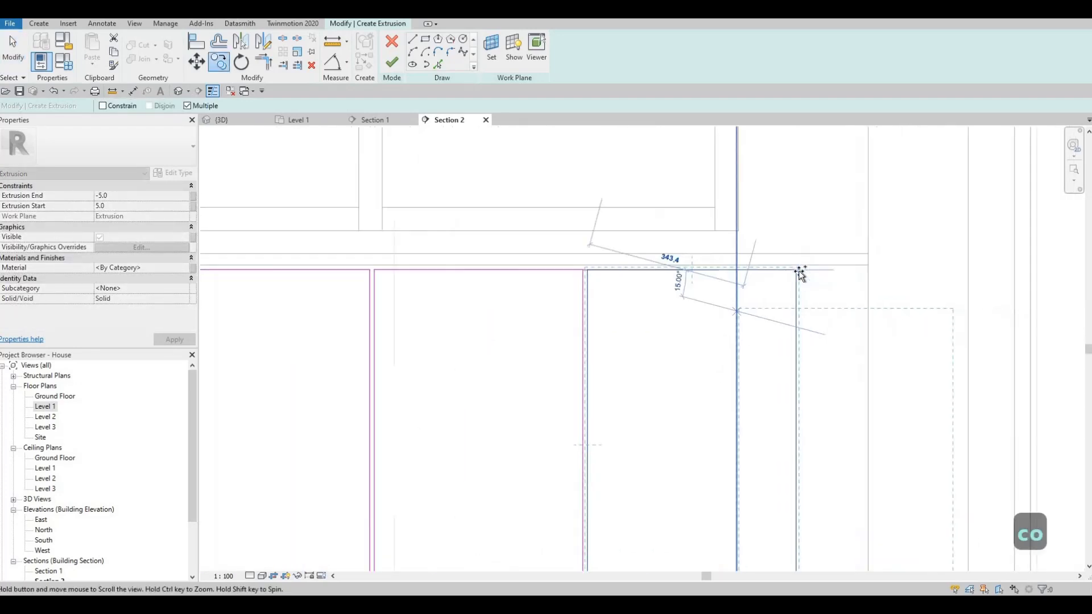
pyautogui.click(747, 296)
pyautogui.press('Escape')
pyautogui.press('Escape')
pyautogui.press('Escape')
pyautogui.scroll(-3, 911, 287)
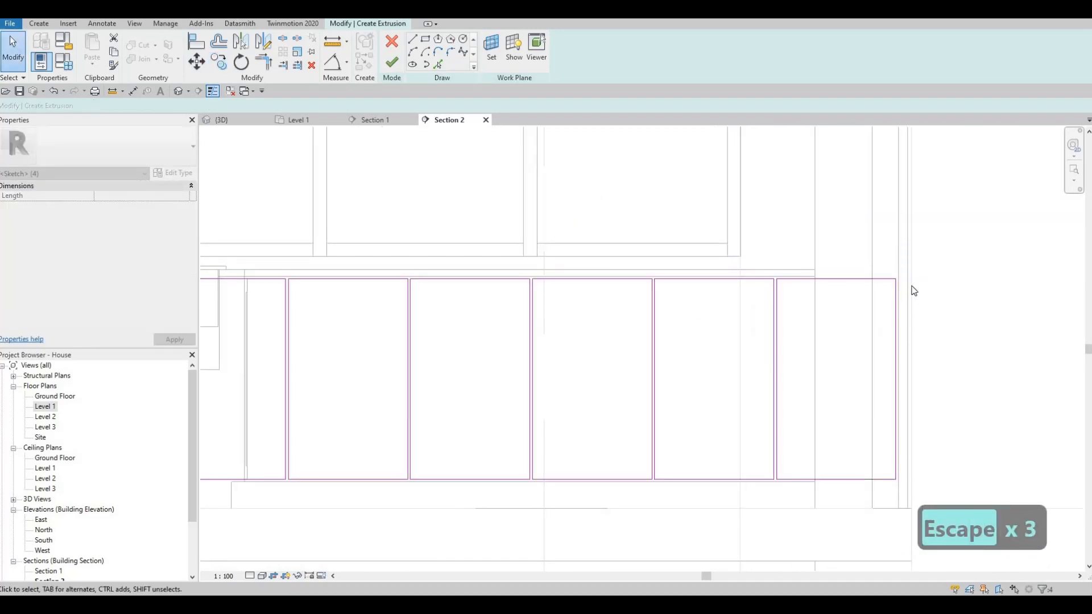
# Shorten the rectangle farthest from the sink by moving its outer edge just inside the end of the cabinet
pyautogui.scroll(2, 914, 288)
pyautogui.scroll(2, 909, 293)
pyautogui.moveTo(906, 289); pyautogui.dragTo(715, 284)
pyautogui.moveTo(641, 310); pyautogui.dragTo(641, 310)
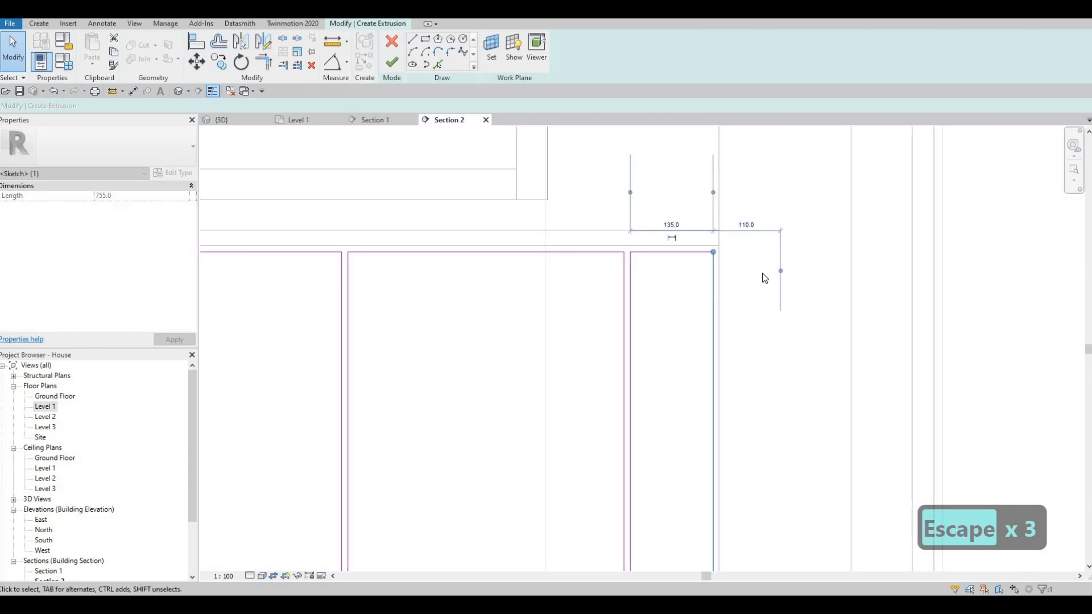
pyautogui.moveTo(723, 268); pyautogui.dragTo(717, 245)
pyautogui.press('Escape')
# Move the outer edge of the rectangle nearest the sink to just inside the cabinet's sink-side end
pyautogui.scroll(-4, 735, 288)
pyautogui.moveTo(746, 333); pyautogui.dragTo(834, 295, button='middle')
pyautogui.scroll(-1, 834, 296)
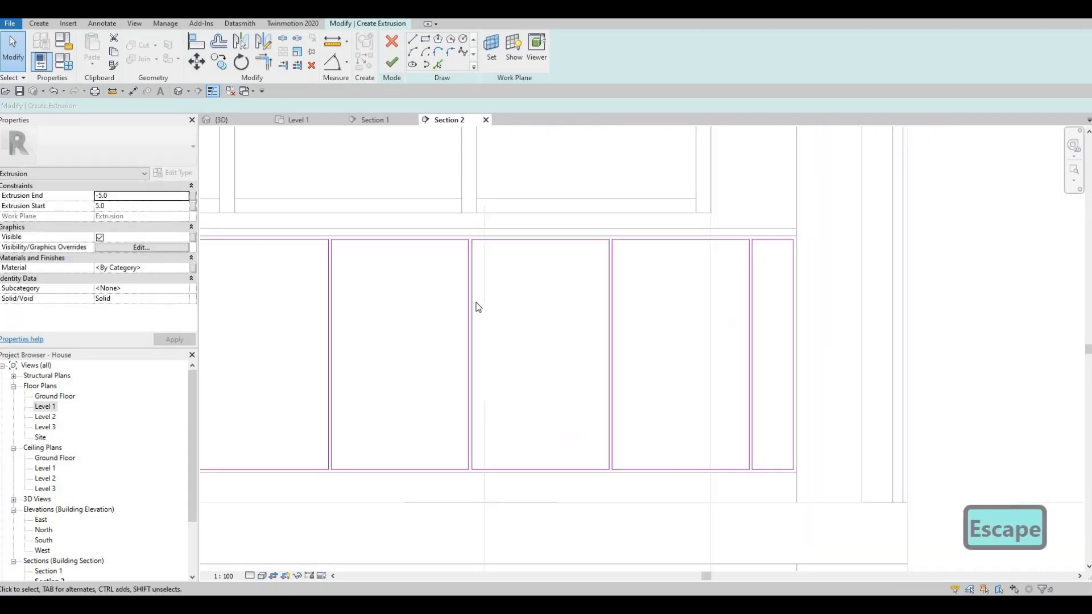
pyautogui.moveTo(477, 307); pyautogui.dragTo(735, 324, button='middle')
pyautogui.scroll(-1, 381, 280)
pyautogui.moveTo(411, 291)
pyautogui.mouseDown(button='middle')
pyautogui.moveTo(492, 274)
pyautogui.moveTo(373, 283)
pyautogui.mouseUp(button='middle')
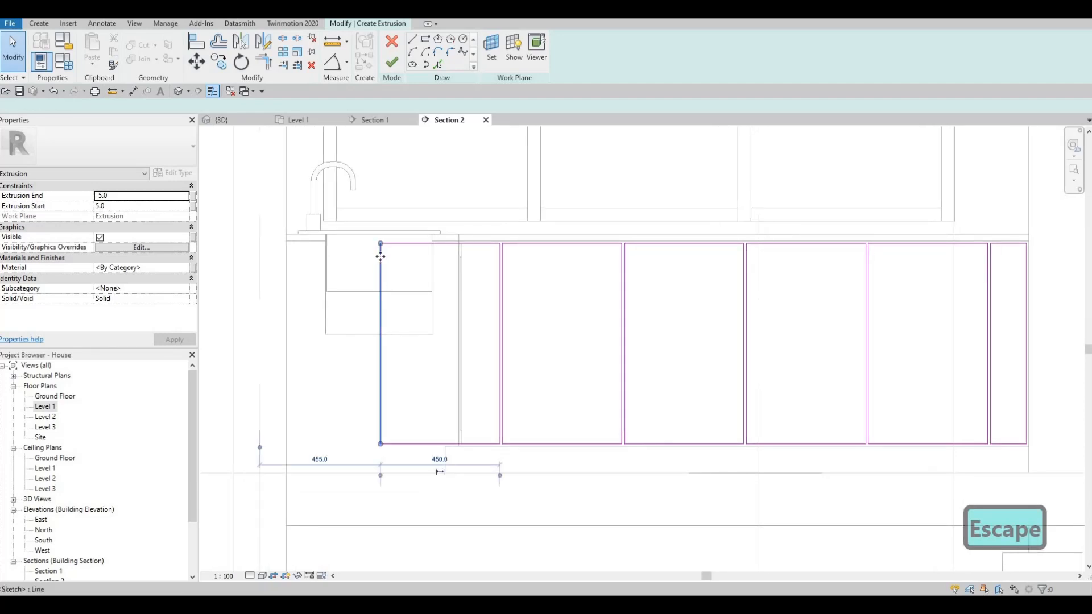
pyautogui.moveTo(477, 267); pyautogui.dragTo(460, 267)
pyautogui.moveTo(459, 219); pyautogui.dragTo(461, 230)
pyautogui.scroll(3, 469, 239)
pyautogui.moveTo(469, 239); pyautogui.dragTo(482, 261, button='middle')
pyautogui.scroll(2, 471, 335)
pyautogui.moveTo(470, 336); pyautogui.dragTo(490, 271, button='middle')
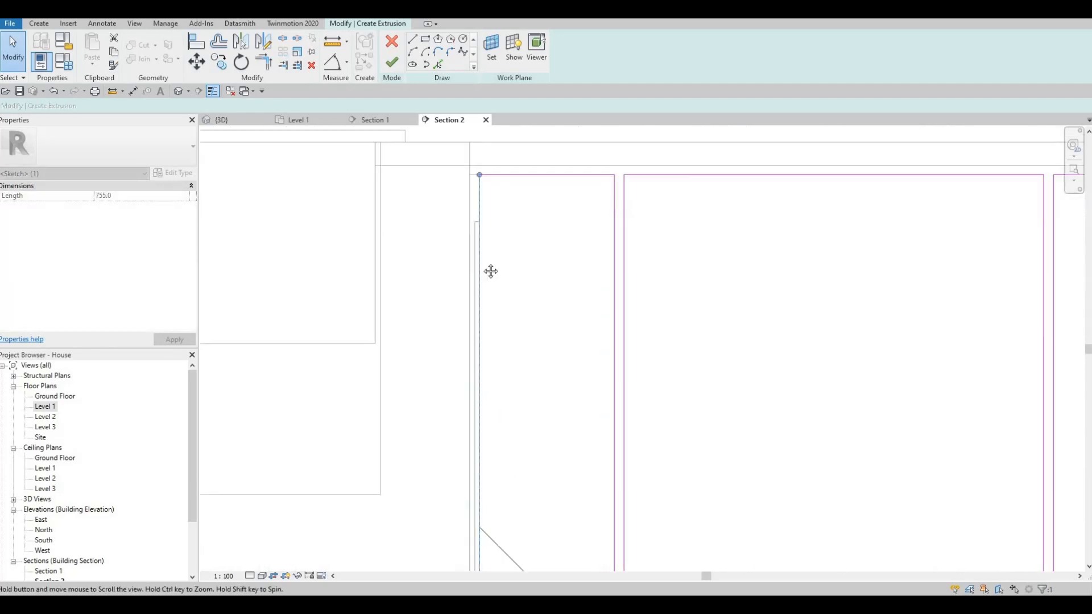
# Check the lower corner of the shortened sink-side rectangle and the full row of front outlines
pyautogui.scroll(-4, 487, 270)
pyautogui.moveTo(496, 461)
pyautogui.mouseDown(button='middle')
pyautogui.moveTo(487, 395)
pyautogui.moveTo(524, 376)
pyautogui.mouseUp(button='middle')
pyautogui.scroll(4, 524, 375)
pyautogui.press('Escape')
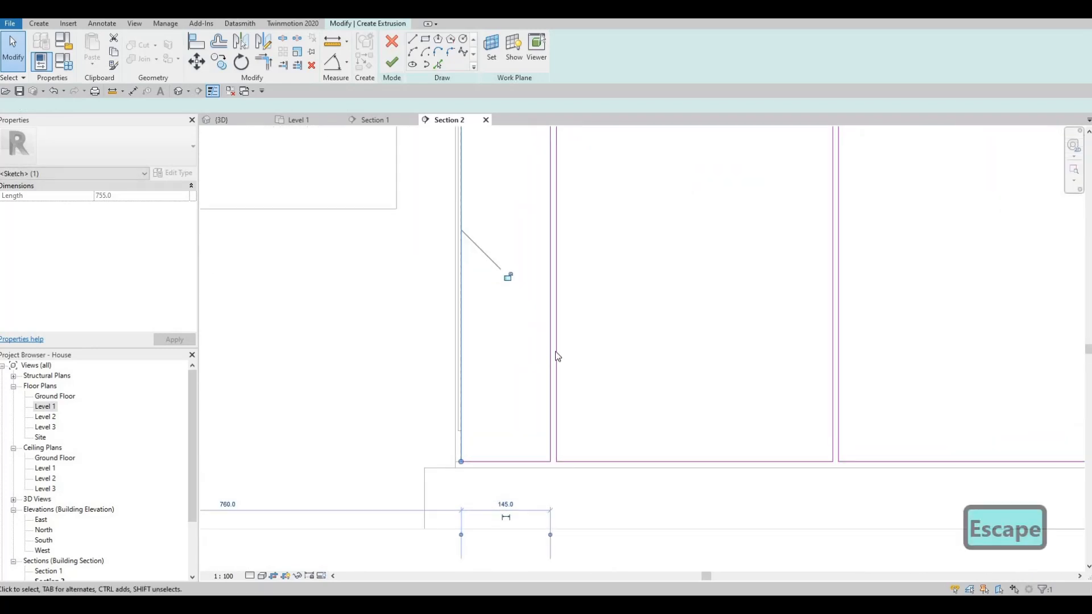
pyautogui.scroll(-3, 671, 334)
pyautogui.moveTo(671, 335); pyautogui.dragTo(573, 381, button='middle')
pyautogui.press('Escape')
pyautogui.scroll(-3, 574, 377)
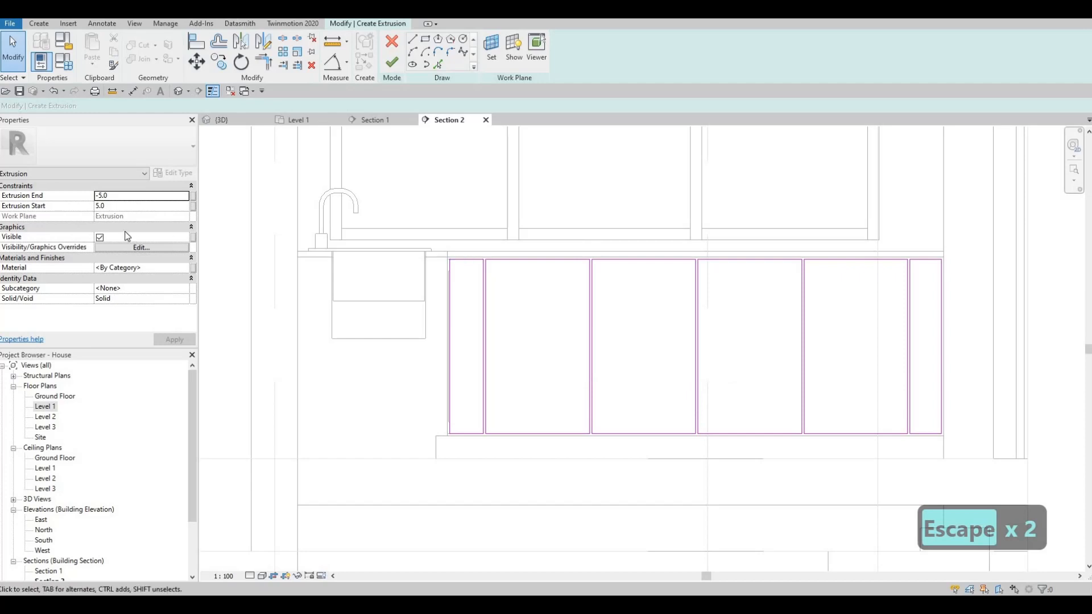
# Set the extrusion end to 10, the start to 0 and the material to Glulam 36c, and finish the fronts' extrusion
pyautogui.click(124, 196)
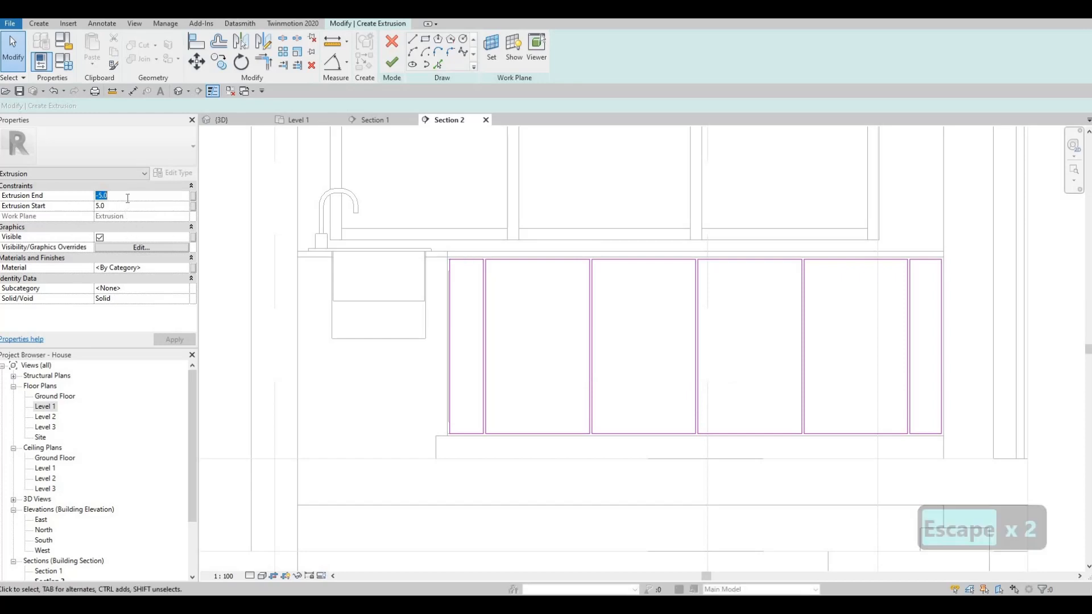
pyautogui.write('10.')
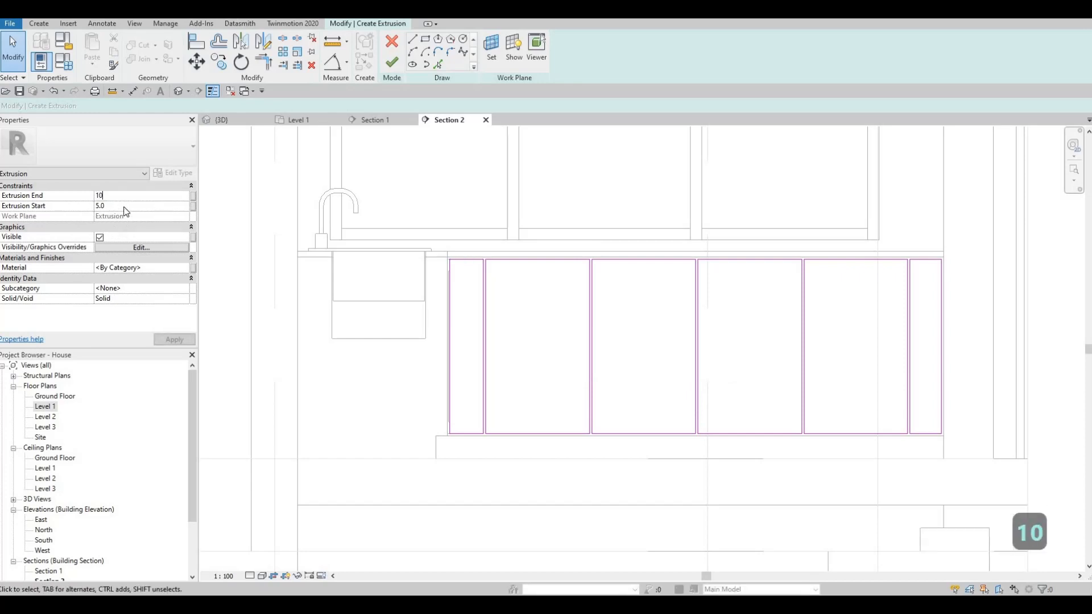
pyautogui.write('0')
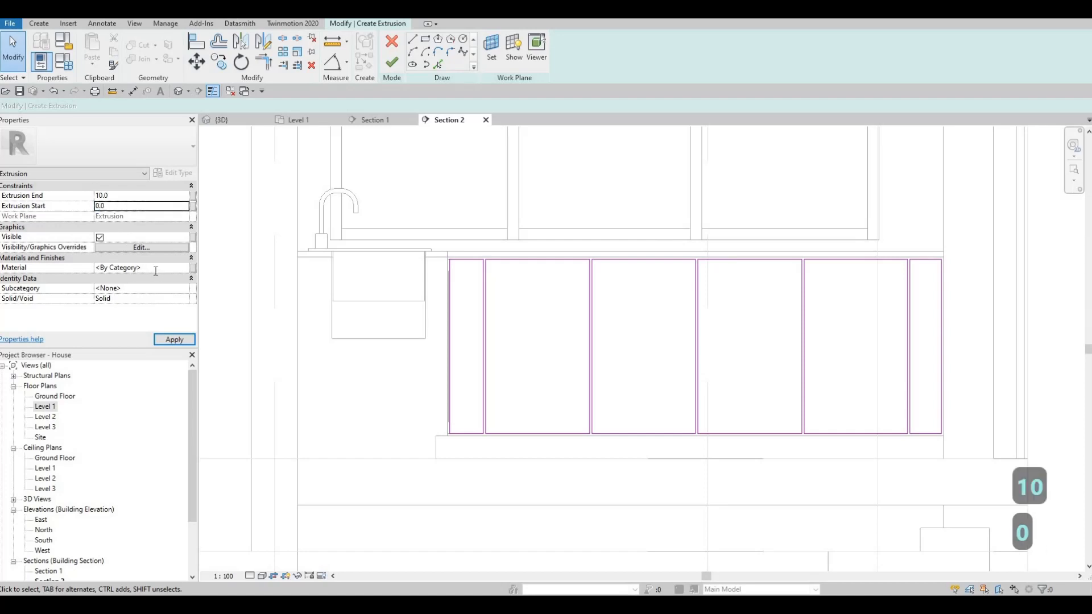
pyautogui.write('Glulam 36c')
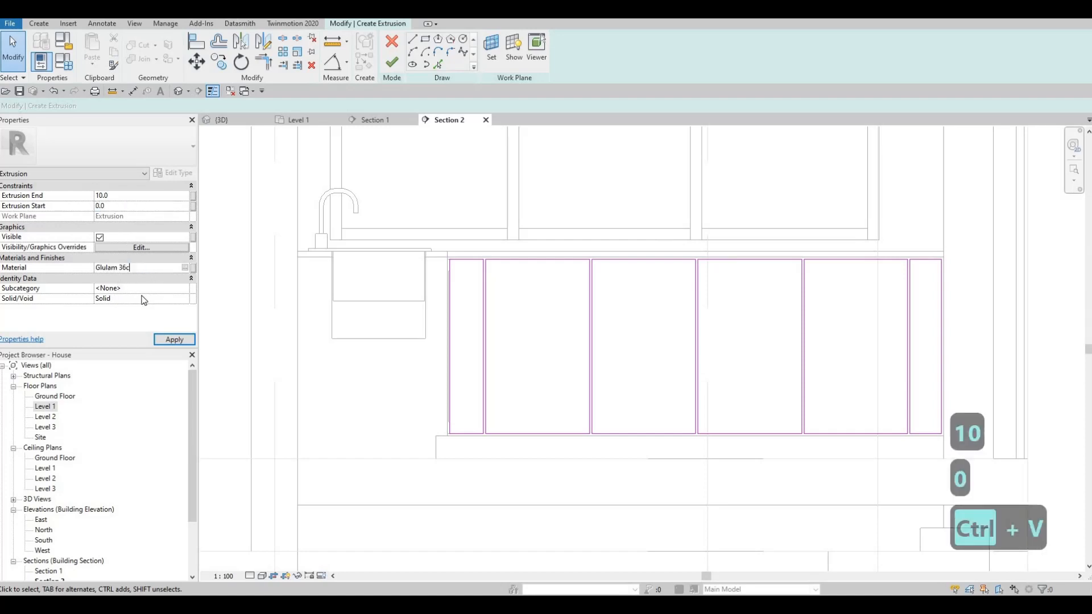
pyautogui.click(187, 342)
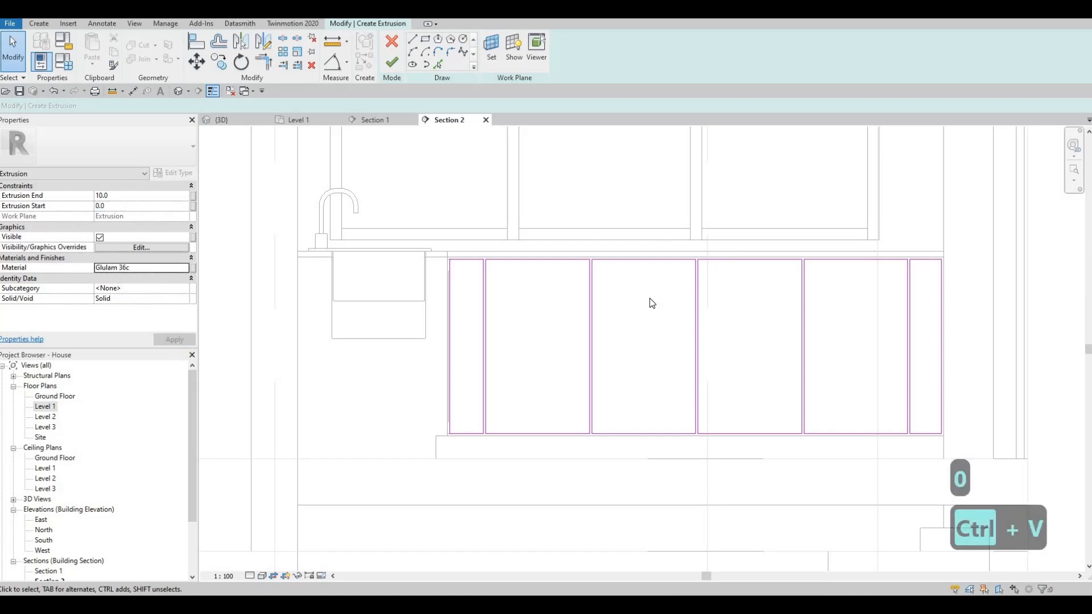
pyautogui.moveTo(531, 186); pyautogui.dragTo(500, 173, button='middle')
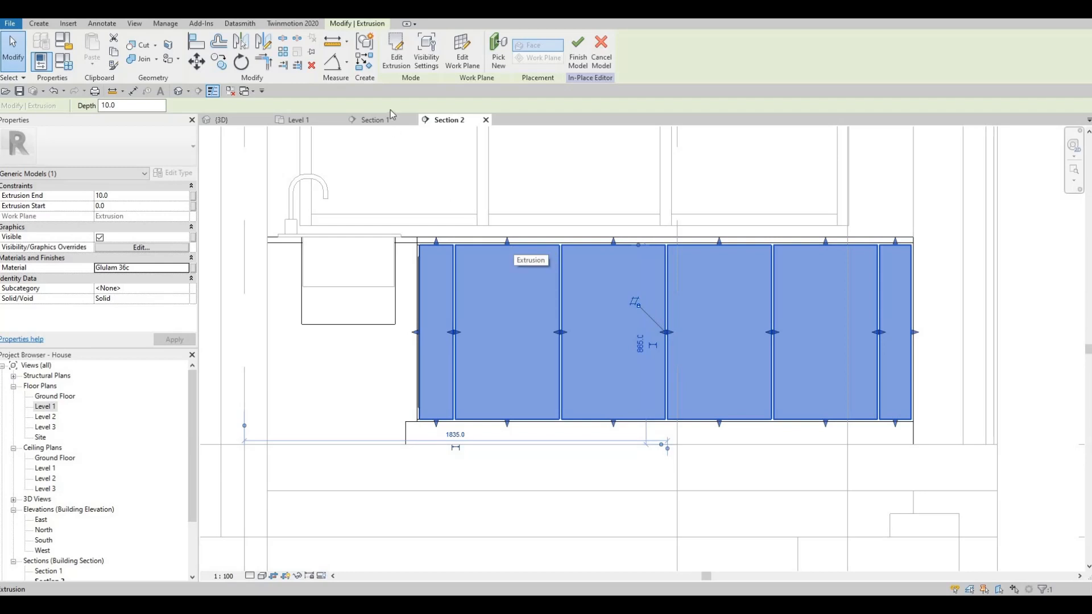
# Reopen the fronts' extrusion sketch and draw a horizontal line across the wide front nearest the sink, slightly above mid-height
pyautogui.click(401, 67)
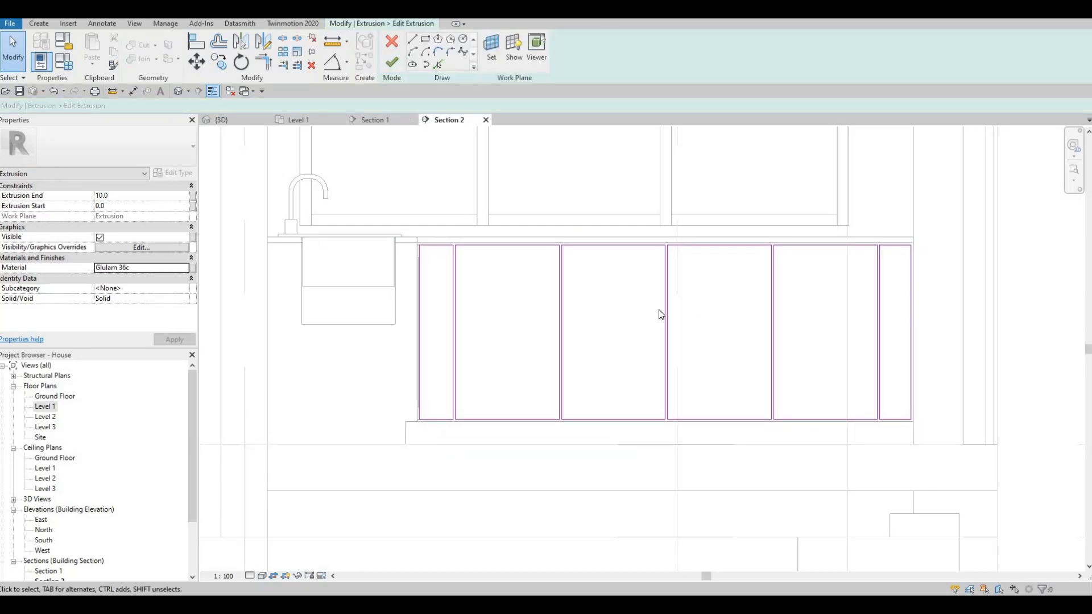
pyautogui.click(425, 39)
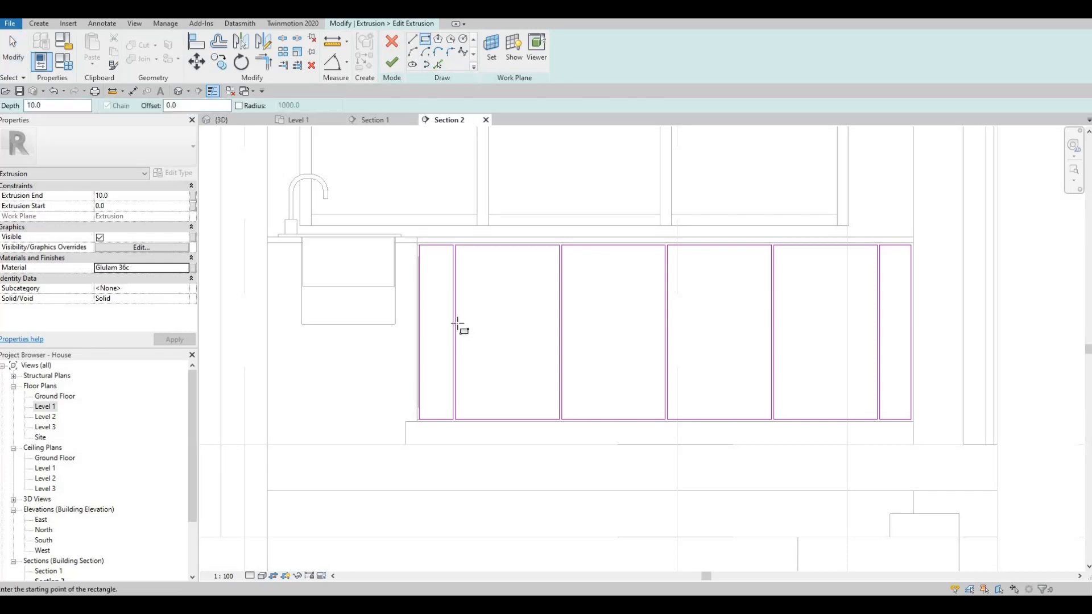
pyautogui.press('Escape')
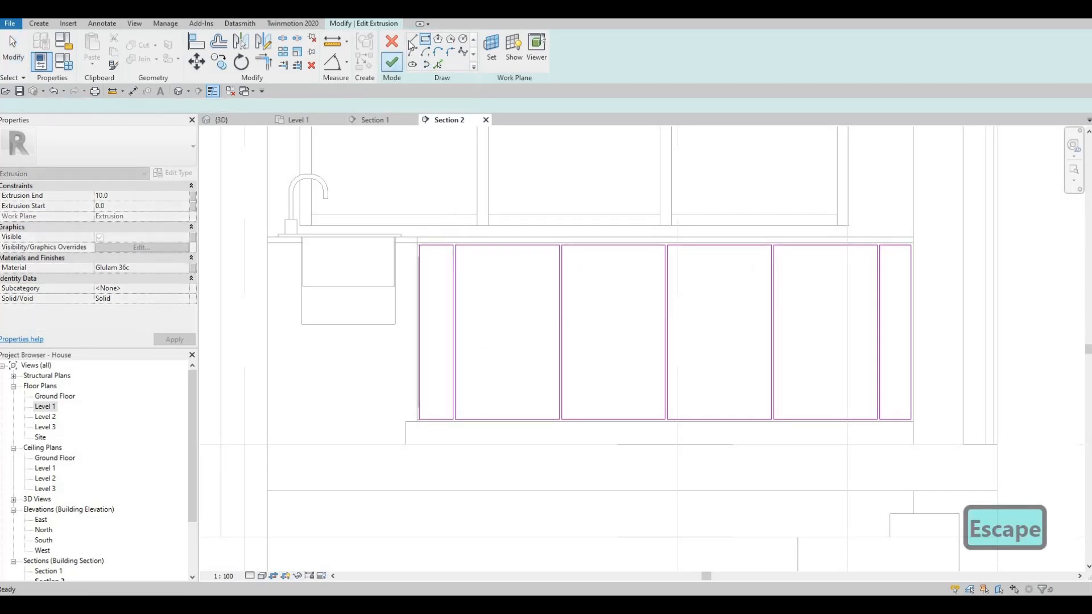
pyautogui.click(456, 323)
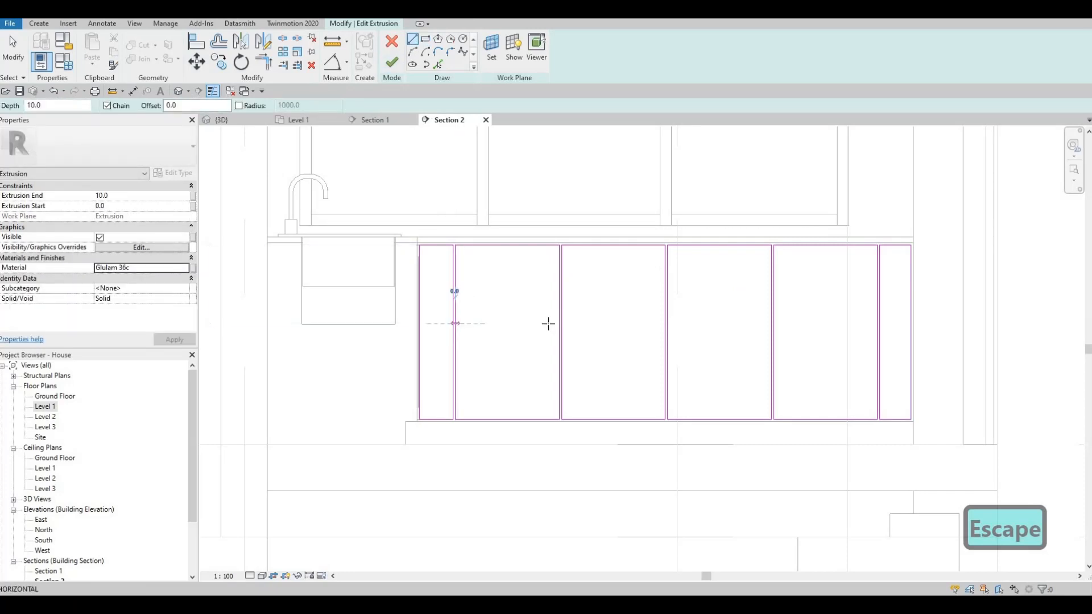
pyautogui.click(559, 323)
pyautogui.press('Escape')
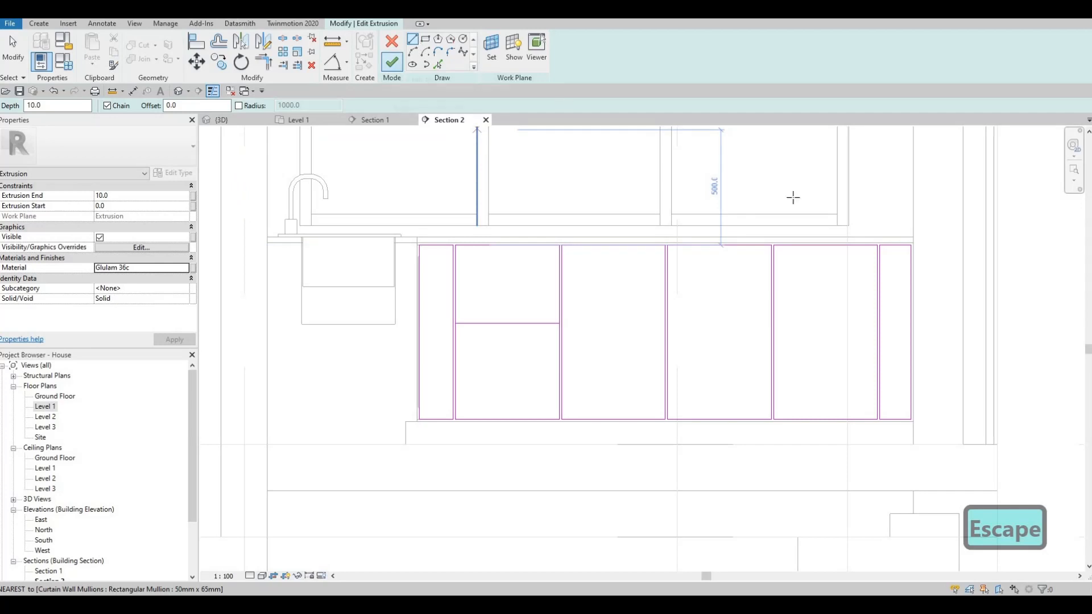
# Draw two horizontal lines across the wide front farthest from the sink, dividing it into two drawers above a taller front
pyautogui.click(773, 286)
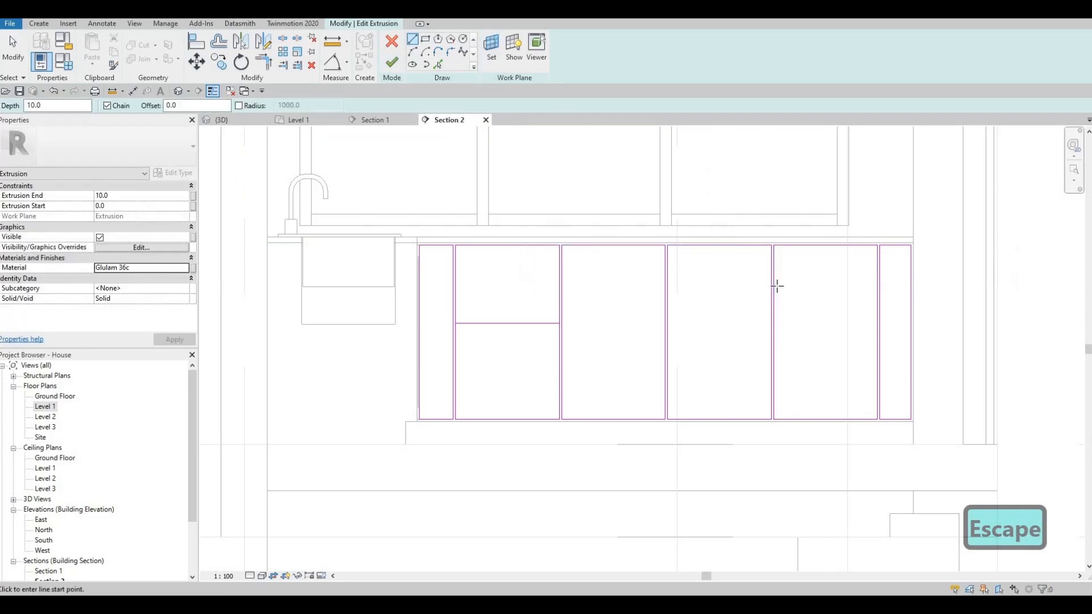
pyautogui.click(877, 286)
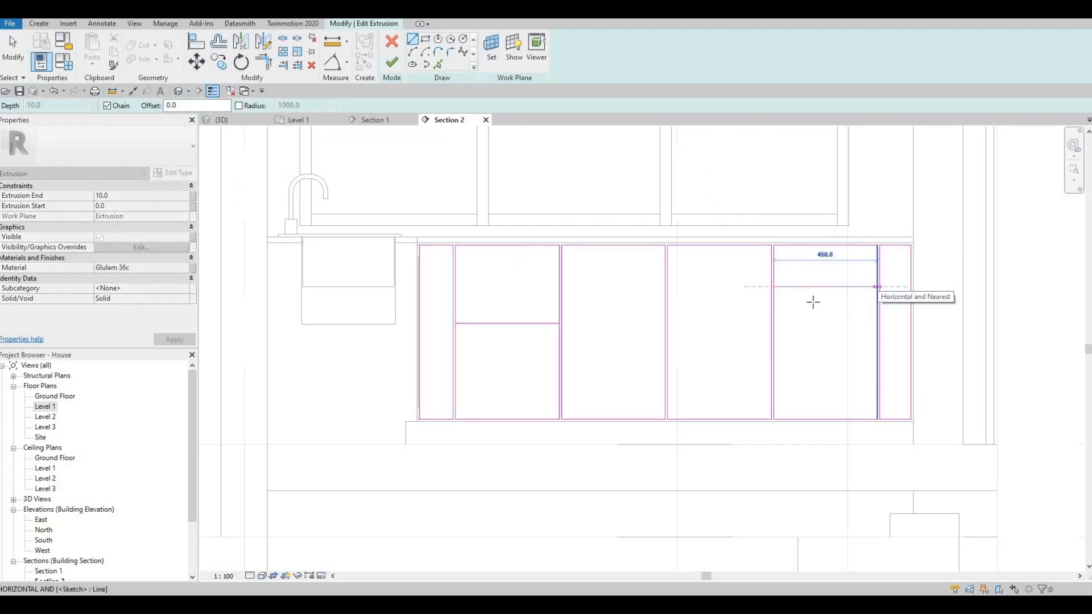
pyautogui.press('Escape')
pyautogui.click(877, 332)
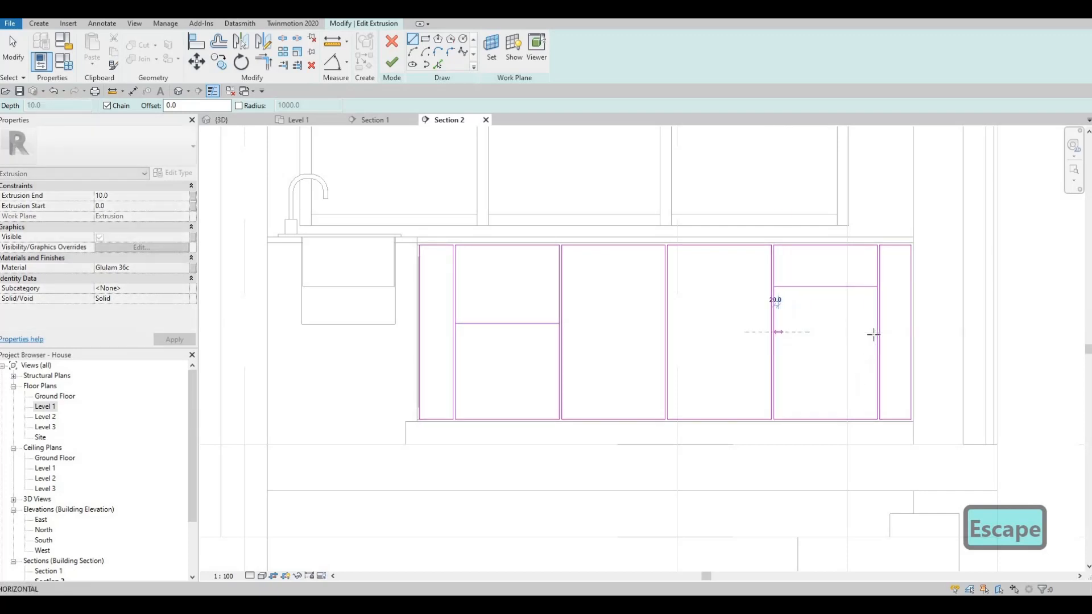
pyautogui.click(774, 331)
pyautogui.press('Escape')
pyautogui.press('Escape')
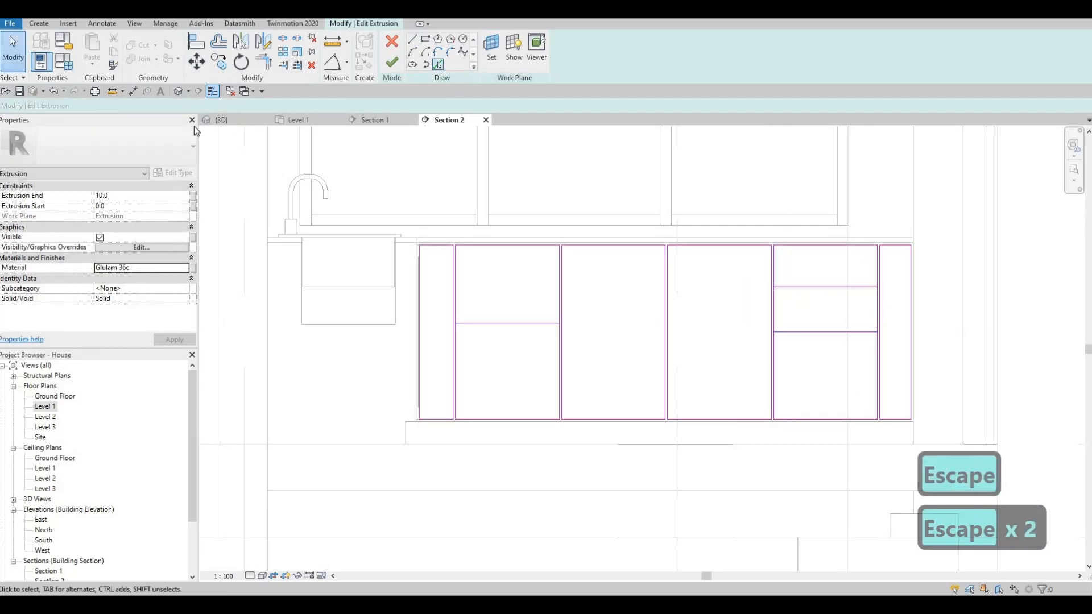
# Add a parallel line offset 10 below each of the three dividing lines using Pick Lines
pyautogui.click(438, 64)
pyautogui.moveTo(149, 106); pyautogui.dragTo(90, 121)
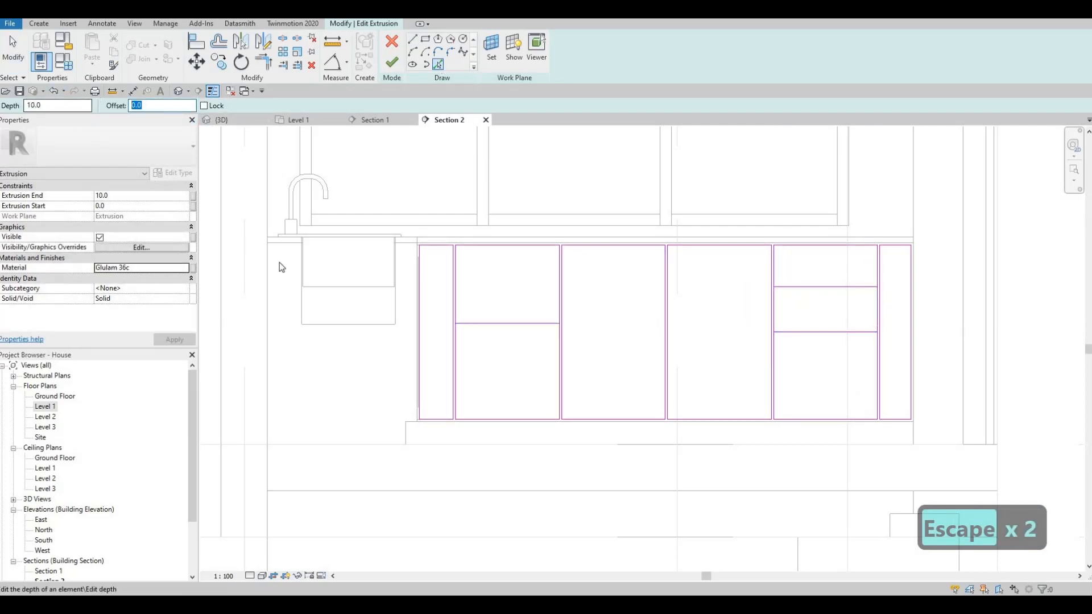
pyautogui.write('10')
pyautogui.click(516, 327)
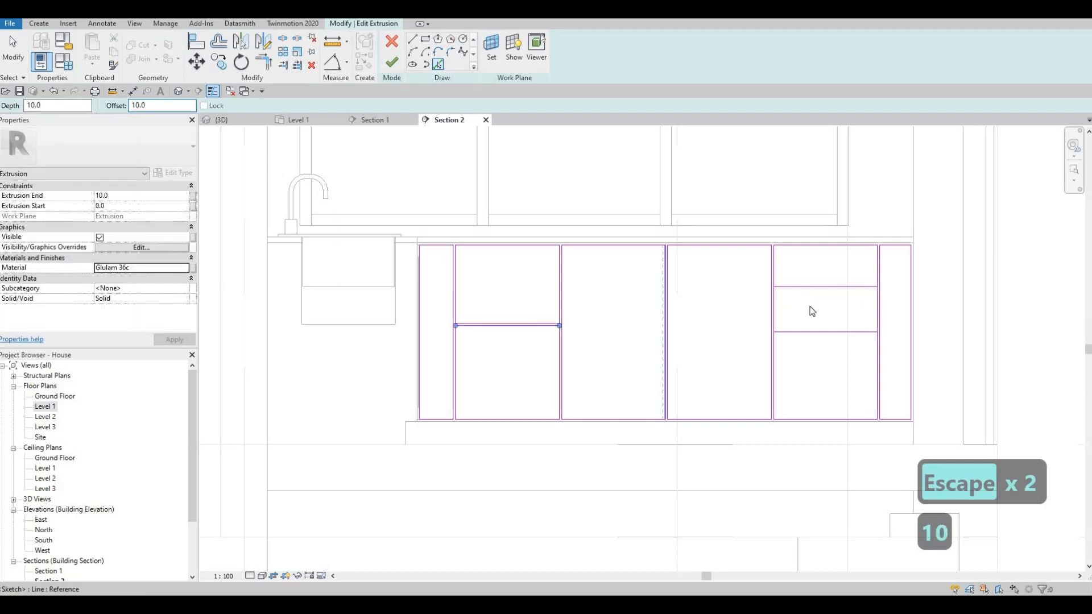
pyautogui.click(793, 344)
pyautogui.press('Escape')
pyautogui.press('Escape')
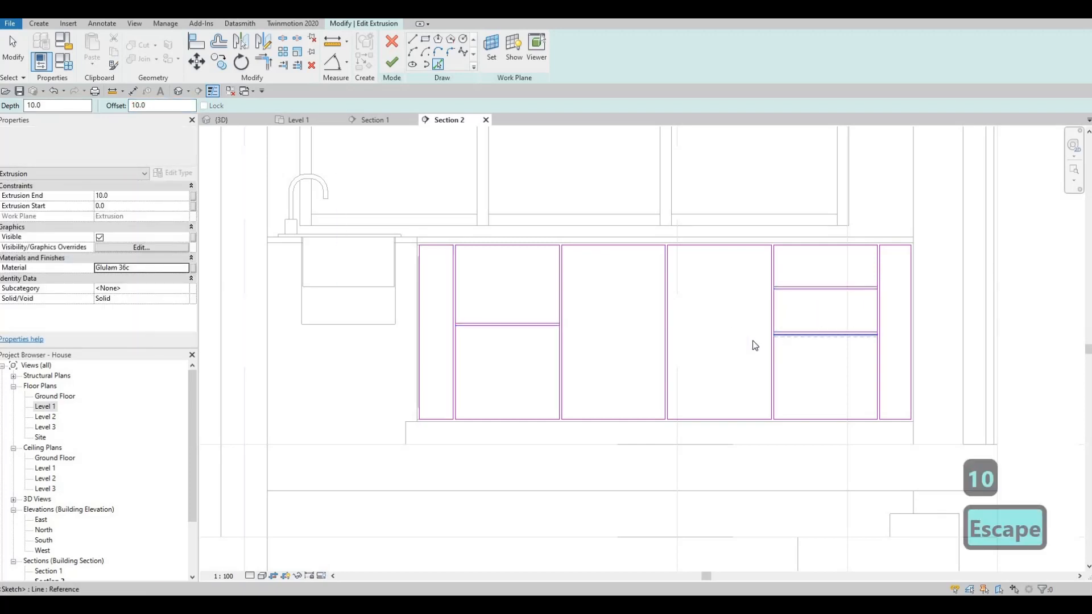
# Split the vertical sides of both divided fronts where the dividing lines meet them
pyautogui.press('s')
pyautogui.press('l')
pyautogui.scroll(5, 617, 318)
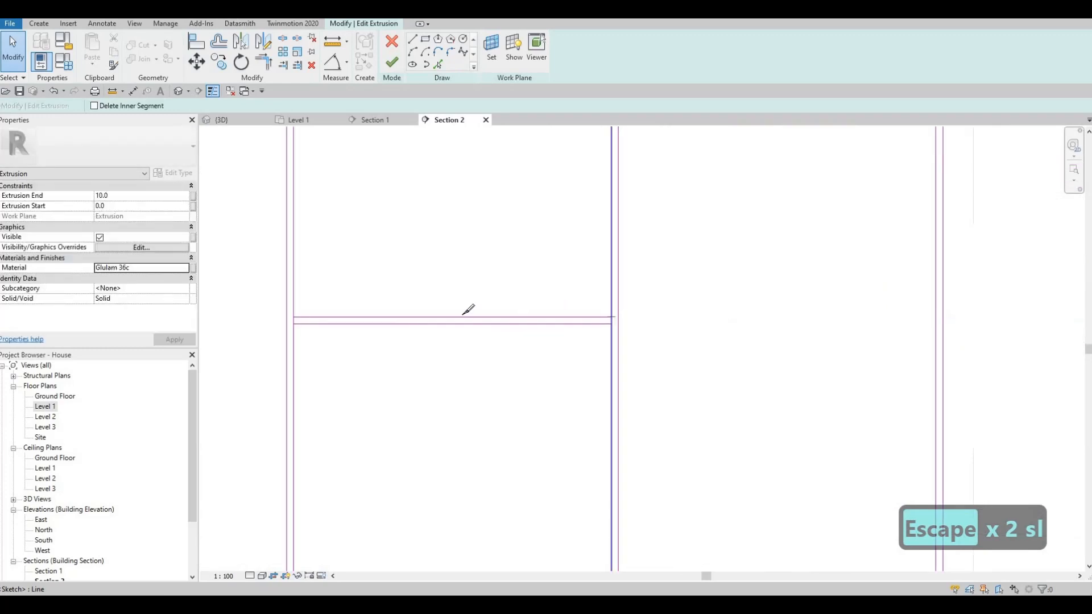
pyautogui.click(294, 316)
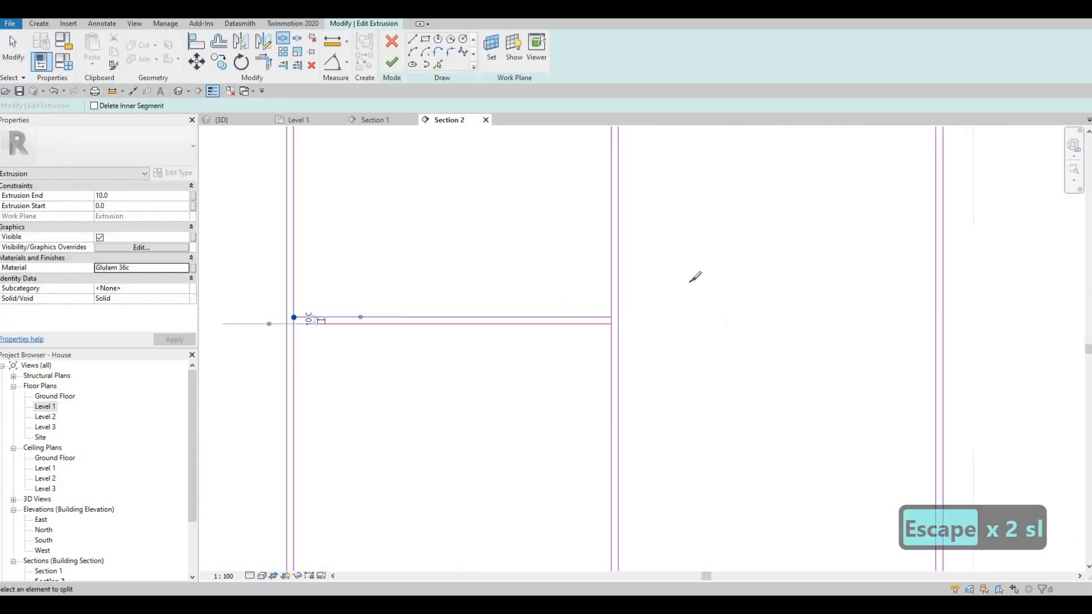
pyautogui.scroll(-3, 313, 281)
pyautogui.moveTo(790, 238); pyautogui.dragTo(629, 248, button='middle')
pyautogui.scroll(2, 630, 246)
pyautogui.click(630, 249)
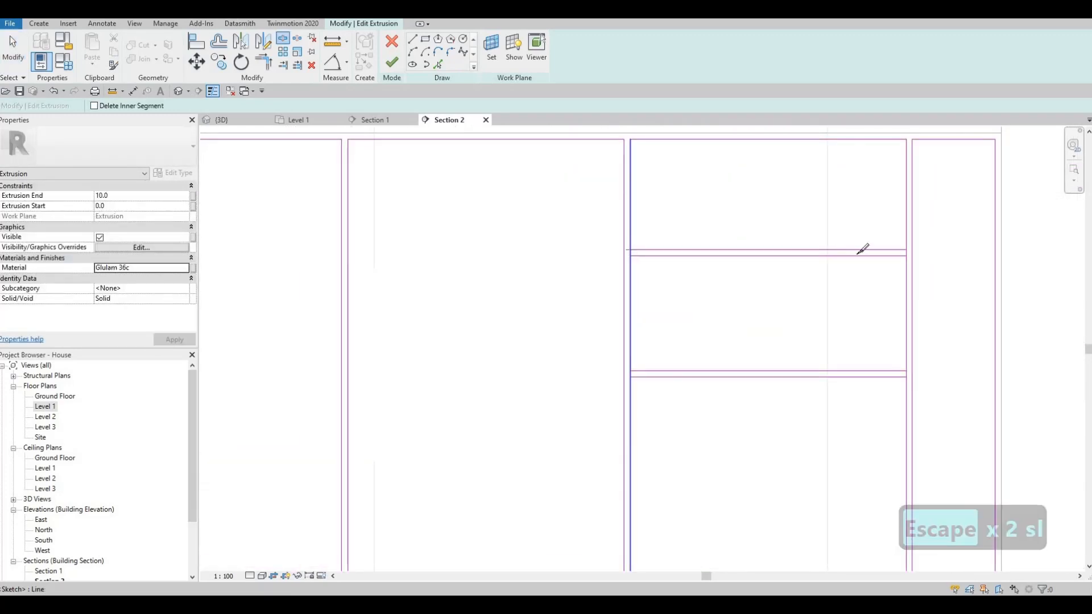
pyautogui.click(907, 249)
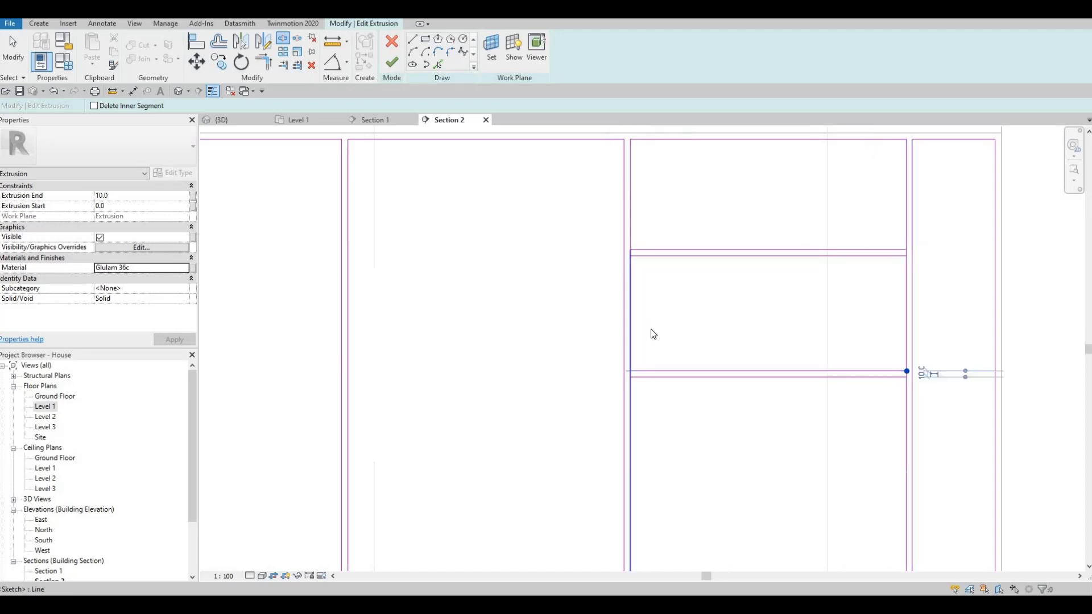
pyautogui.press('Escape')
pyautogui.press('Escape')
pyautogui.press('Escape')
# Trim the sides to the dividing lines so each drawer and lower front is a separate closed rectangle, and finish the extrusion edit
pyautogui.press('t')
pyautogui.press('r')
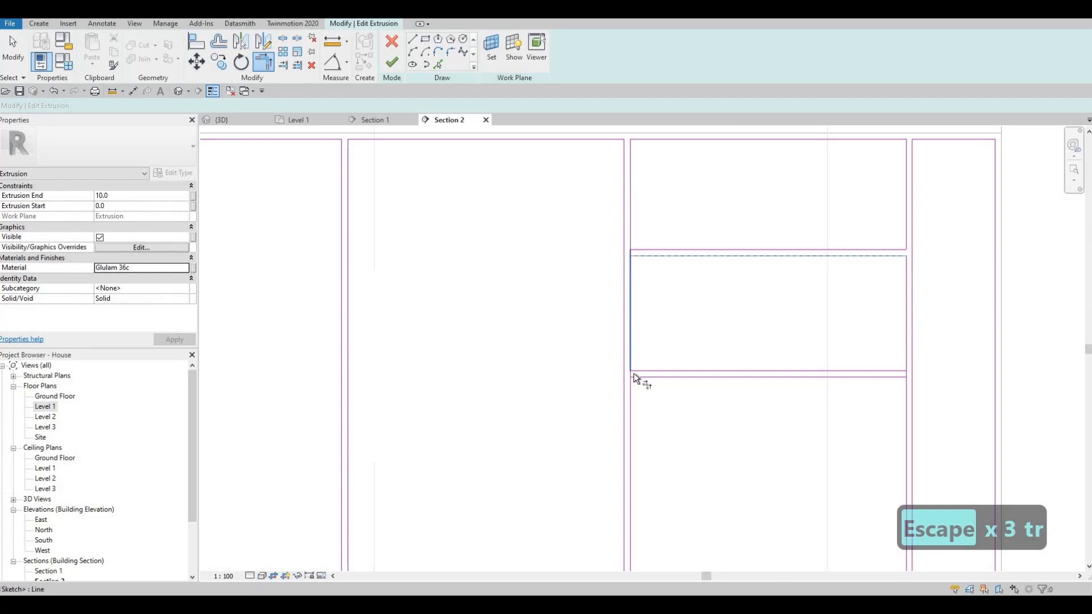
pyautogui.click(901, 390)
pyautogui.click(833, 368)
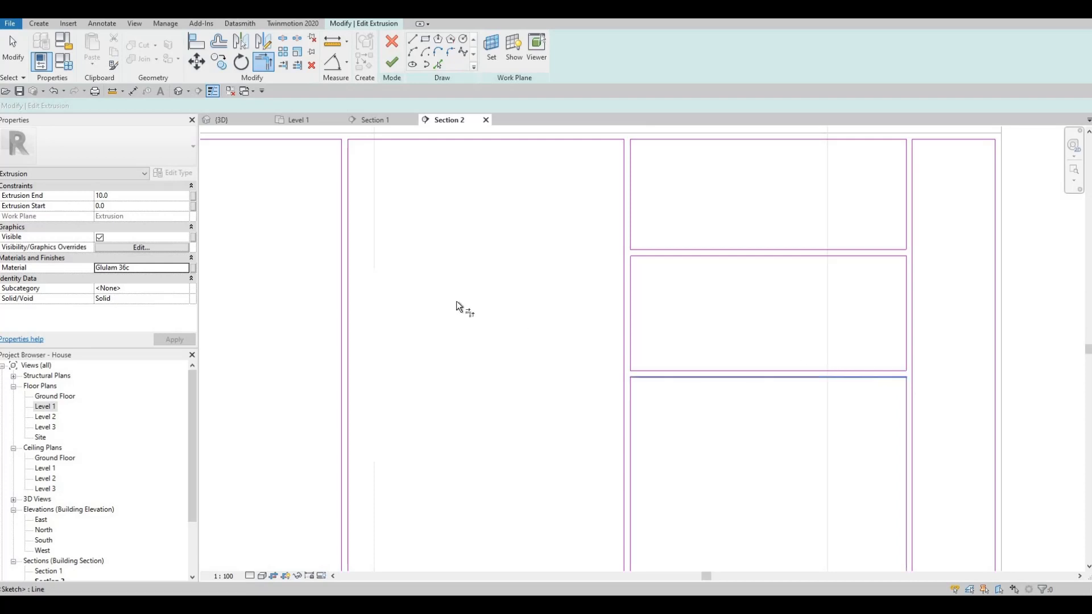
pyautogui.scroll(-5, 582, 338)
pyautogui.scroll(6, 626, 327)
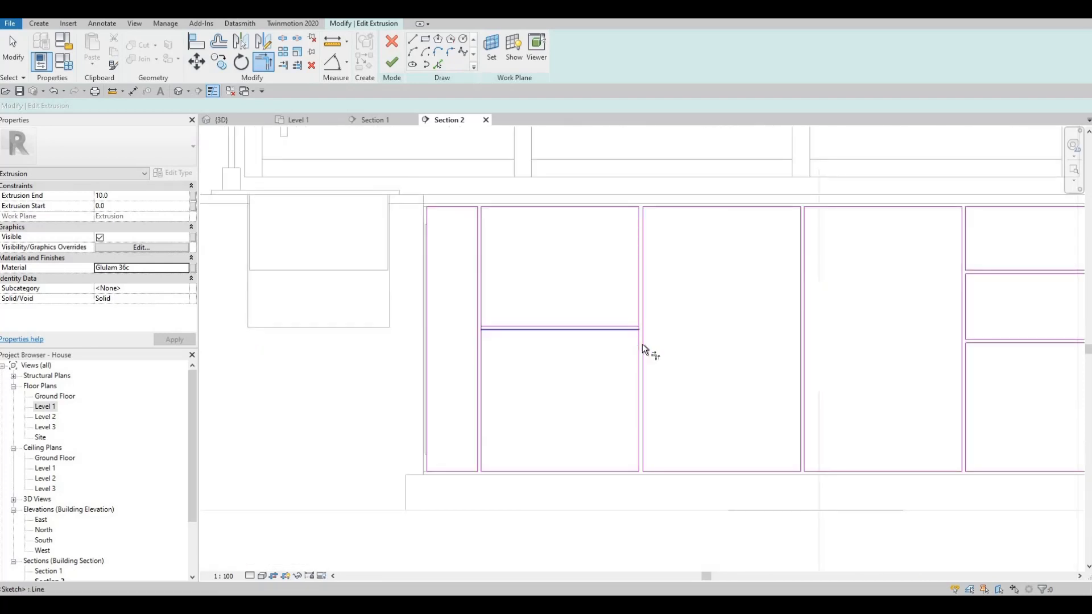
pyautogui.click(641, 345)
pyautogui.click(486, 340)
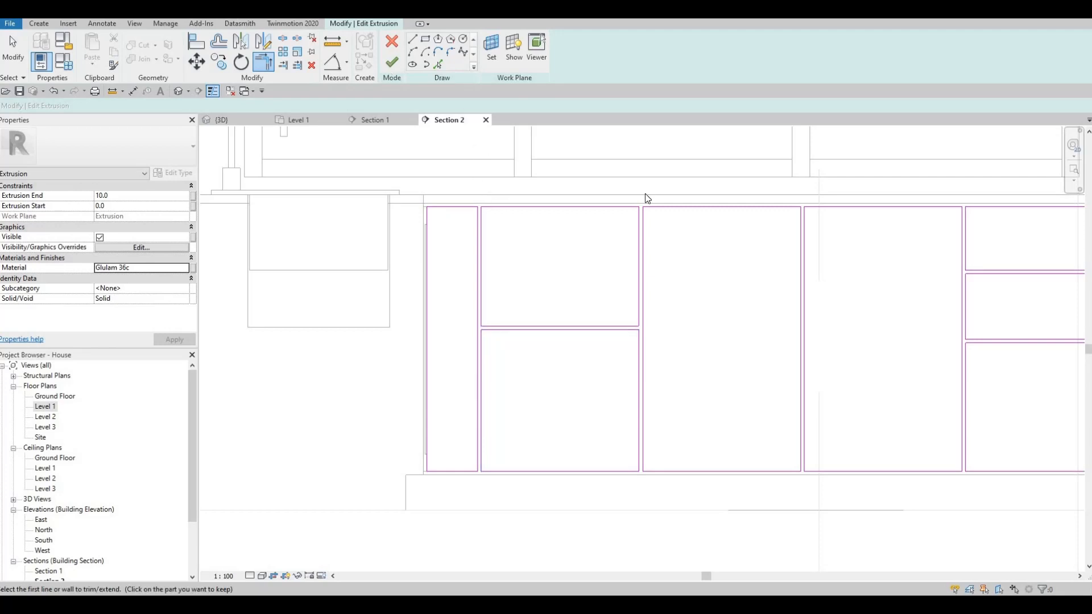
pyautogui.click(391, 62)
pyautogui.scroll(-3, 677, 214)
pyautogui.moveTo(677, 214); pyautogui.dragTo(614, 208, button='middle')
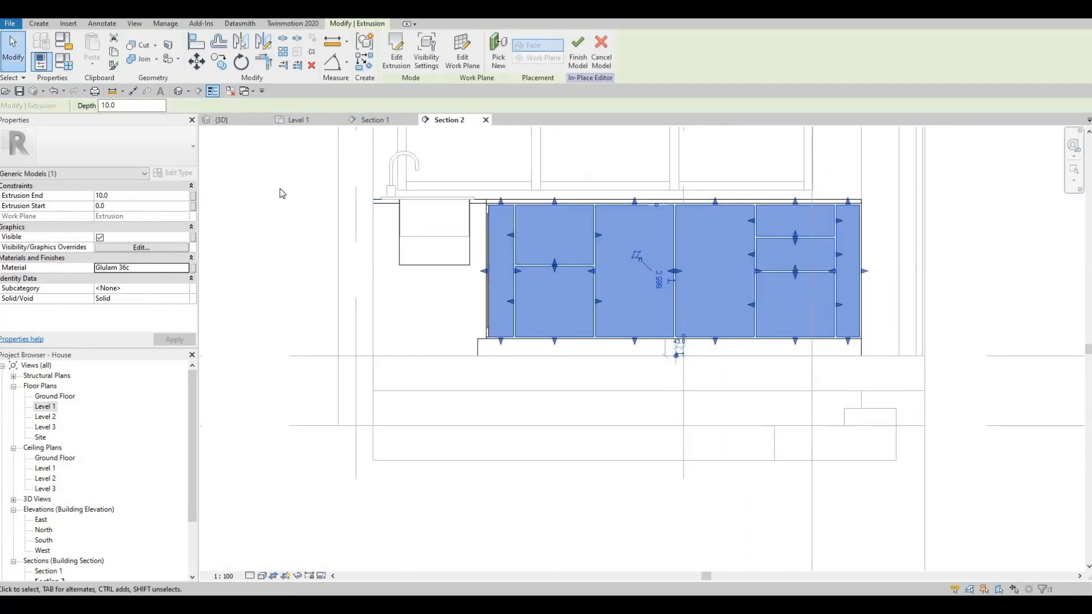
# Start a void extrusion for the front insets with Extrusion End -5 and Extrusion Start 5
pyautogui.click(40, 24)
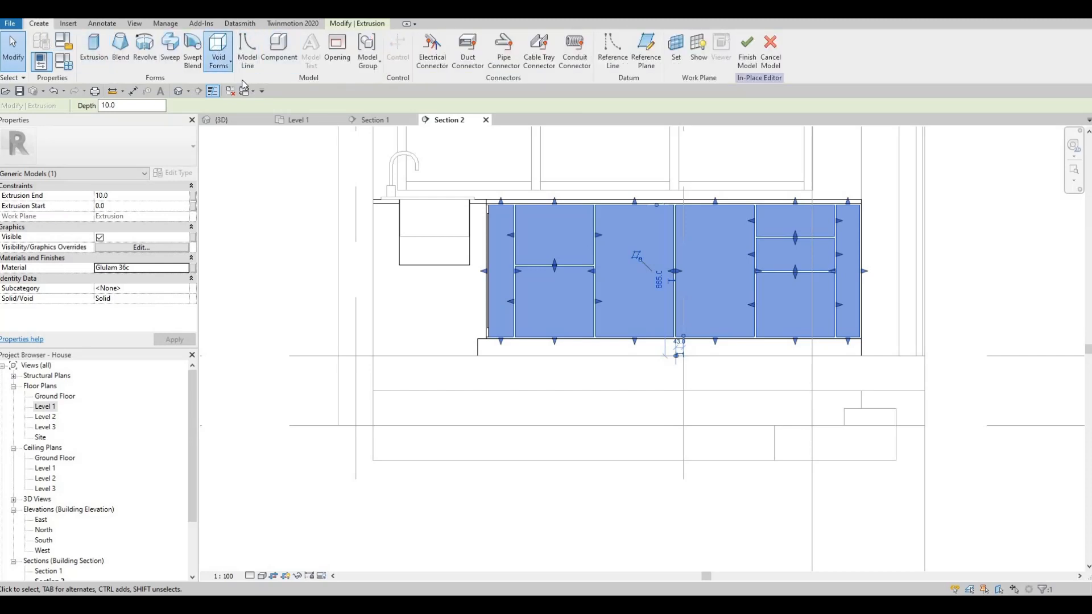
pyautogui.click(218, 57)
pyautogui.click(256, 88)
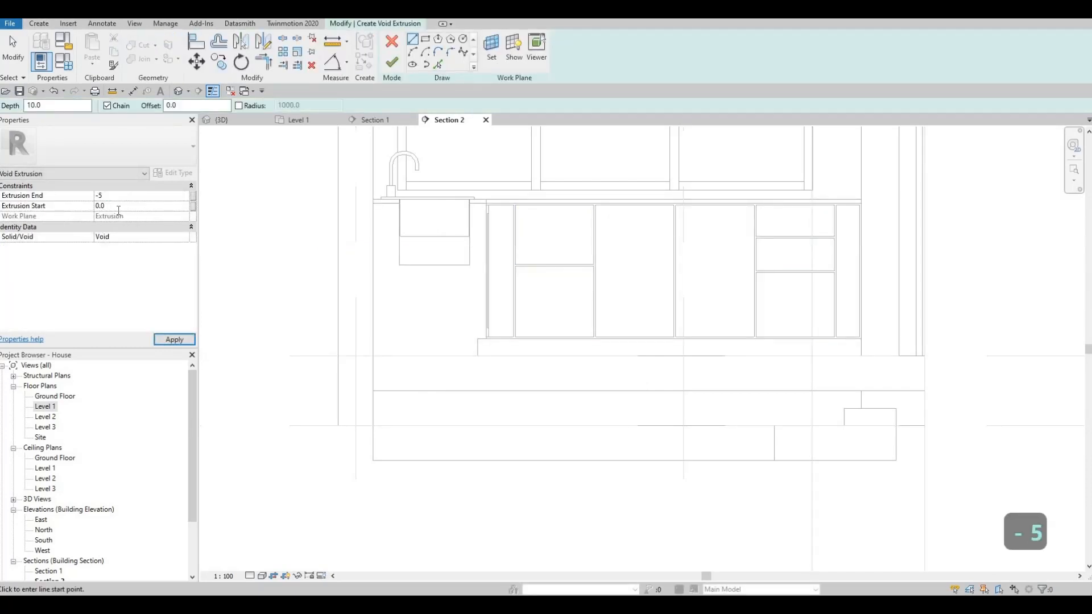
pyautogui.write('5')
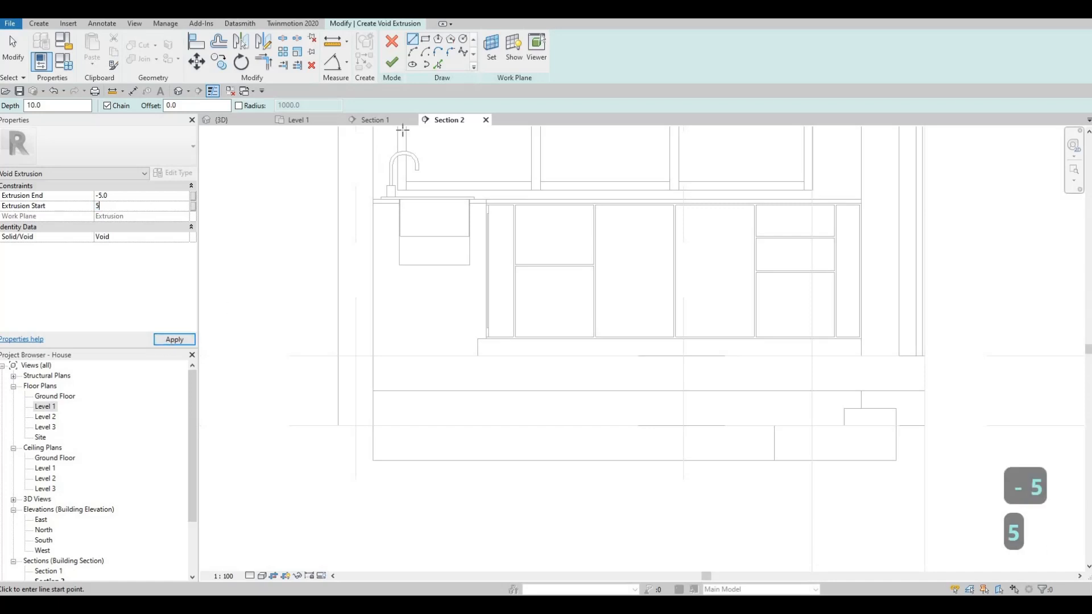
# Sketch a rectangle with an offset of 50 inside the outline of the narrow front nearest the sink
pyautogui.click(425, 41)
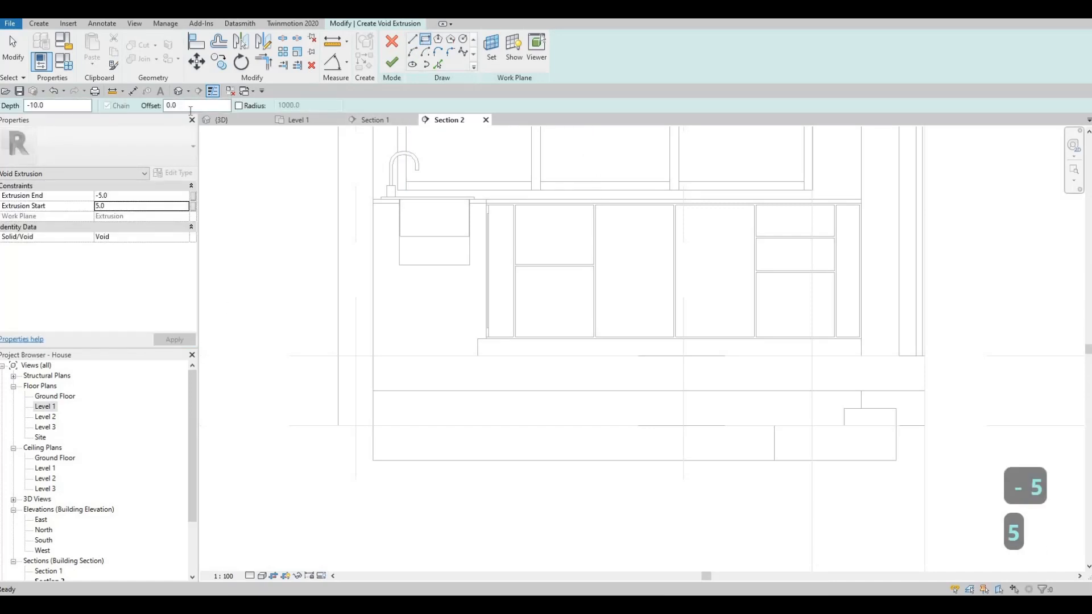
pyautogui.moveTo(194, 106); pyautogui.dragTo(69, 99)
pyautogui.write('5')
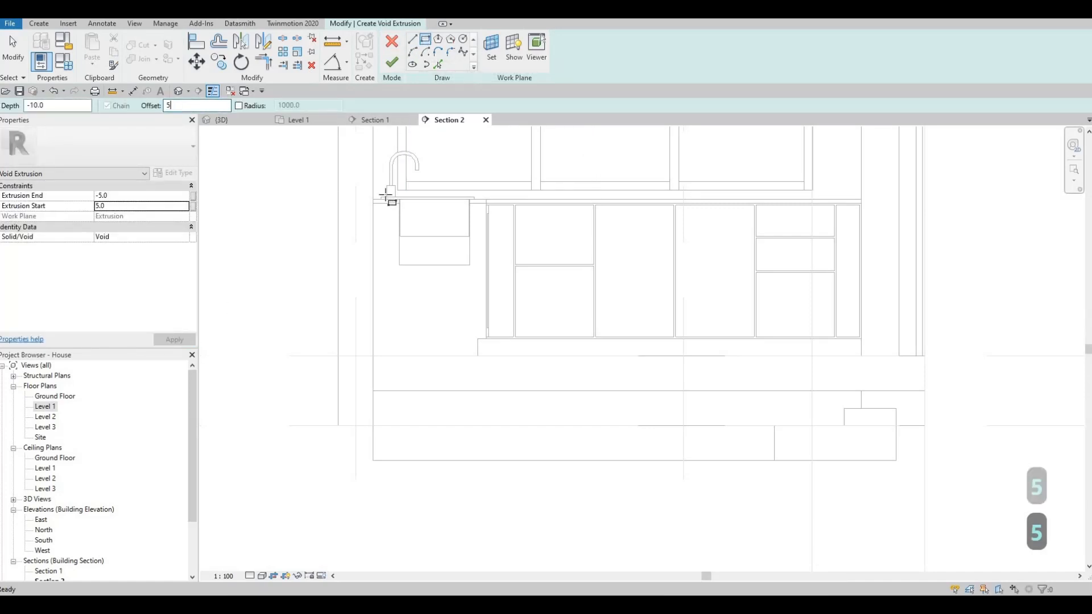
pyautogui.write('0')
pyautogui.scroll(5, 516, 211)
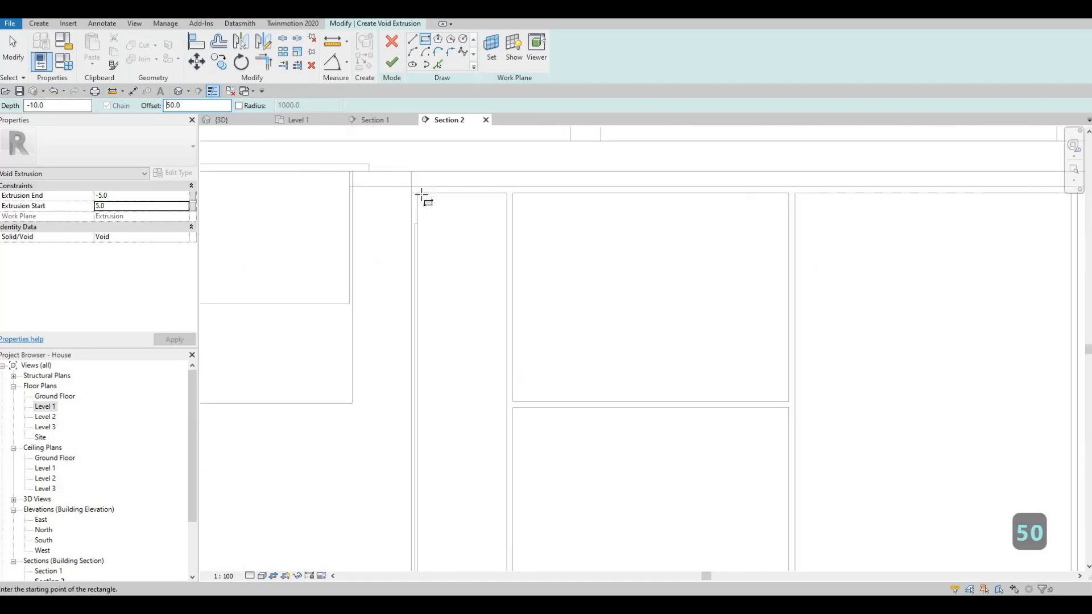
pyautogui.click(417, 193)
pyautogui.scroll(-2, 463, 277)
pyautogui.press('space')
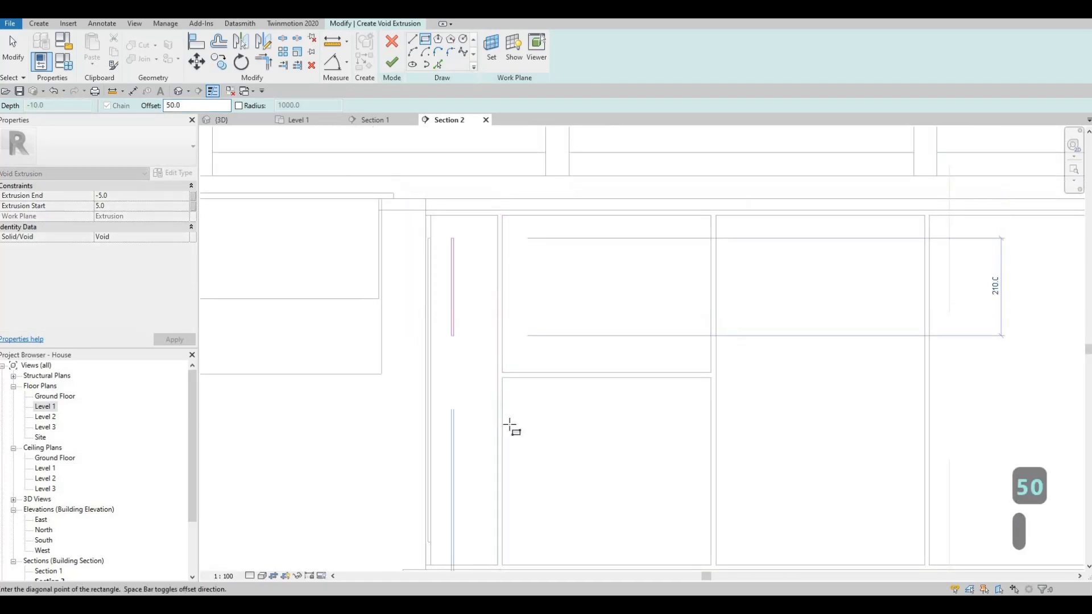
pyautogui.moveTo(509, 426); pyautogui.dragTo(525, 308, button='middle')
pyautogui.click(515, 450)
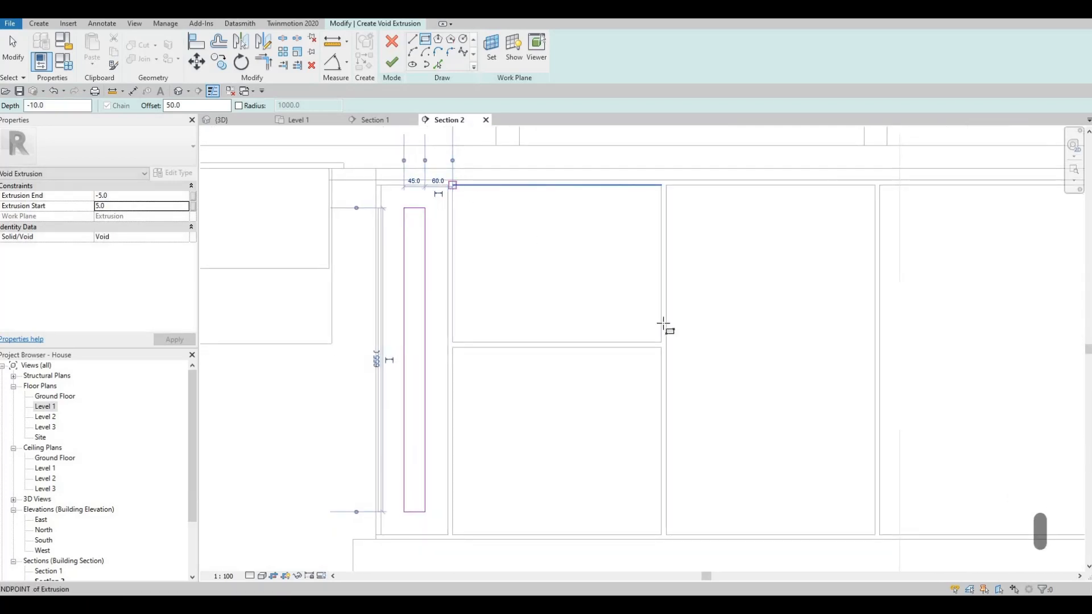
# Sketch rectangles inset 50 inside the upper and lower fronts of the two-part unit beside the narrow front
pyautogui.click(663, 343)
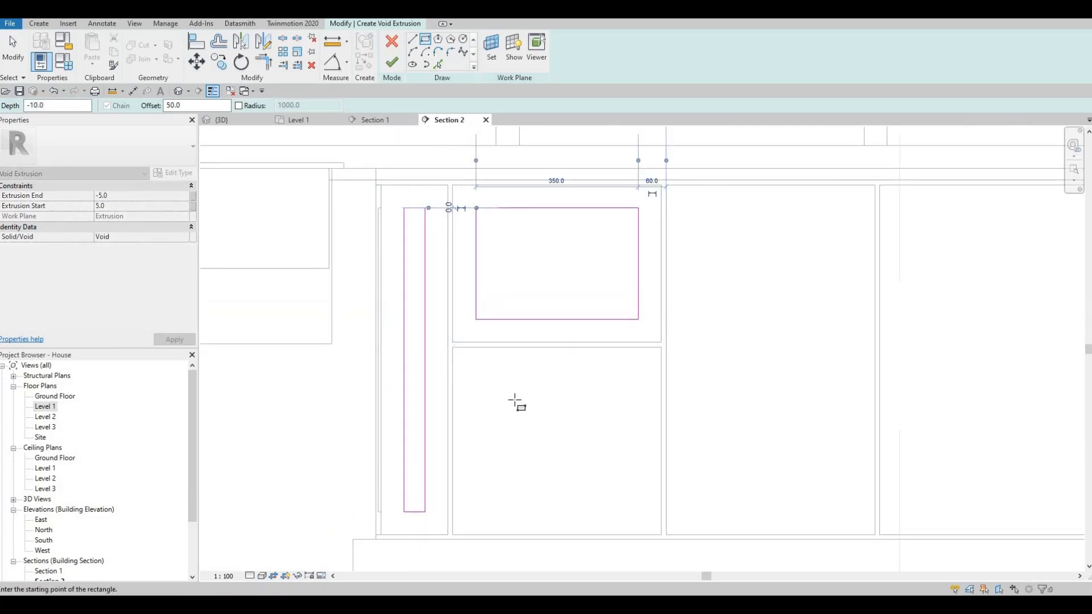
pyautogui.click(453, 347)
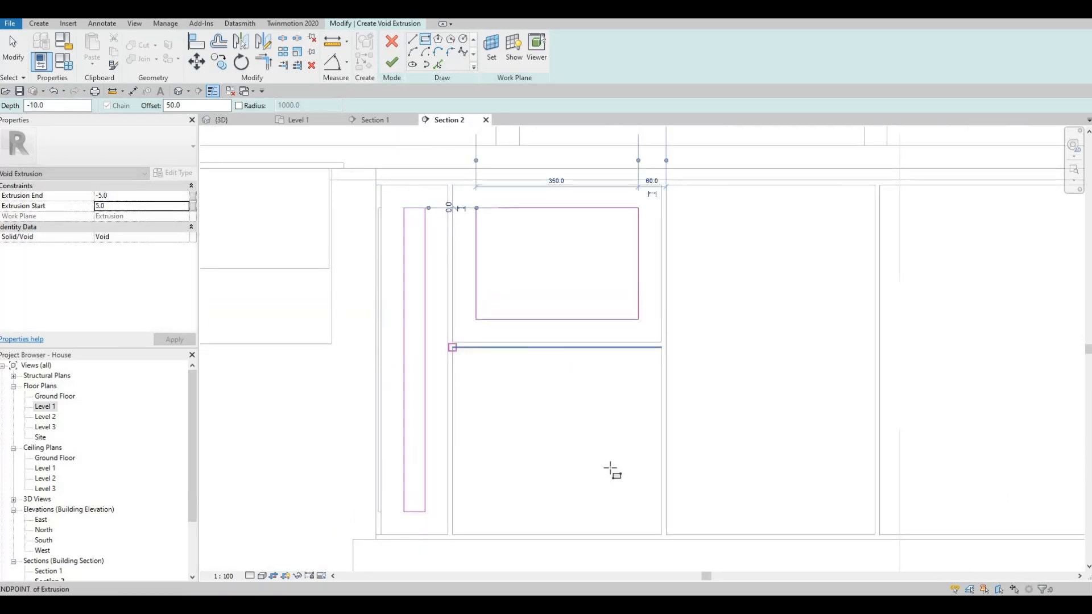
pyautogui.click(661, 535)
pyautogui.press('Escape')
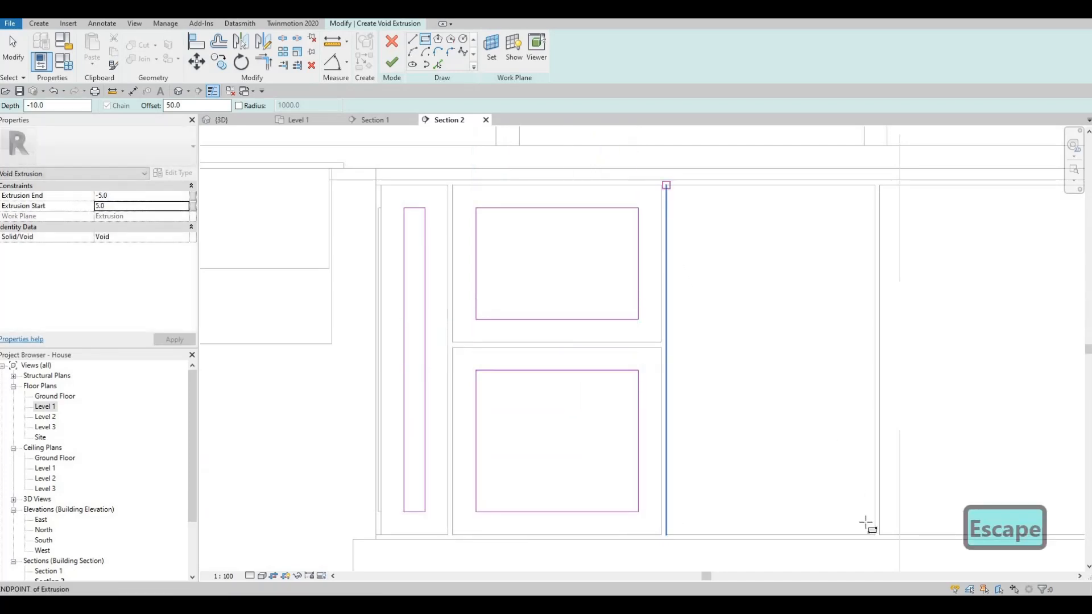
# Sketch a rectangle inset 50 inside each of the two tall undivided fronts in the middle
pyautogui.click(875, 535)
pyautogui.press('Escape')
pyautogui.moveTo(727, 400); pyautogui.dragTo(420, 333, button='middle')
pyautogui.moveTo(570, 145); pyautogui.dragTo(543, 215, button='middle')
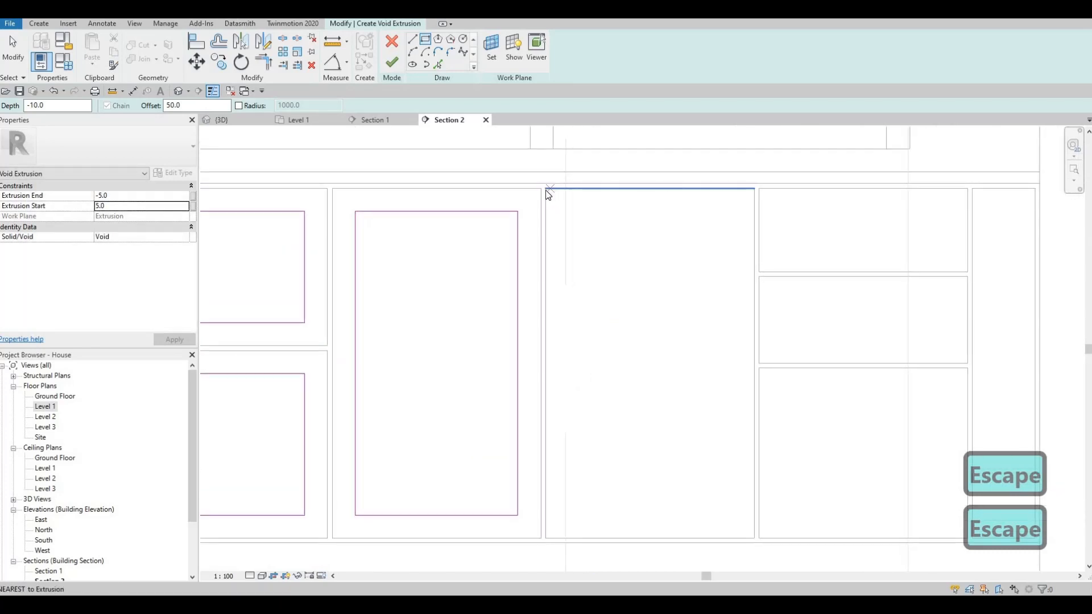
pyautogui.click(548, 189)
pyautogui.press('Escape')
pyautogui.click(546, 188)
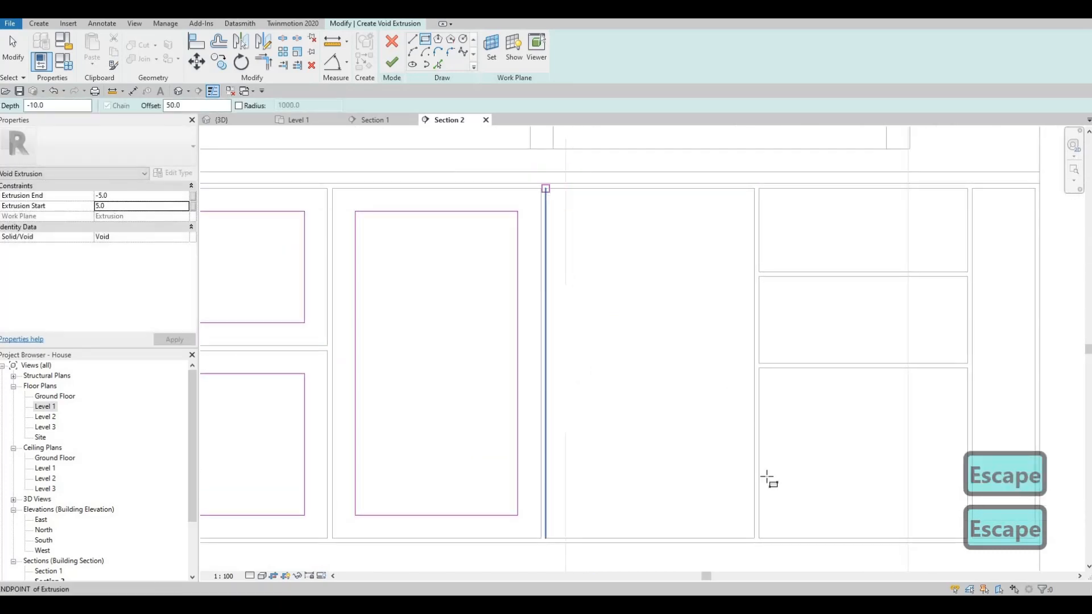
pyautogui.click(754, 537)
pyautogui.press('Escape')
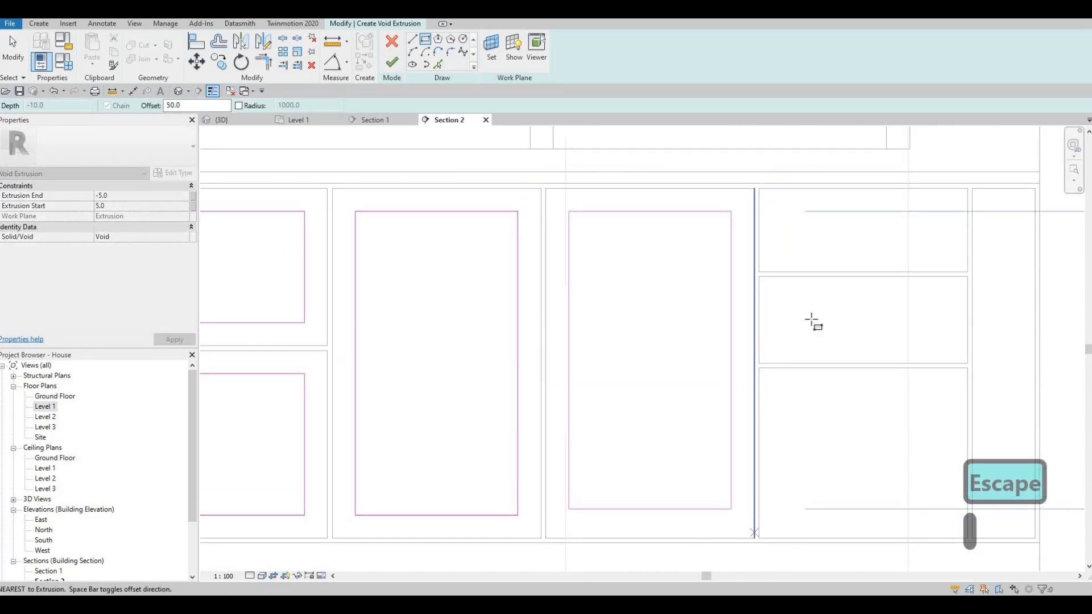
# Sketch rectangles inset 50 inside the two drawers and the lower front of the three-part unit
pyautogui.click(765, 192)
pyautogui.click(968, 273)
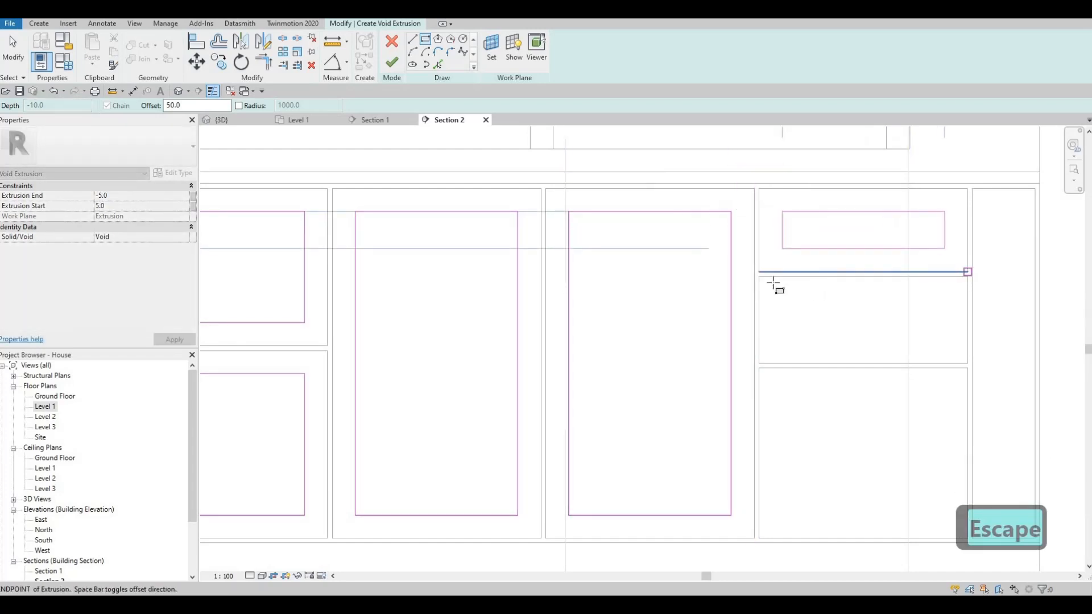
pyautogui.press('Escape')
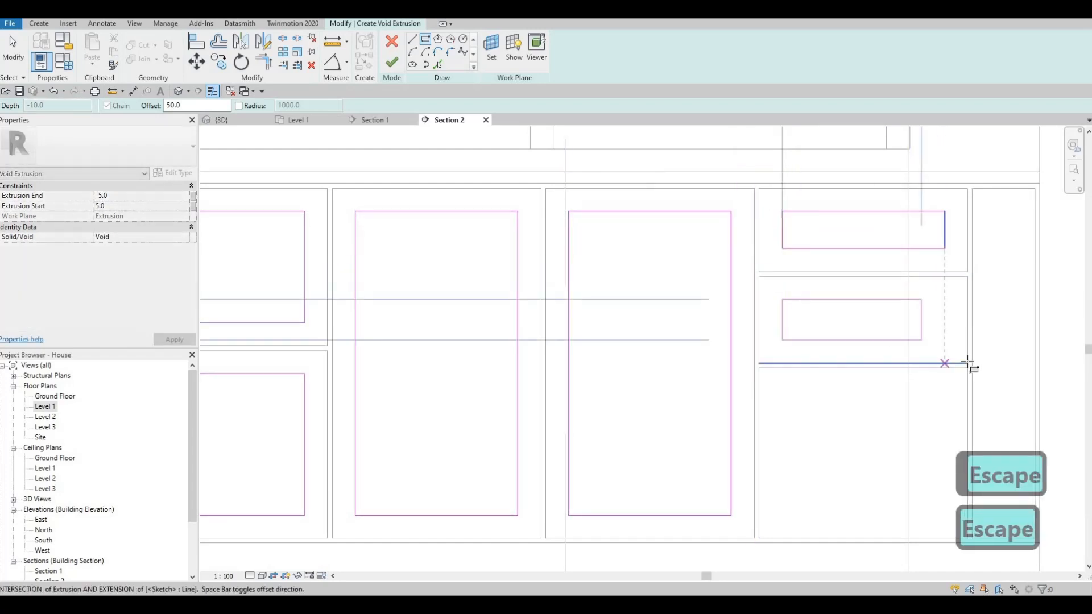
pyautogui.click(967, 364)
pyautogui.click(759, 368)
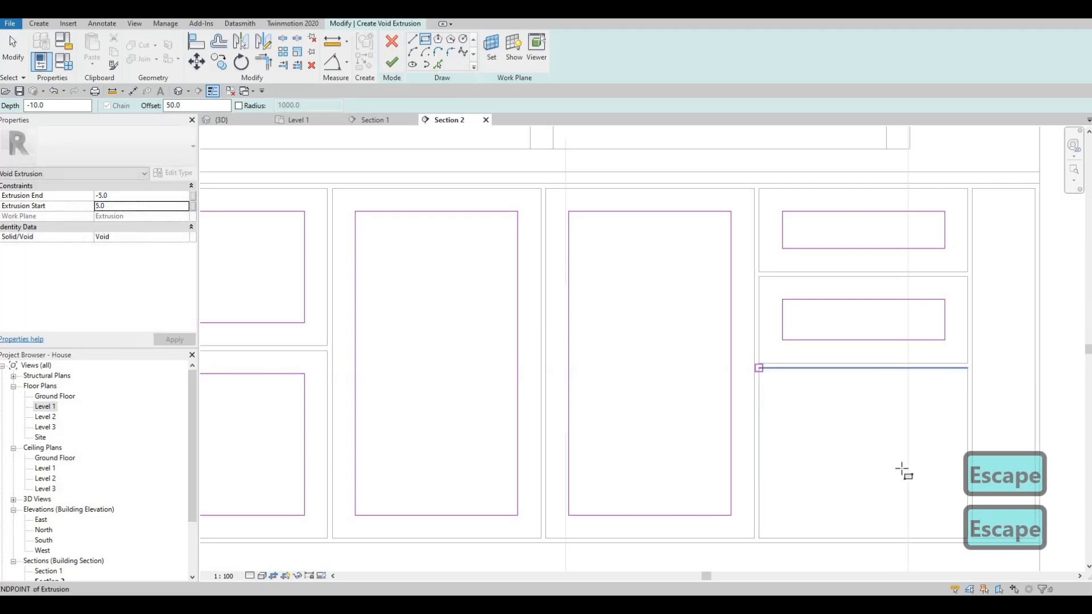
pyautogui.moveTo(900, 465); pyautogui.dragTo(723, 334, button='middle')
pyautogui.click(789, 406)
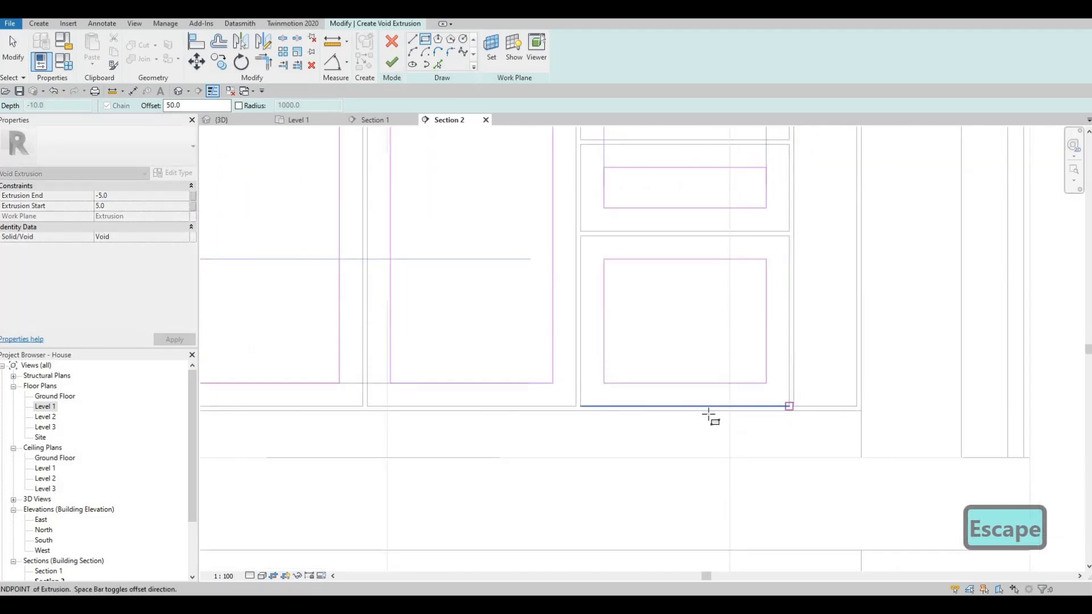
pyautogui.press('Escape')
# Sketch a rectangle inset 50 inside the narrow end front farthest from the sink
pyautogui.moveTo(739, 275); pyautogui.dragTo(684, 408, button='middle')
pyautogui.scroll(-2, 684, 408)
pyautogui.click(724, 266)
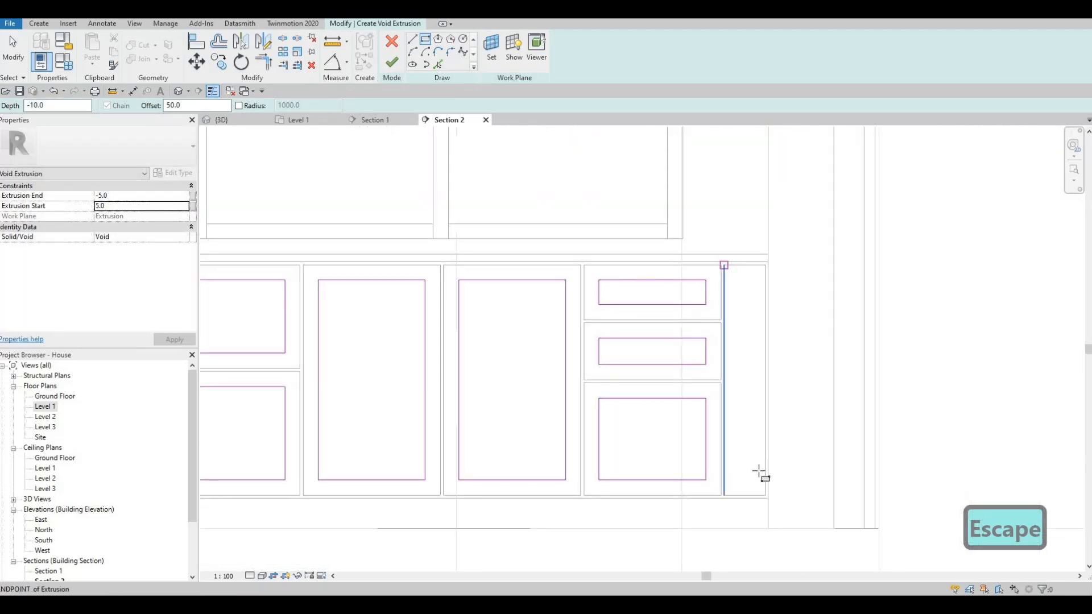
pyautogui.scroll(2, 759, 467)
pyautogui.click(769, 517)
pyautogui.press('Escape')
# Finish the void extrusion sketch and cut the cabinet fronts with the void
pyautogui.scroll(-6, 736, 334)
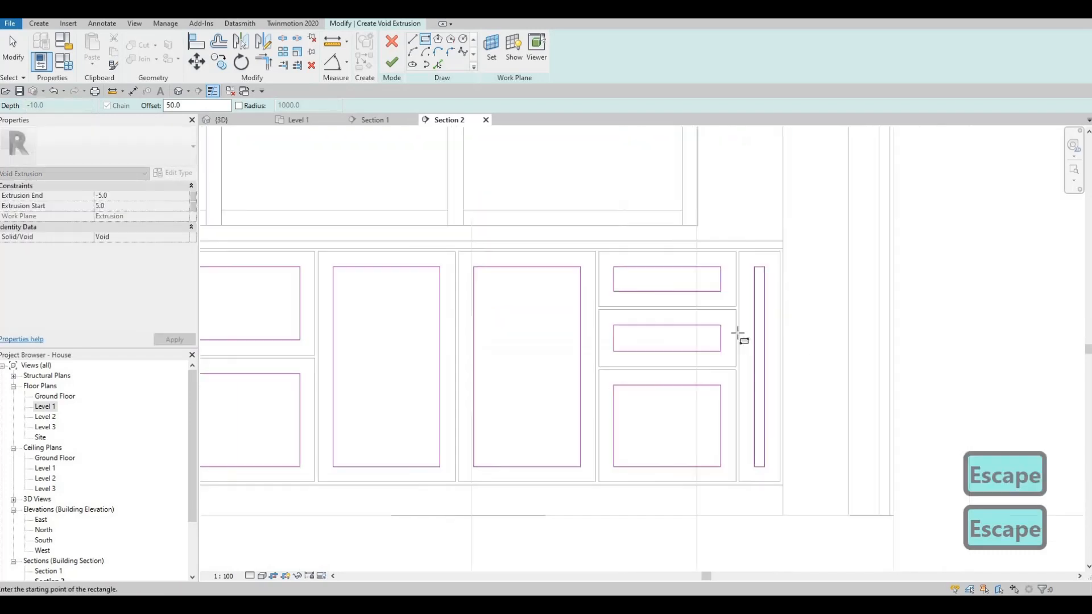
pyautogui.click(393, 62)
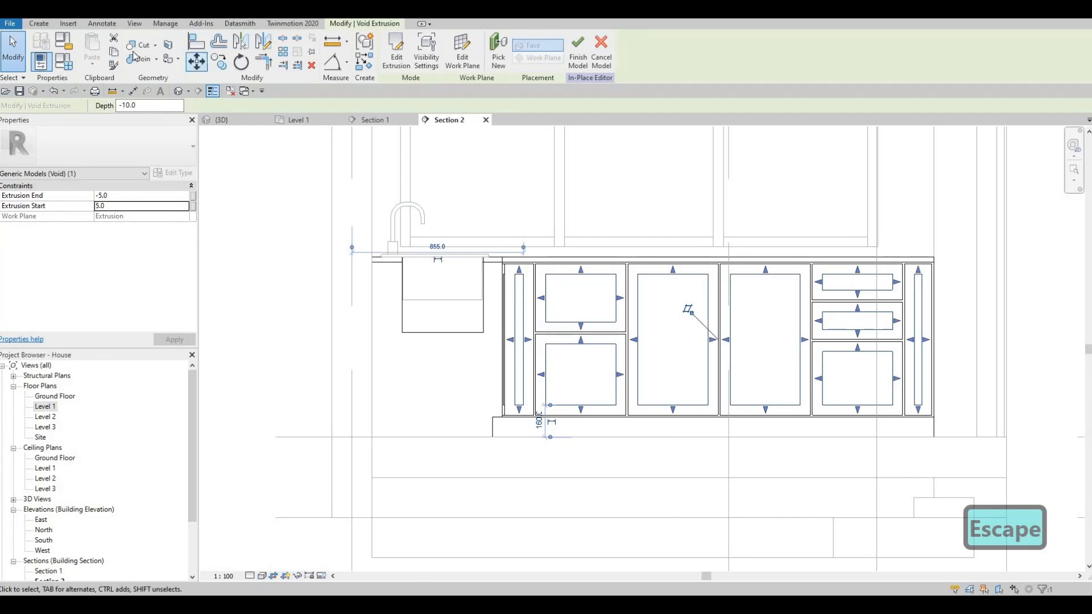
pyautogui.press('Escape')
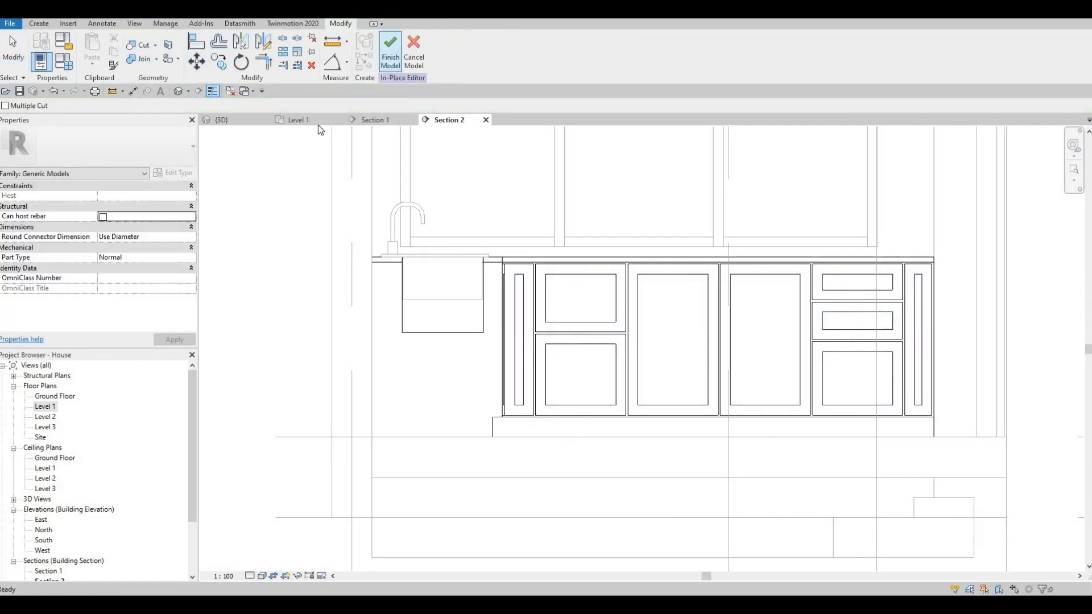
# Finish the in-place model and examine the inset-panelled kitchen cabinets in the 3D view
pyautogui.click(226, 122)
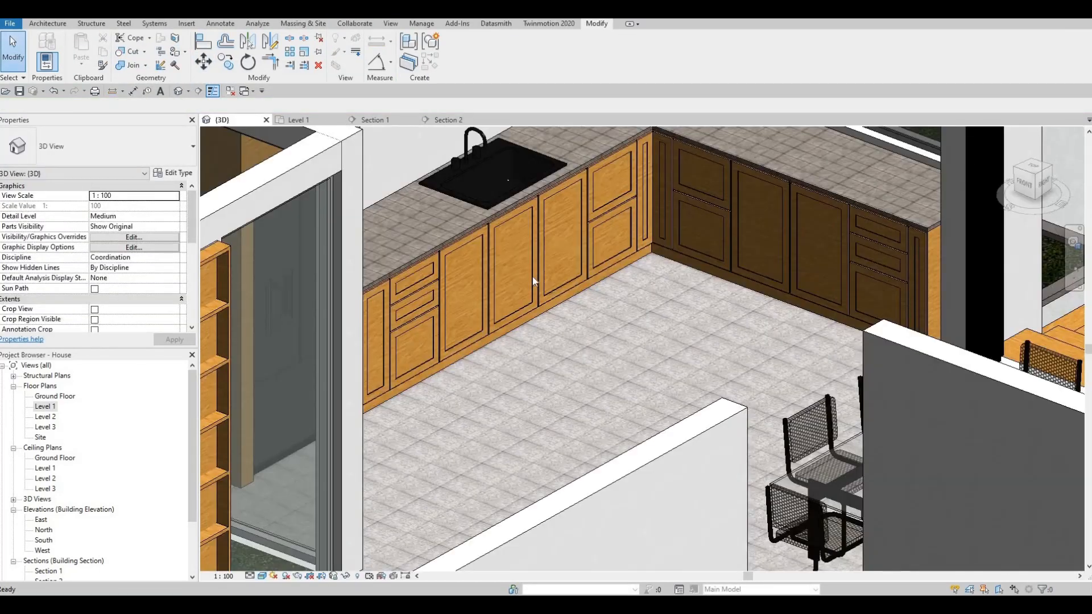
pyautogui.scroll(-4, 532, 301)
pyautogui.press('Escape')
pyautogui.keyDown('shift'); pyautogui.moveTo(488, 355); pyautogui.dragTo(486, 398, button='middle'); pyautogui.keyUp('shift')
pyautogui.scroll(-3, 511, 403)
pyautogui.scroll(6, 551, 409)
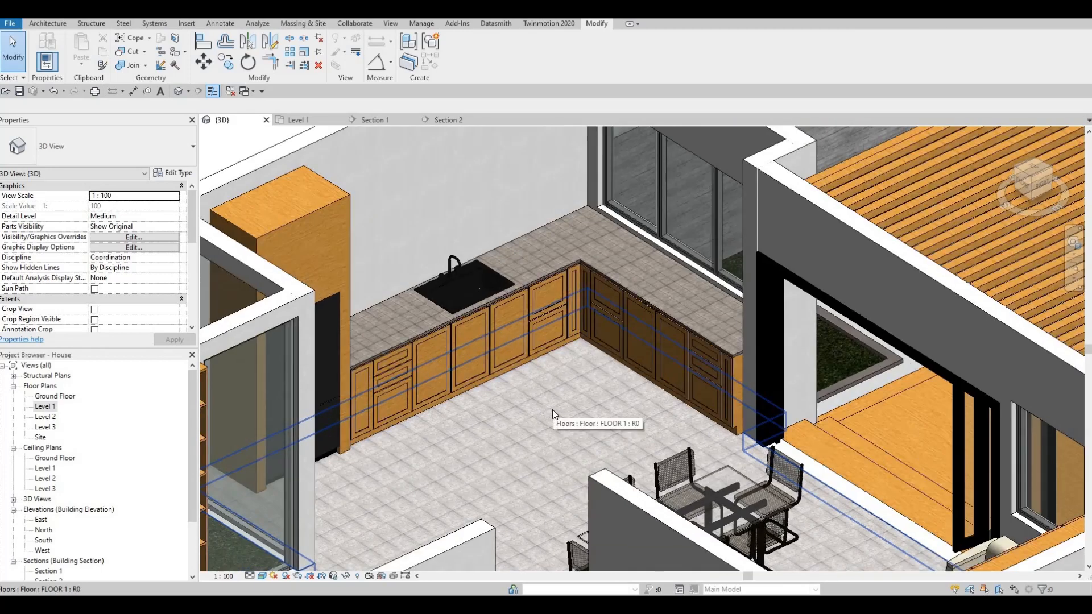